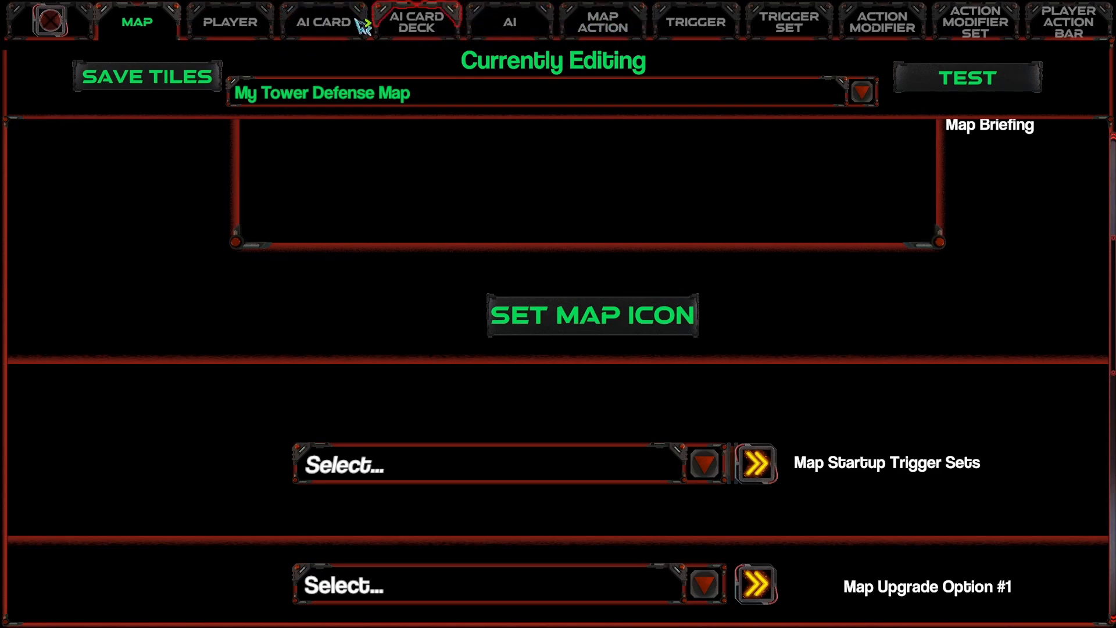
# Step: Create a map action named "Lose Level" of type End Level
pyautogui.click(50, 21)
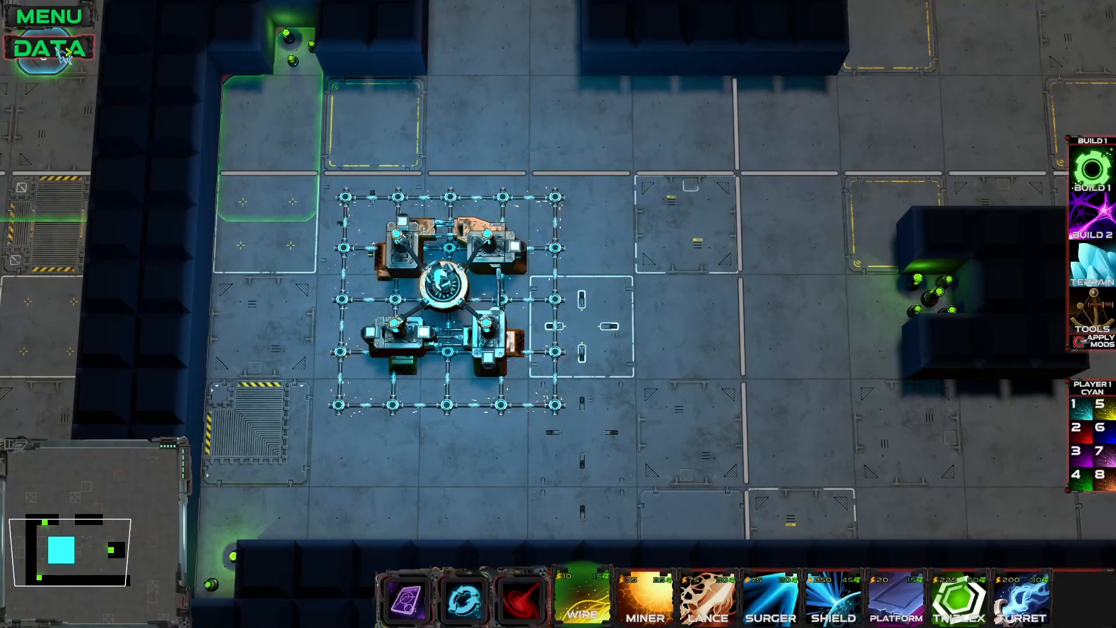
pyautogui.click(60, 51)
pyautogui.click(623, 31)
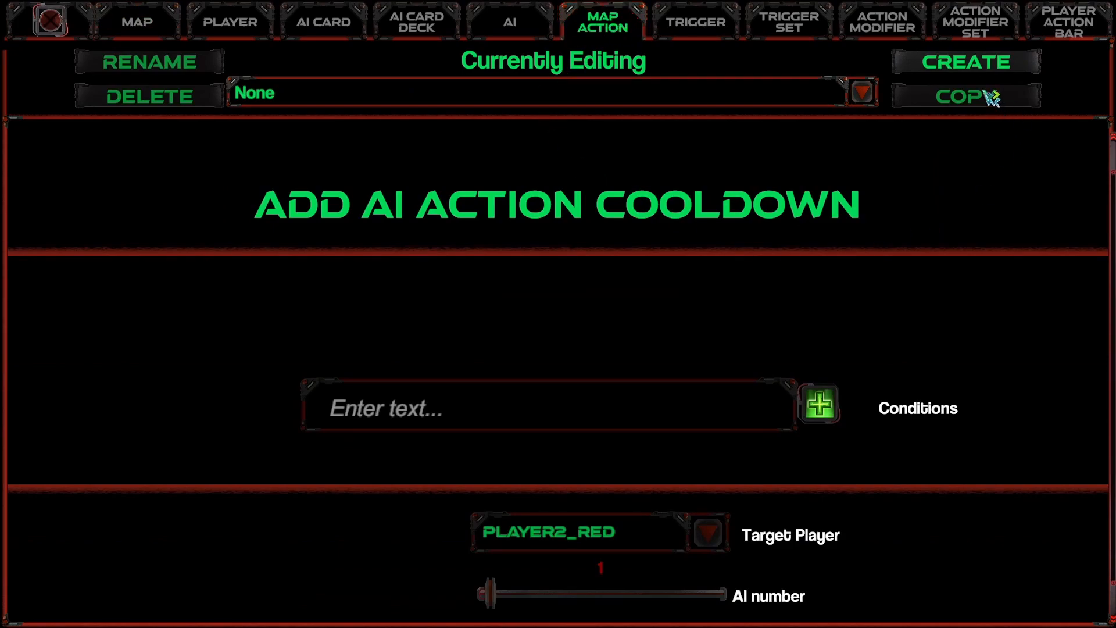
pyautogui.click(965, 72)
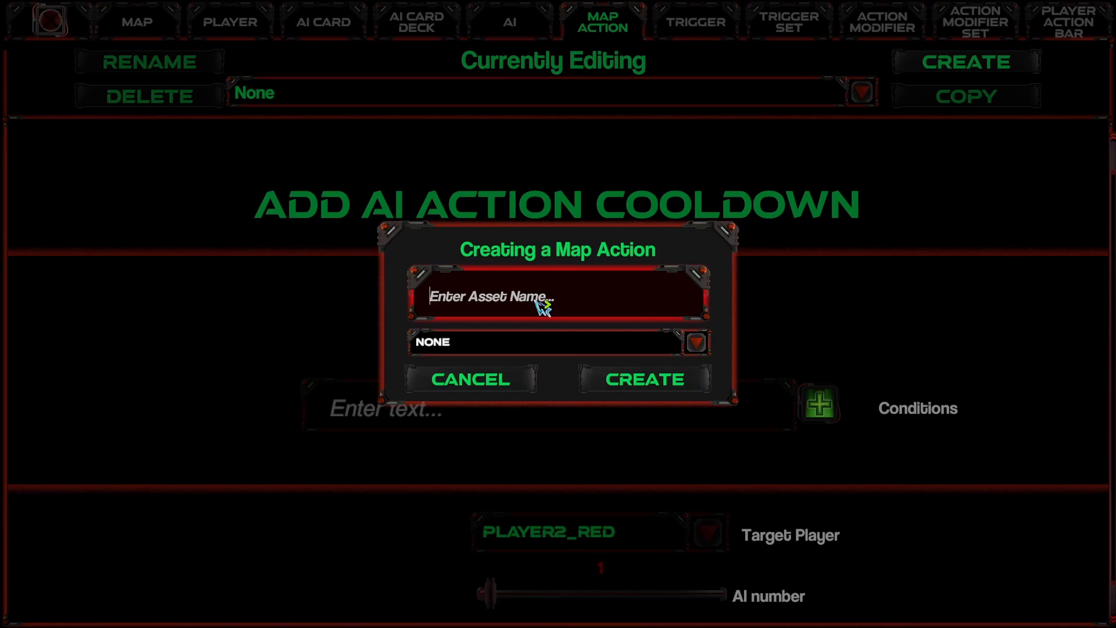
pyautogui.write('Lose Level')
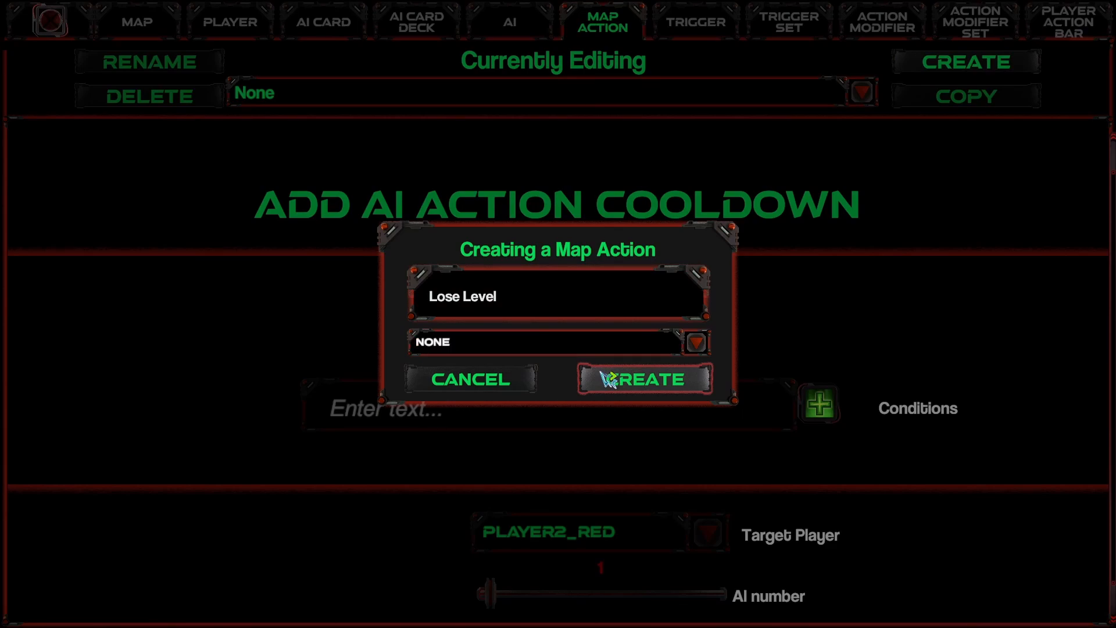
pyautogui.click(455, 344)
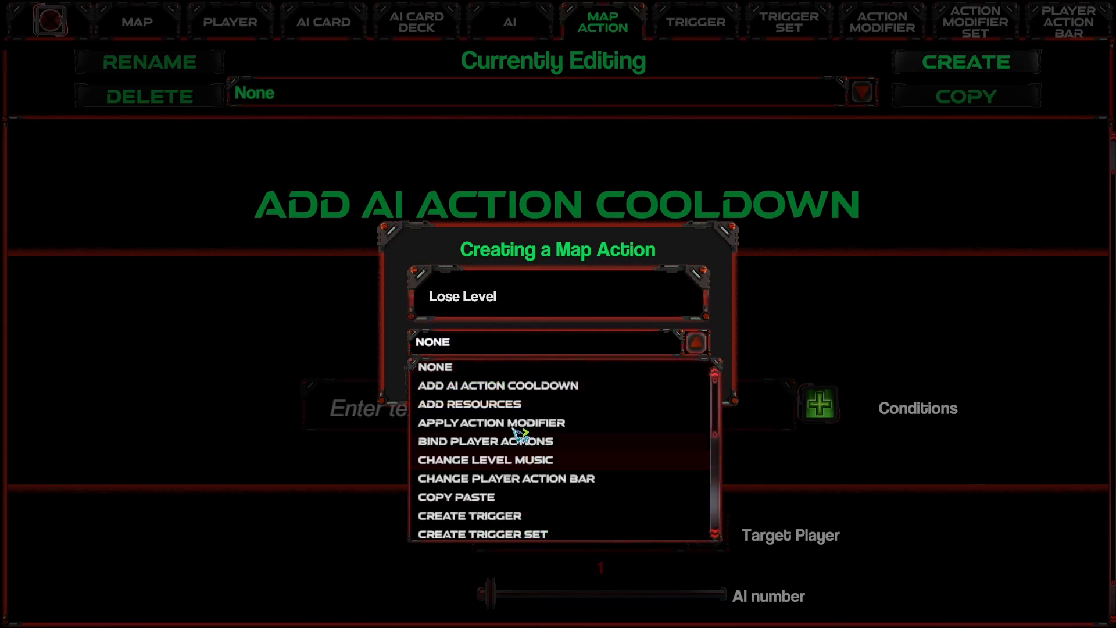
pyautogui.scroll(-7, 514, 432)
pyautogui.scroll(2, 500, 445)
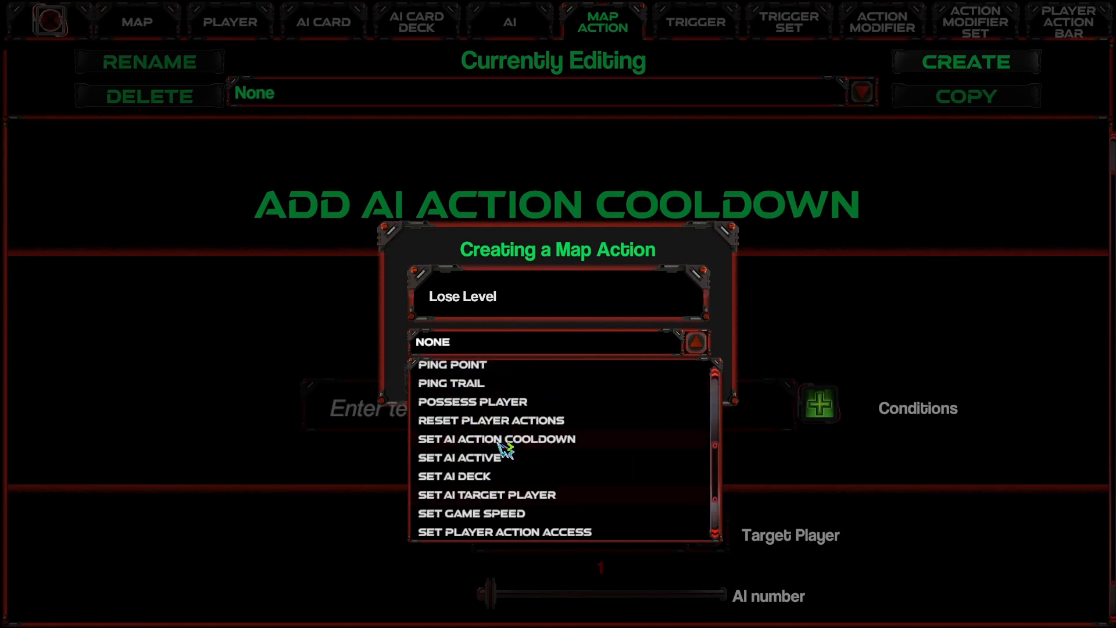
pyautogui.scroll(2, 501, 446)
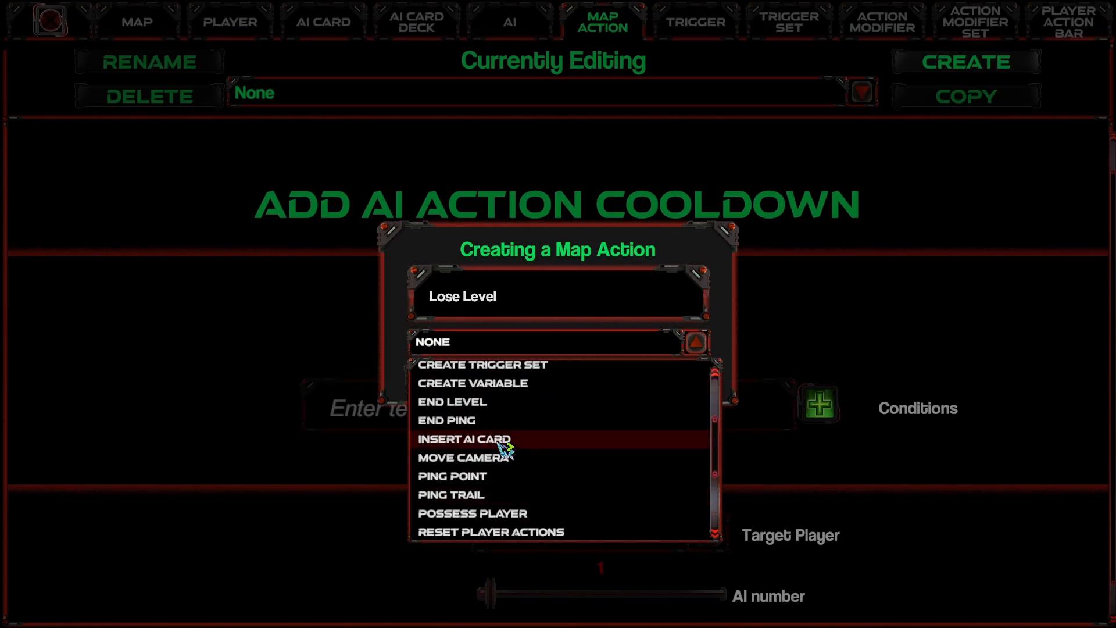
pyautogui.click(488, 405)
pyautogui.click(667, 386)
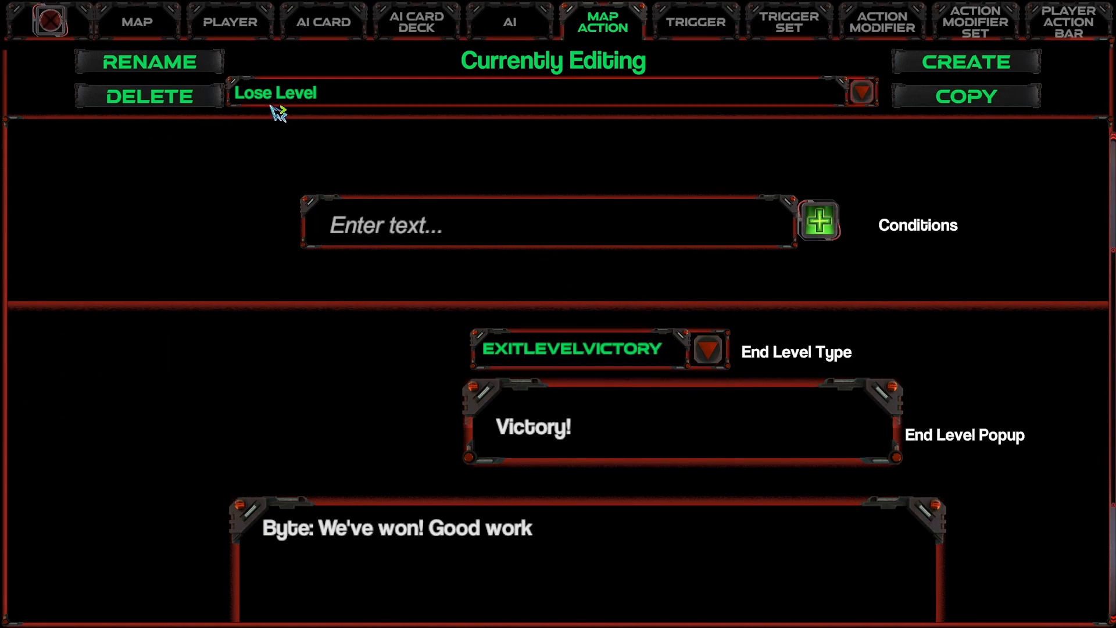
# Step: Set the Lose Level action's end level type to RestartLevelDefeat and its popup text to "You have lost!"
pyautogui.click(706, 349)
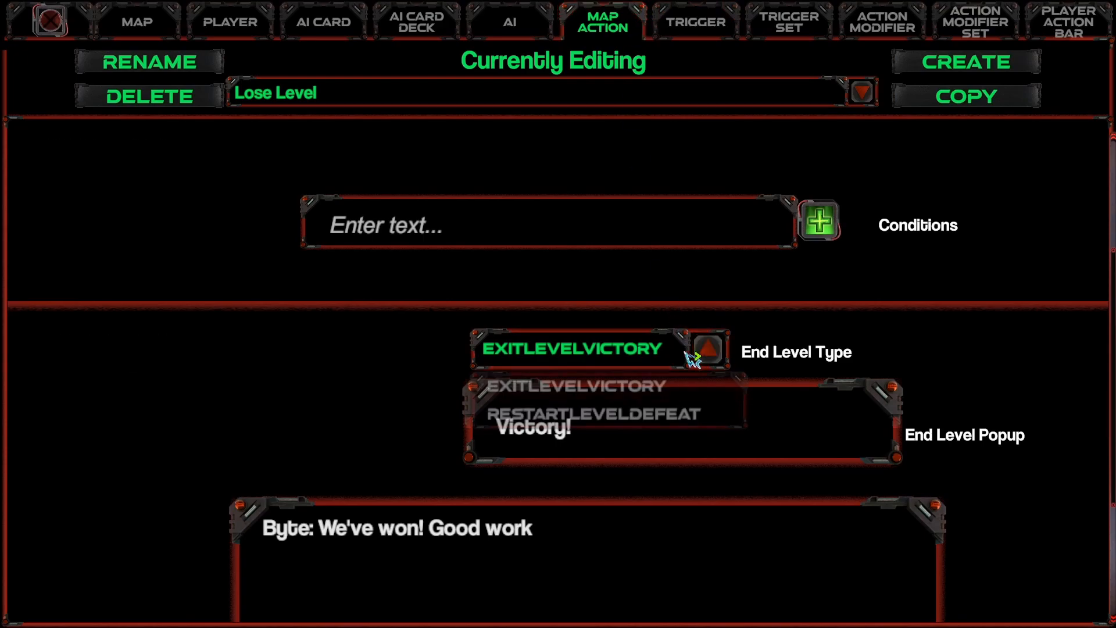
pyautogui.click(566, 414)
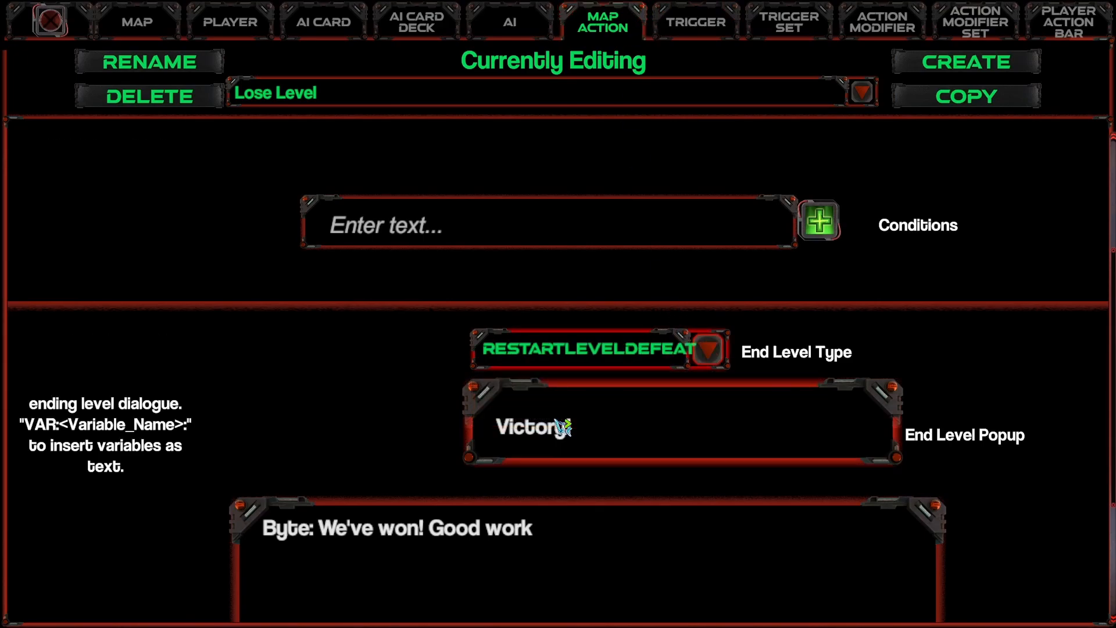
pyautogui.click(562, 427)
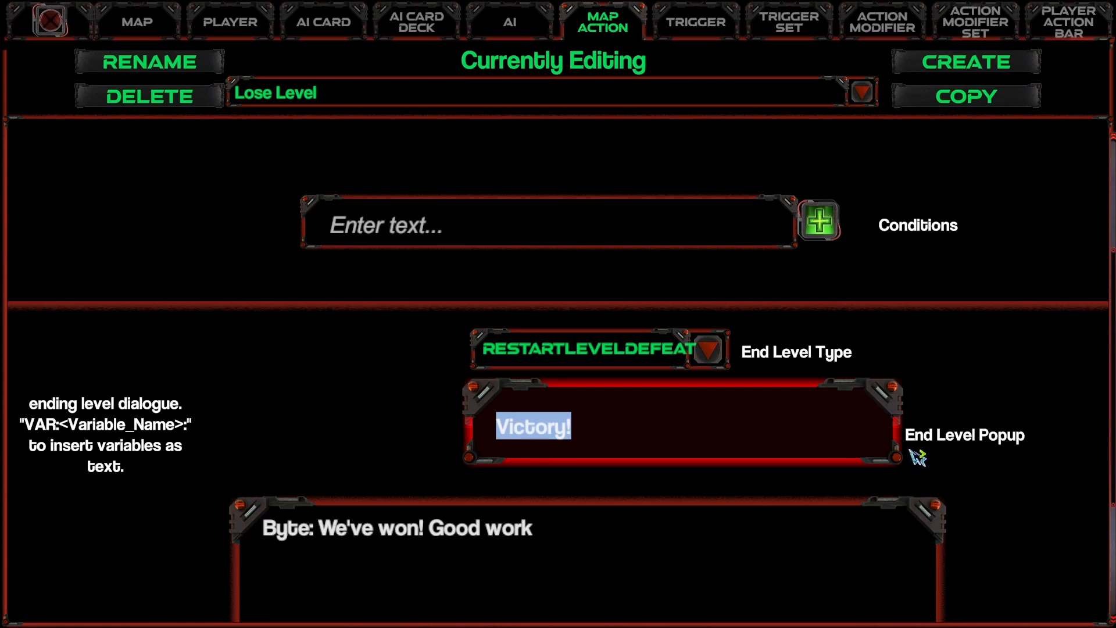
pyautogui.write('You have lost!')
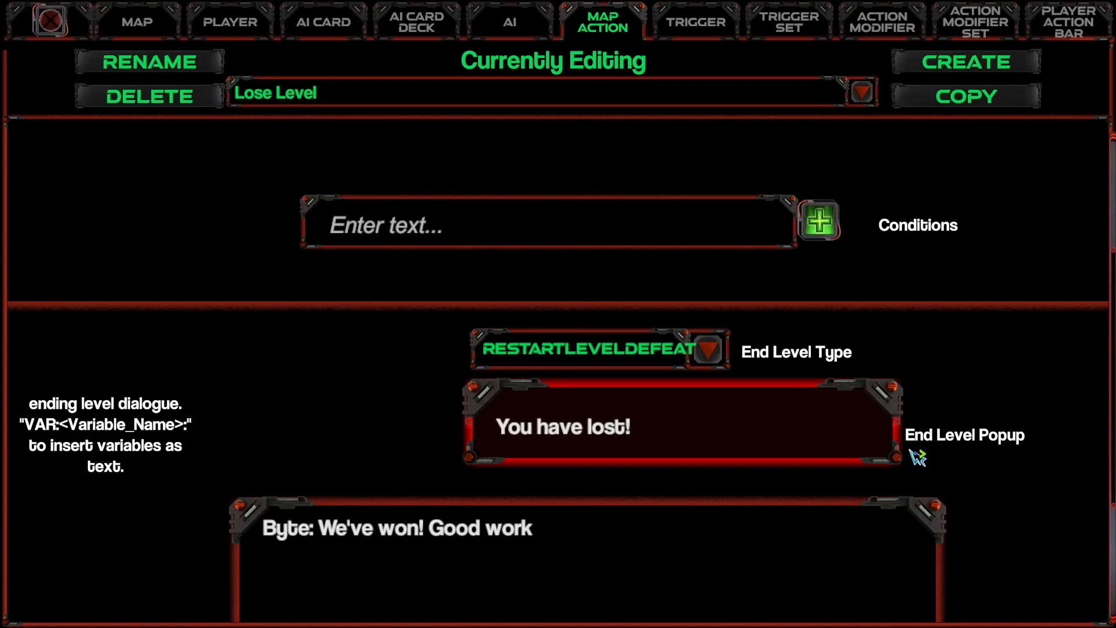
# Step: Clear the end level dialogue text of the Lose Level action
pyautogui.click(590, 551)
pyautogui.scroll(-3, 590, 550)
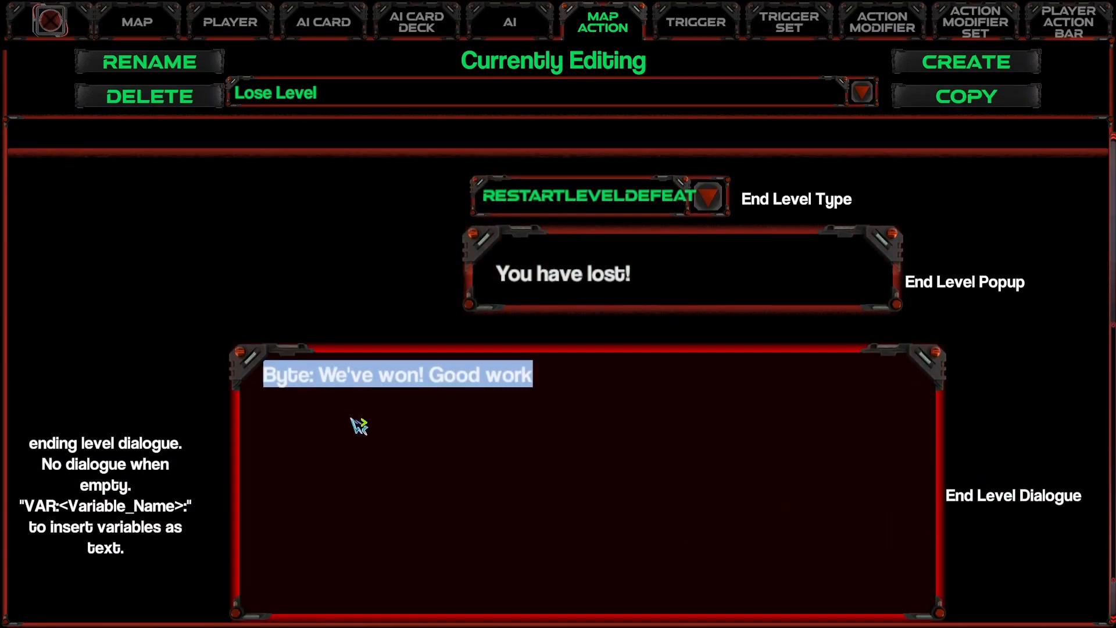
pyautogui.press('BackSpace')
pyautogui.scroll(2, 391, 434)
pyautogui.scroll(1, 377, 508)
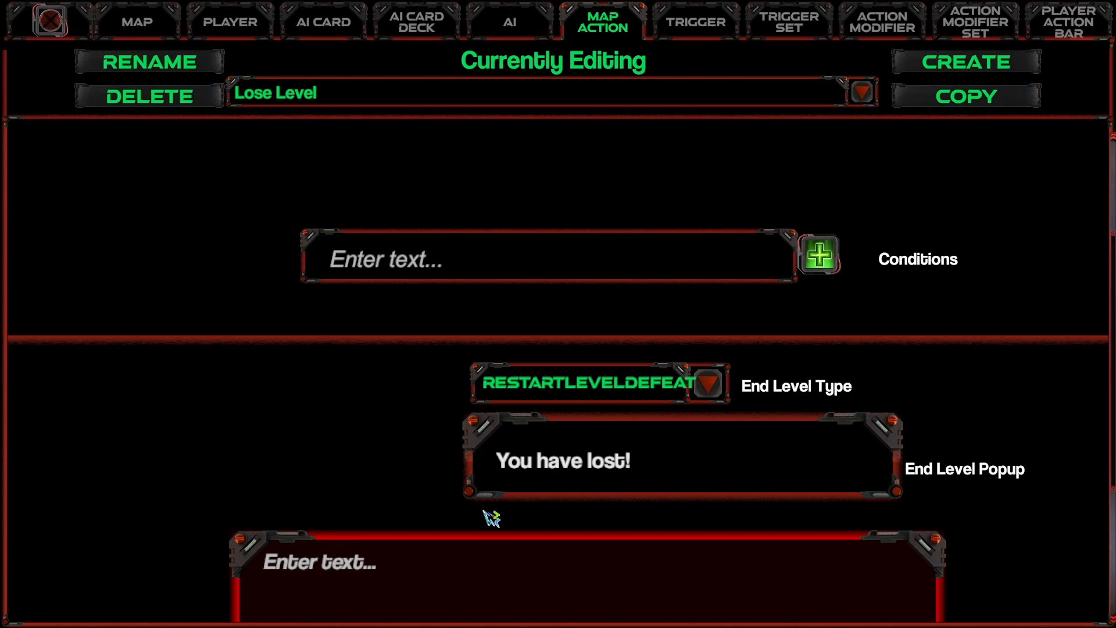
# Step: Create a trigger named "Build 10 Lances" of type Building
pyautogui.click(700, 26)
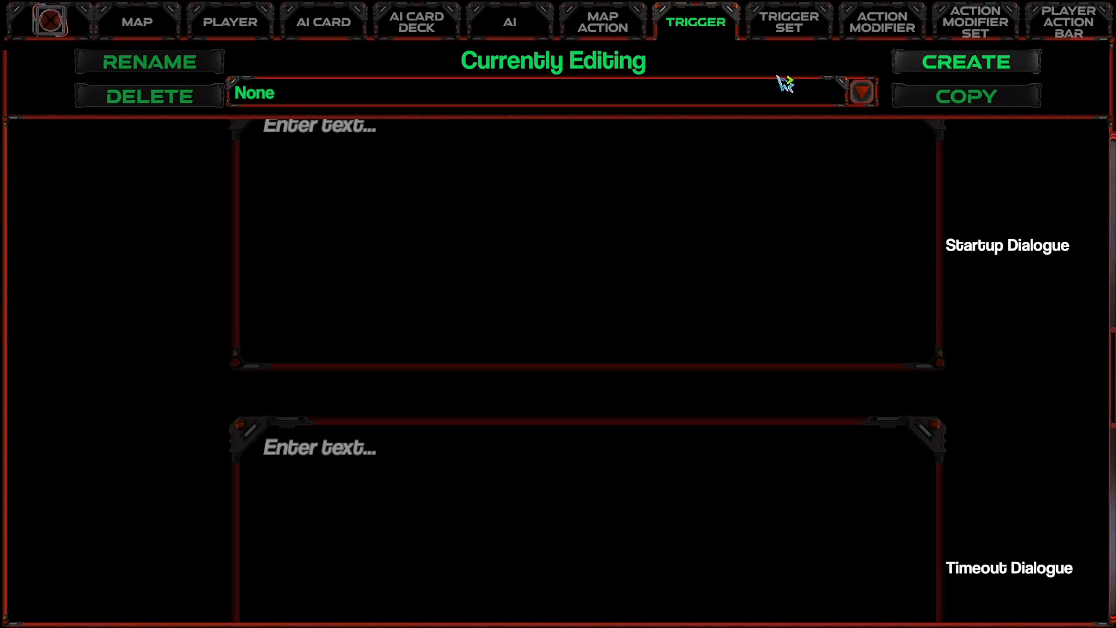
pyautogui.click(639, 33)
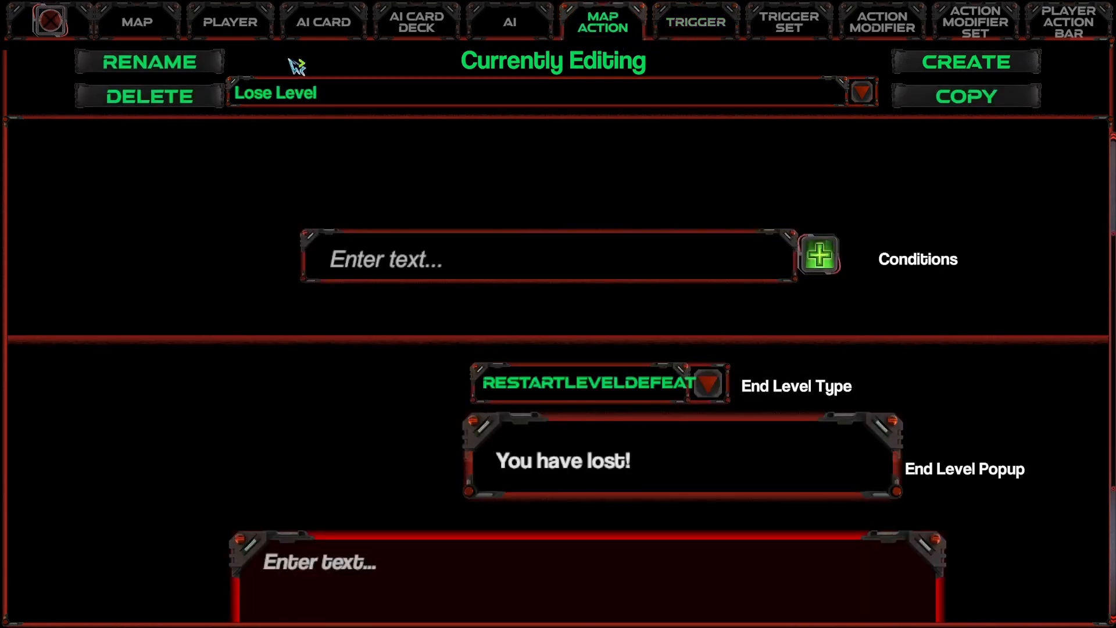
pyautogui.click(716, 21)
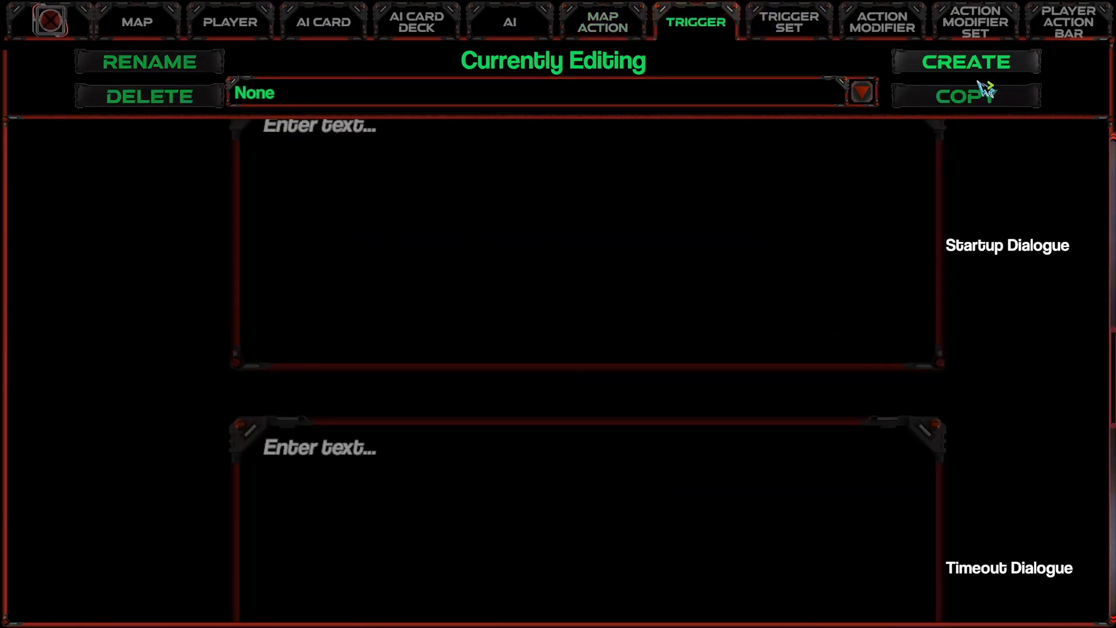
pyautogui.click(960, 70)
pyautogui.click(559, 347)
pyautogui.click(446, 386)
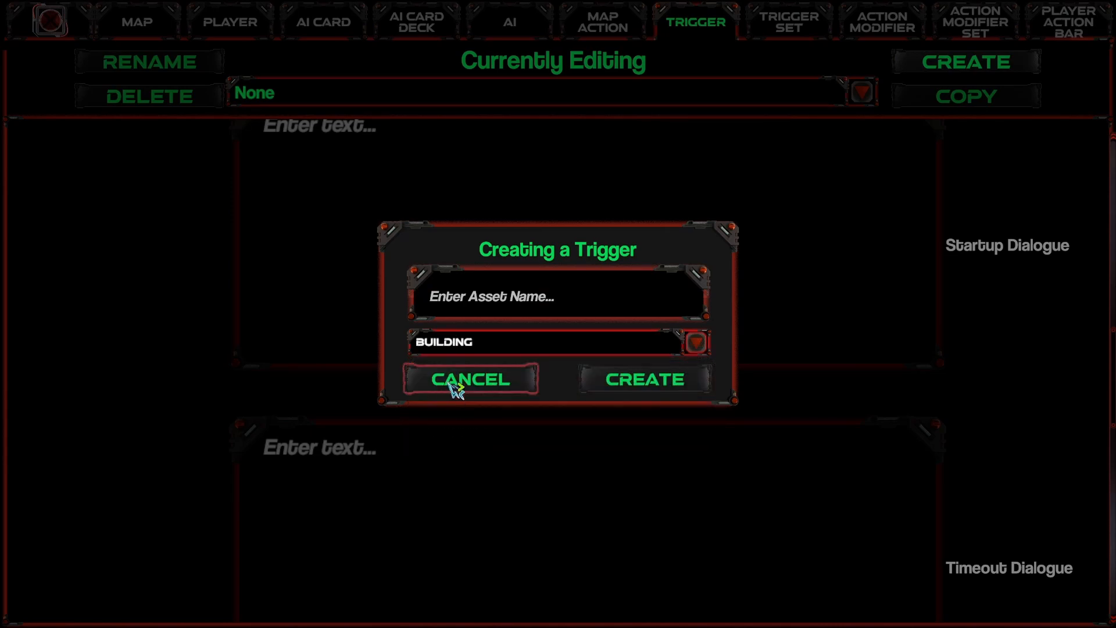
pyautogui.click(509, 300)
pyautogui.write('Build')
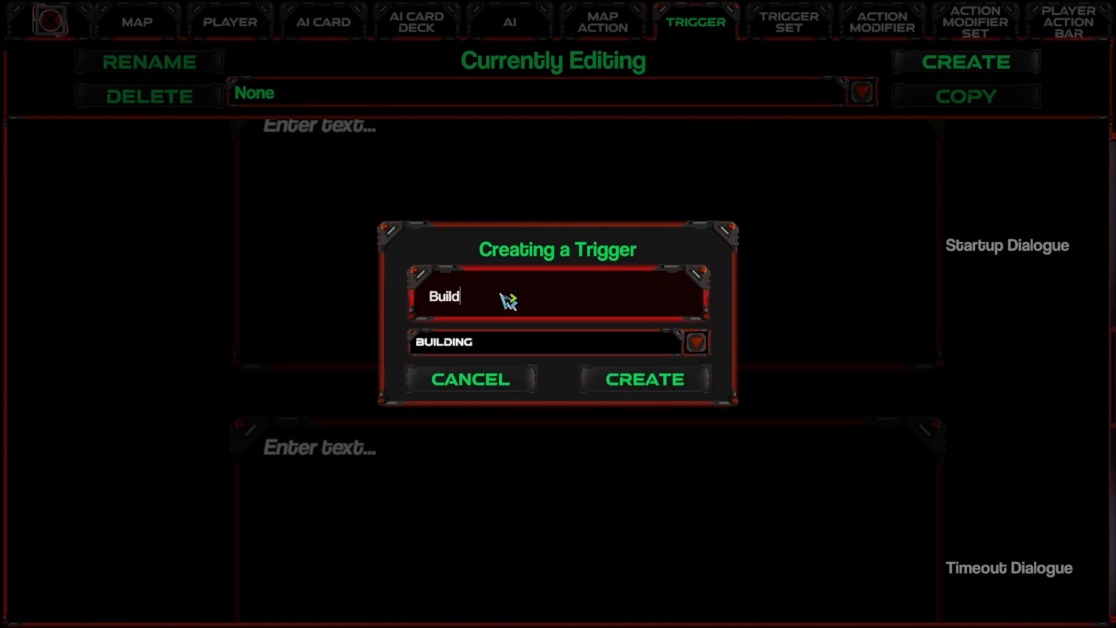
pyautogui.write(' 10 h')
pyautogui.press('BackSpace')
pyautogui.write('Lances')
pyautogui.click(686, 381)
# Step: Set the Build 10 Lances trigger's action type to Construct only, deselecting Destroy
pyautogui.scroll(1, 501, 280)
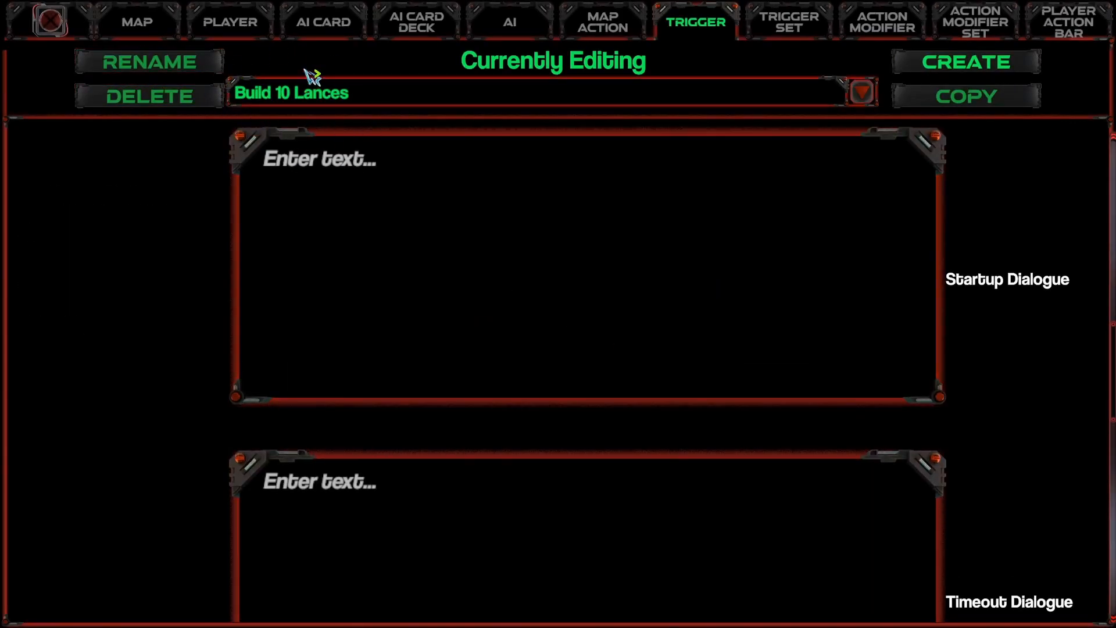
pyautogui.scroll(10, 451, 264)
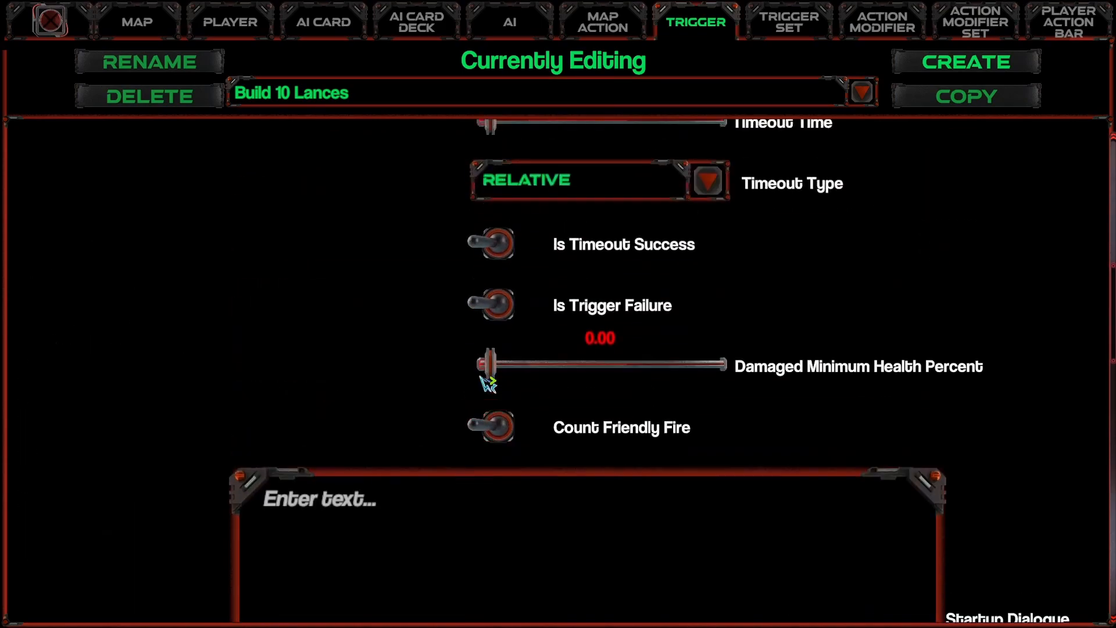
pyautogui.scroll(8, 445, 366)
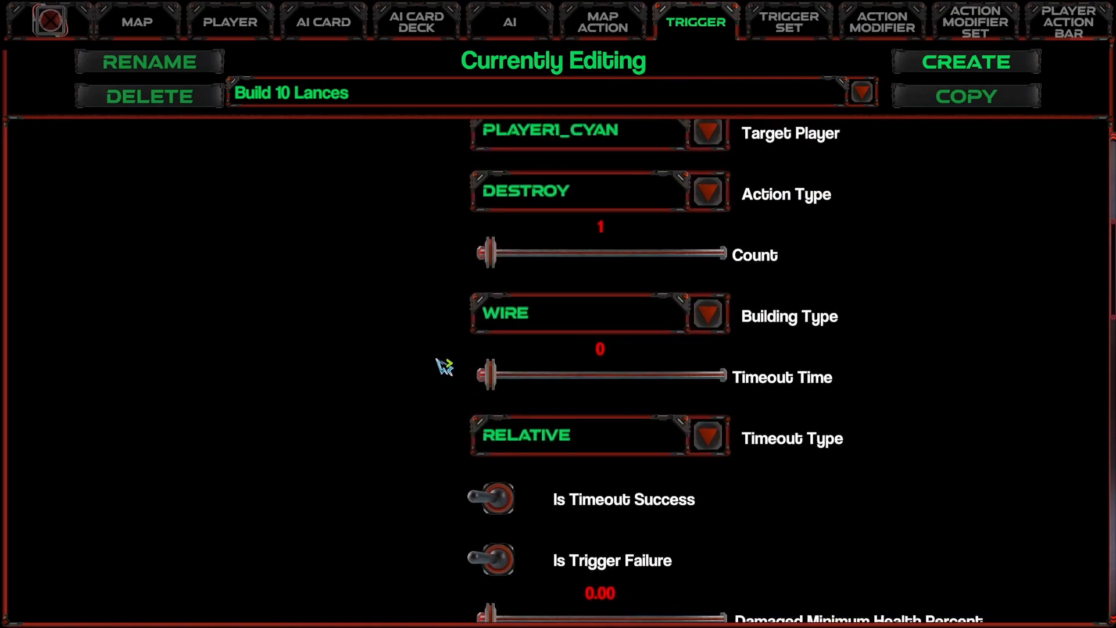
pyautogui.scroll(10, 441, 365)
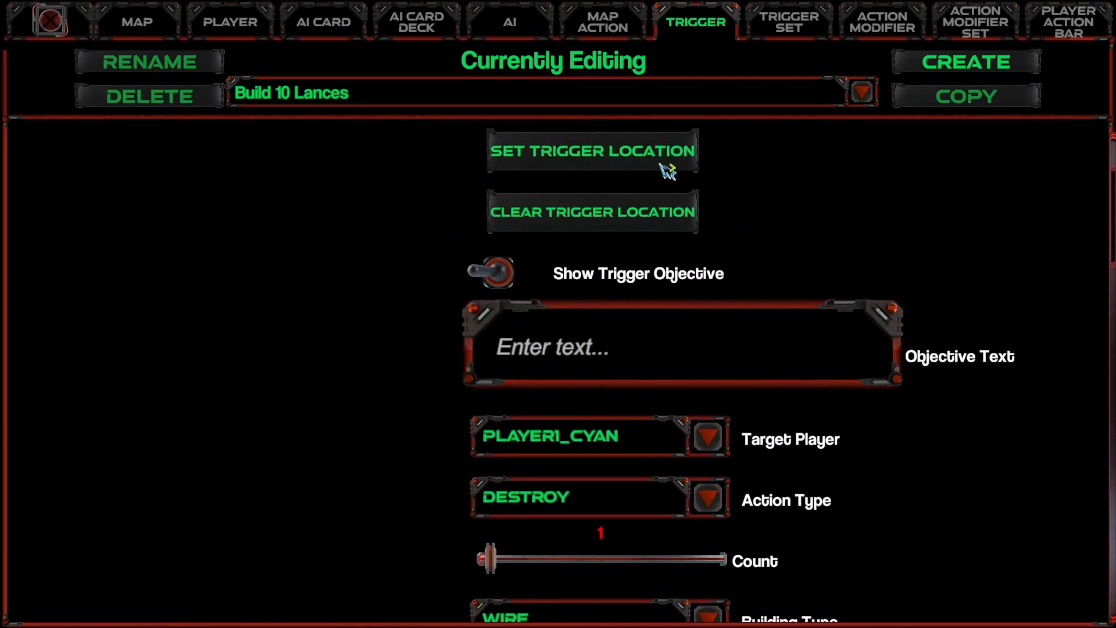
pyautogui.scroll(-3, 644, 370)
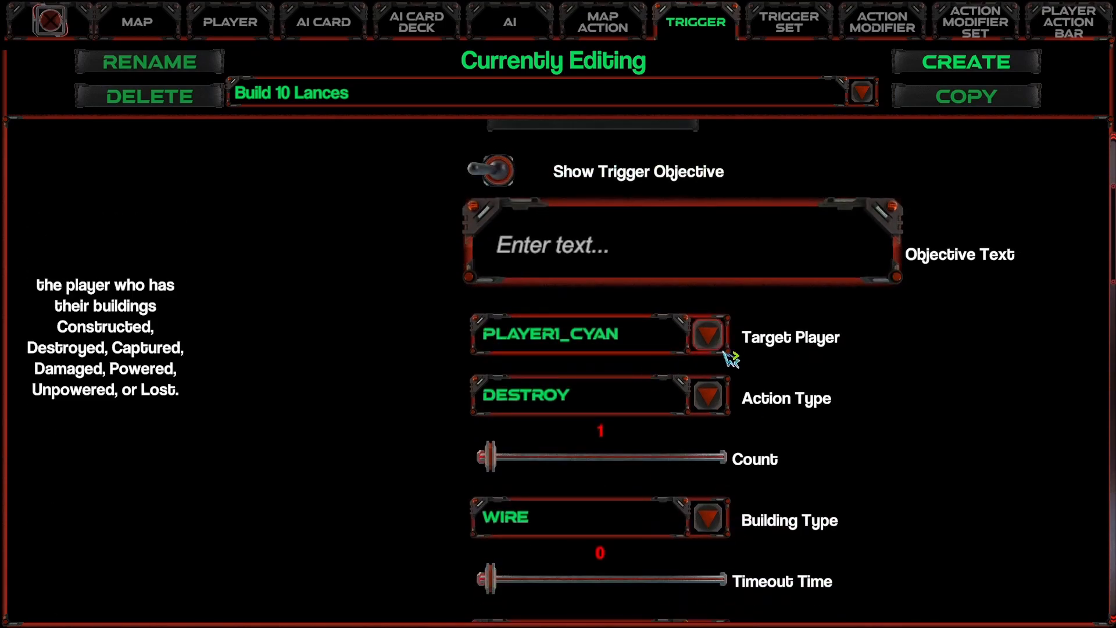
pyautogui.click(707, 395)
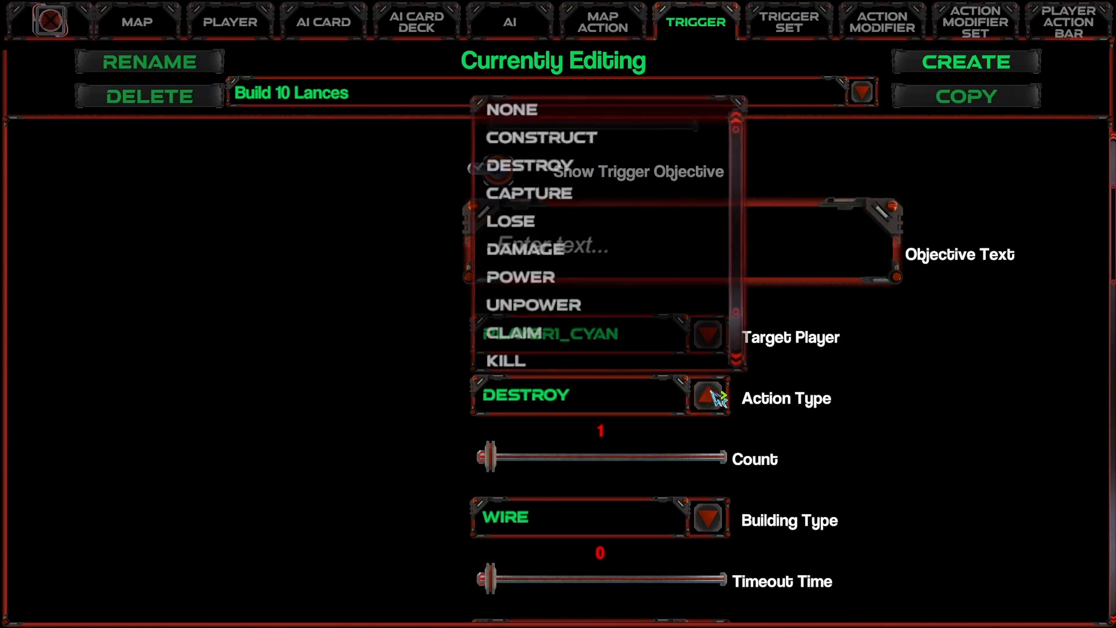
pyautogui.click(583, 144)
pyautogui.click(655, 394)
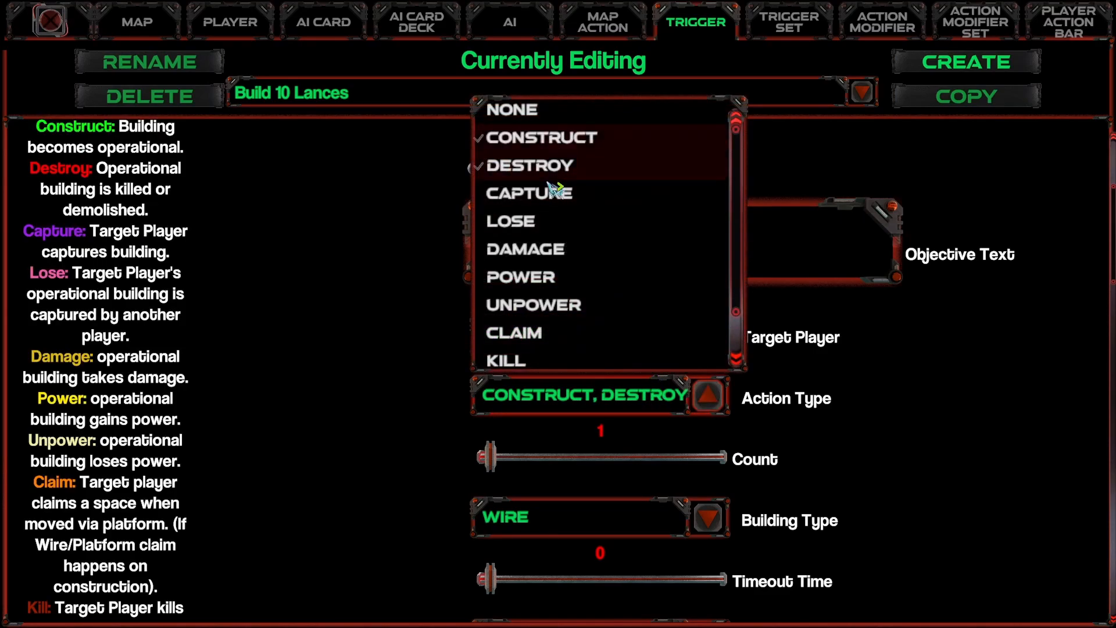
pyautogui.click(537, 167)
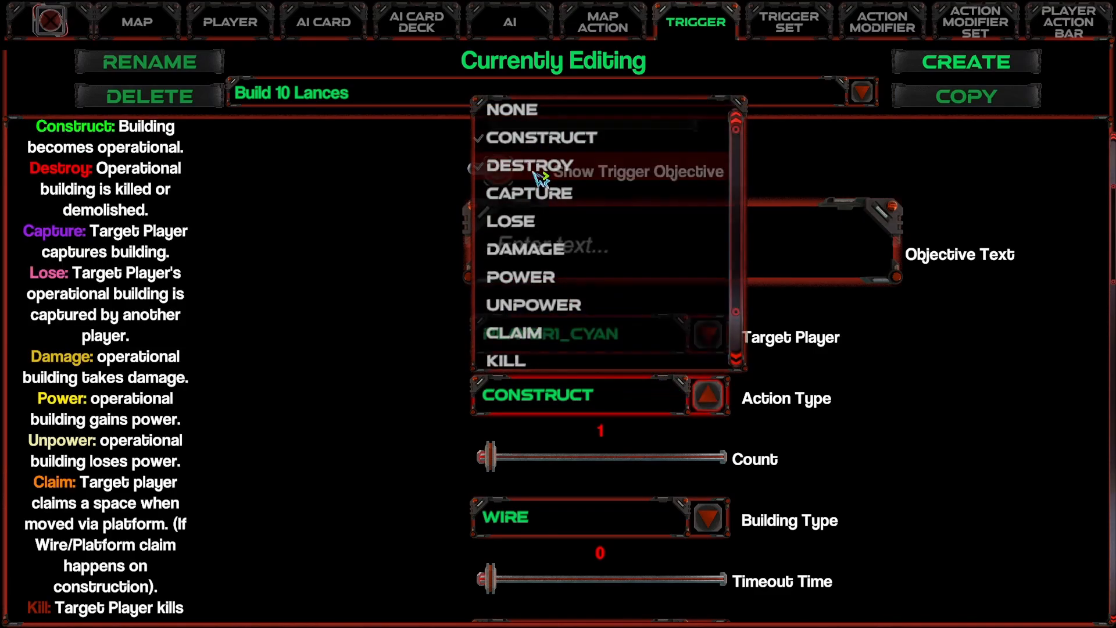
pyautogui.click(624, 407)
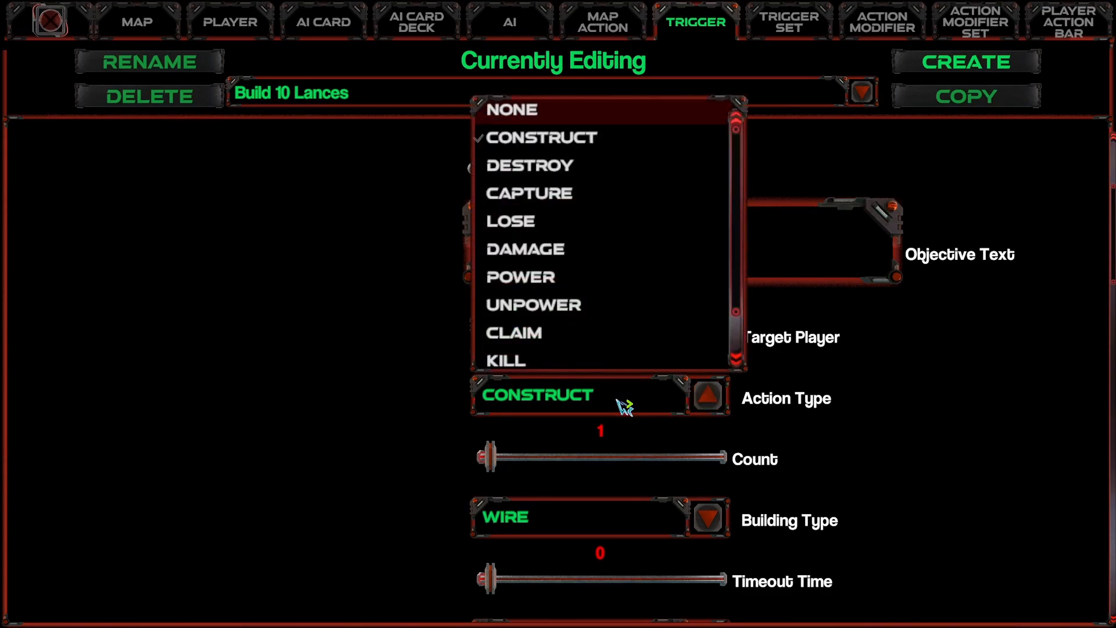
pyautogui.click(624, 408)
# Step: Set the trigger's count to 10 and its building type to Lance
pyautogui.scroll(-1, 421, 392)
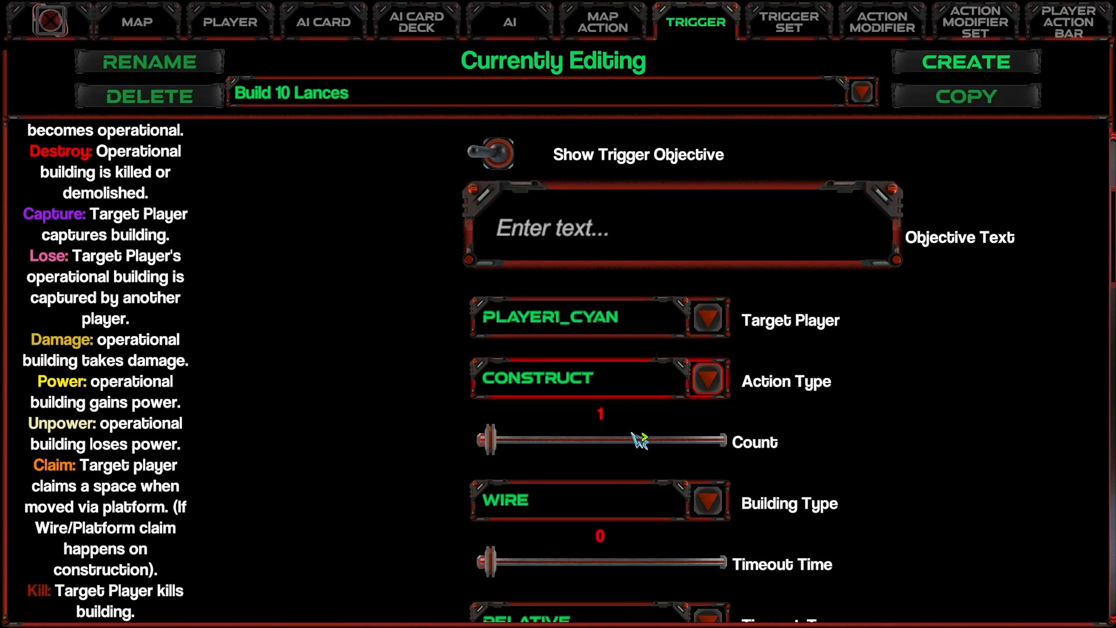
pyautogui.click(600, 415)
pyautogui.write('10')
pyautogui.scroll(-1, 424, 451)
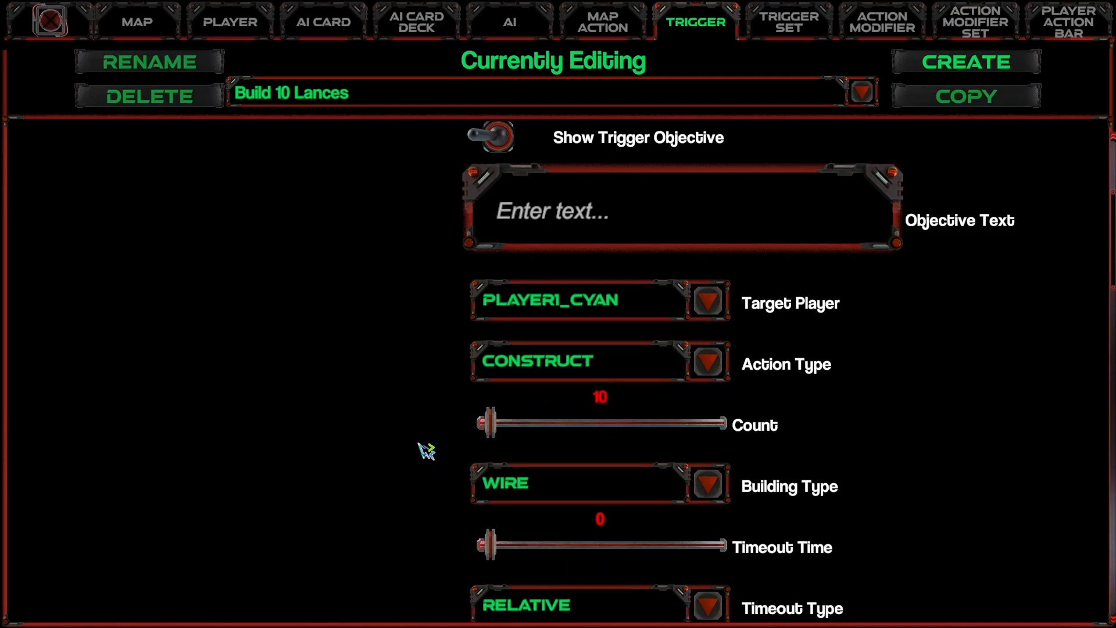
pyautogui.click(654, 430)
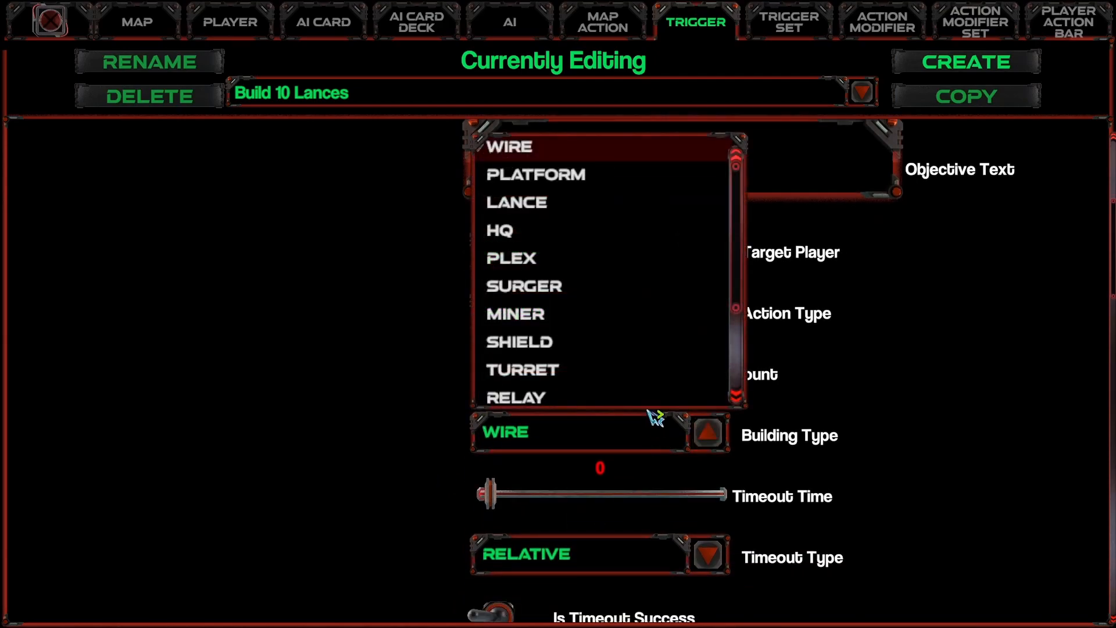
pyautogui.click(558, 206)
# Step: Review the trigger's timeout, failure, damage and startup dialogue settings
pyautogui.scroll(-2, 366, 314)
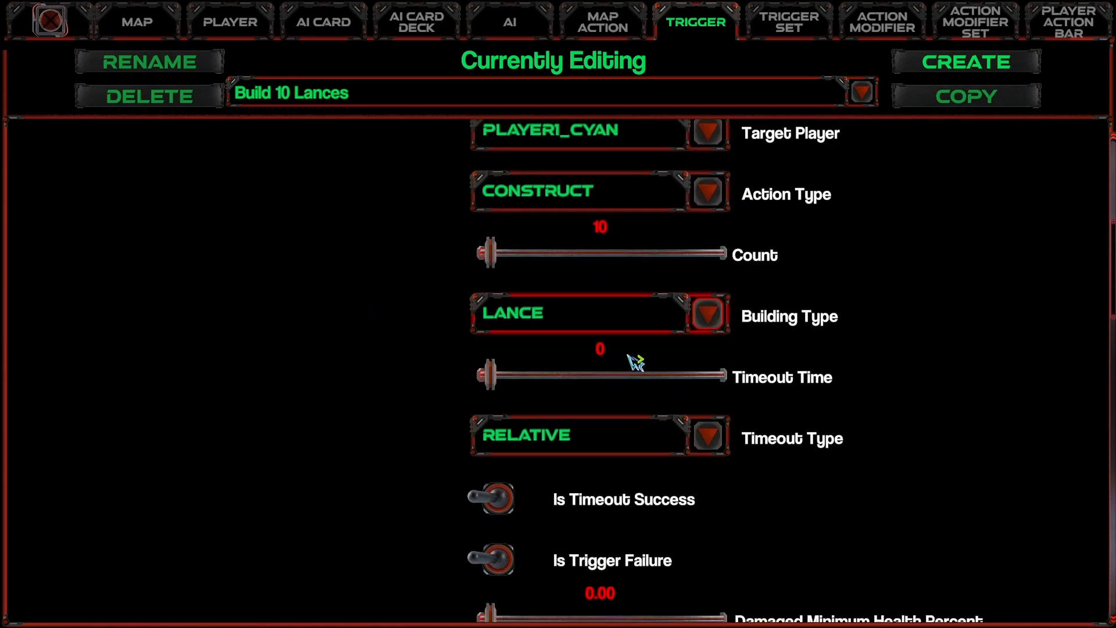
pyautogui.moveTo(498, 372)
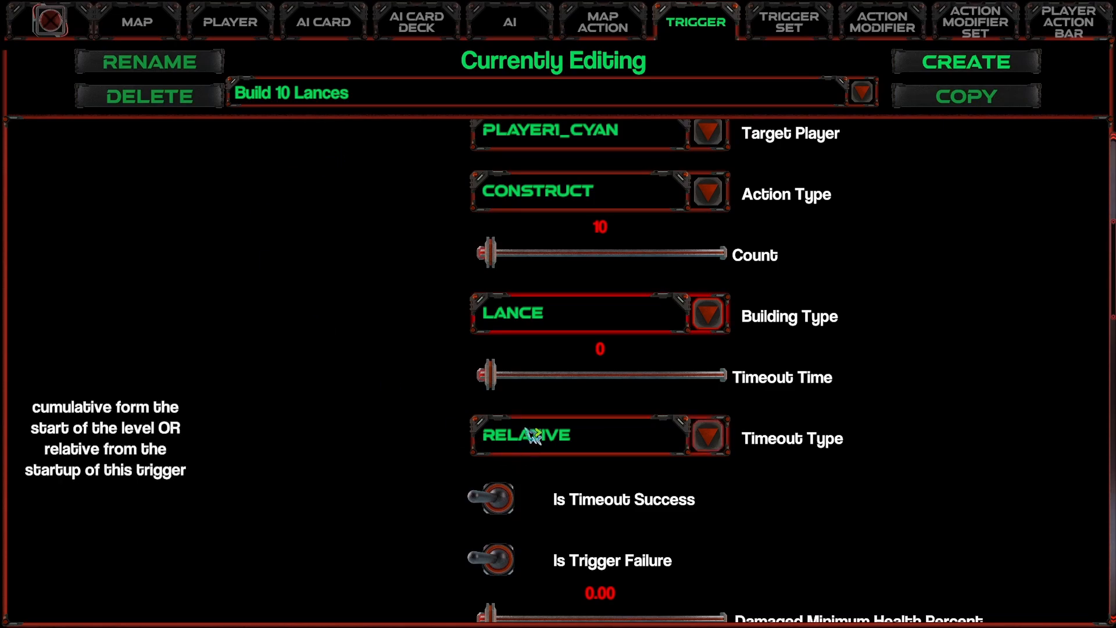
pyautogui.scroll(-2, 581, 380)
pyautogui.moveTo(623, 399)
pyautogui.scroll(-9, 623, 400)
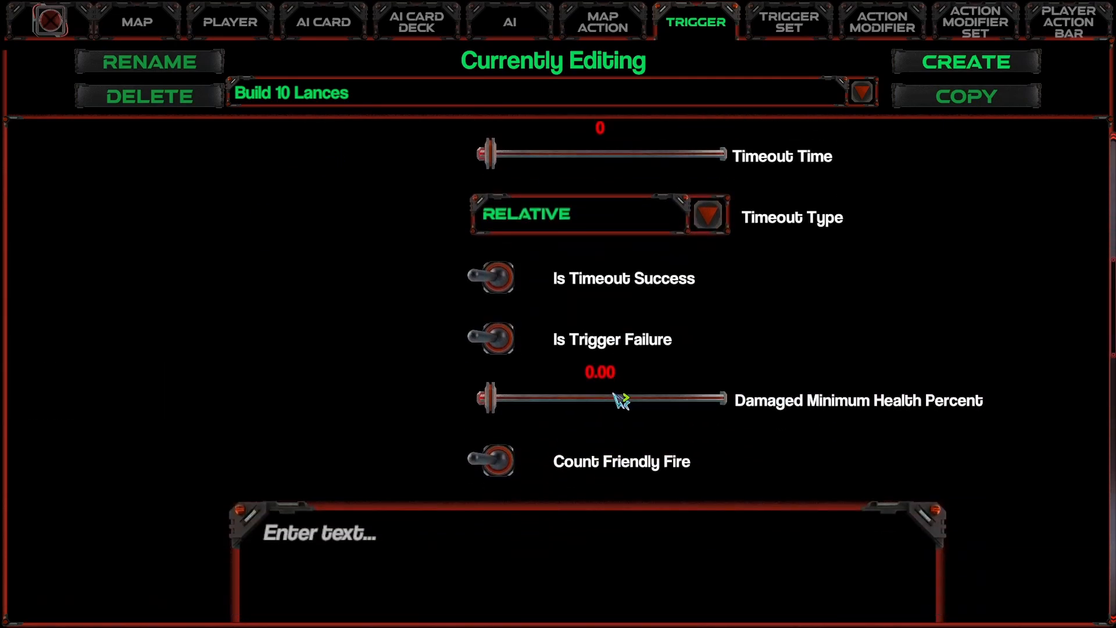
pyautogui.scroll(-1, 621, 404)
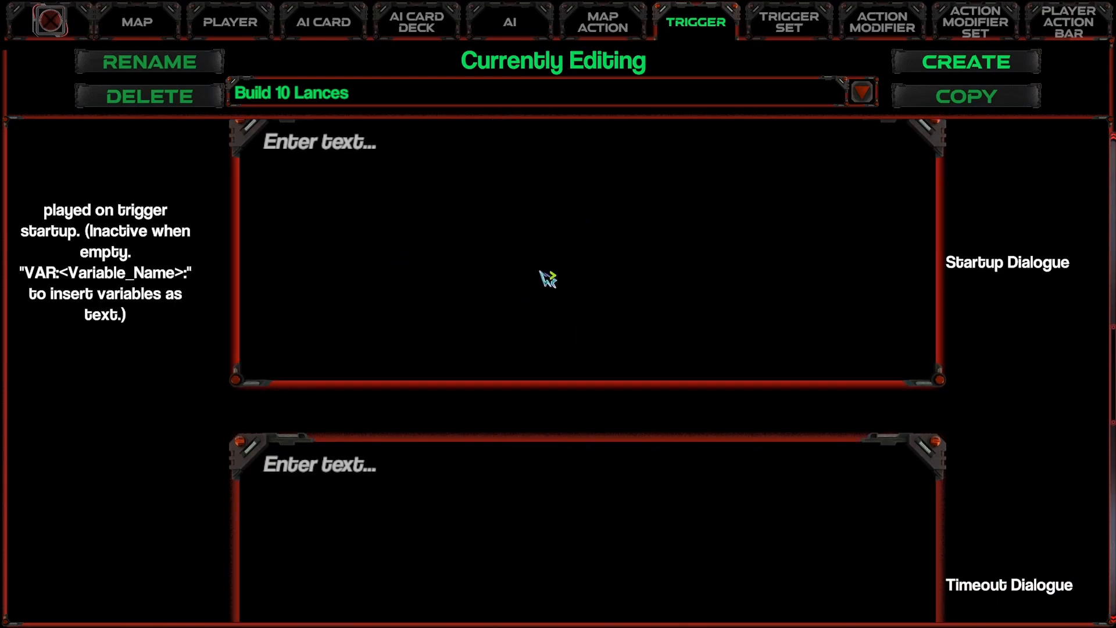
# Step: Enter "Good Job! You built 10 lances!" as the trigger's Triggered Dialogue
pyautogui.scroll(-3, 643, 431)
pyautogui.scroll(-6, 558, 331)
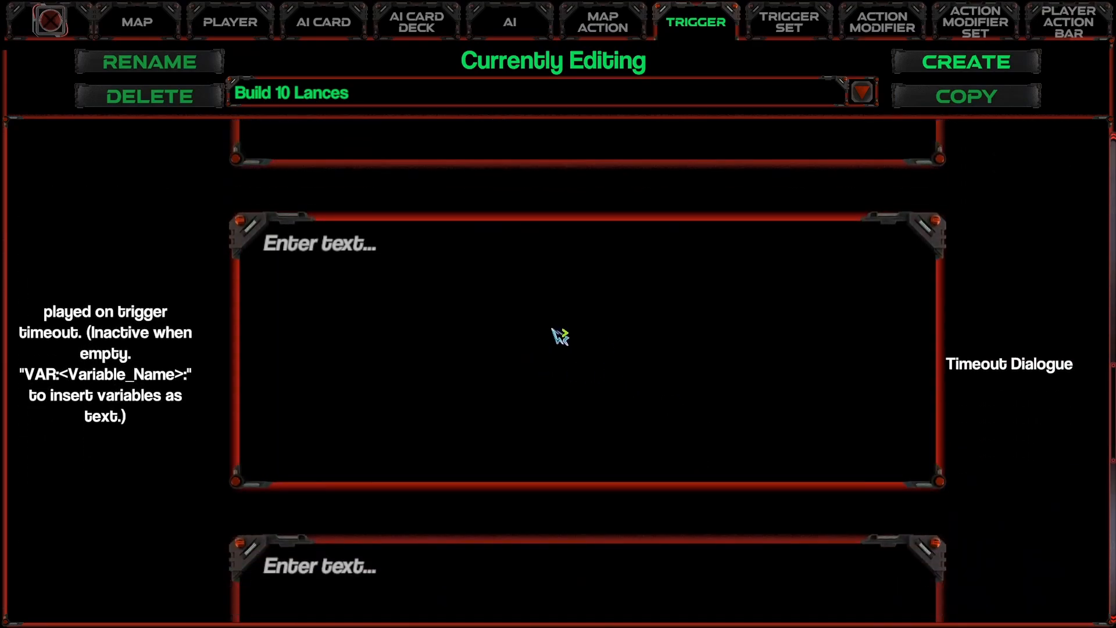
pyautogui.scroll(-1, 581, 441)
pyautogui.click(528, 371)
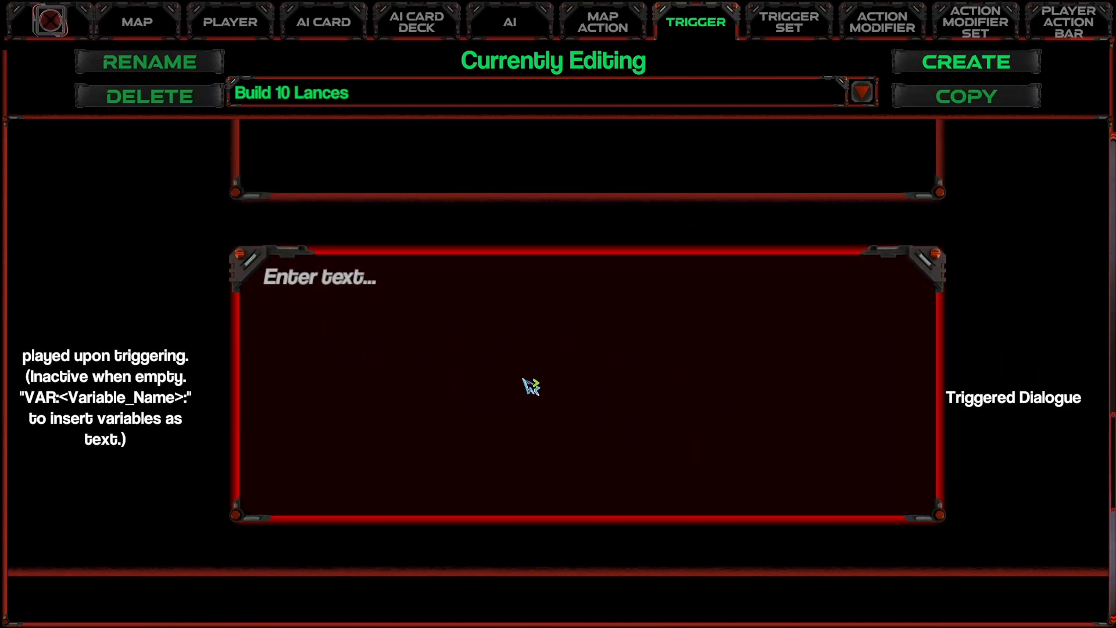
pyautogui.write('Good Job! You built 10 la')
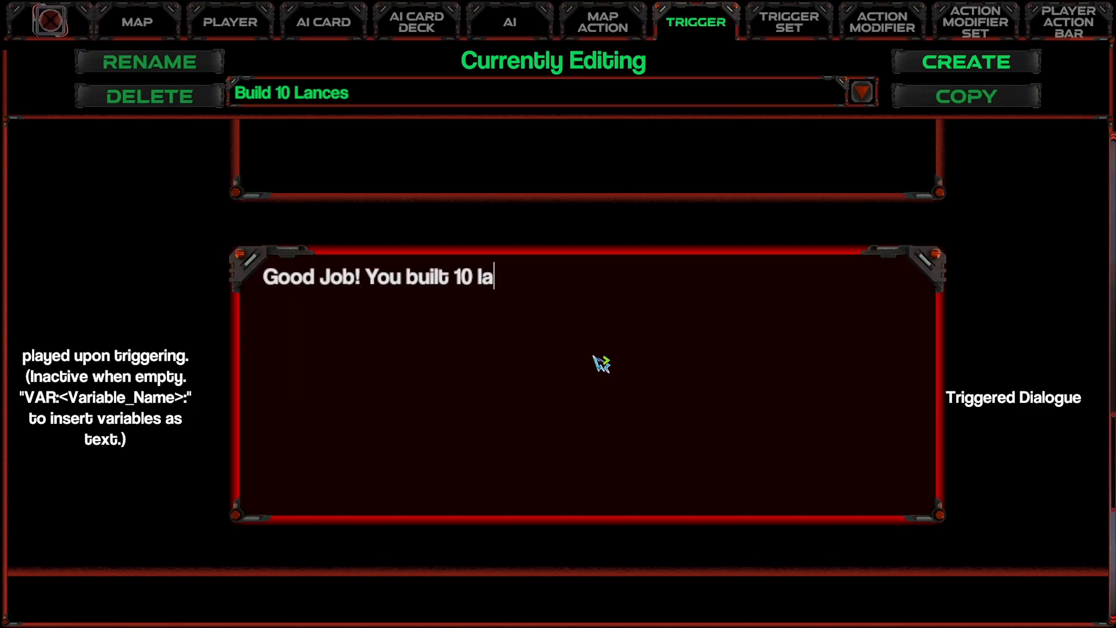
pyautogui.write('nces!')
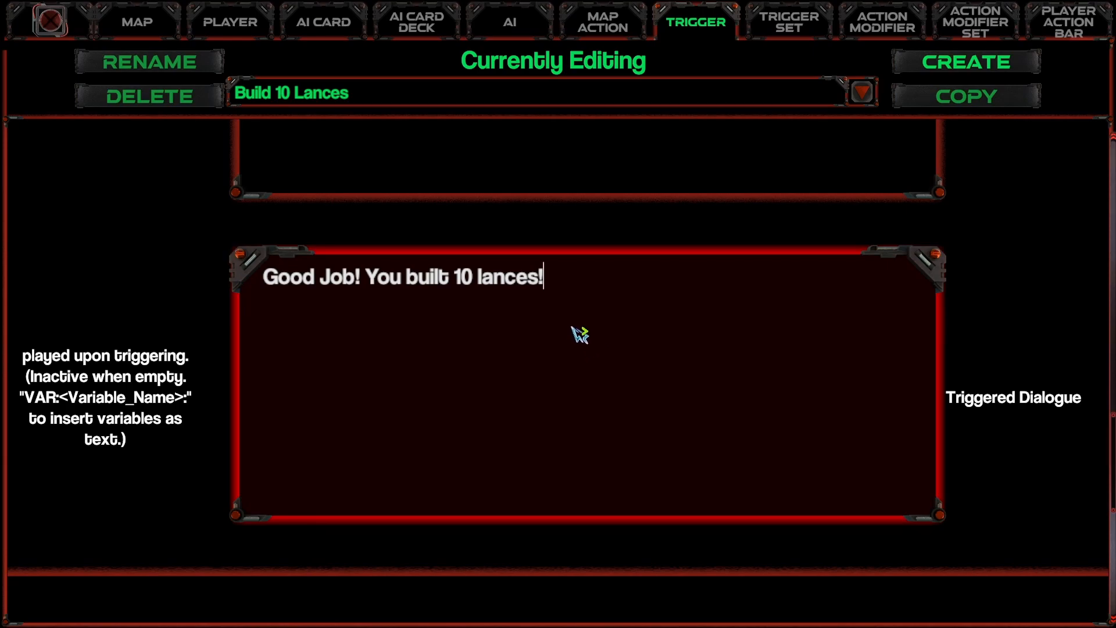
# Step: Add Lose Level to the trigger's Triggered Map Actions and check that map action's end-level settings
pyautogui.scroll(-1, 580, 334)
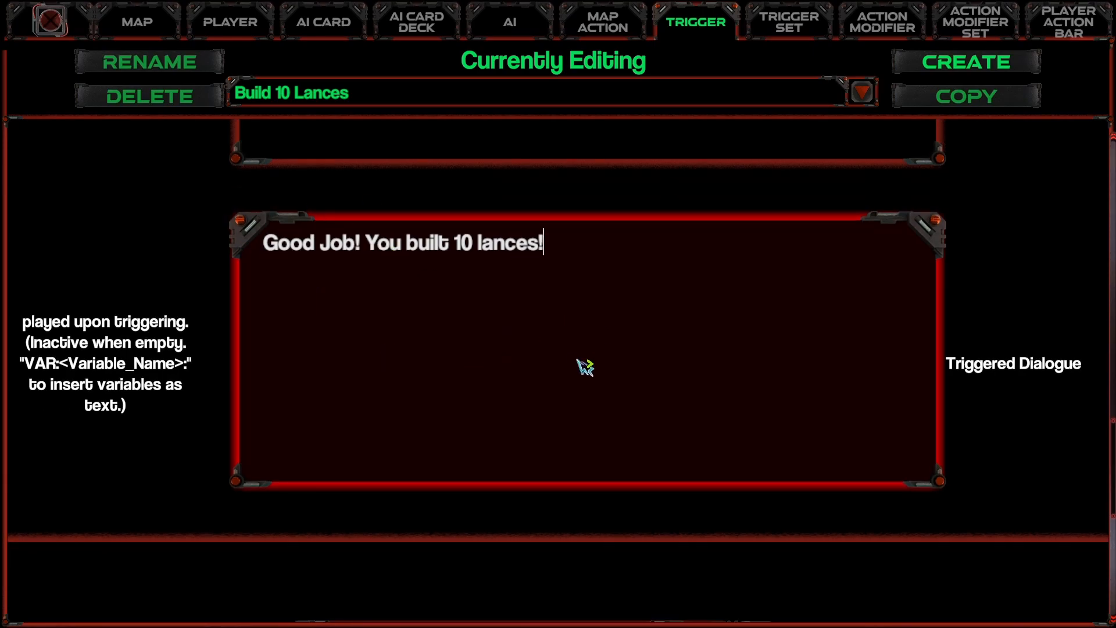
pyautogui.scroll(-2, 579, 360)
pyautogui.click(607, 22)
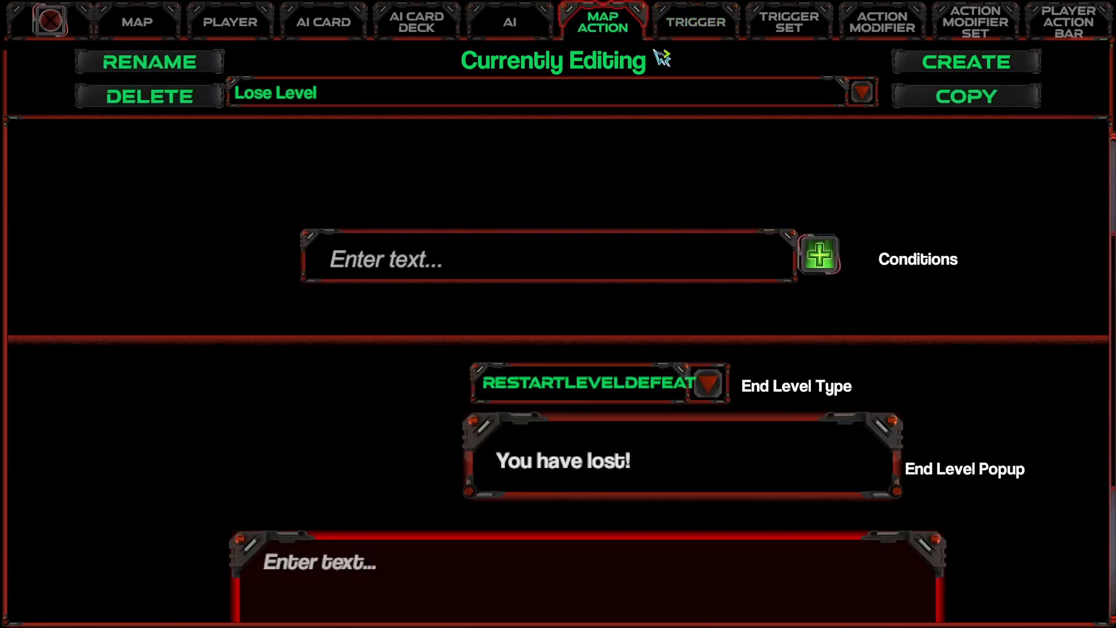
pyautogui.click(687, 35)
pyautogui.scroll(-2, 503, 226)
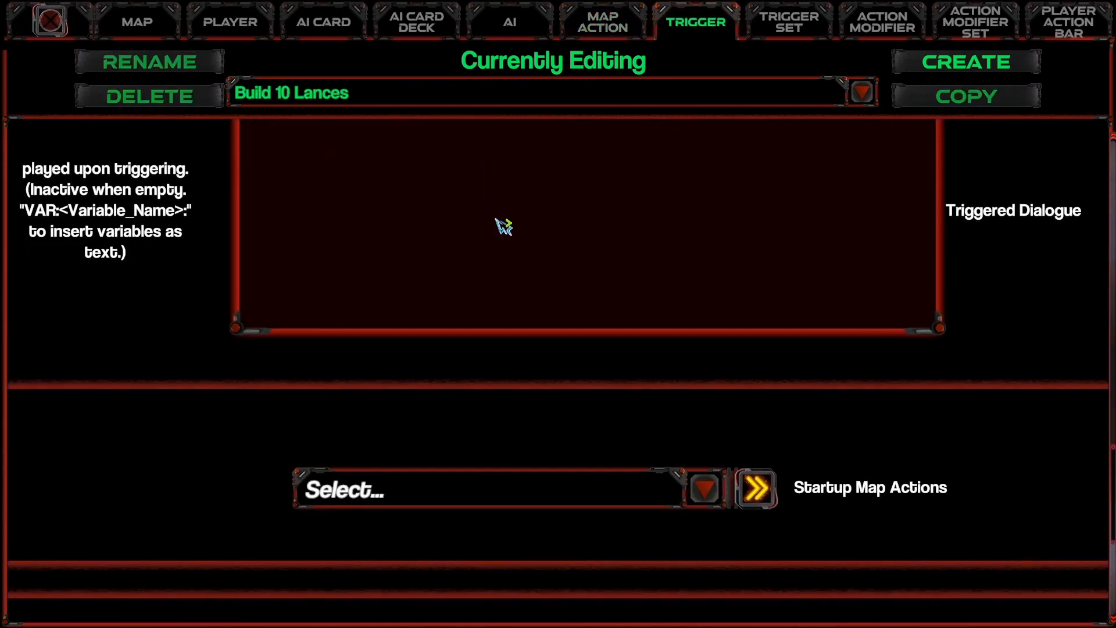
pyautogui.scroll(-8, 503, 227)
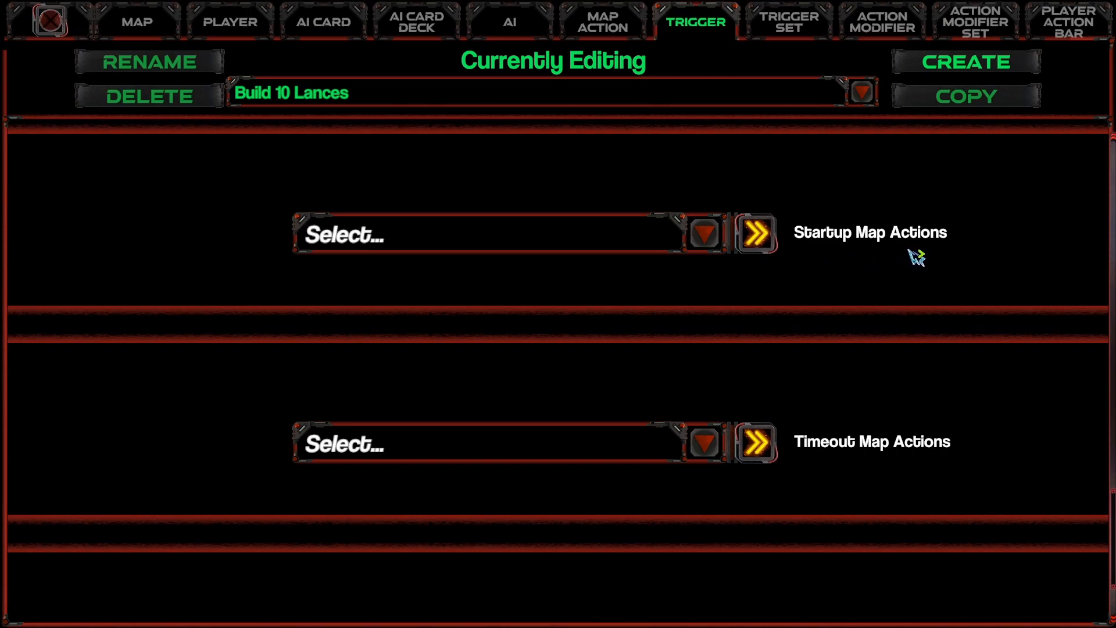
pyautogui.scroll(-1, 910, 482)
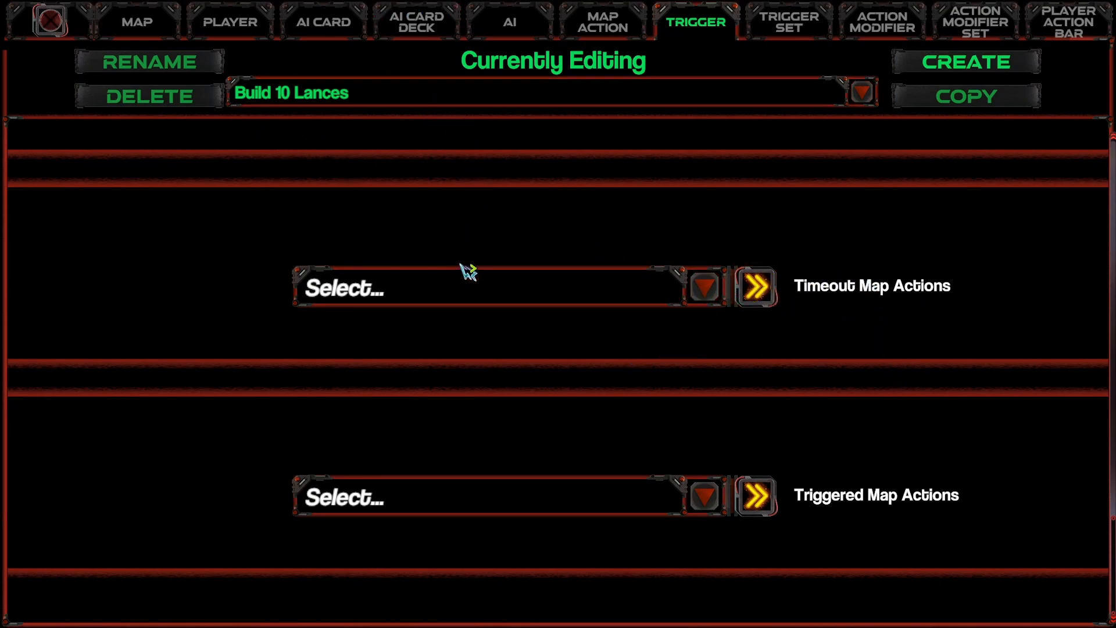
pyautogui.click(485, 500)
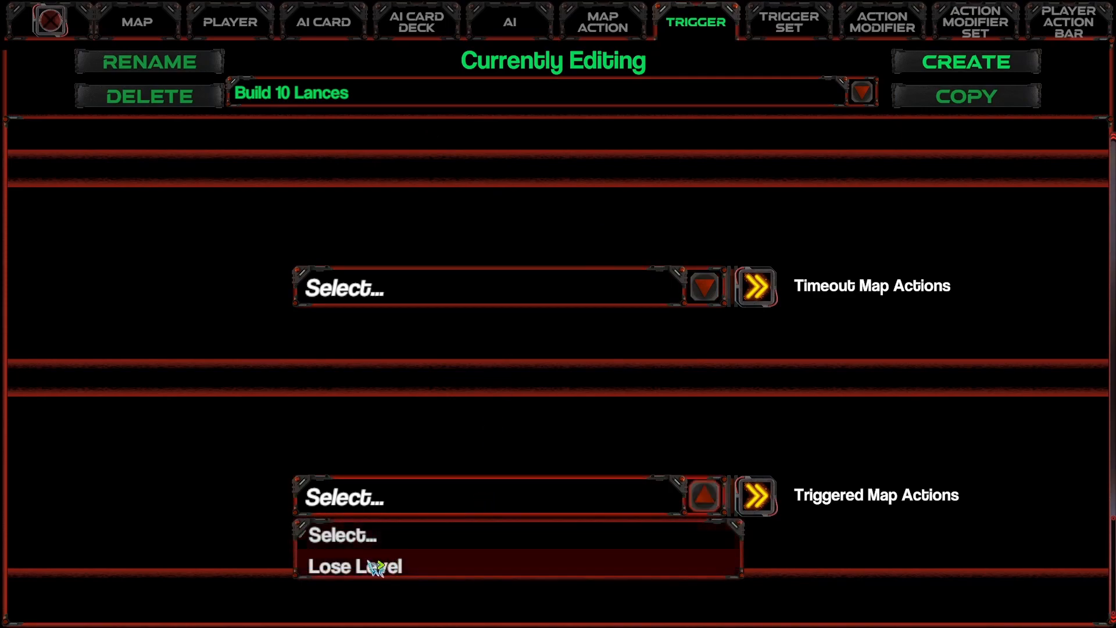
pyautogui.click(580, 494)
pyautogui.click(580, 493)
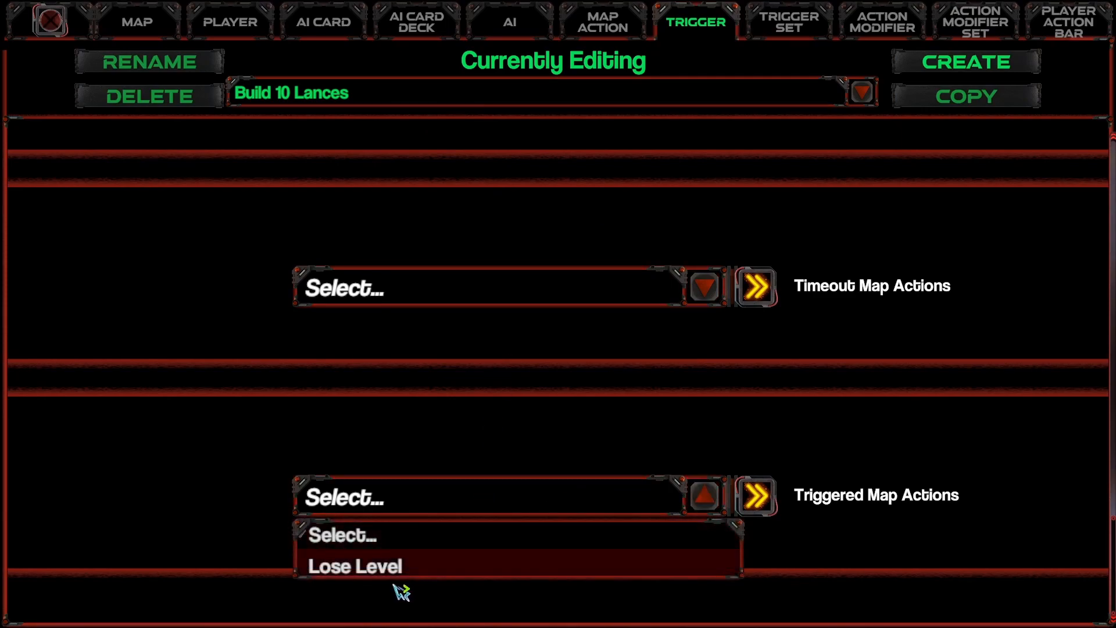
pyautogui.click(398, 570)
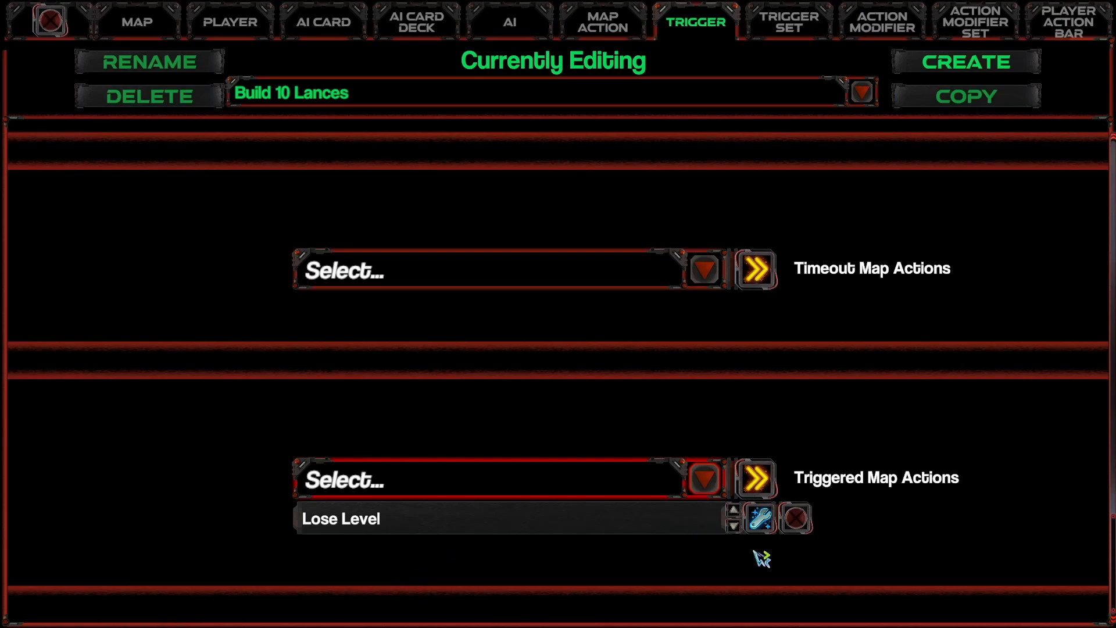
pyautogui.click(759, 519)
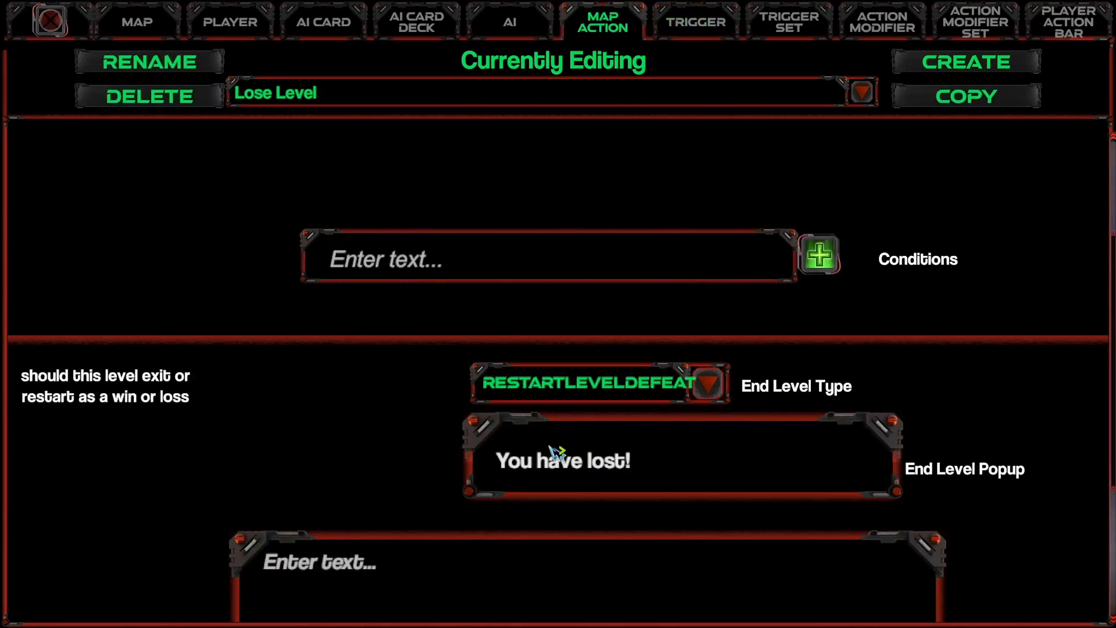
pyautogui.click(692, 24)
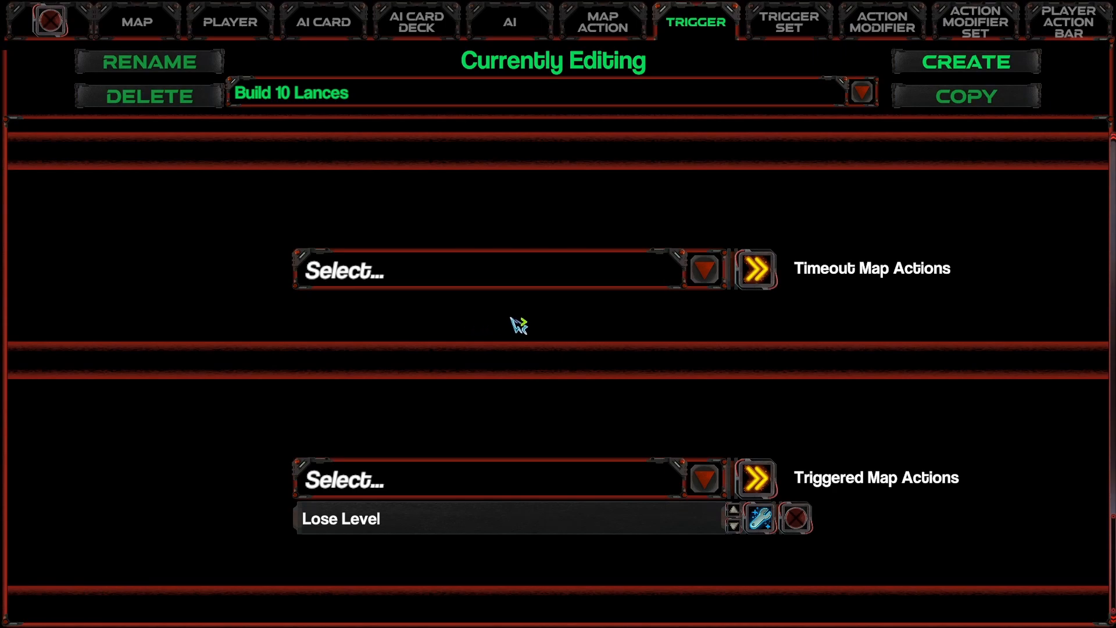
# Step: Set the Build 10 Lances trigger's location by marking a large rectangular area on the map
pyautogui.scroll(15, 515, 334)
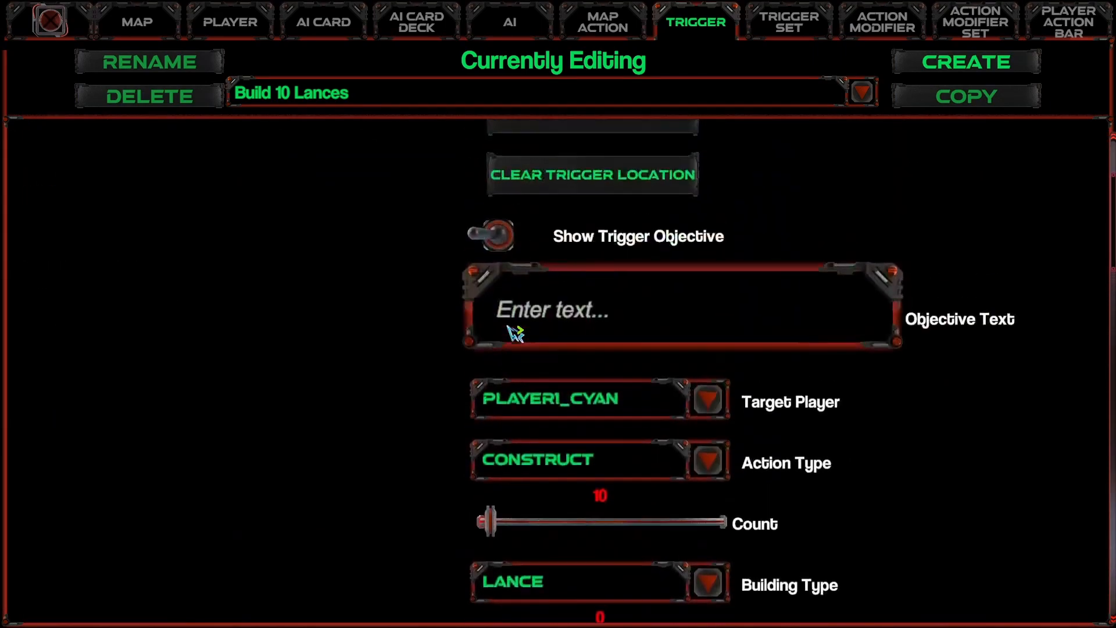
pyautogui.scroll(1, 516, 334)
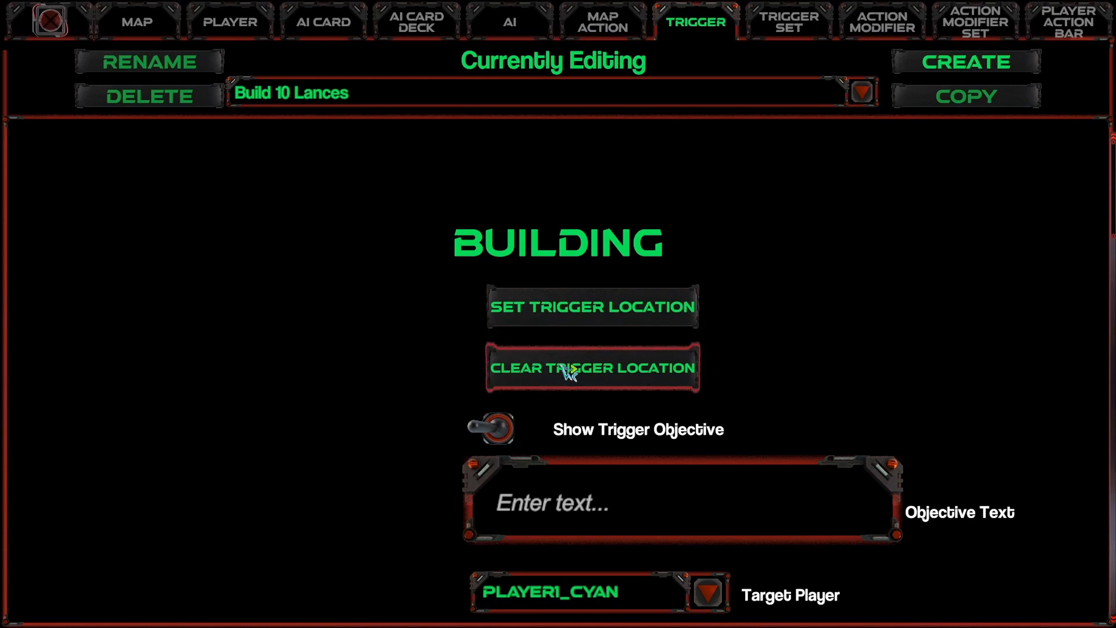
pyautogui.click(583, 325)
pyautogui.moveTo(221, 76); pyautogui.dragTo(892, 519)
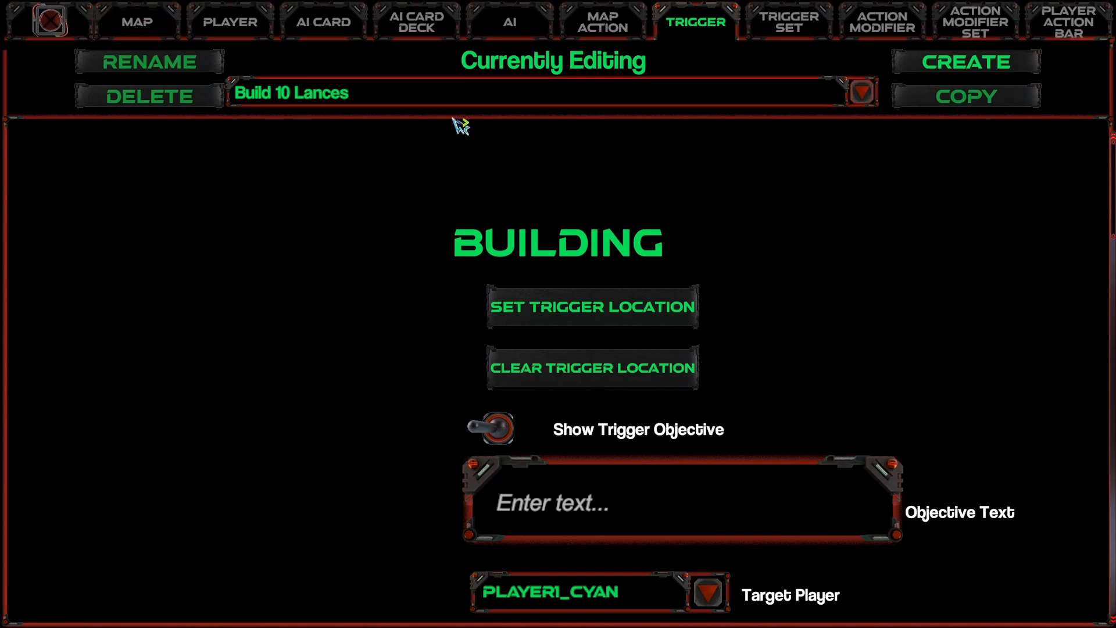
# Step: Create a trigger set named "Main" of type Set
pyautogui.click(789, 30)
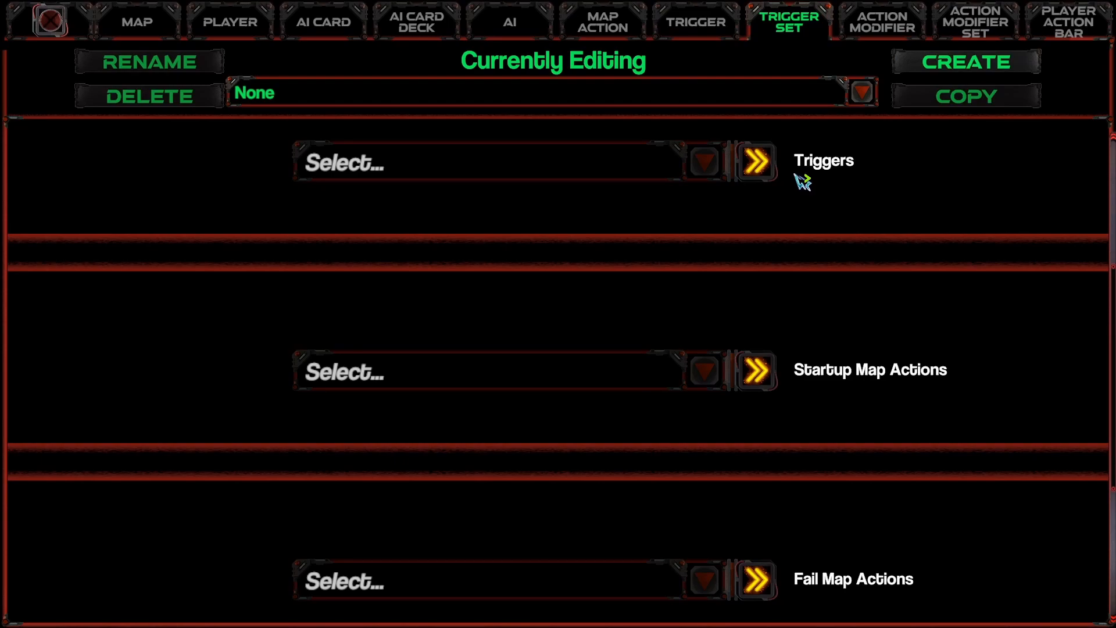
pyautogui.click(923, 74)
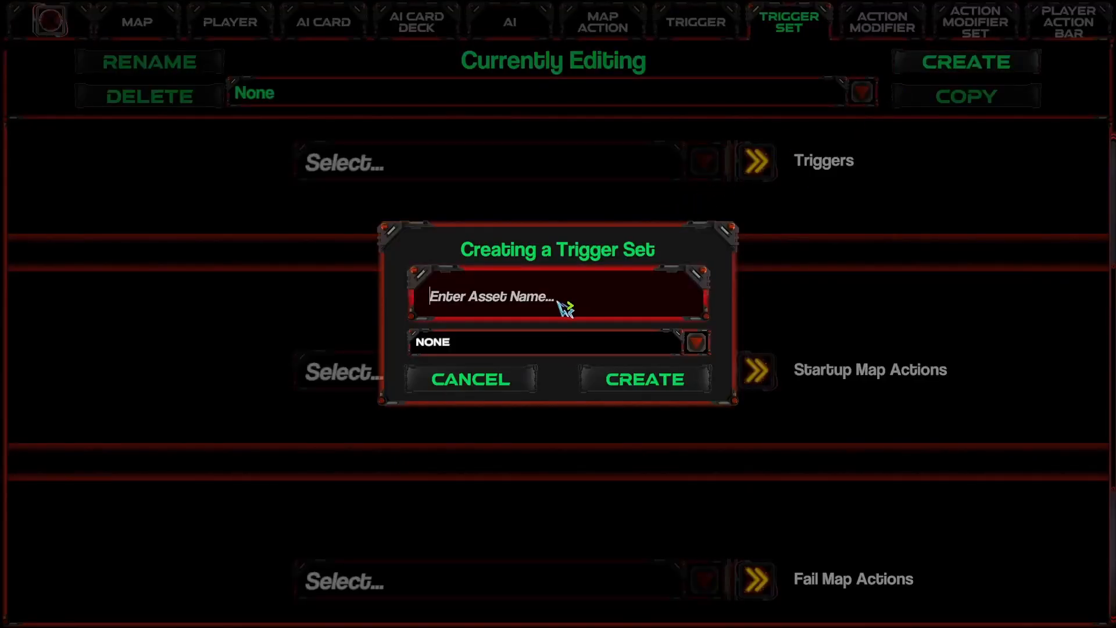
pyautogui.write('Main')
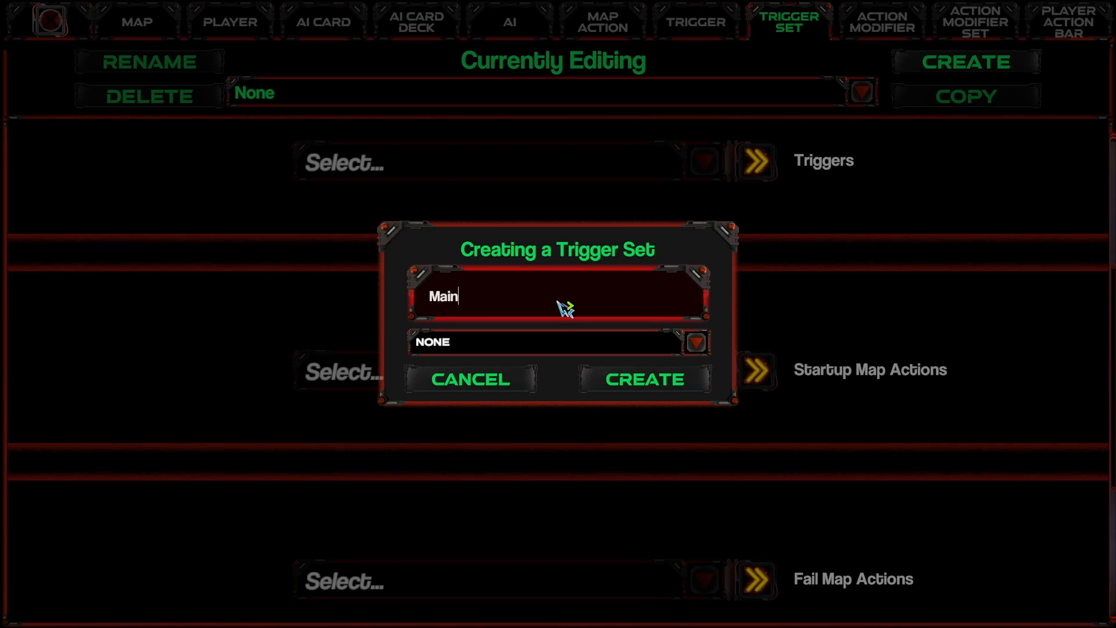
pyautogui.click(581, 349)
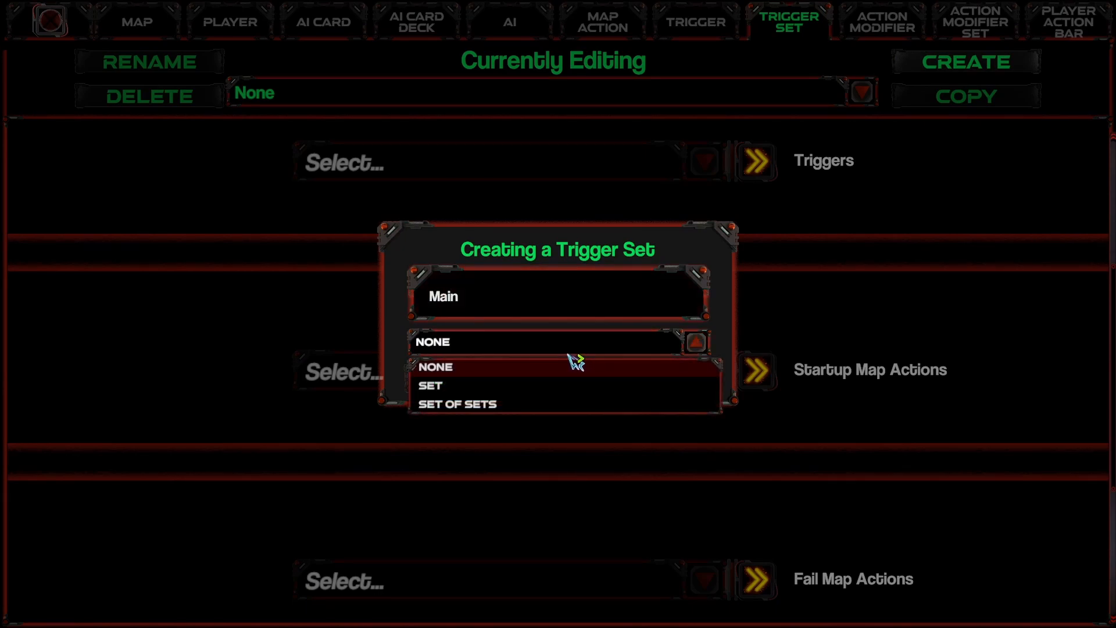
pyautogui.click(447, 387)
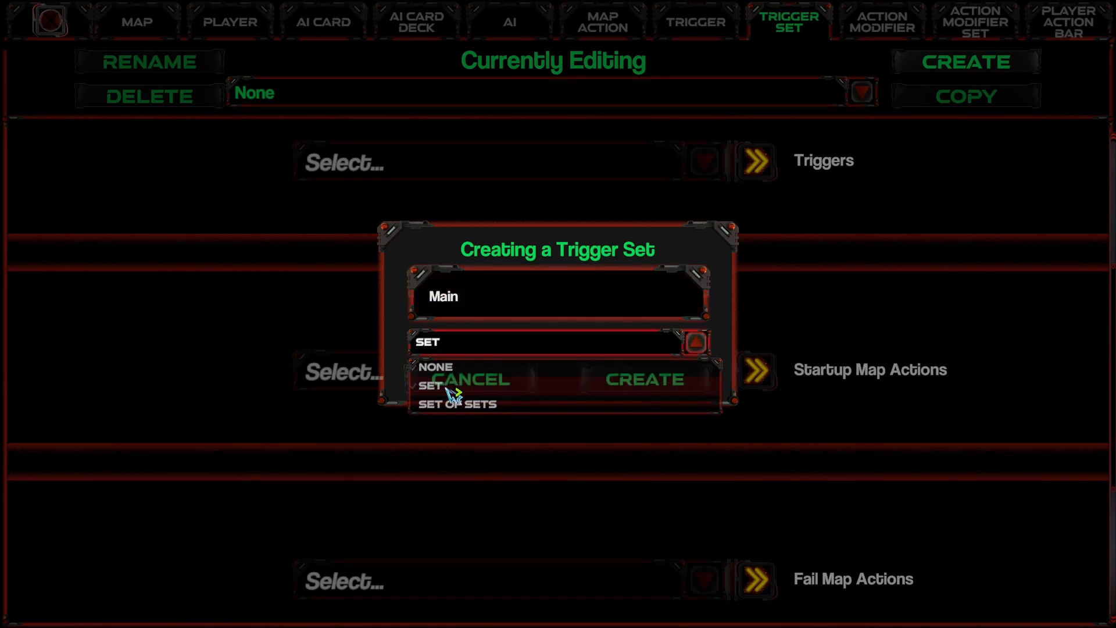
pyautogui.click(656, 392)
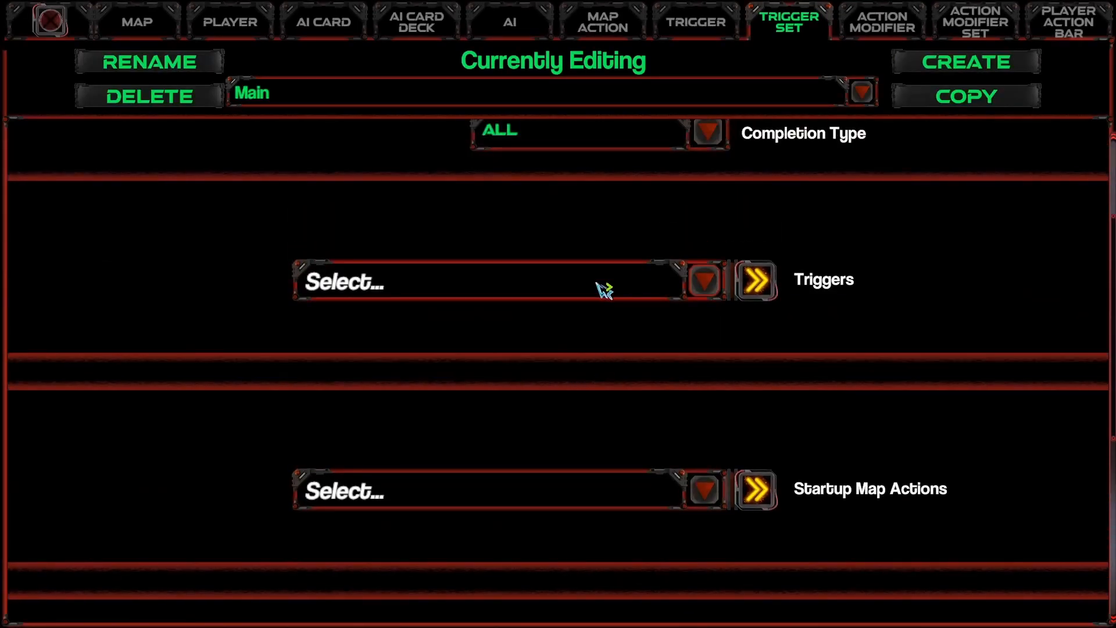
# Step: Add the Build 10 Lances trigger to the Main trigger set's Triggers
pyautogui.click(603, 289)
pyautogui.click(423, 351)
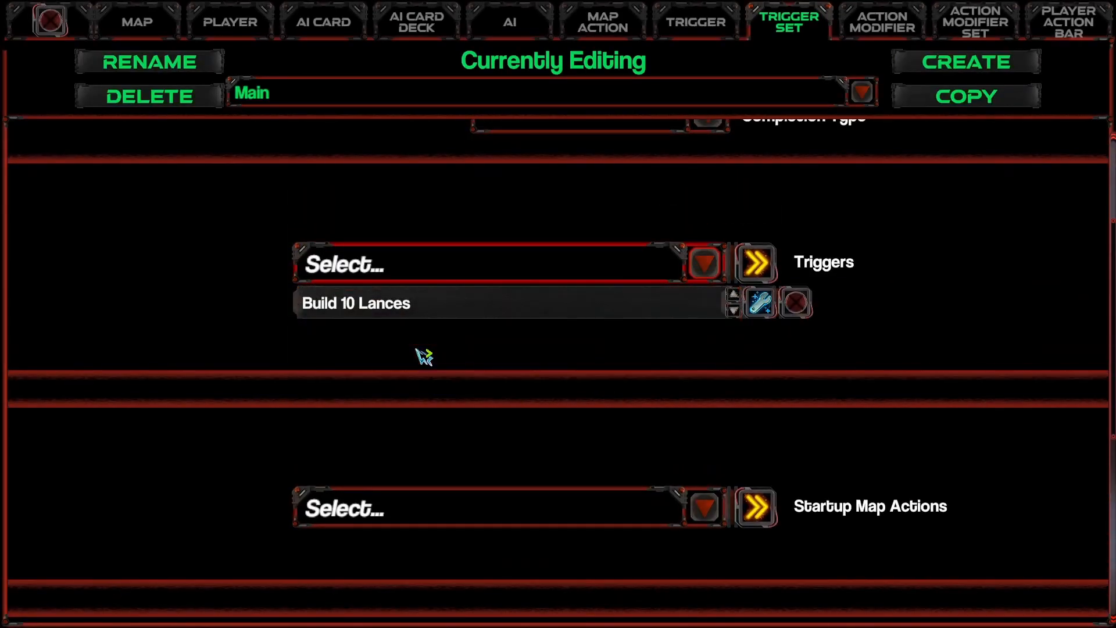
pyautogui.scroll(4, 531, 373)
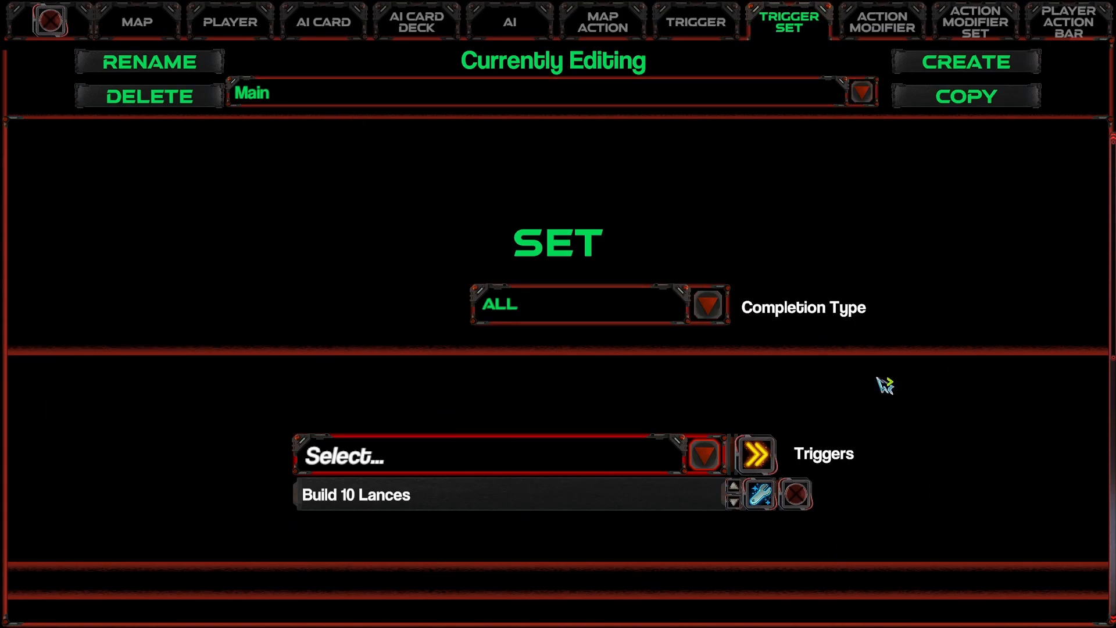
# Step: Add the Main trigger set to the Map Startup Trigger Sets of My Tower Defense Map
pyautogui.click(140, 34)
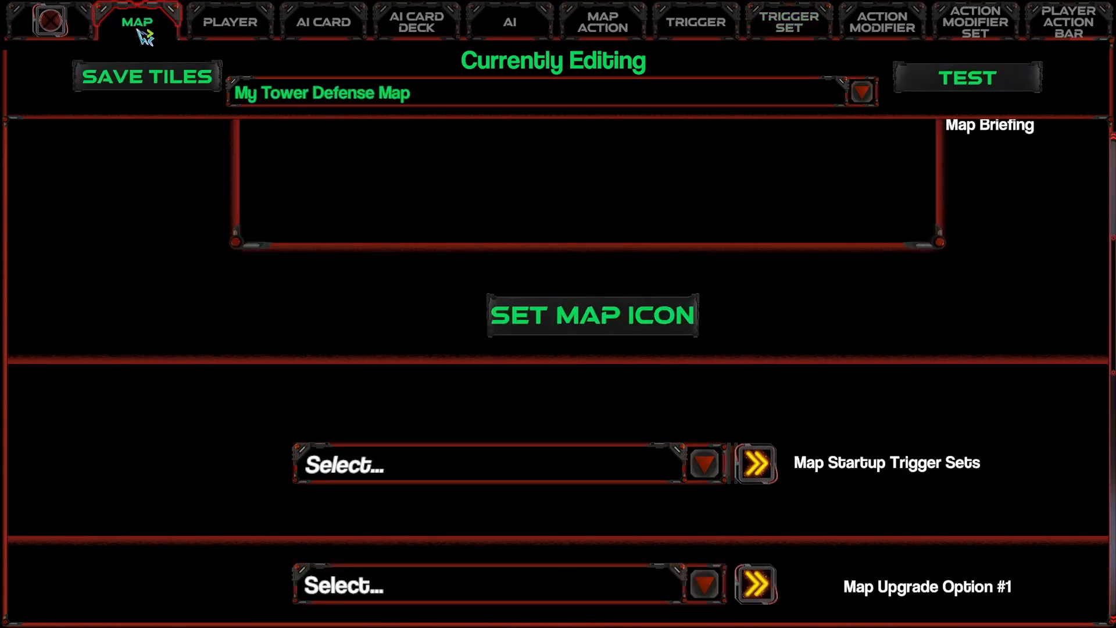
pyautogui.moveTo(892, 433)
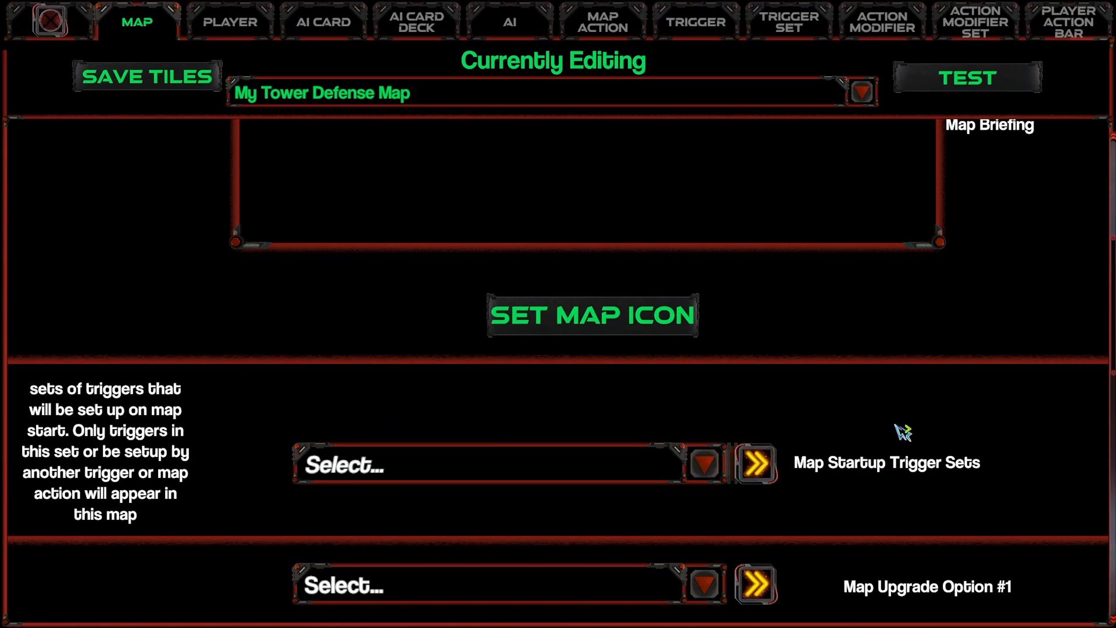
pyautogui.scroll(-1, 904, 490)
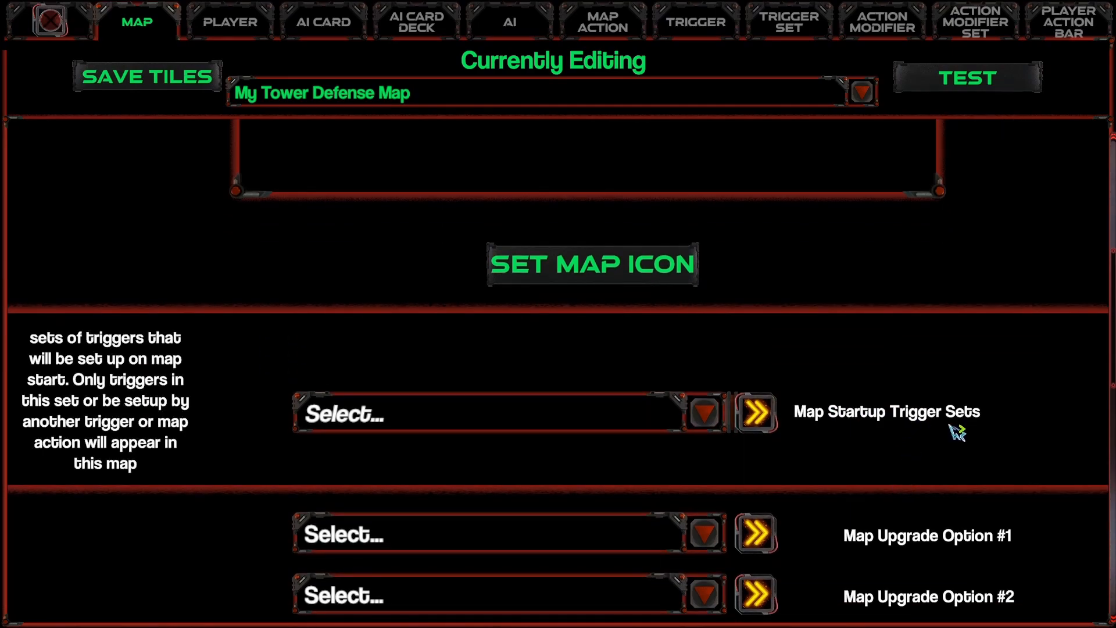
pyautogui.scroll(-1, 428, 398)
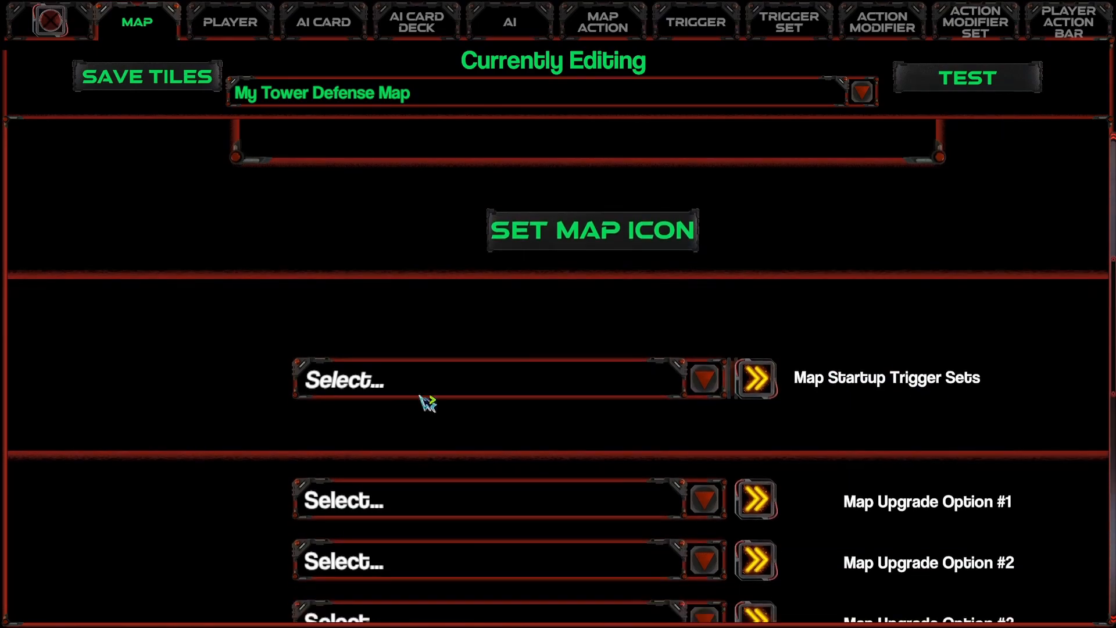
pyautogui.click(391, 386)
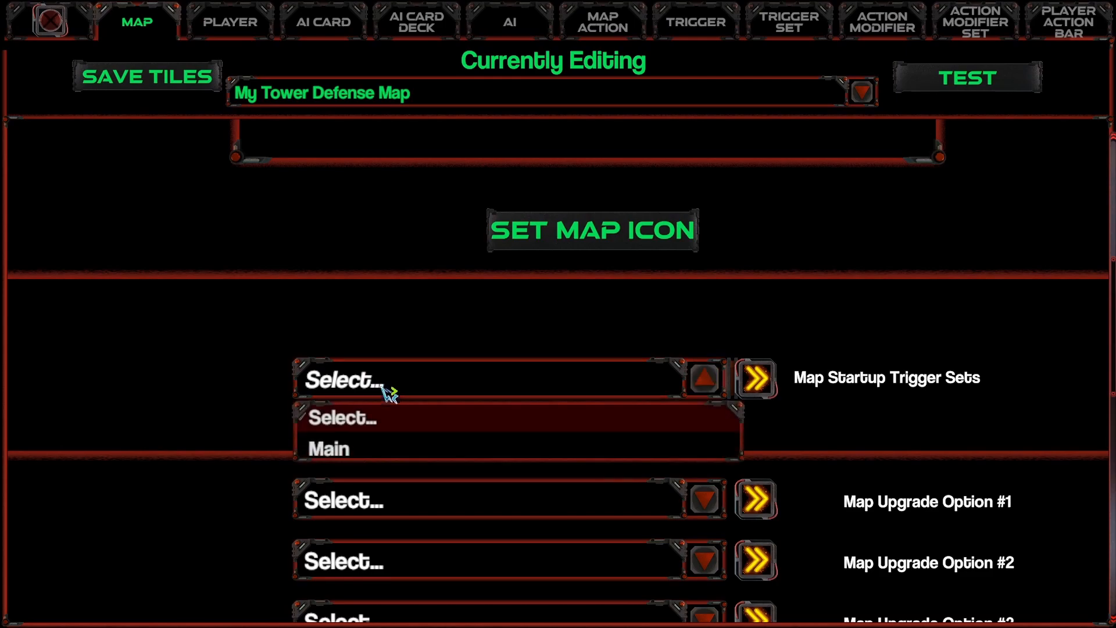
pyautogui.click(345, 450)
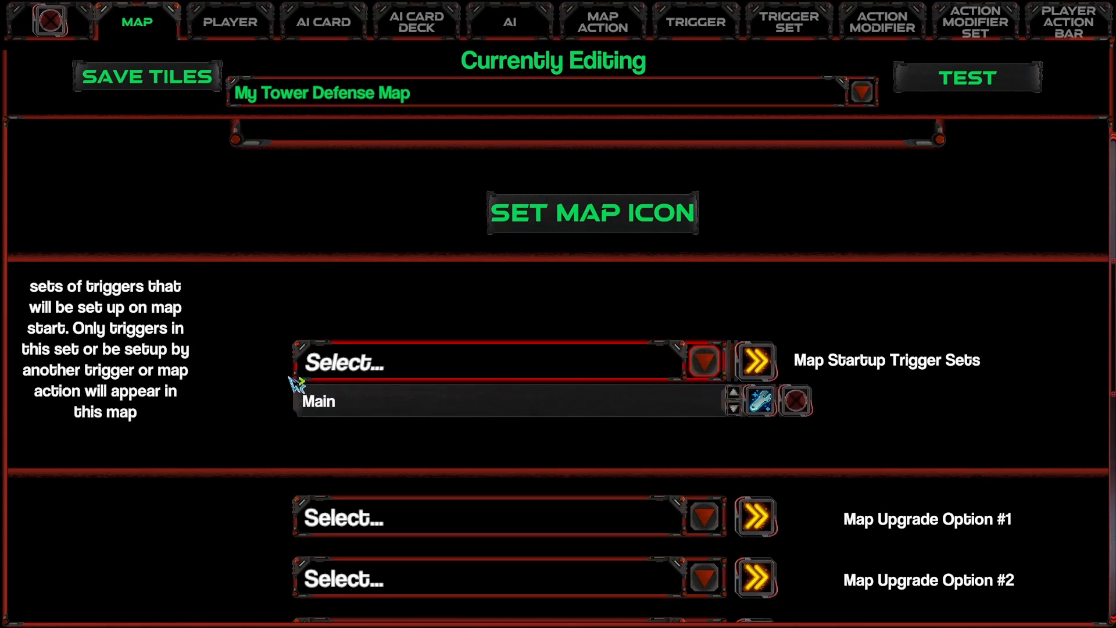
# Step: Check the links from the map's startup trigger sets through the Main set to the Build 10 Lances trigger
pyautogui.click(760, 401)
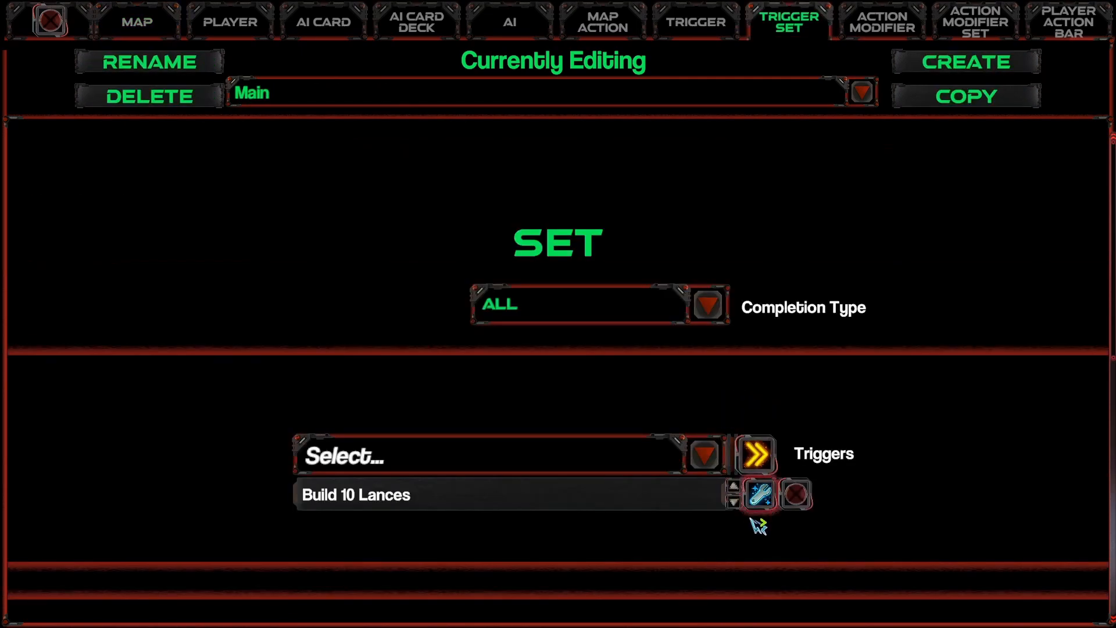
pyautogui.click(761, 495)
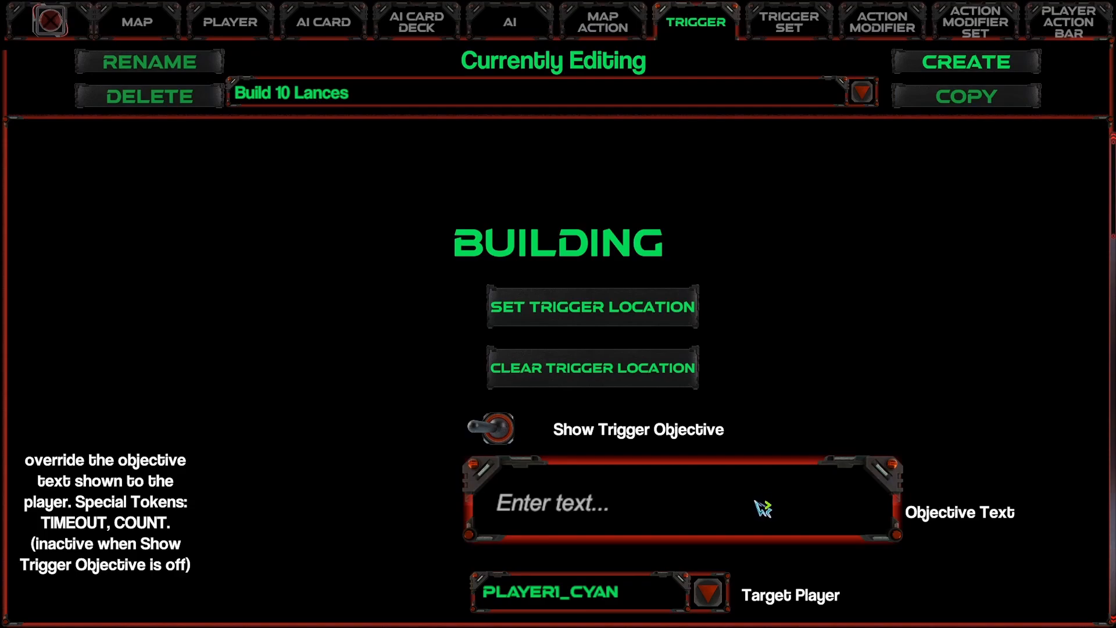
pyautogui.click(137, 26)
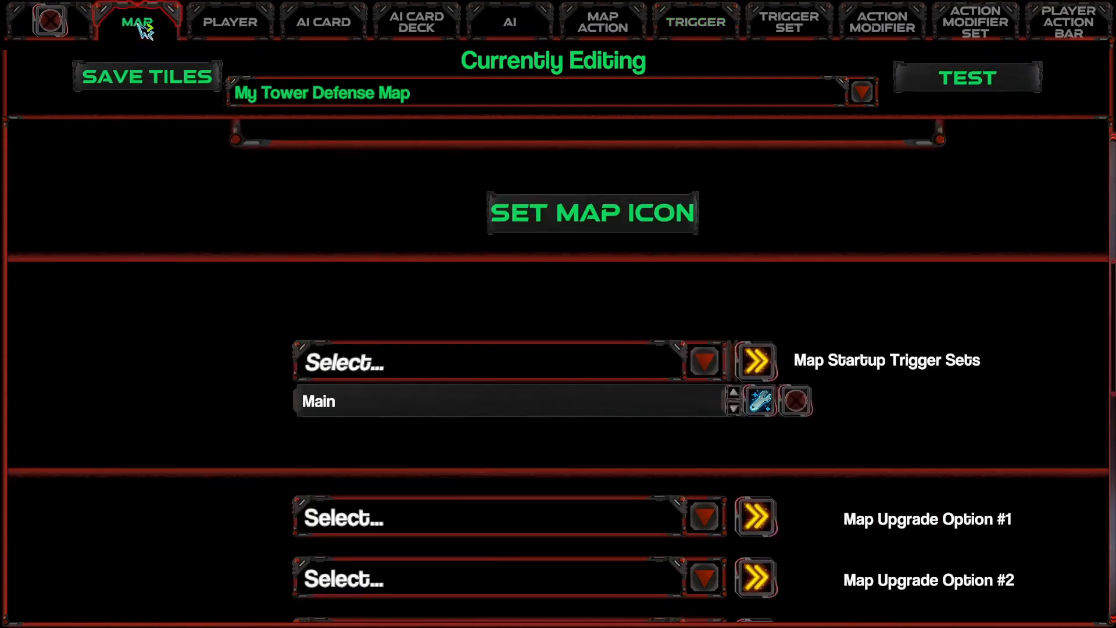
pyautogui.click(760, 401)
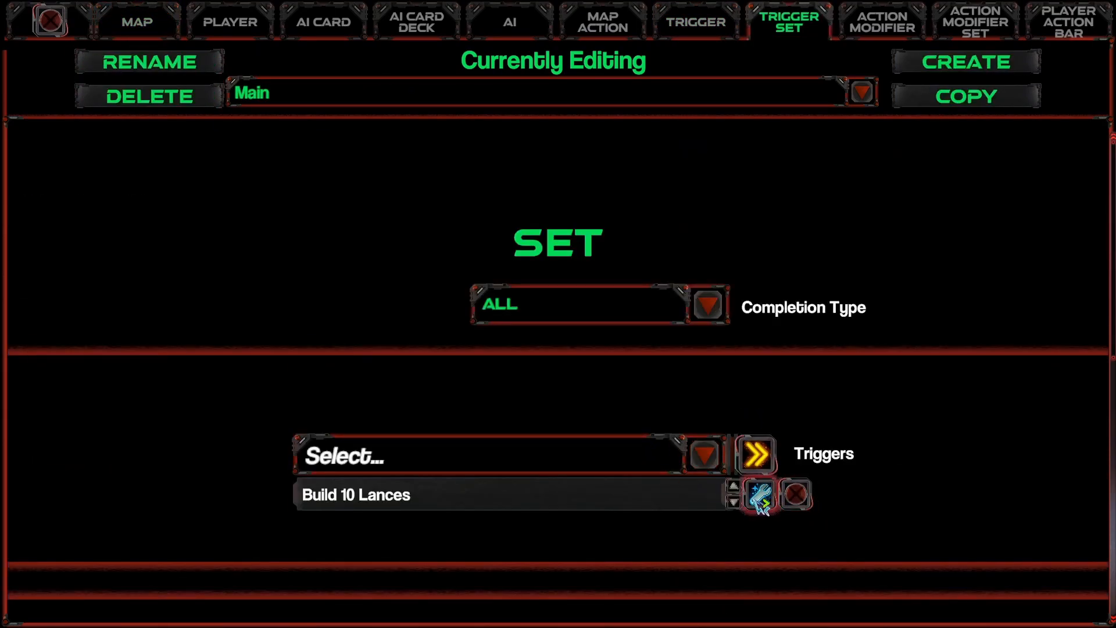
# Step: Review the Build 10 Lances trigger's settings and its triggered Lose Level map action, following the link from the Main trigger set
pyautogui.click(760, 498)
pyautogui.scroll(-15, 761, 505)
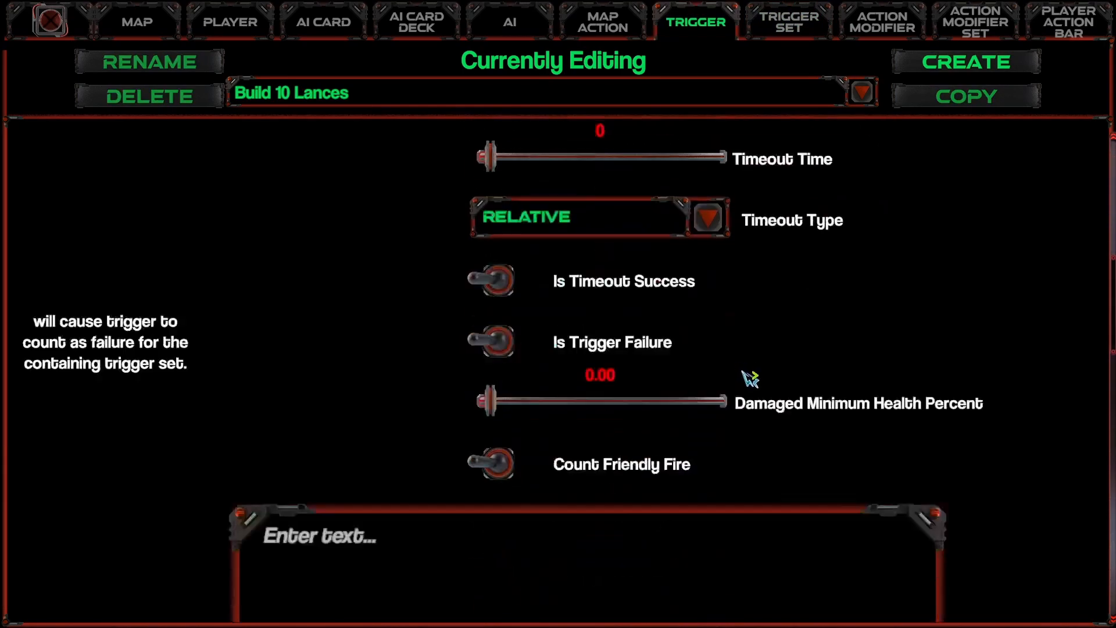
pyautogui.scroll(-6, 743, 404)
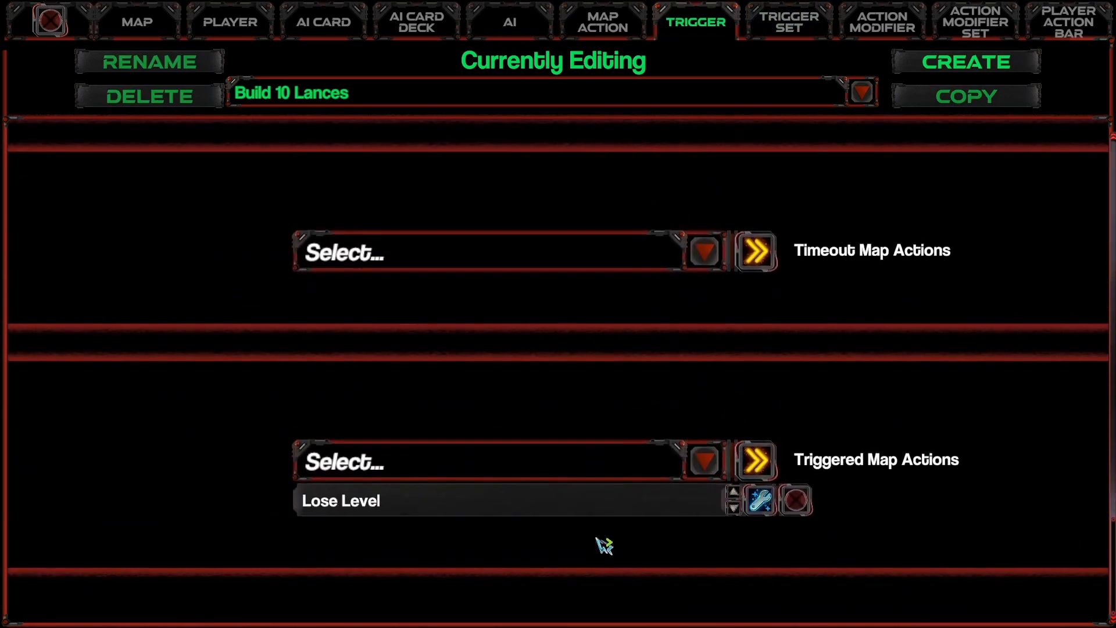
pyautogui.click(755, 498)
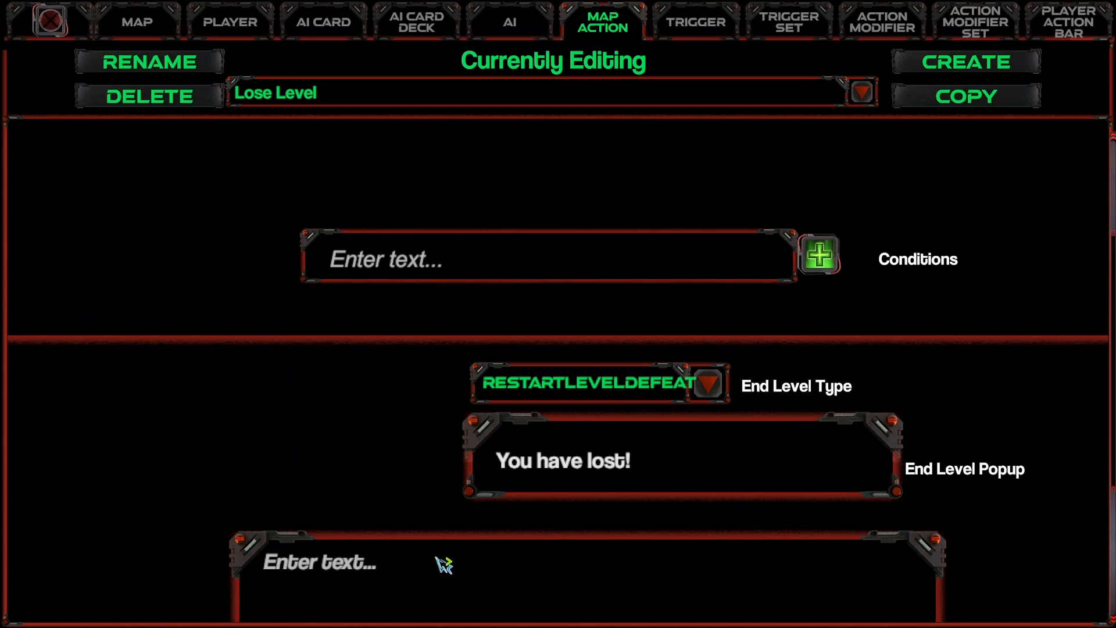
pyautogui.scroll(-2, 828, 499)
pyautogui.scroll(-4, 828, 498)
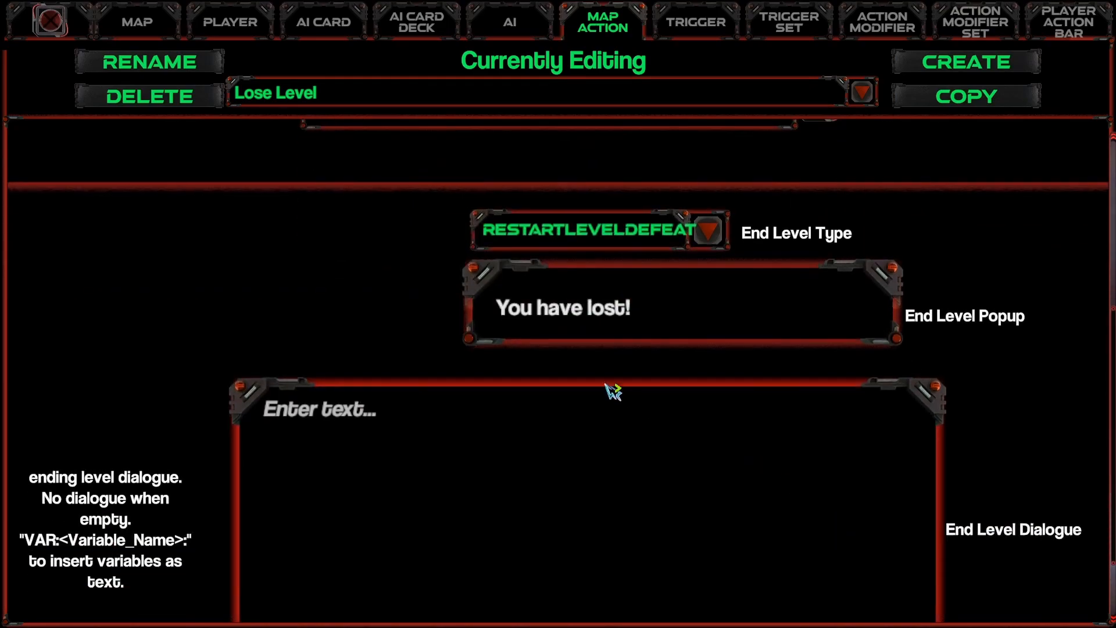
pyautogui.scroll(-3, 642, 351)
pyautogui.scroll(8, 642, 351)
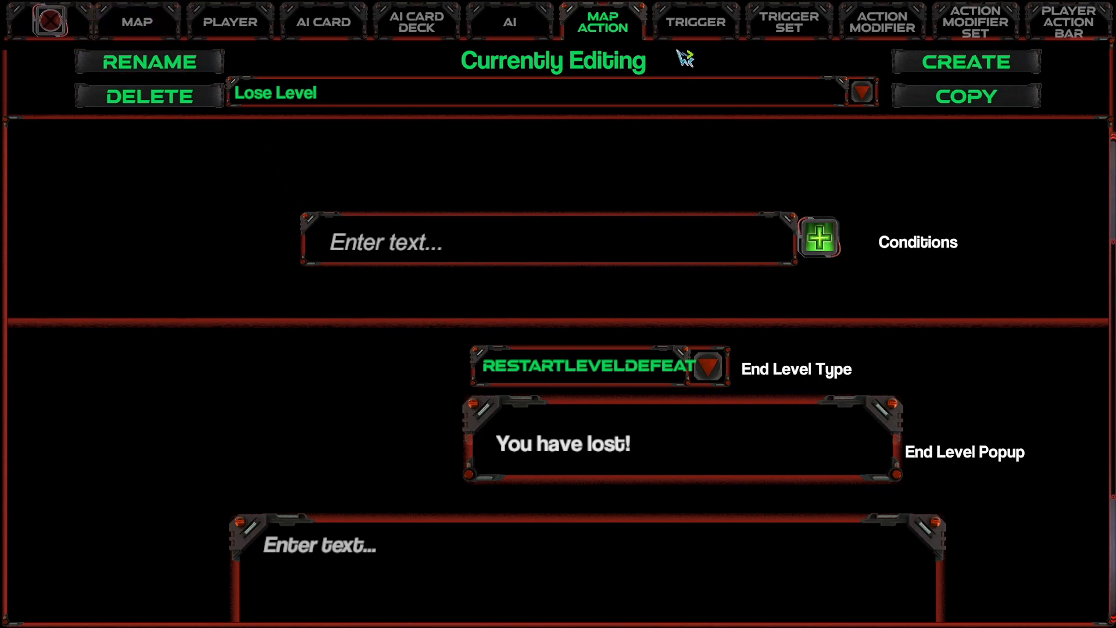
# Step: Turn on Show Trigger Objective for the Build 10 Lances trigger
pyautogui.click(695, 25)
pyautogui.scroll(15, 482, 279)
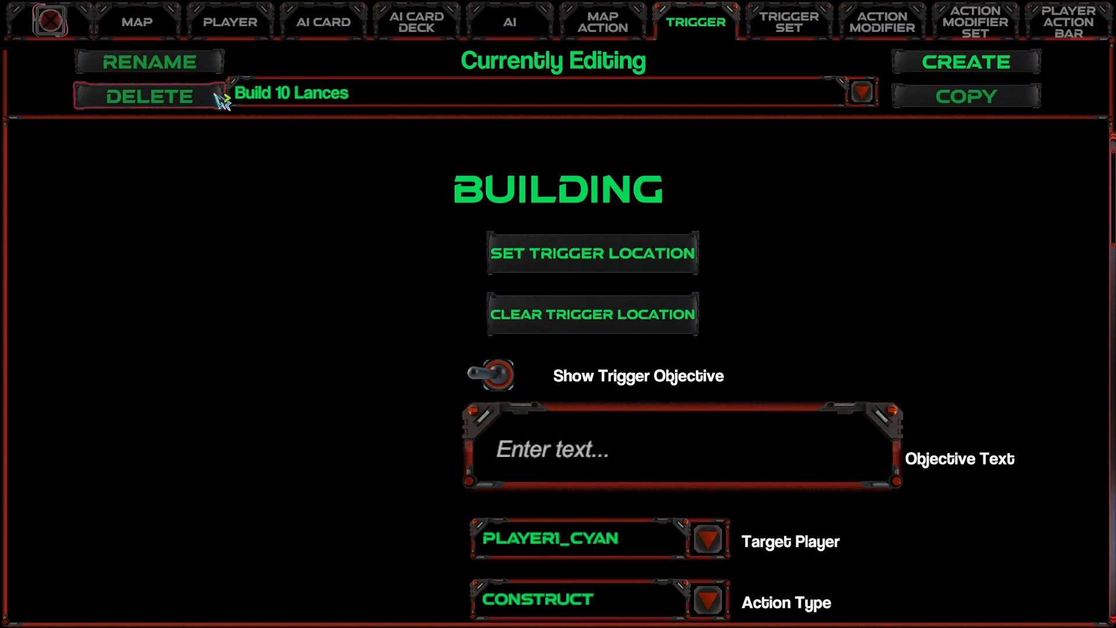
pyautogui.moveTo(548, 377)
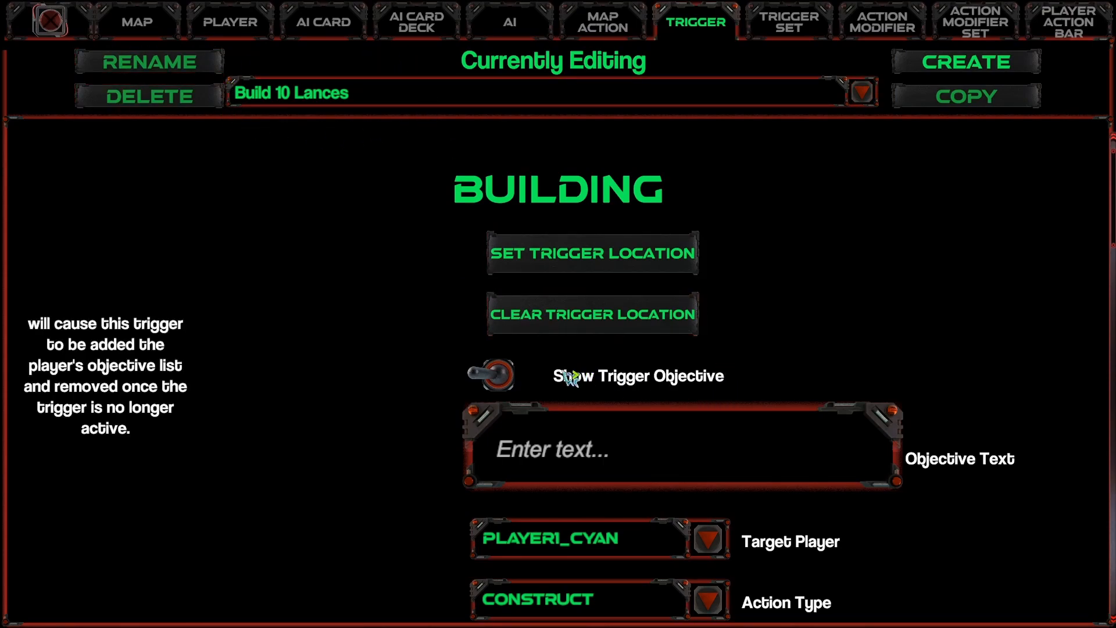
pyautogui.click(503, 385)
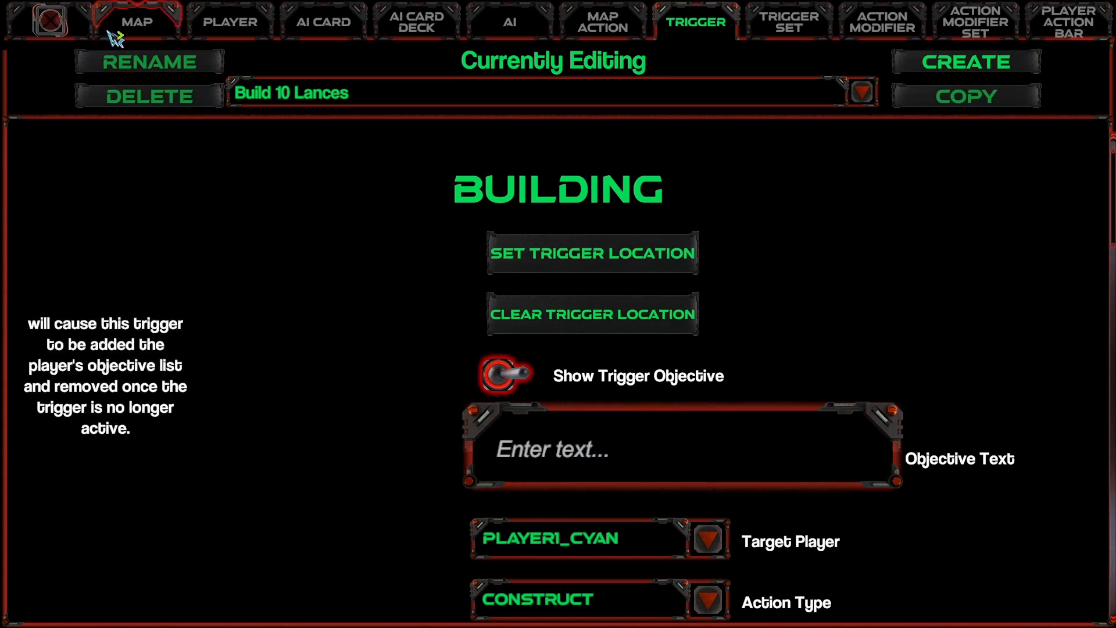
# Step: Leave the data editor for the map view and start a test run of the map
pyautogui.click(129, 38)
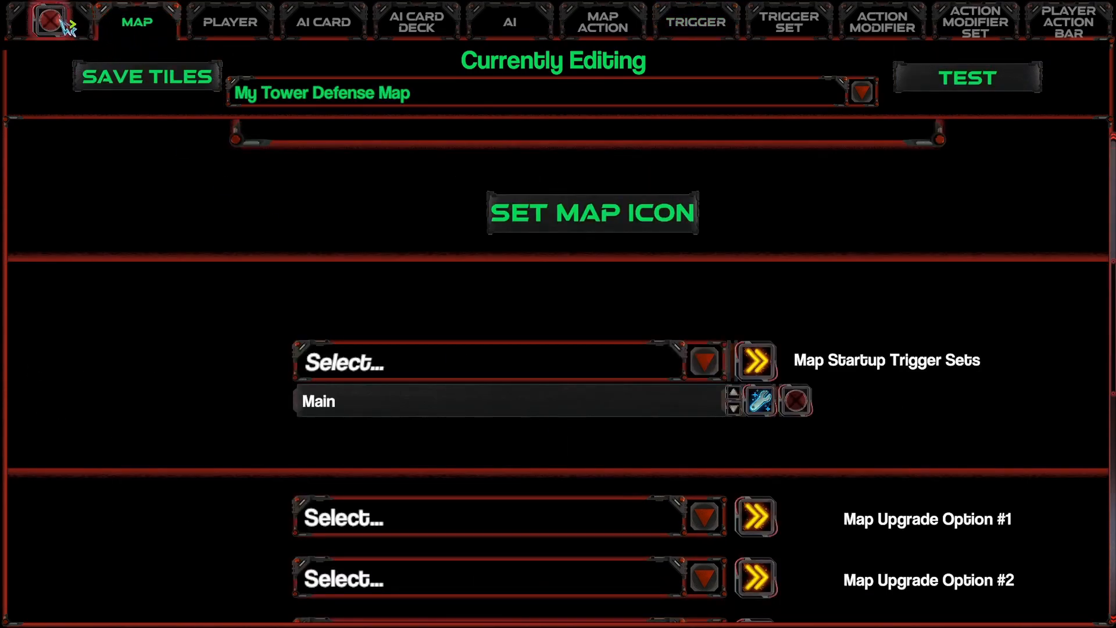
pyautogui.click(200, 22)
pyautogui.click(87, 21)
pyautogui.click(59, 21)
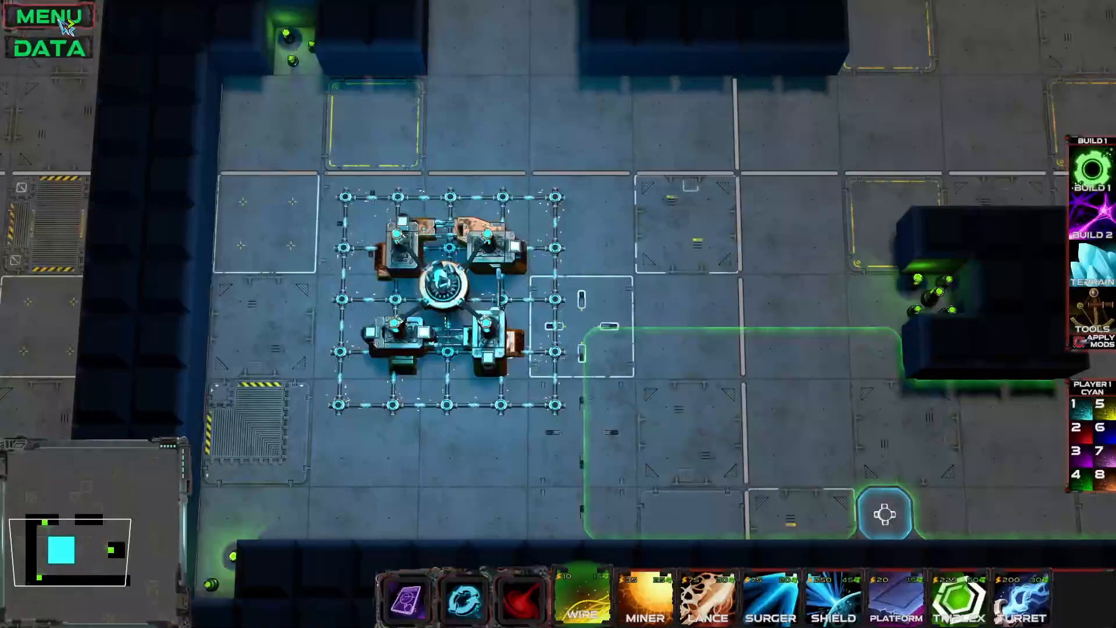
pyautogui.click(62, 22)
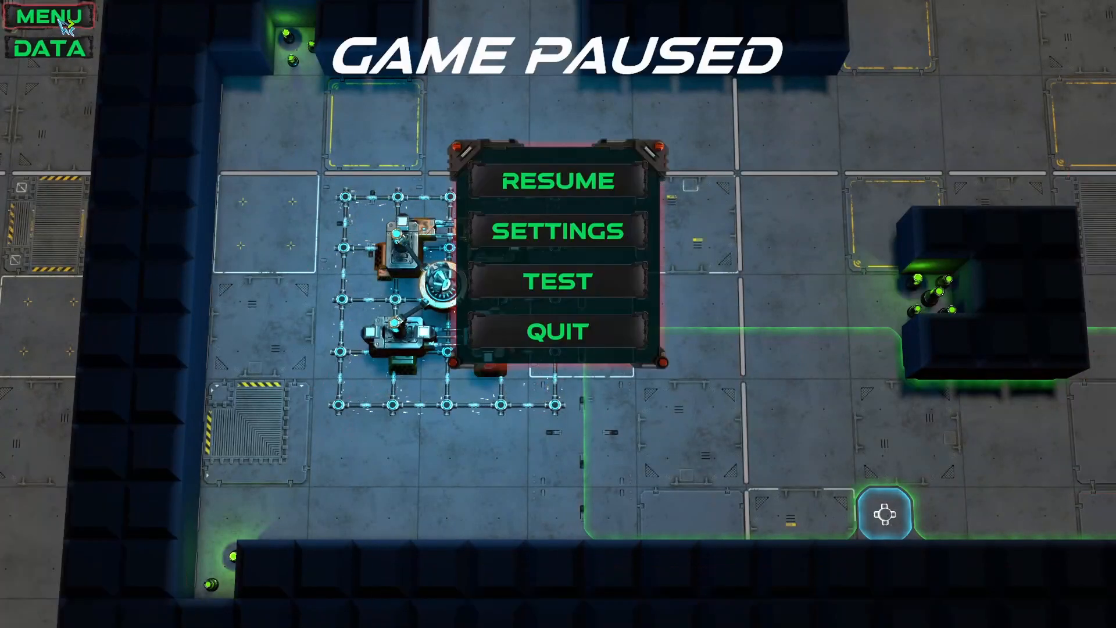
pyautogui.click(583, 291)
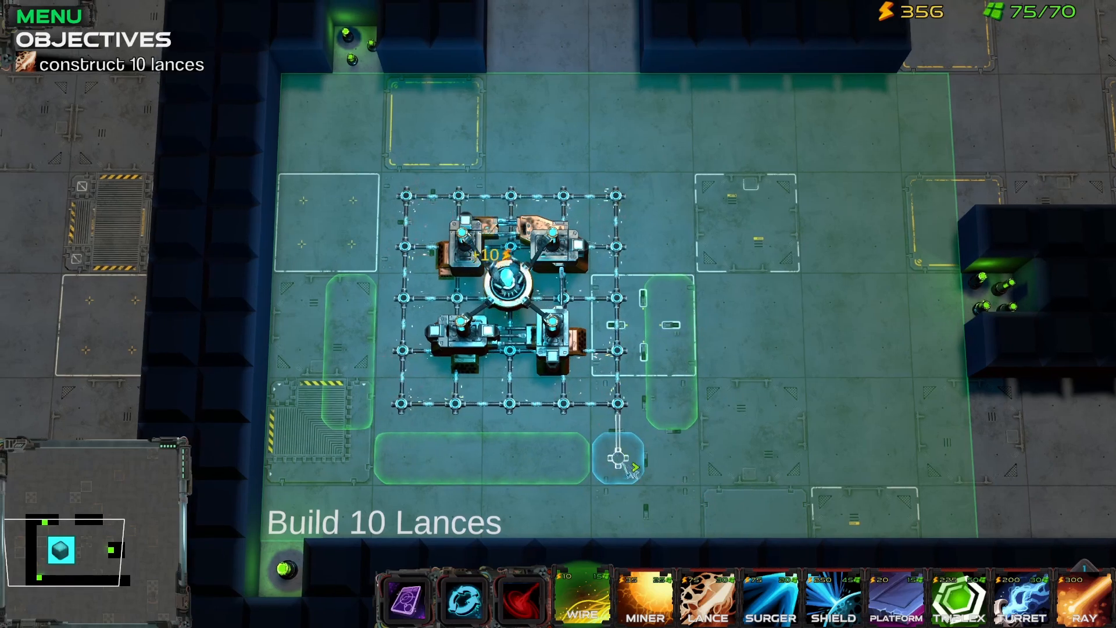
# Step: Build ten Lances in two adjacent columns along the east edge of the base's wire grid
pyautogui.click(707, 601)
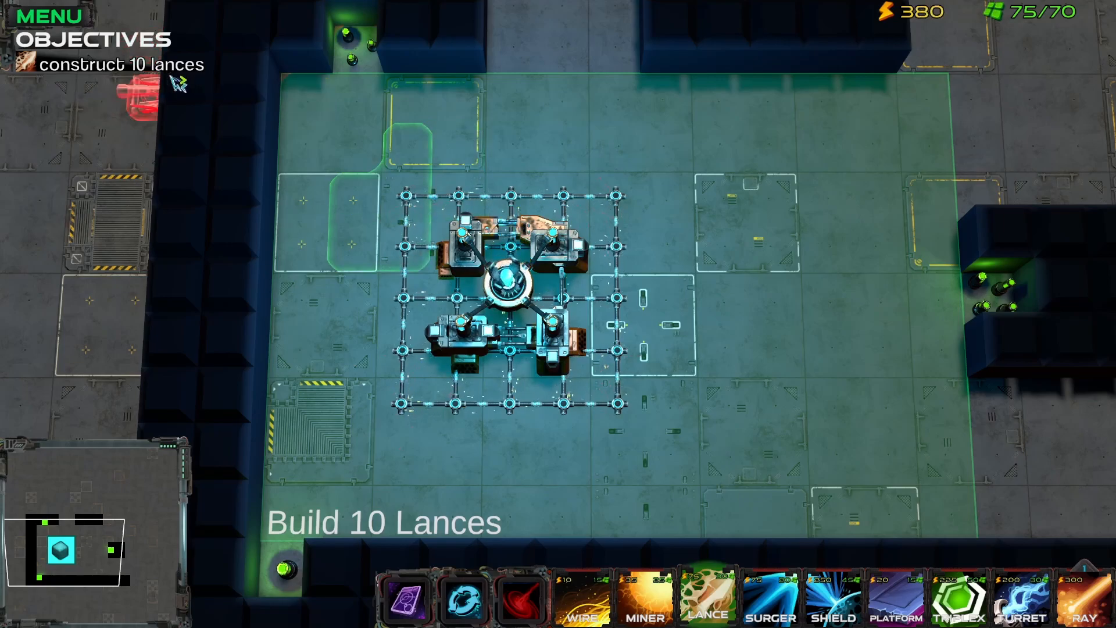
pyautogui.click(657, 247)
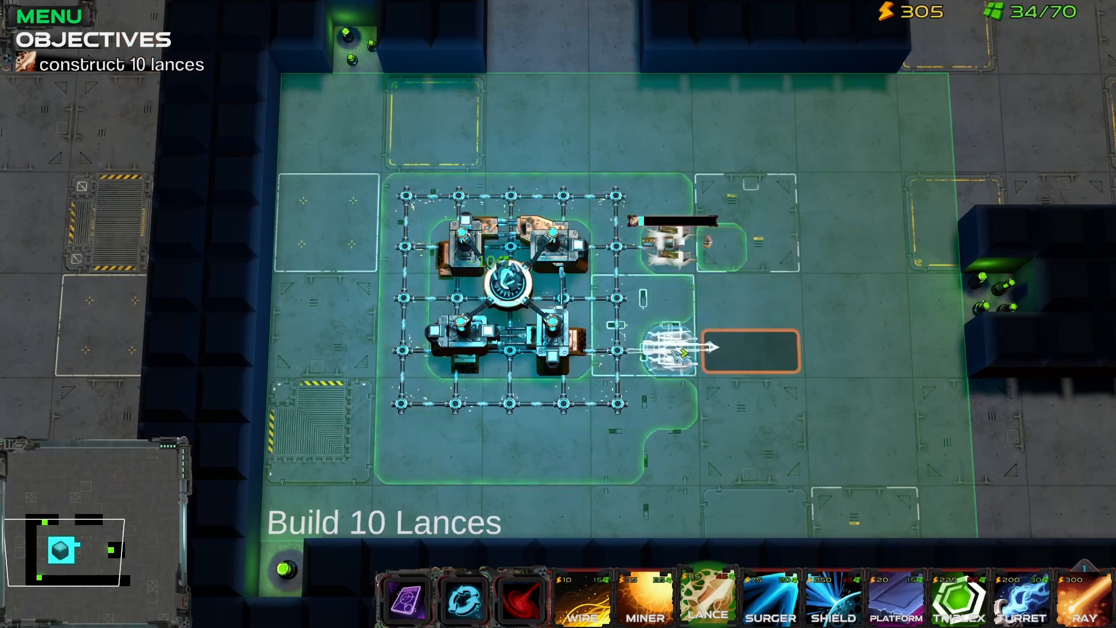
pyautogui.click(671, 295)
pyautogui.click(677, 348)
pyautogui.click(677, 401)
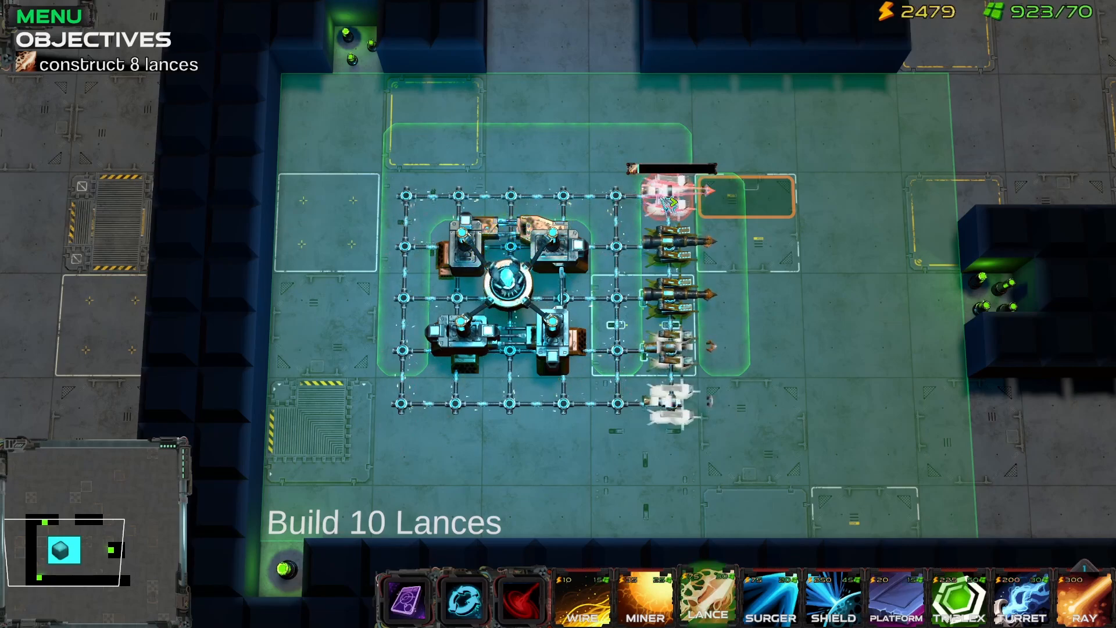
pyautogui.click(616, 198)
pyautogui.click(618, 241)
pyautogui.click(617, 293)
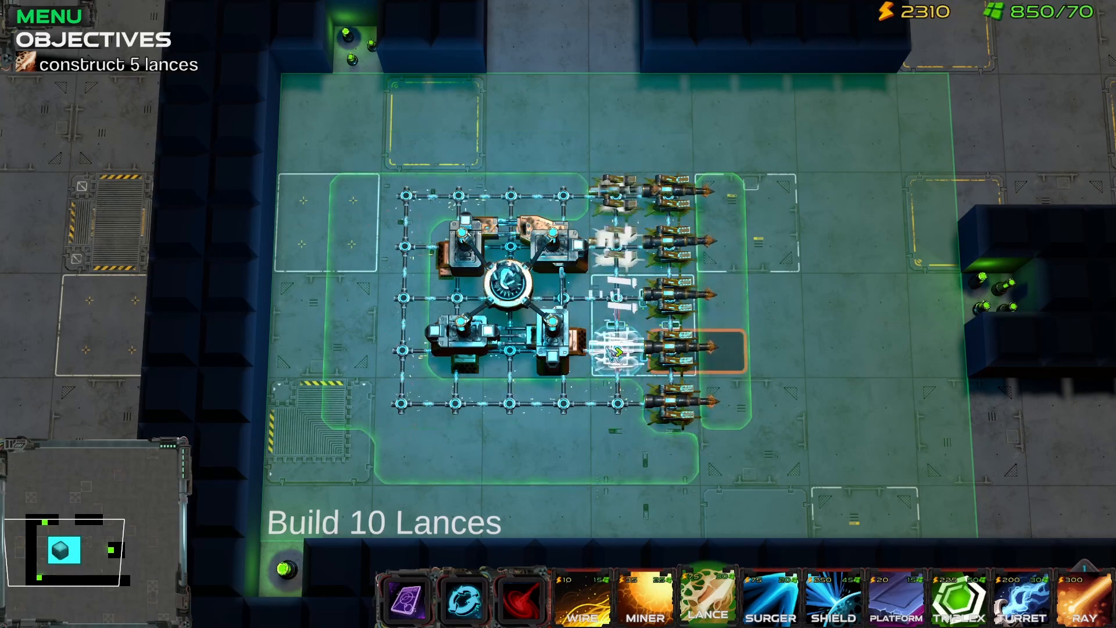
pyautogui.click(617, 347)
pyautogui.click(617, 401)
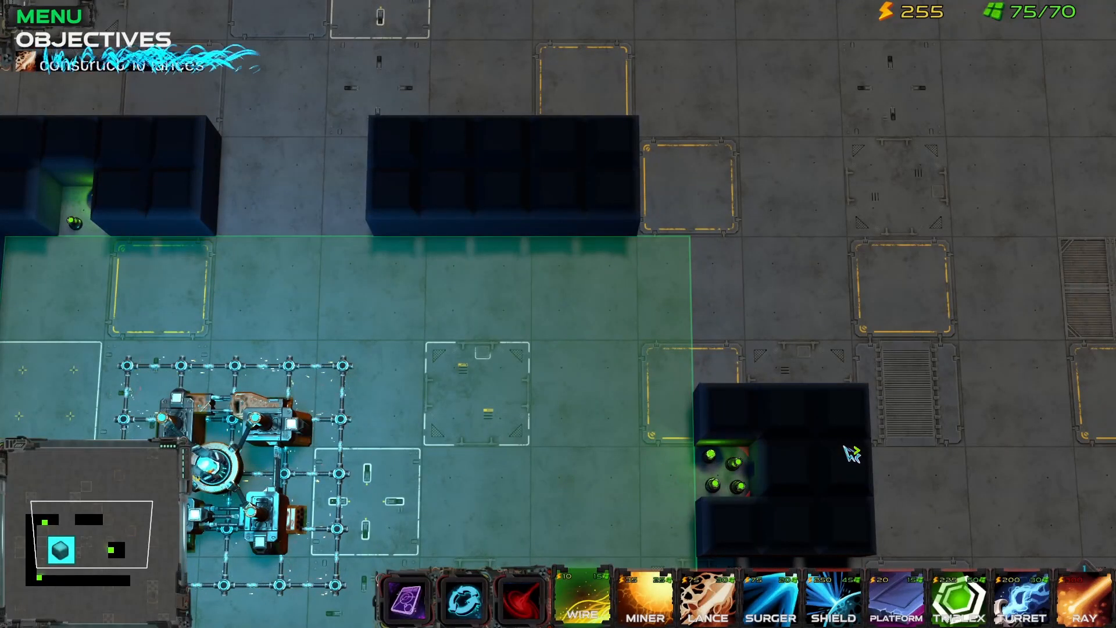
# Step: End the test run and return to the map editor
pyautogui.press('a')
pyautogui.press('s')
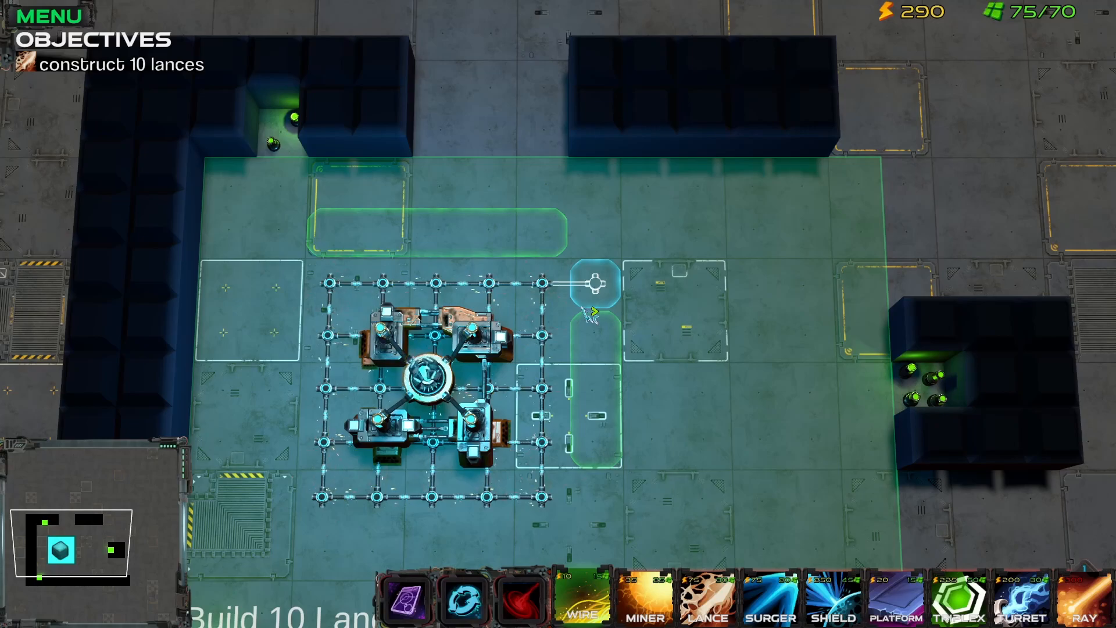
pyautogui.moveTo(582, 308); pyautogui.dragTo(606, 266)
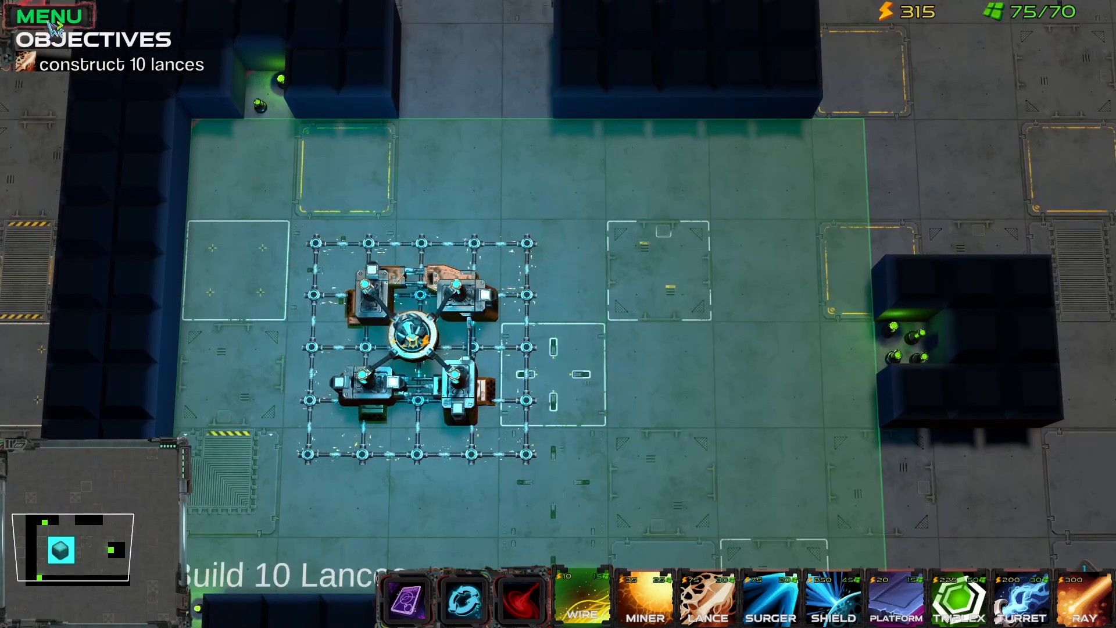
pyautogui.press('Escape')
pyautogui.click(551, 270)
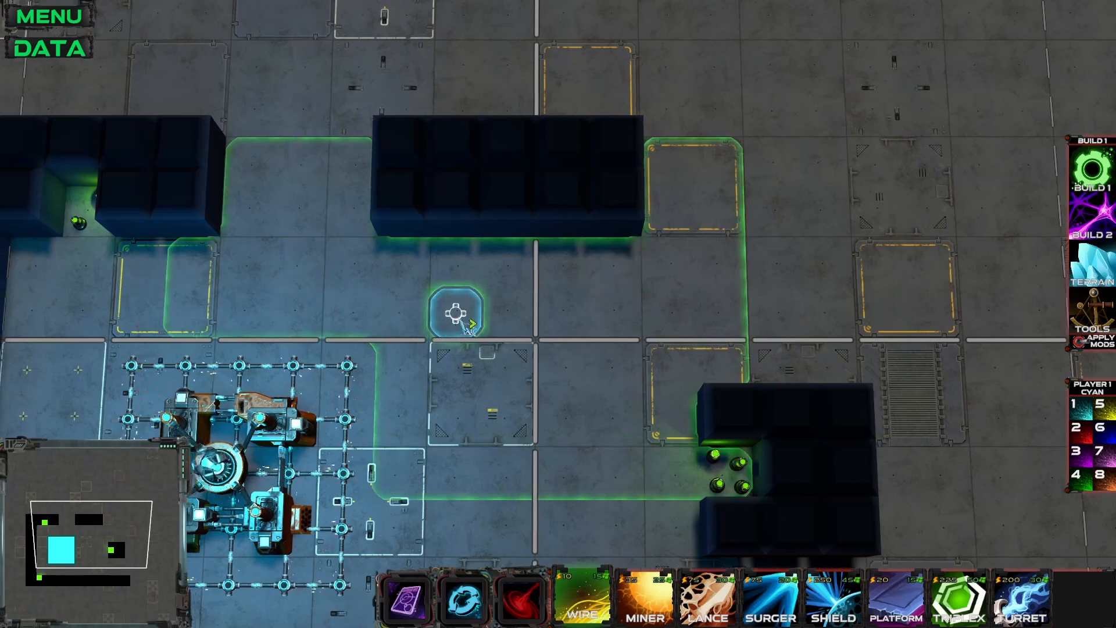
pyautogui.moveTo(456, 319); pyautogui.dragTo(617, 162)
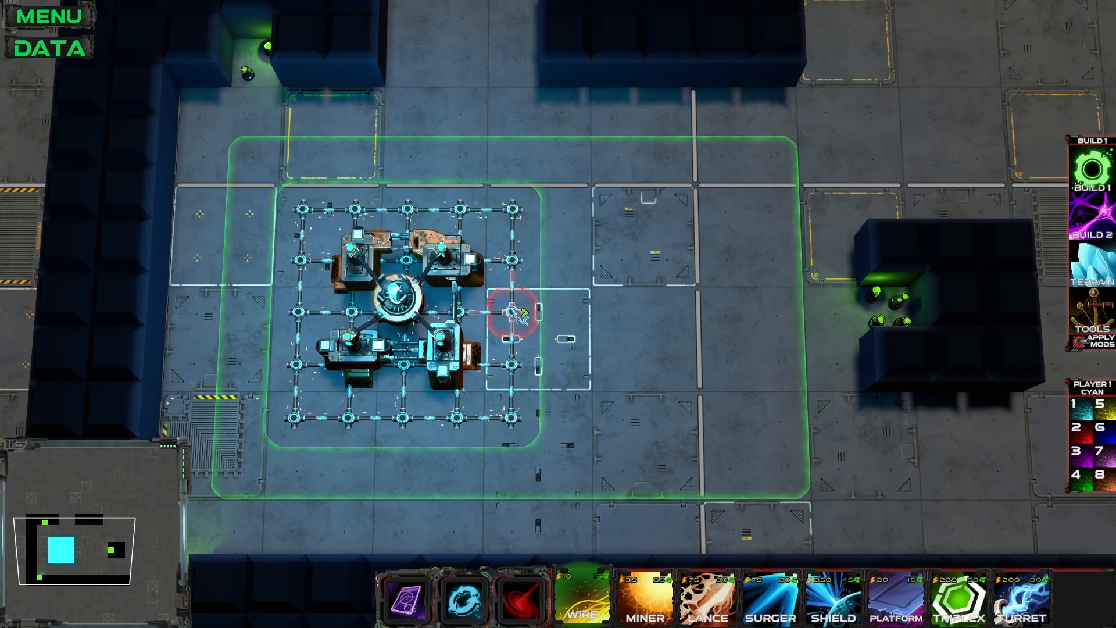
pyautogui.moveTo(506, 302); pyautogui.dragTo(580, 295)
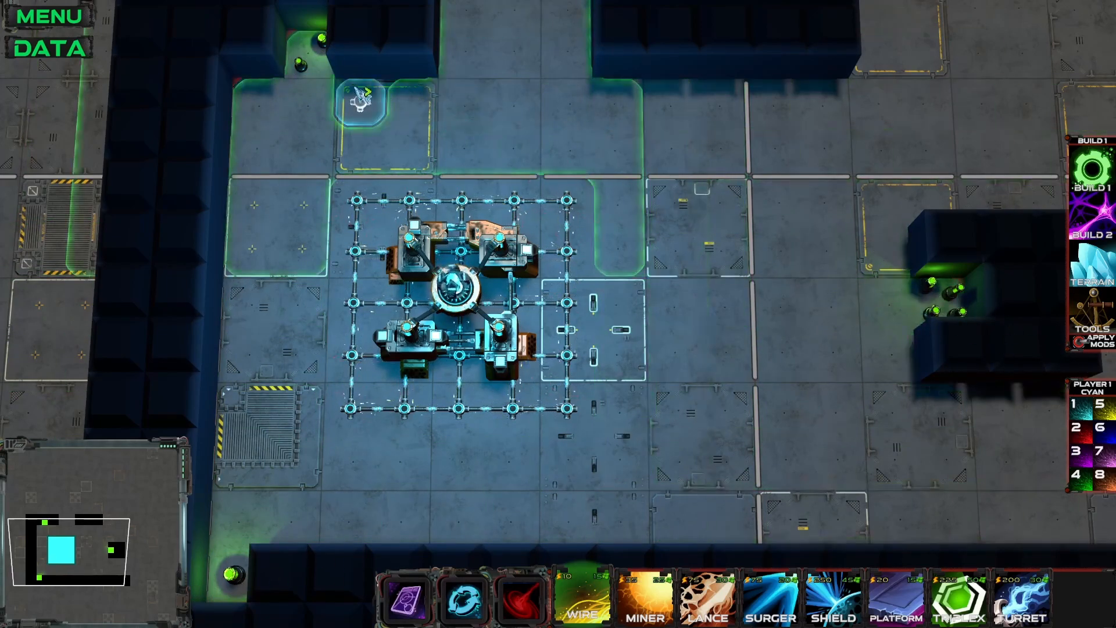
pyautogui.moveTo(661, 285); pyautogui.dragTo(661, 269)
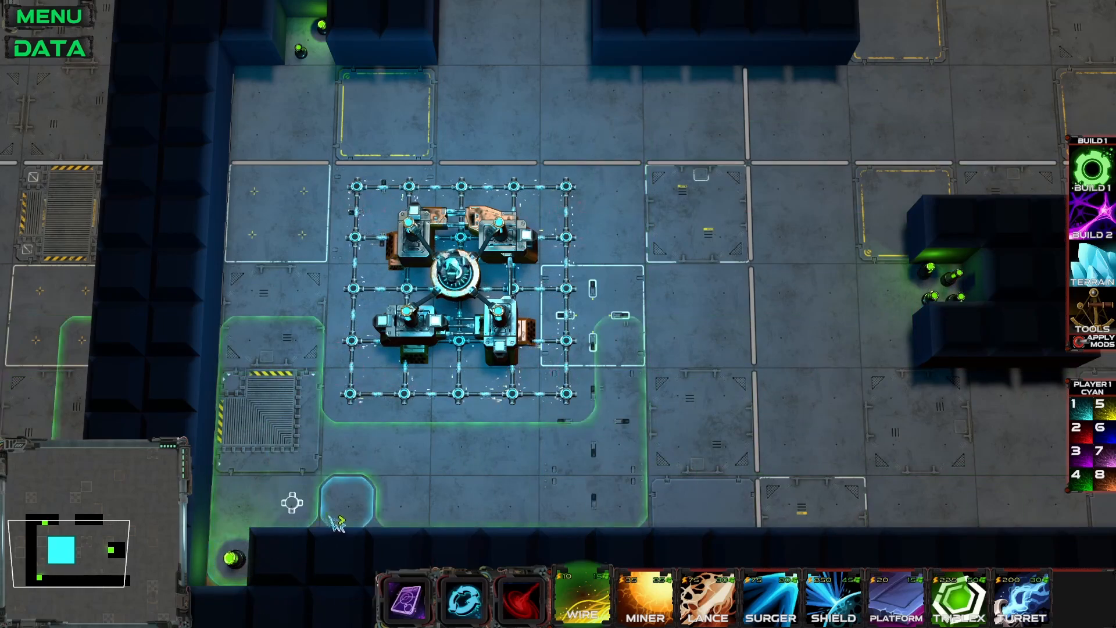
pyautogui.moveTo(327, 521); pyautogui.dragTo(348, 502)
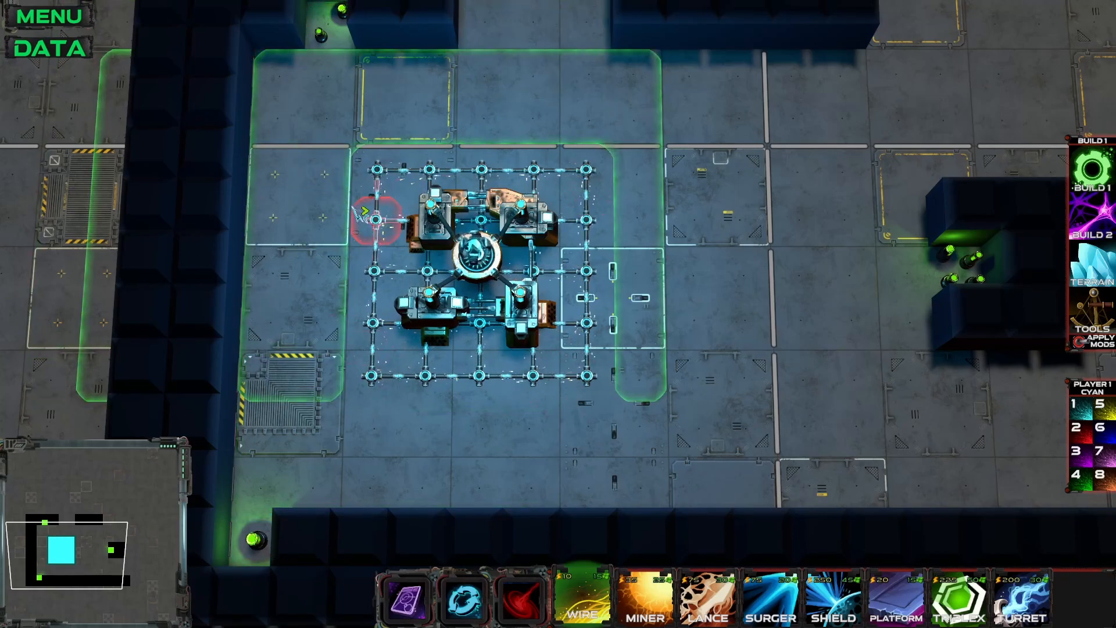
pyautogui.scroll(-3, 365, 211)
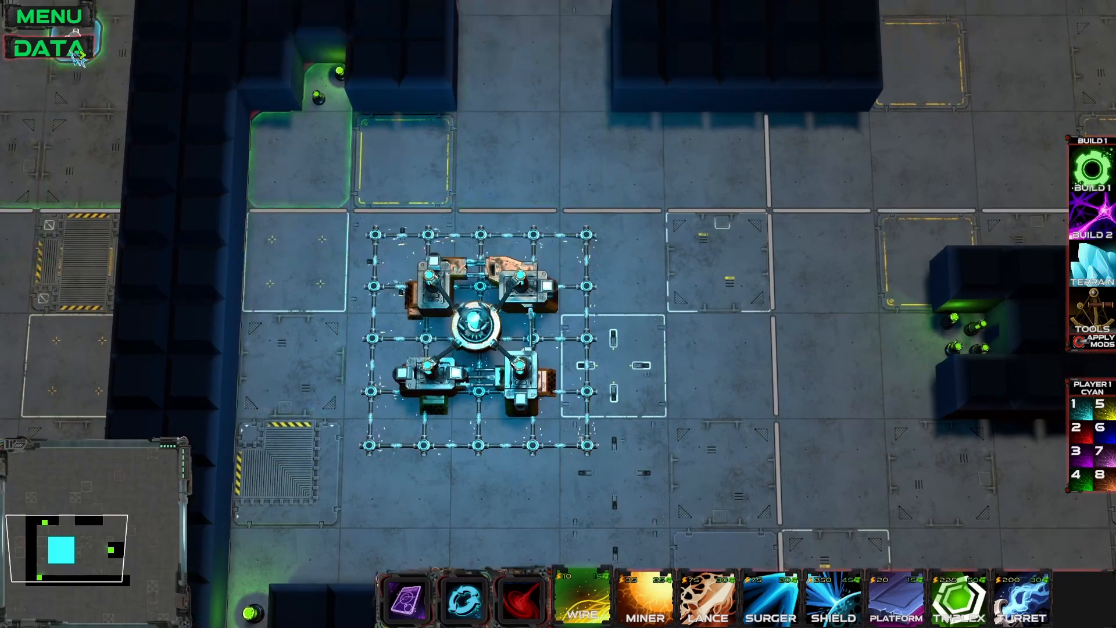
# Step: Create a map action named "Create Map Variables" of type Create Variable
pyautogui.click(64, 49)
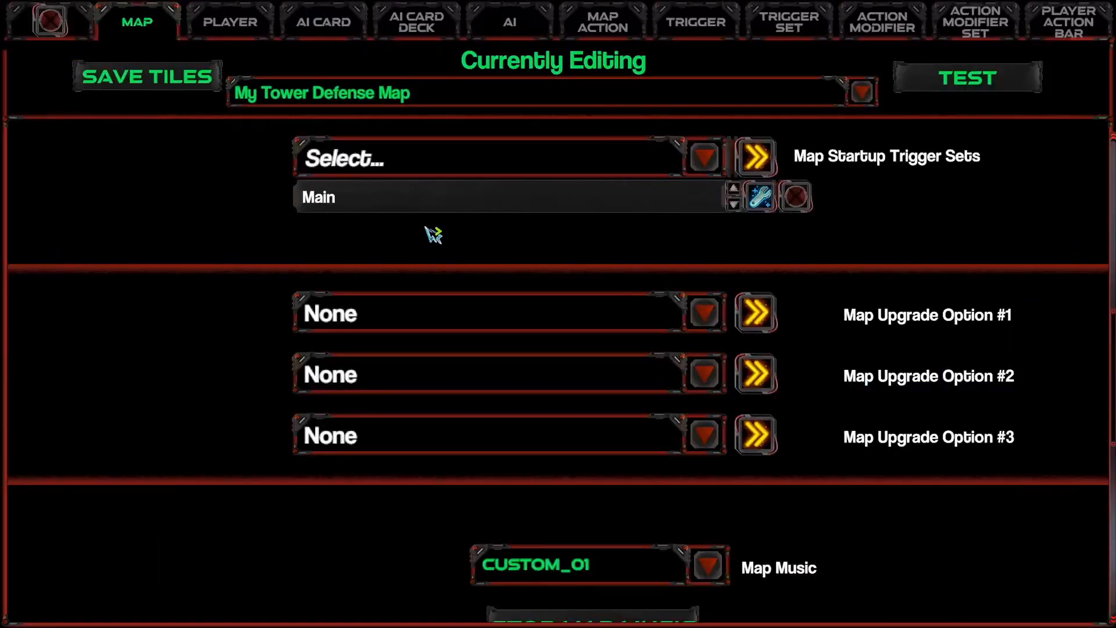
pyautogui.click(760, 197)
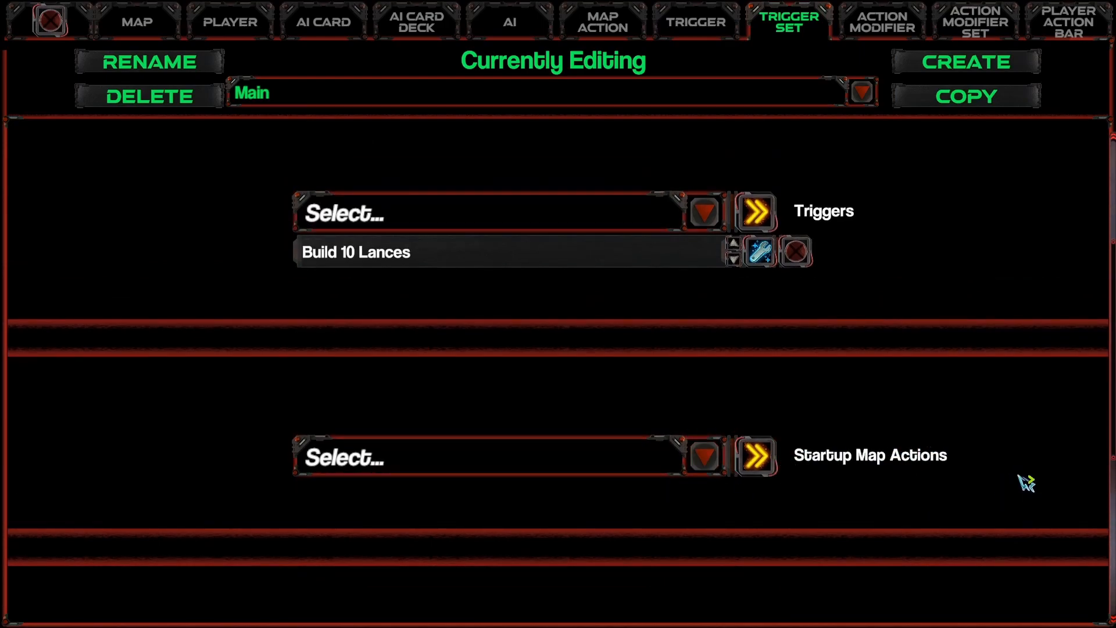
pyautogui.click(614, 34)
pyautogui.click(944, 65)
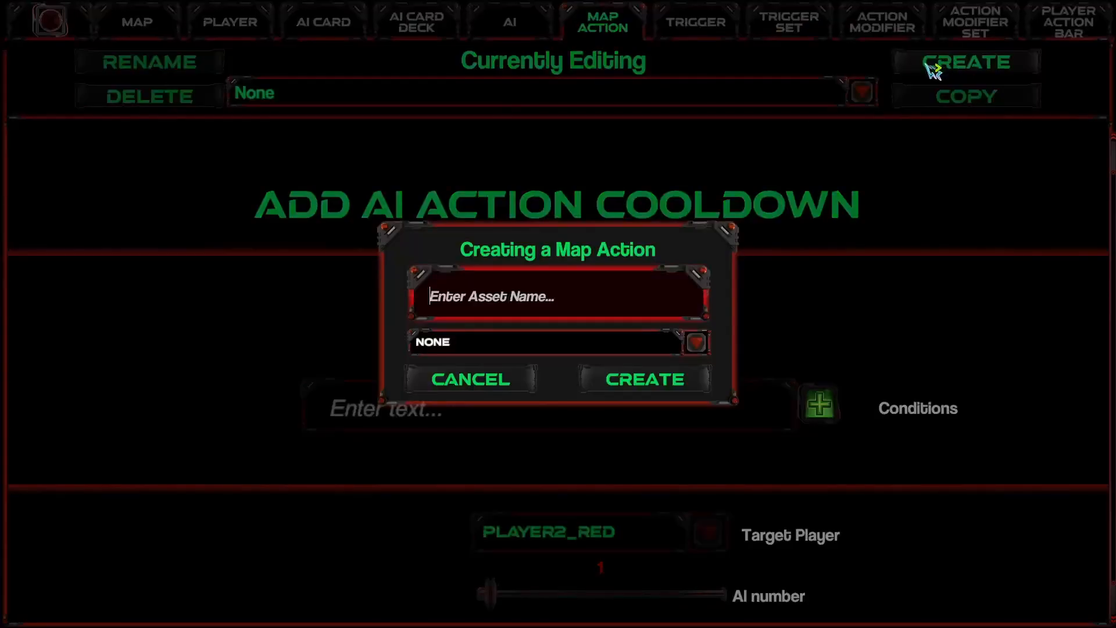
pyautogui.click(496, 348)
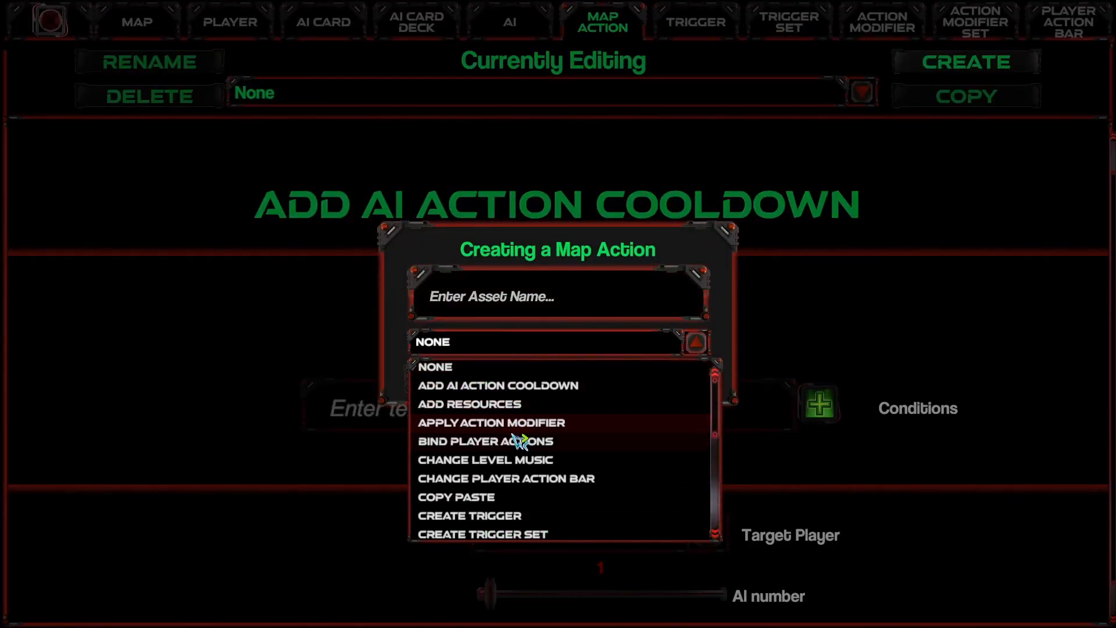
pyautogui.scroll(-3, 519, 442)
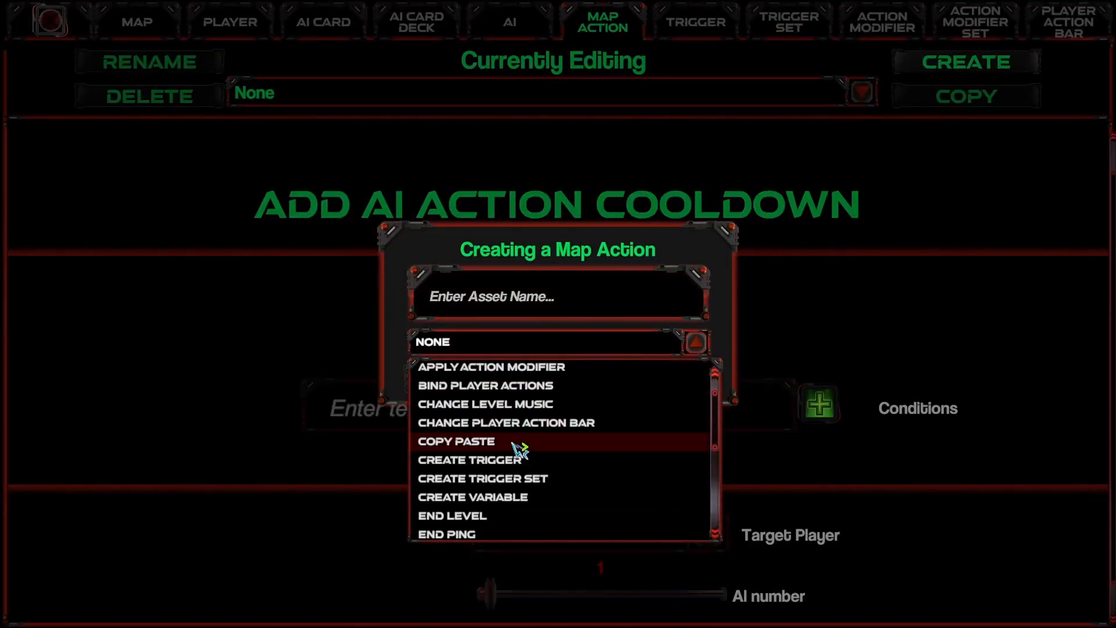
pyautogui.click(501, 503)
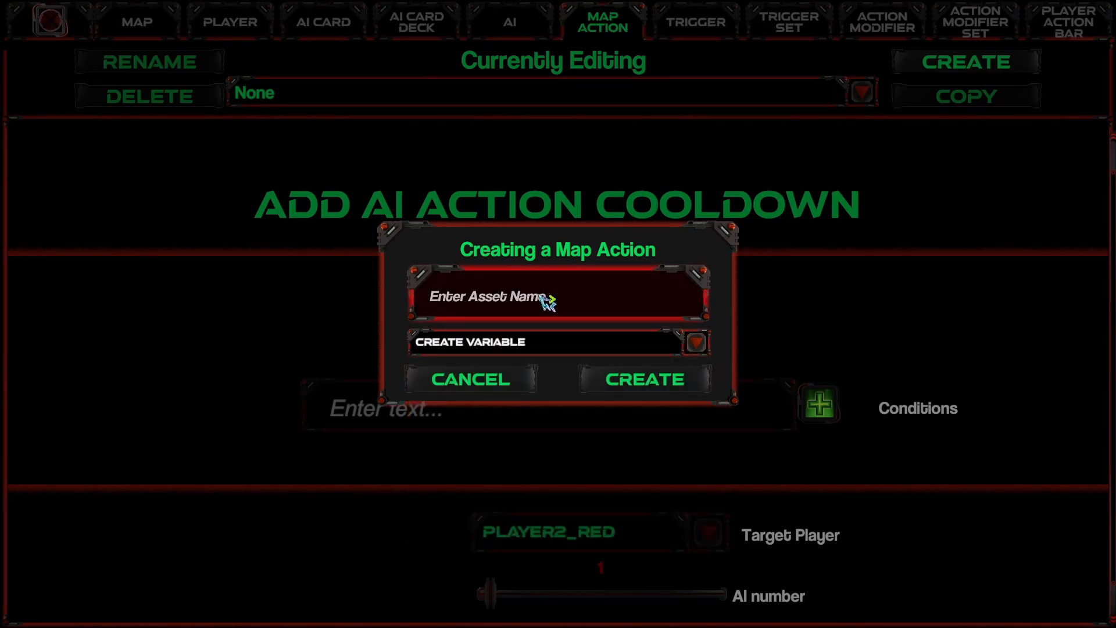
pyautogui.write('Create Map Variables')
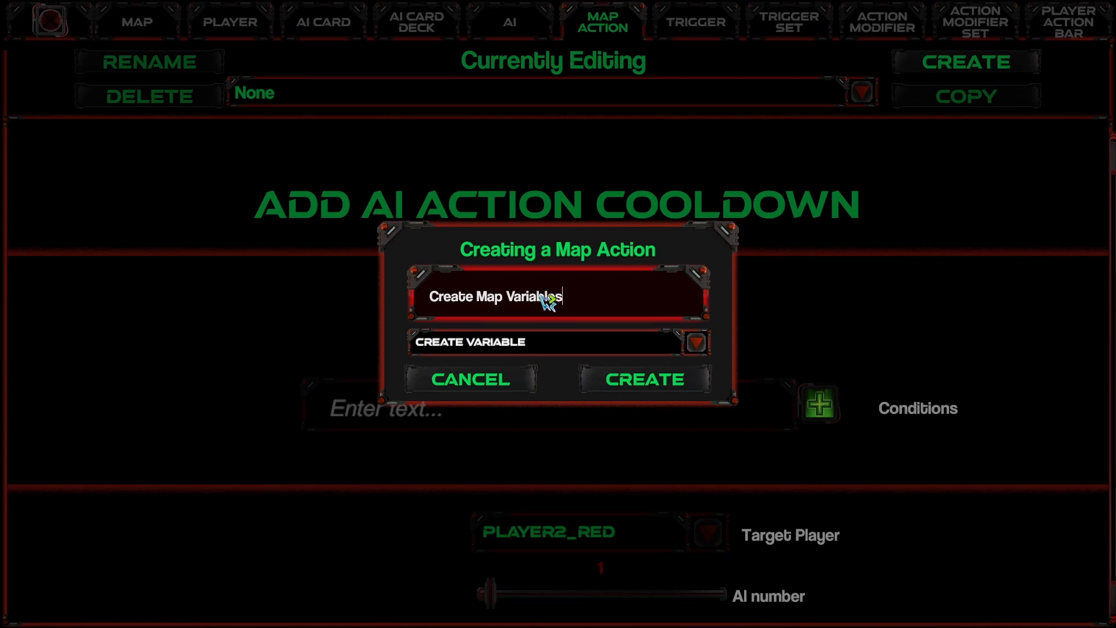
pyautogui.click(600, 388)
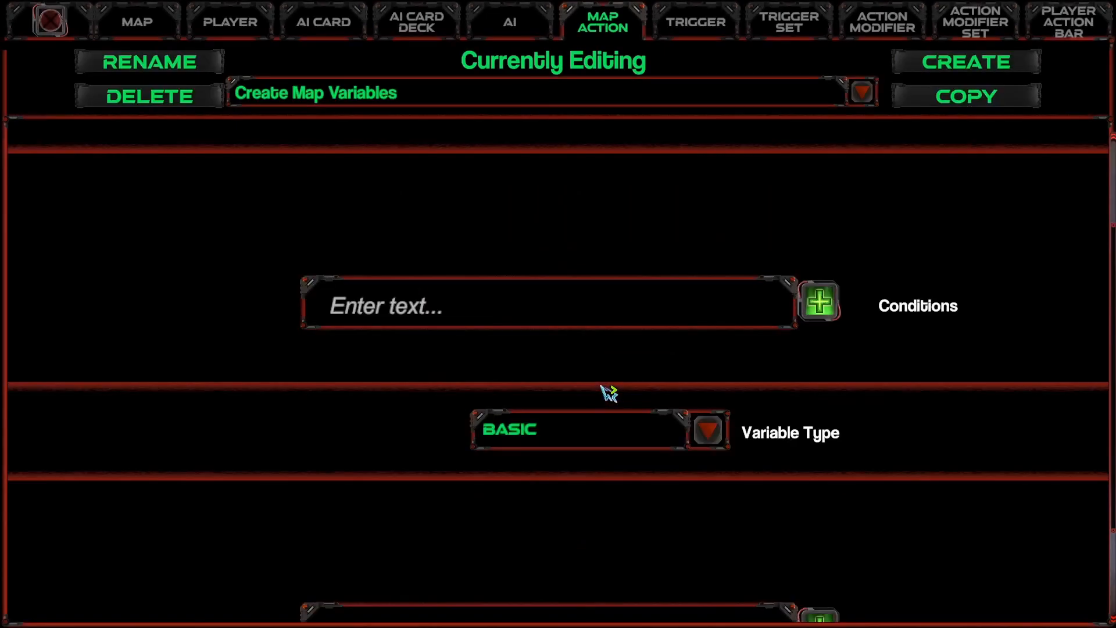
# Step: Set the Variable Type of the Create Map Variables action to Basic
pyautogui.scroll(-1, 693, 362)
pyautogui.scroll(-1, 693, 361)
pyautogui.click(708, 381)
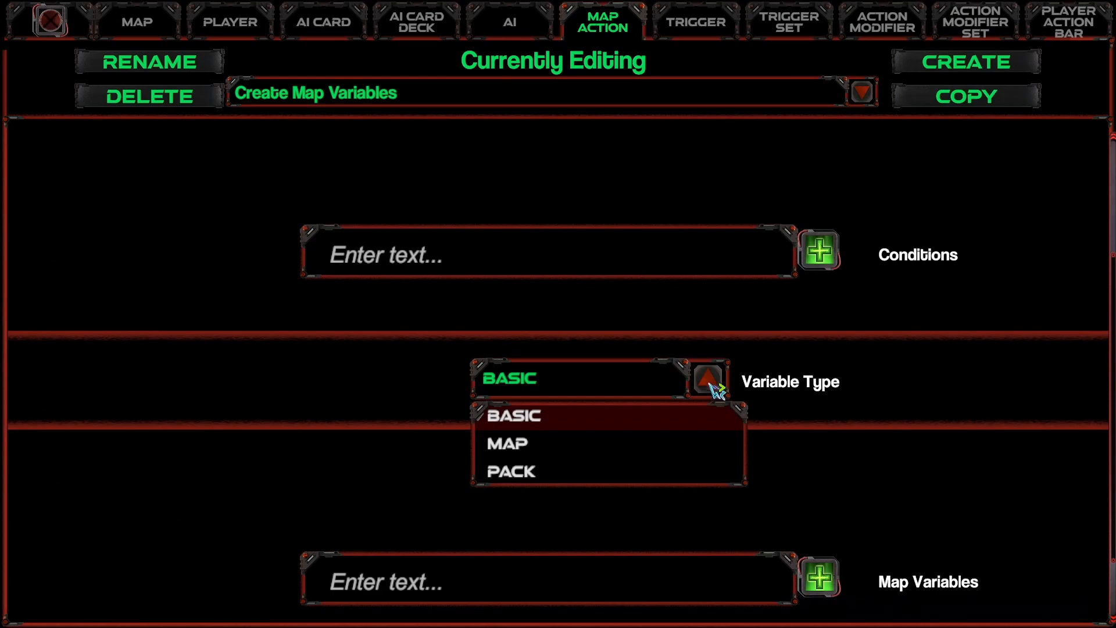
pyautogui.click(549, 416)
pyautogui.scroll(-3, 552, 413)
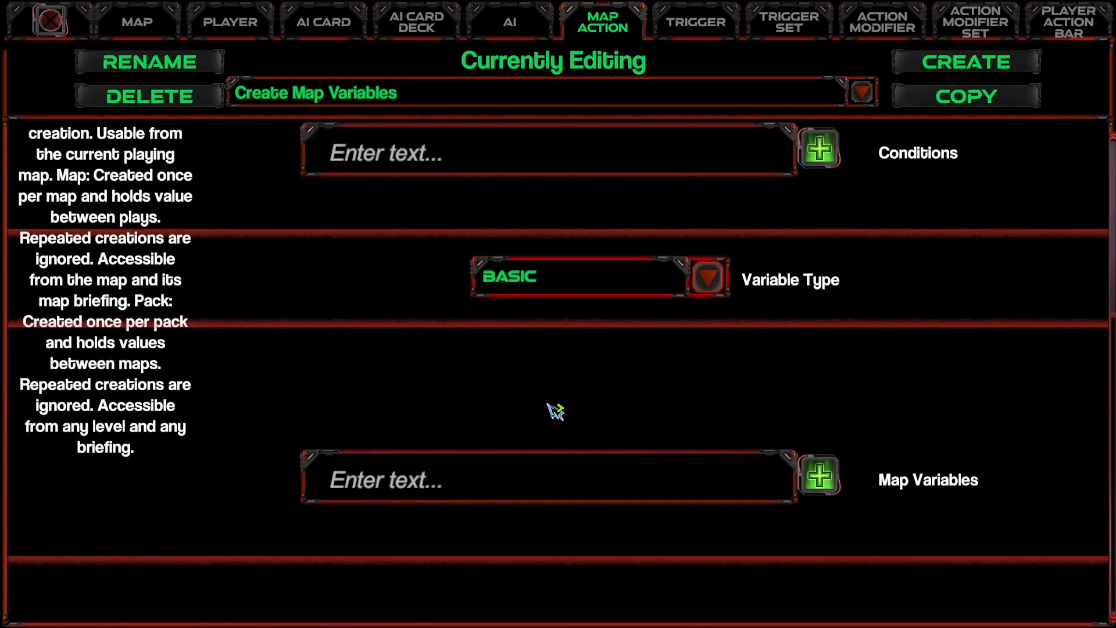
# Step: Add the map variable "MinersBuilt = 0" to the Create Map Variables action
pyautogui.click(712, 492)
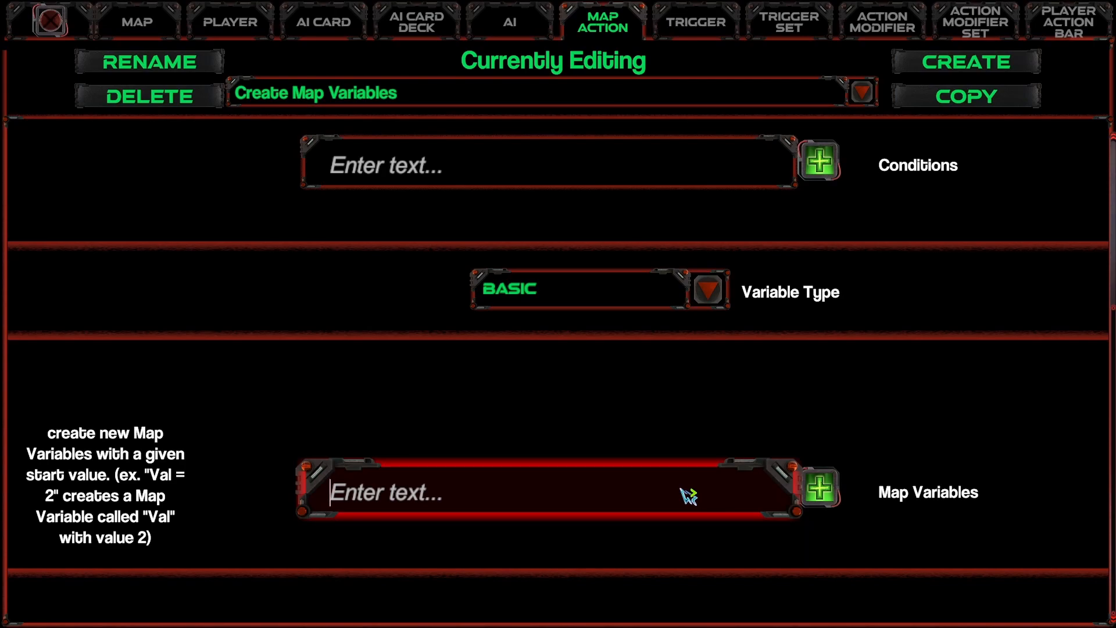
pyautogui.write('MinersBuilt = 0')
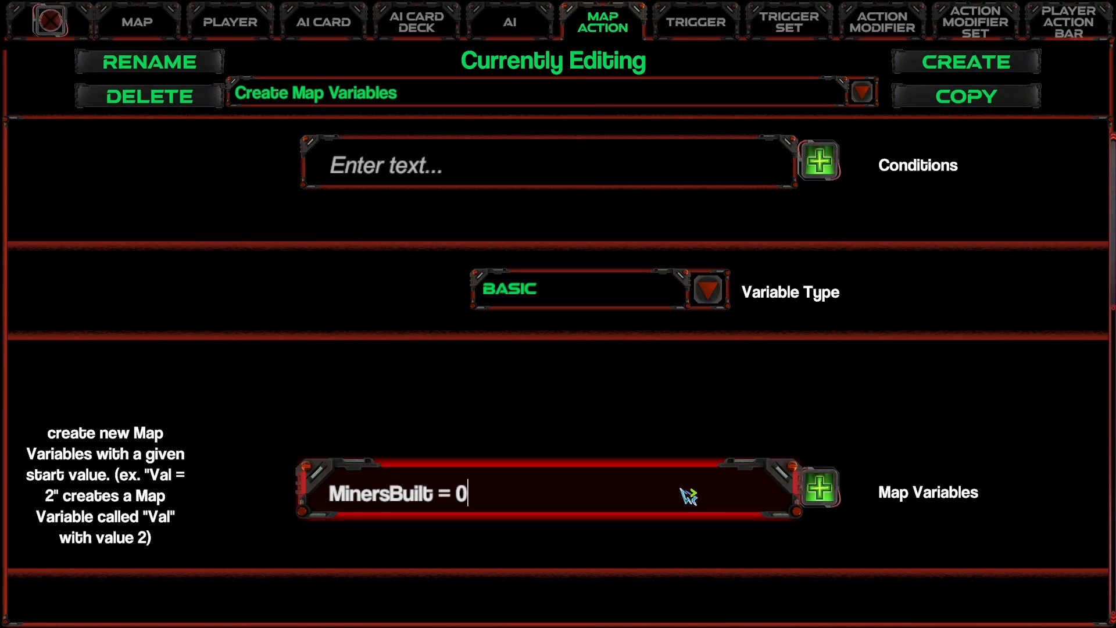
pyautogui.click(831, 495)
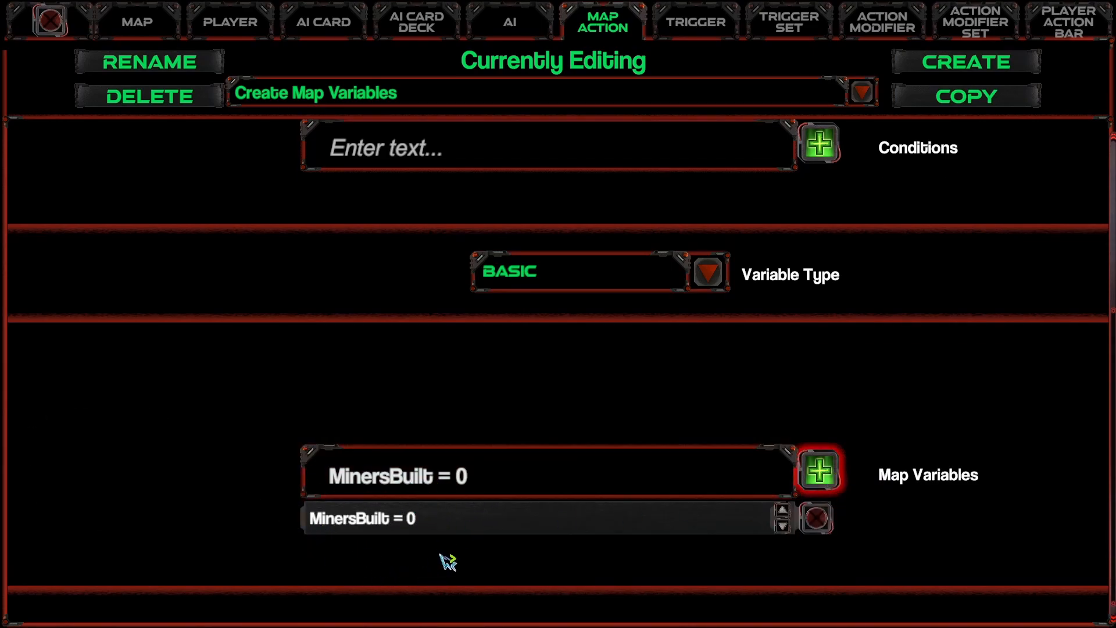
# Step: Add Create Map Variables to the Startup Map Actions of the Main trigger set
pyautogui.click(132, 21)
pyautogui.click(762, 200)
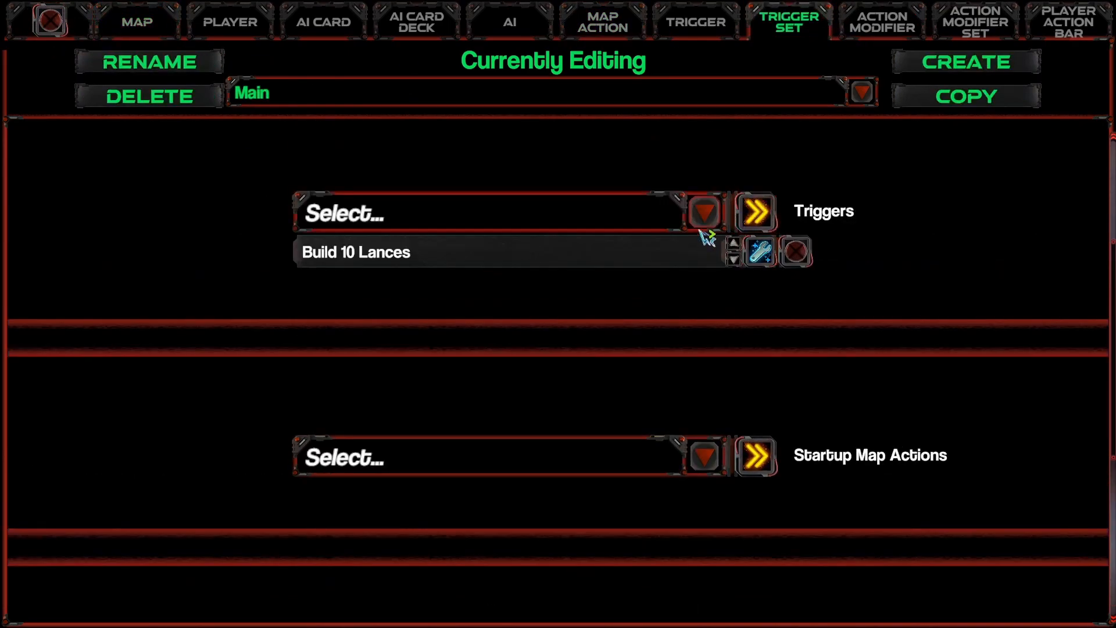
pyautogui.click(691, 464)
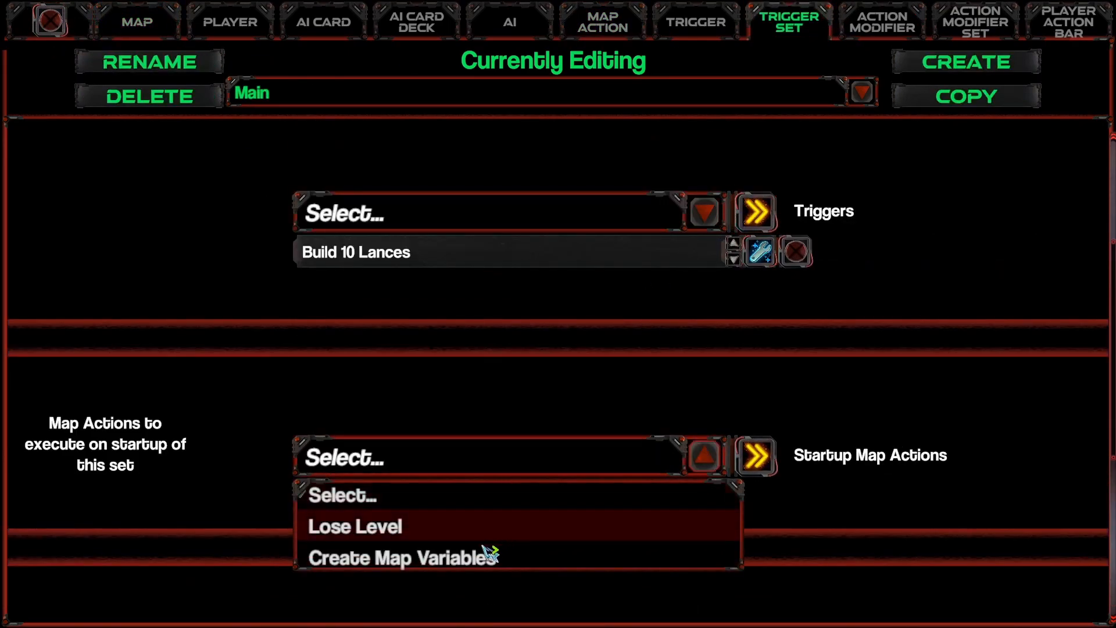
pyautogui.click(458, 559)
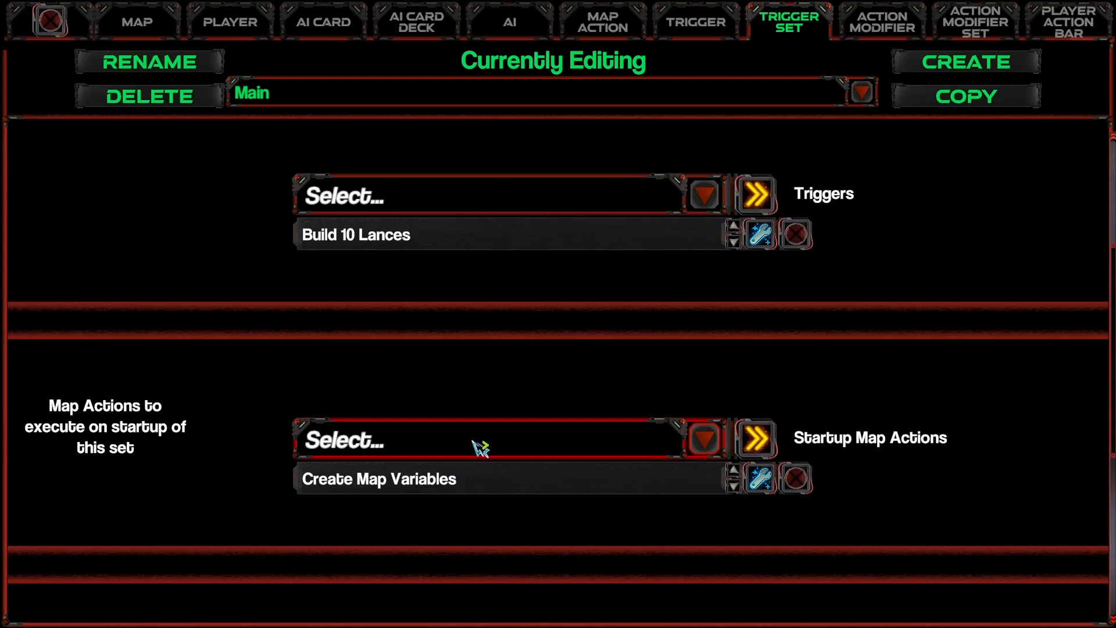
# Step: Create a map action named "Add 1 Miner" of type Variable Expression
pyautogui.click(602, 22)
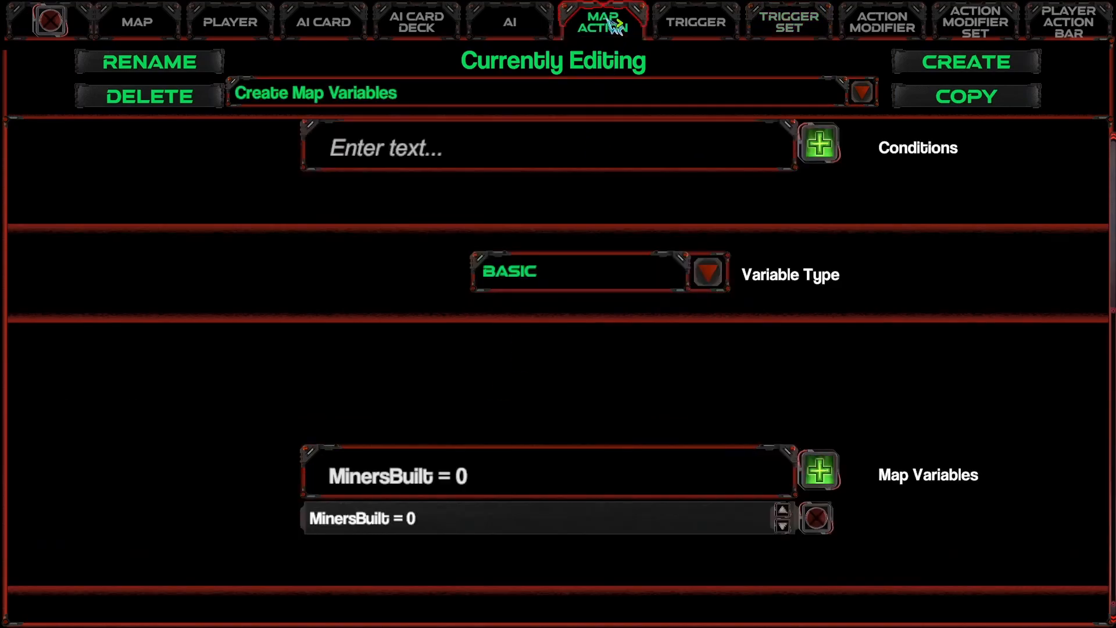
pyautogui.click(941, 72)
pyautogui.click(527, 347)
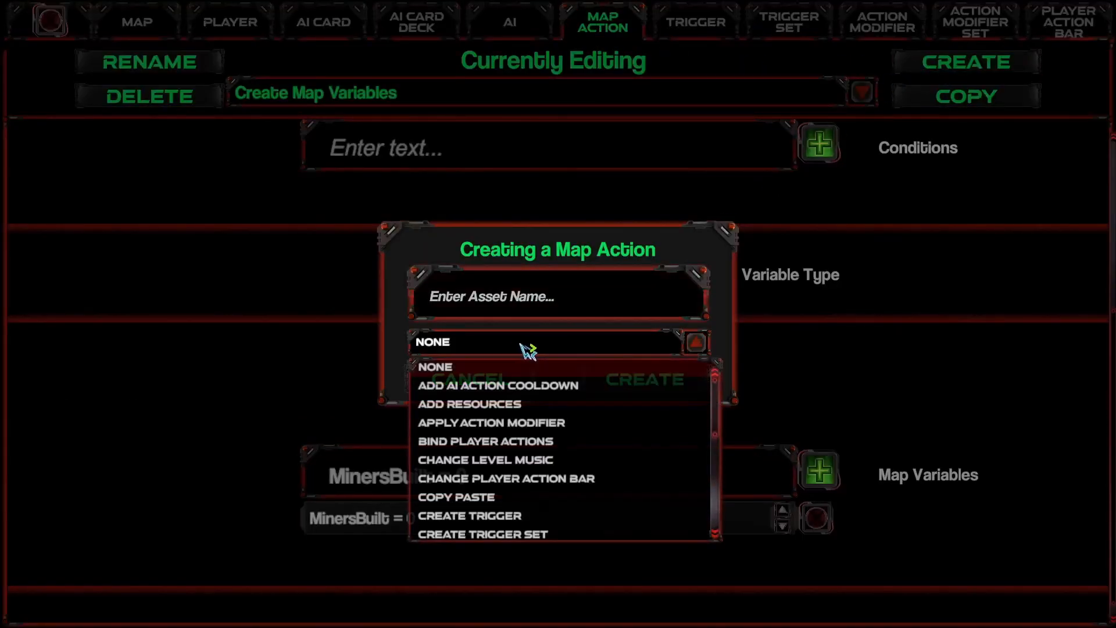
pyautogui.scroll(-10, 511, 465)
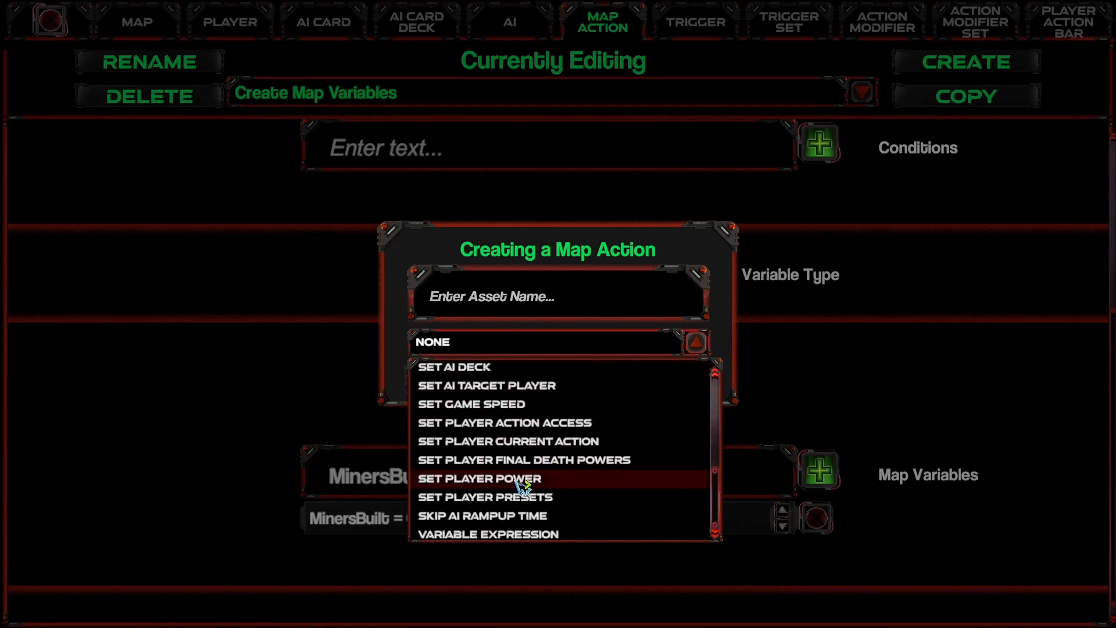
pyautogui.click(509, 534)
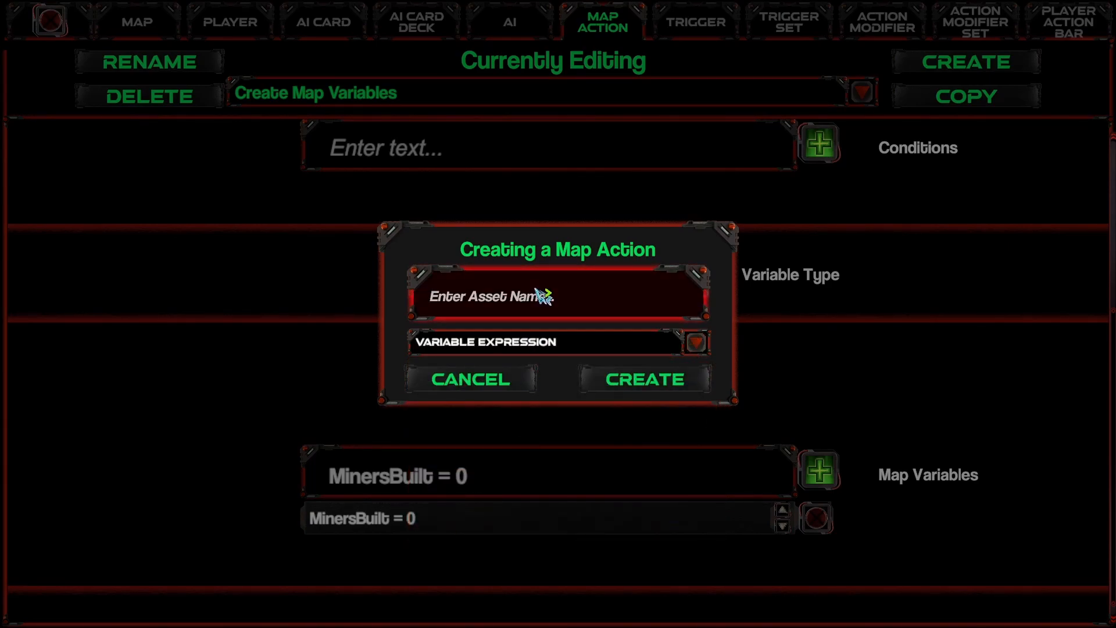
pyautogui.write('Add 1 Miner')
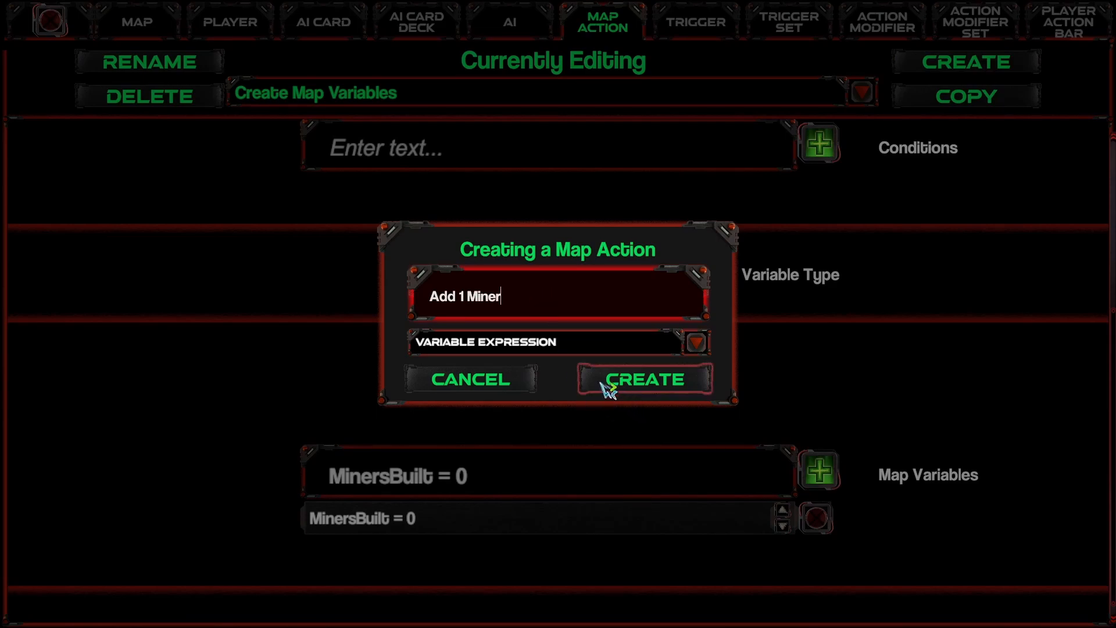
pyautogui.hotkey('ctrl', 'shift', 'Left')
pyautogui.hotkey('ctrl', 'shift', 'Left')
pyautogui.hotkey('ctrl', 'shift', 'Left')
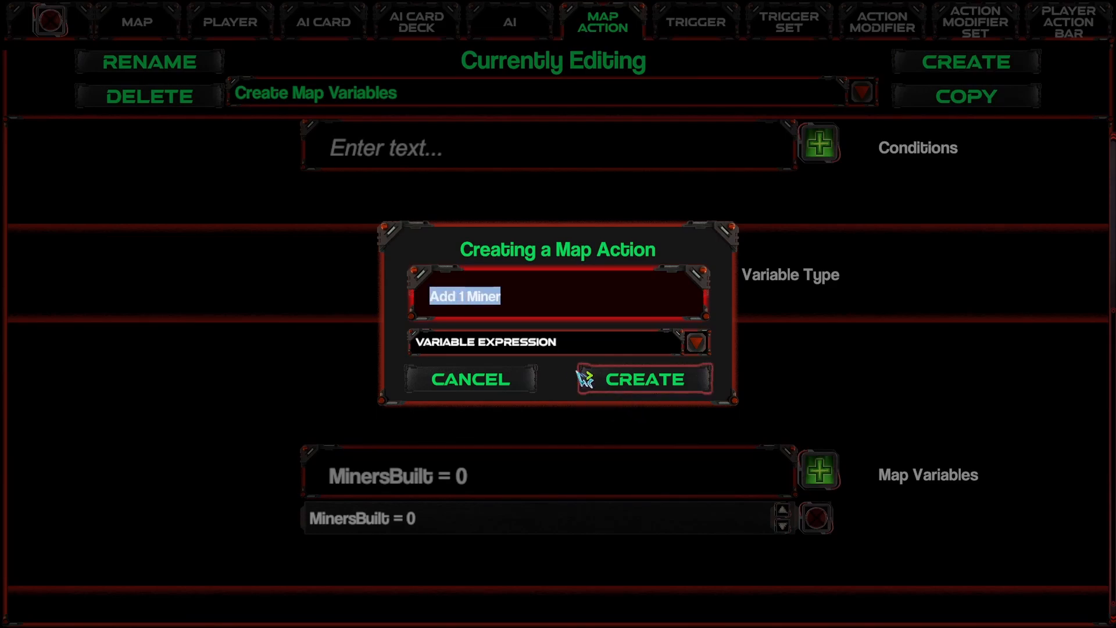
pyautogui.press('Left')
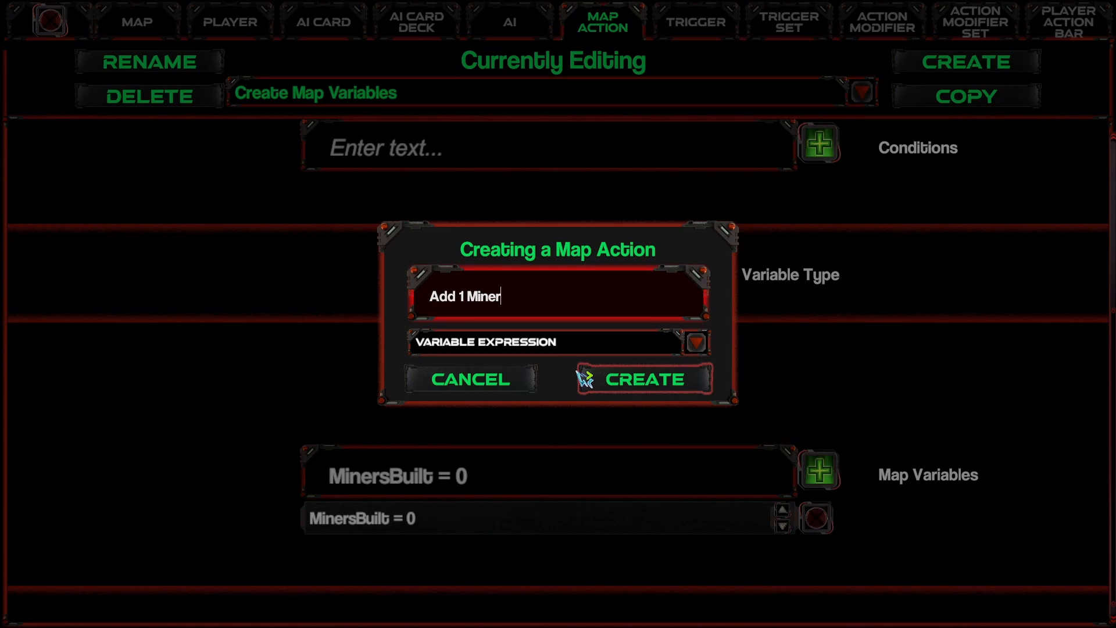
pyautogui.click(649, 387)
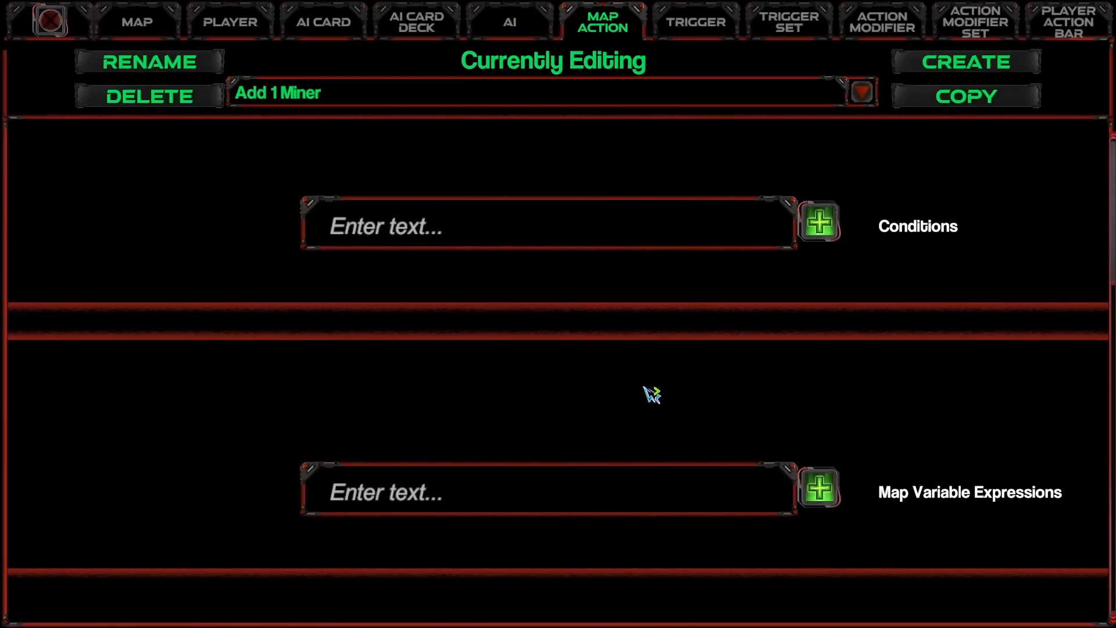
# Step: Look up the exact variable name defined in the Create Map Variables action
pyautogui.click(459, 481)
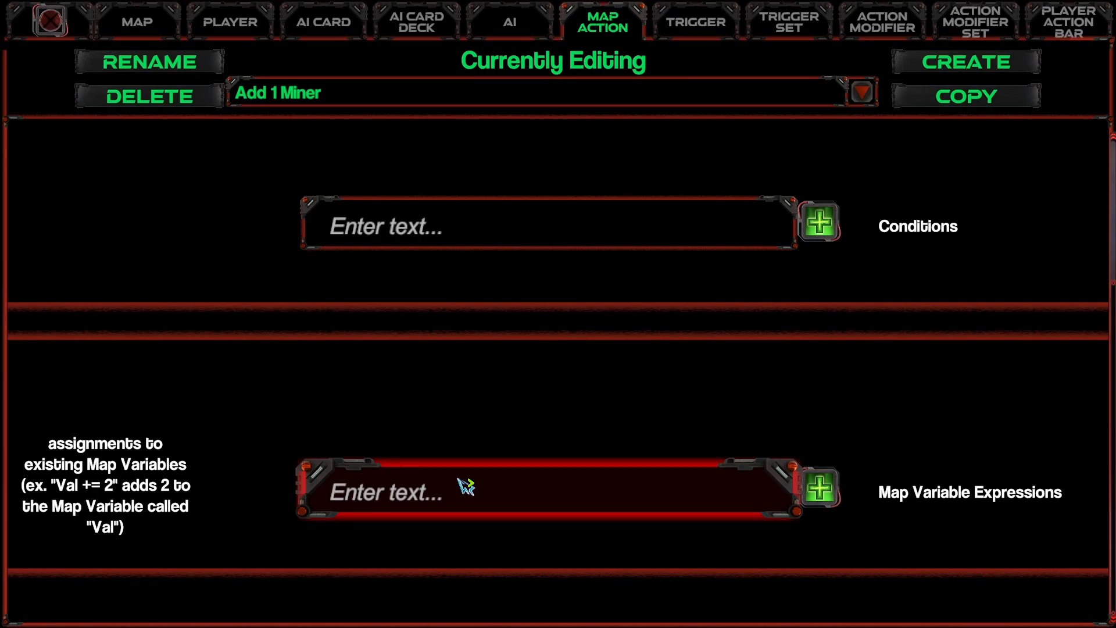
pyautogui.write('Miner')
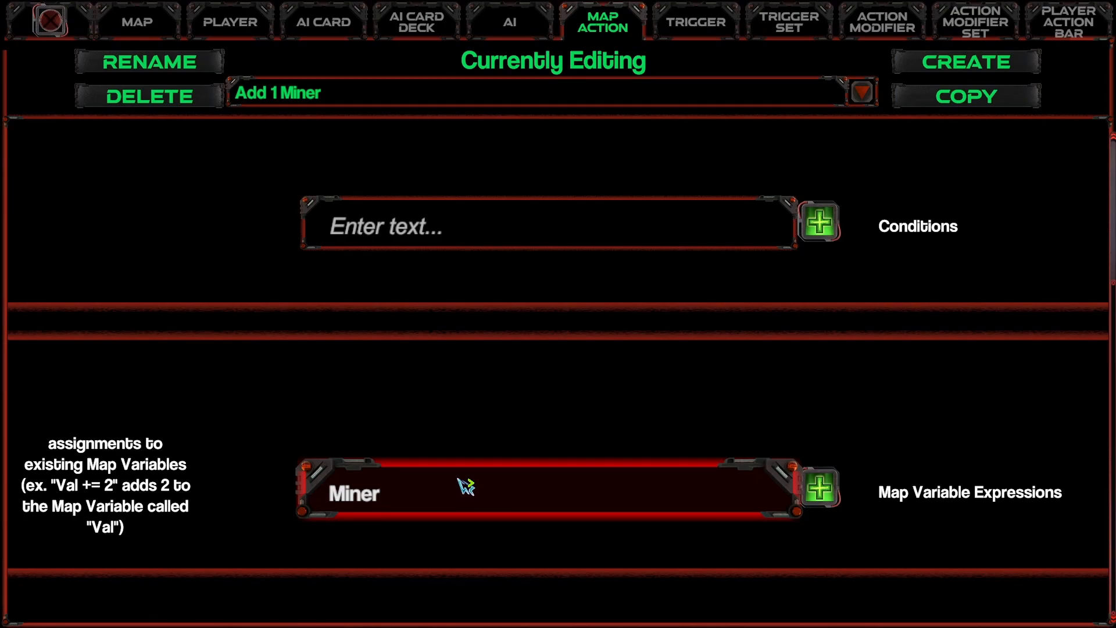
pyautogui.click(691, 23)
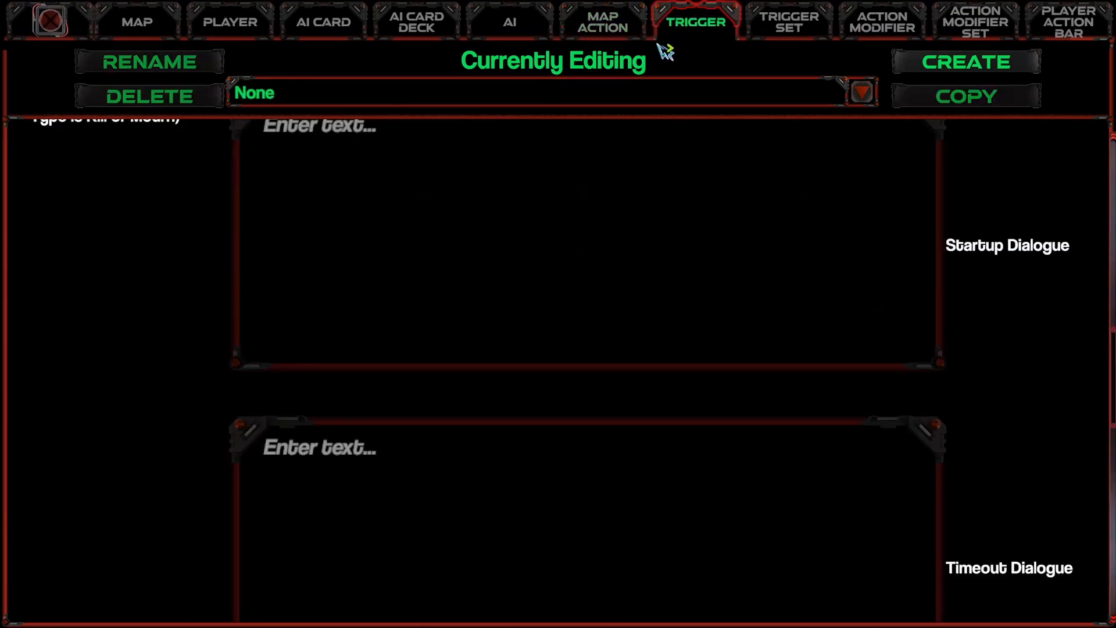
pyautogui.click(593, 26)
pyautogui.click(477, 93)
pyautogui.click(369, 166)
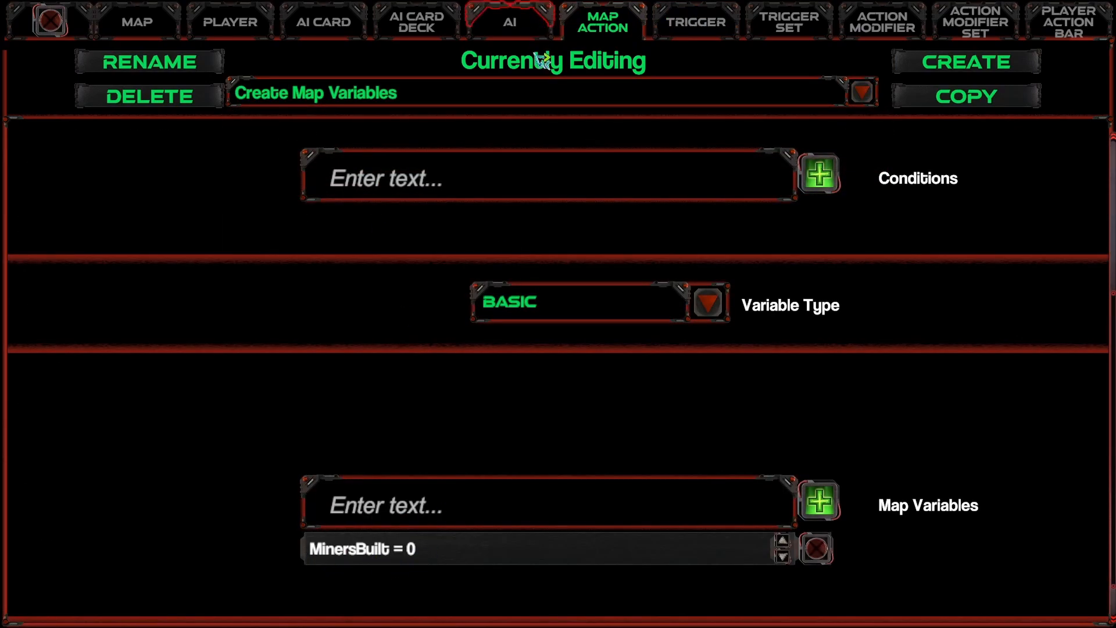
# Step: Add the map variable expression "MinersBuilt += 1" to the Add 1 Miner action
pyautogui.click(496, 97)
pyautogui.click(357, 185)
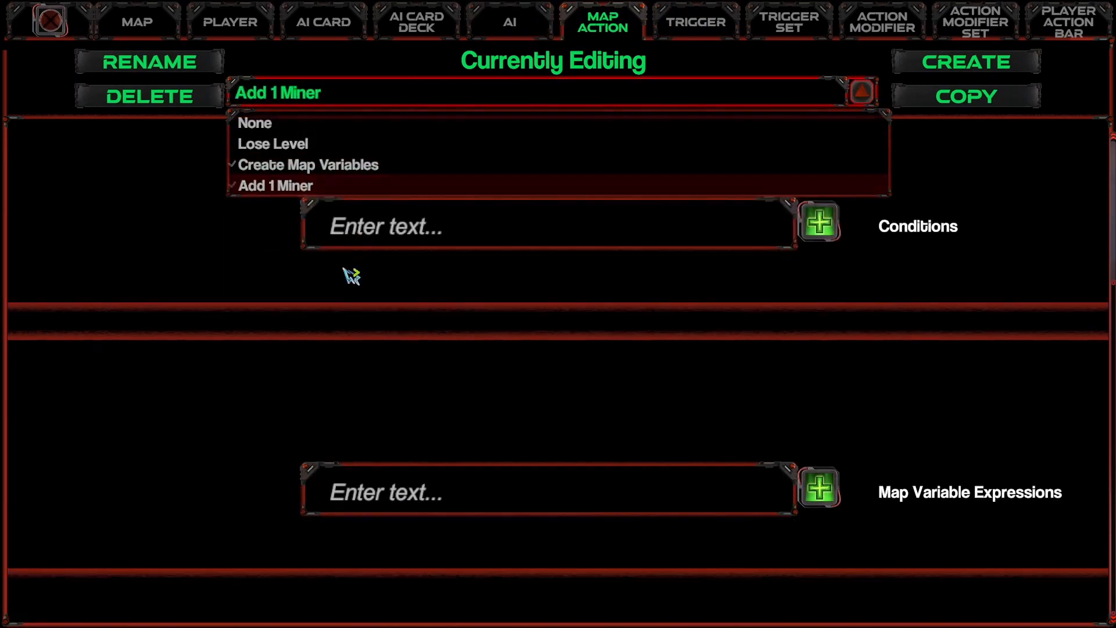
pyautogui.click(417, 483)
pyautogui.write('MinersBu')
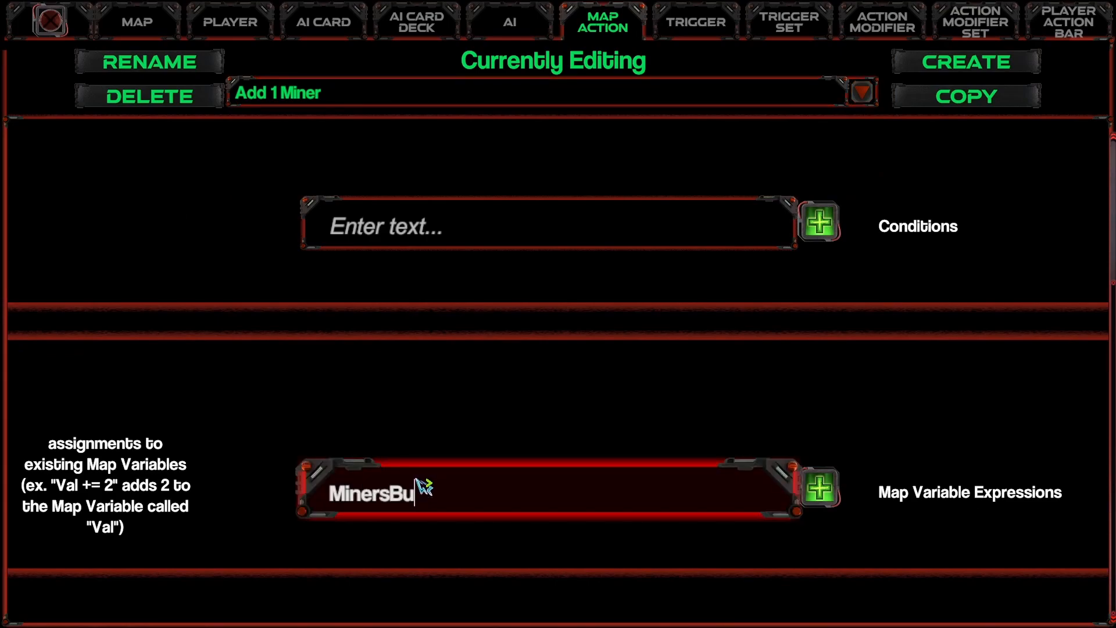
pyautogui.write('ild +=')
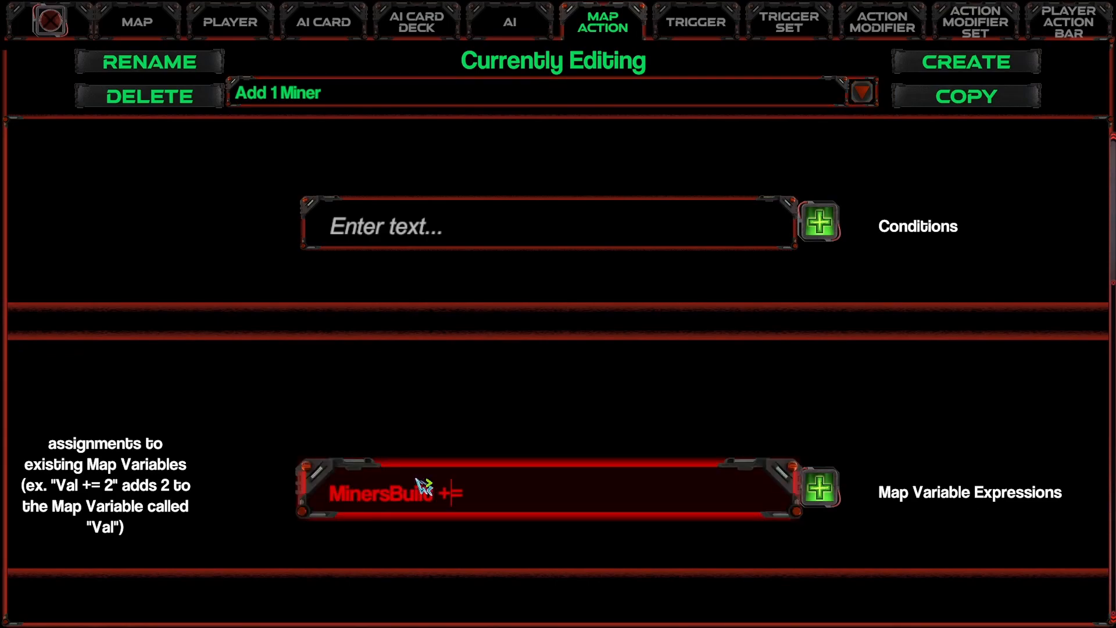
pyautogui.write(' 1')
pyautogui.click(819, 487)
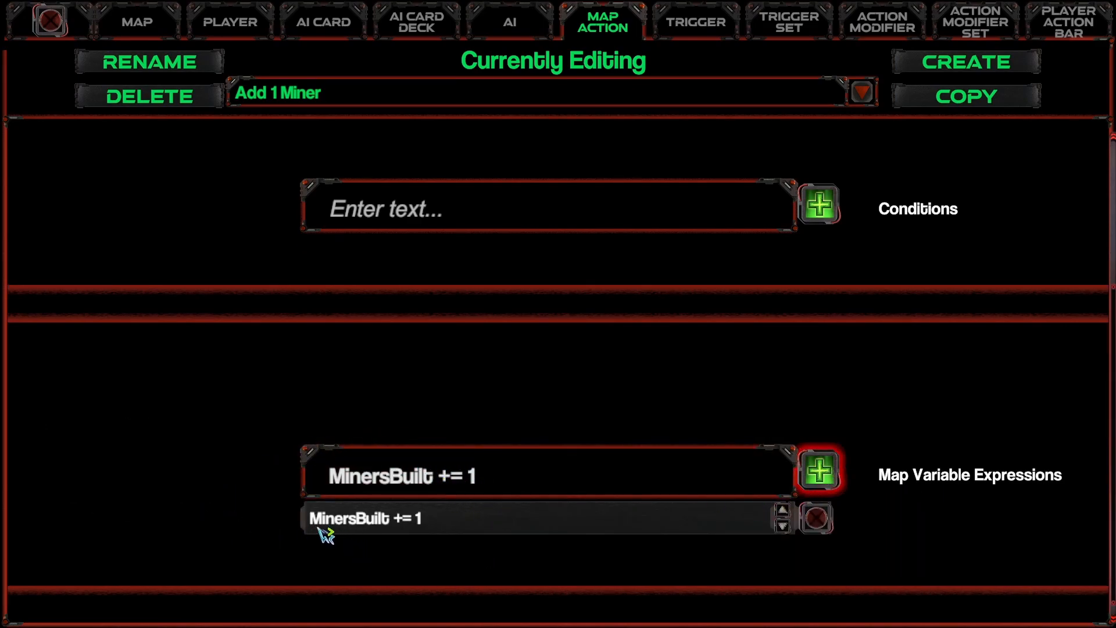
# Step: Create a trigger named "BuiltMinerInSpot1" of type Building
pyautogui.click(427, 112)
pyautogui.click(330, 166)
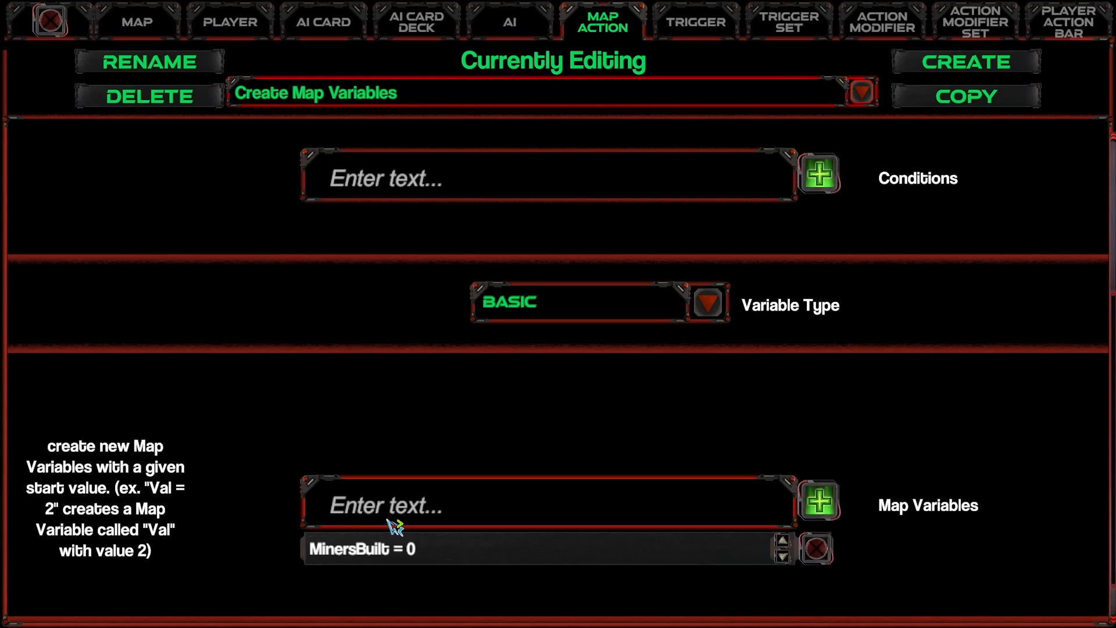
pyautogui.click(925, 66)
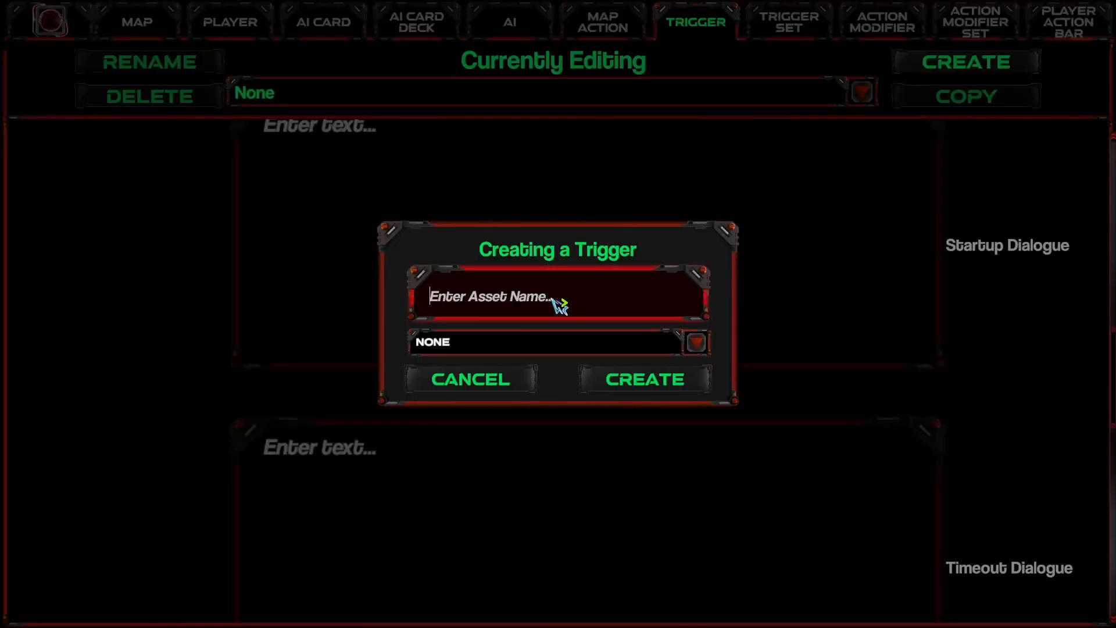
pyautogui.write('BNu')
pyautogui.press('BackSpace')
pyautogui.press('BackSpace')
pyautogui.press('BackSpace')
pyautogui.write('BuiltMinerInSpot0')
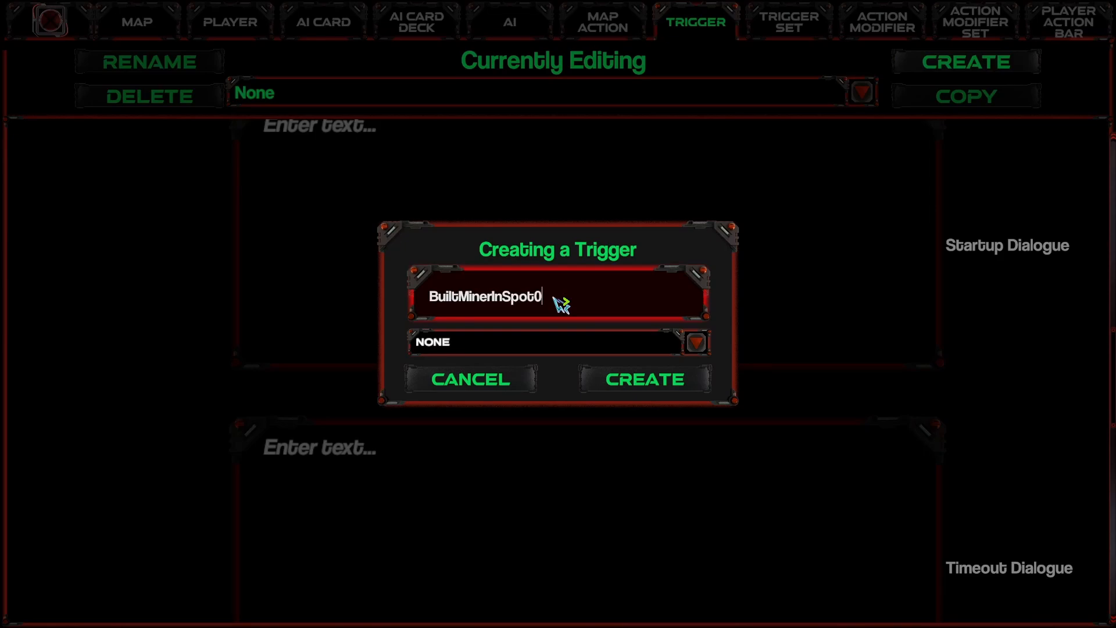
pyautogui.click(491, 348)
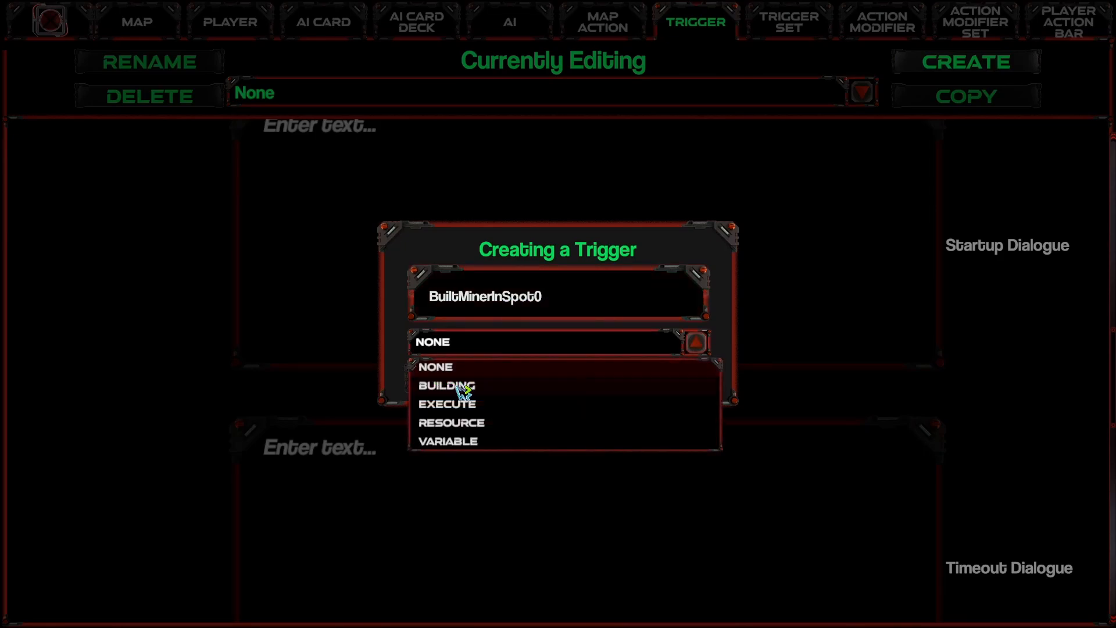
pyautogui.click(461, 387)
pyautogui.click(603, 307)
pyautogui.press('End')
pyautogui.press('BackSpace')
pyautogui.write('1')
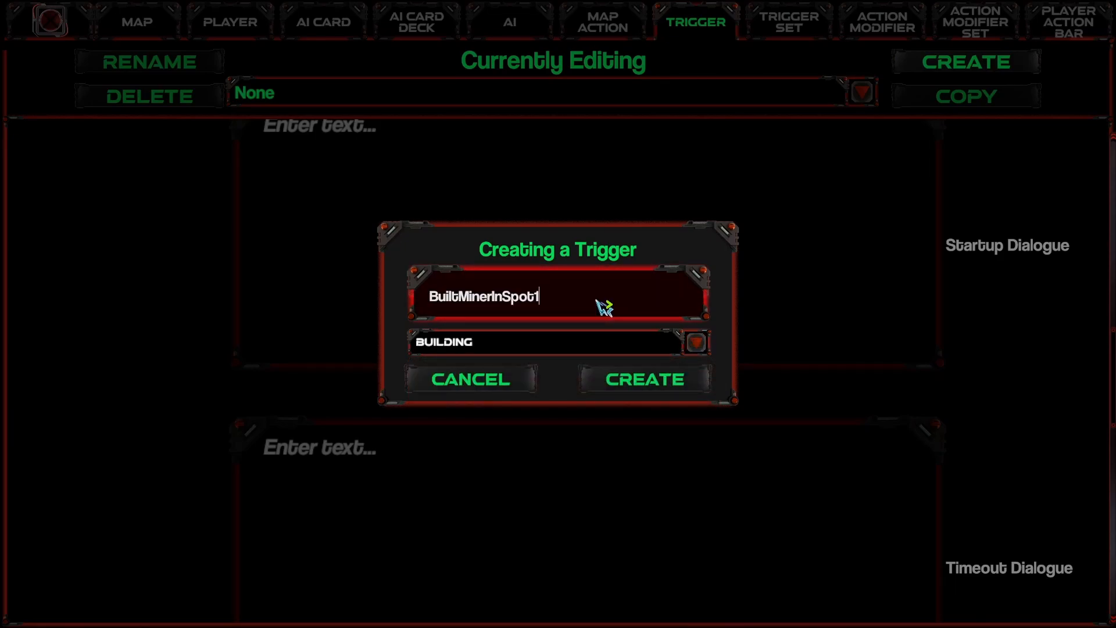
pyautogui.click(659, 380)
# Step: Turn on Show Trigger Objective for the BuiltMinerInSpot1 trigger and set its objective text to "Spot 1"
pyautogui.scroll(-10, 660, 381)
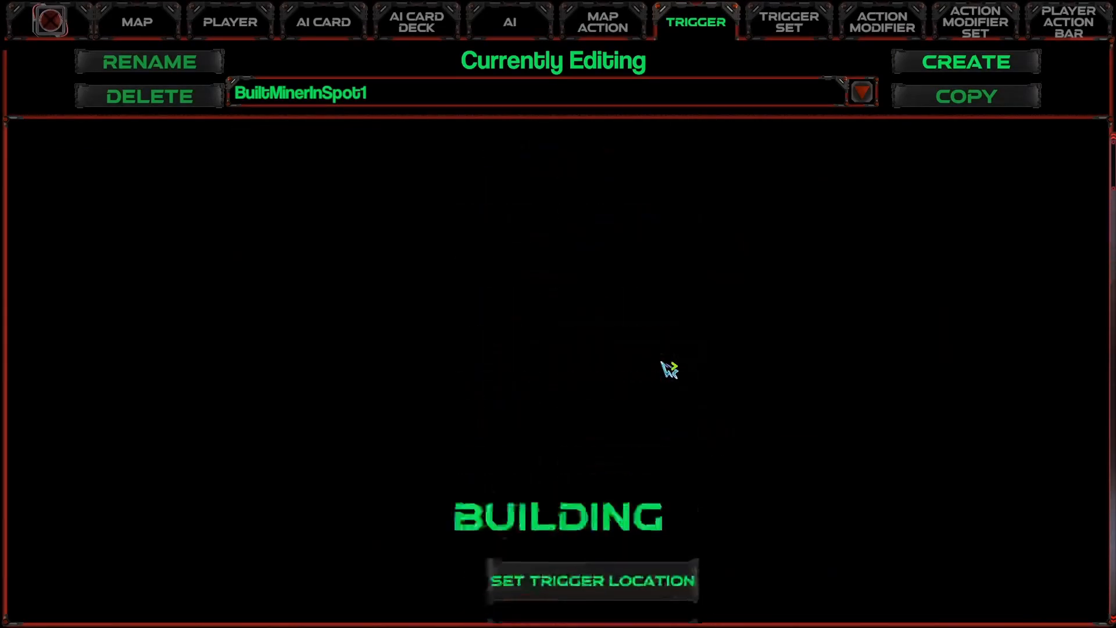
pyautogui.scroll(-3, 670, 384)
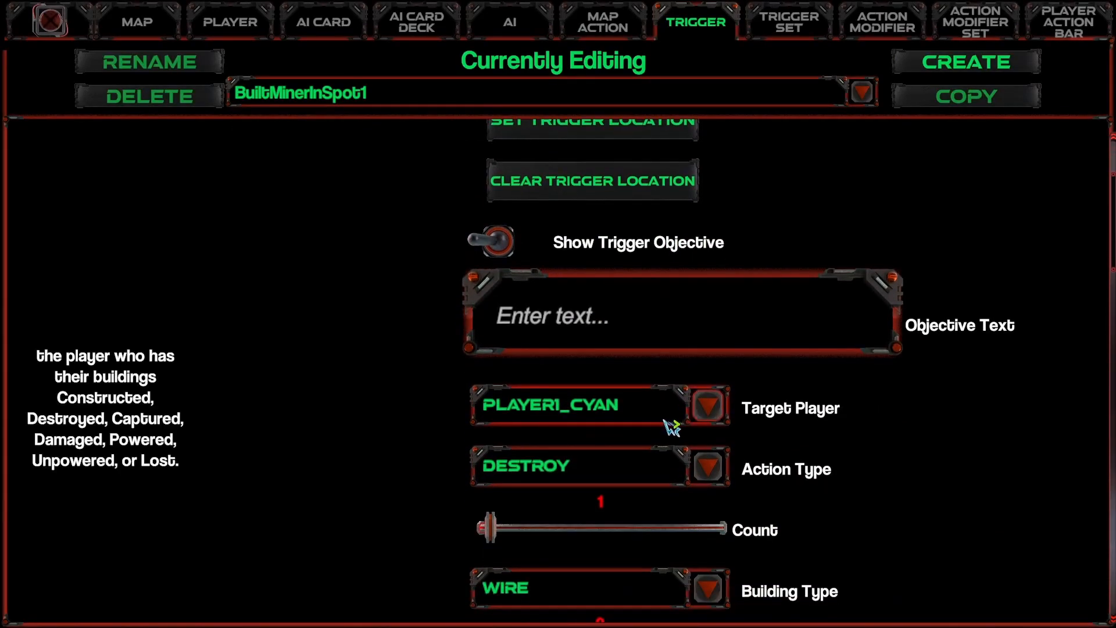
pyautogui.scroll(2, 668, 423)
pyautogui.scroll(-1, 644, 406)
pyautogui.click(499, 277)
pyautogui.click(589, 357)
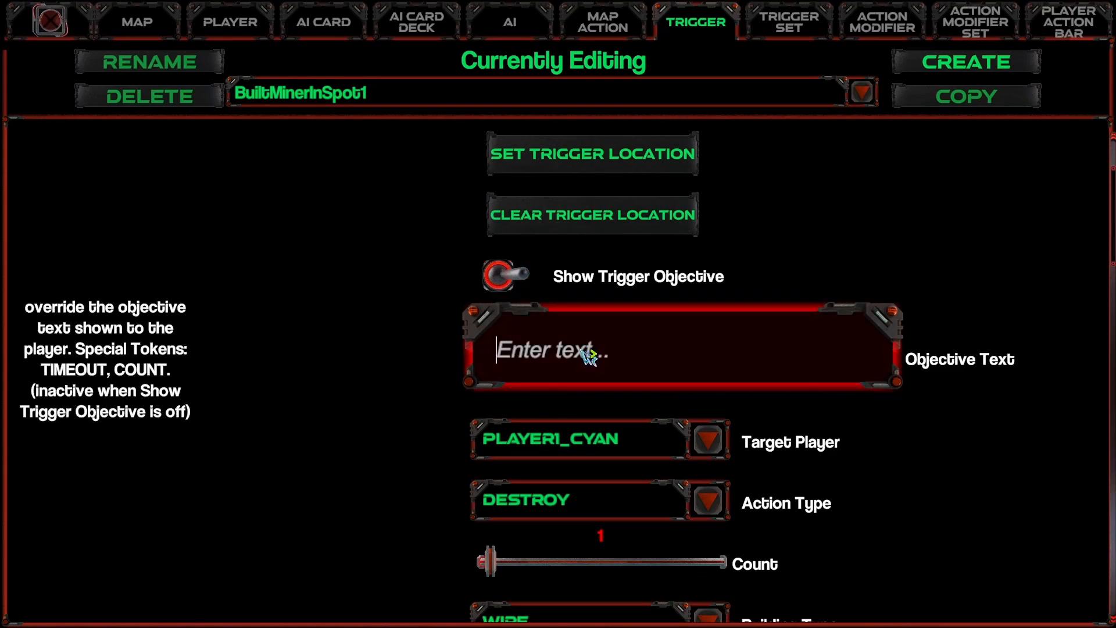
pyautogui.write('Spot 1')
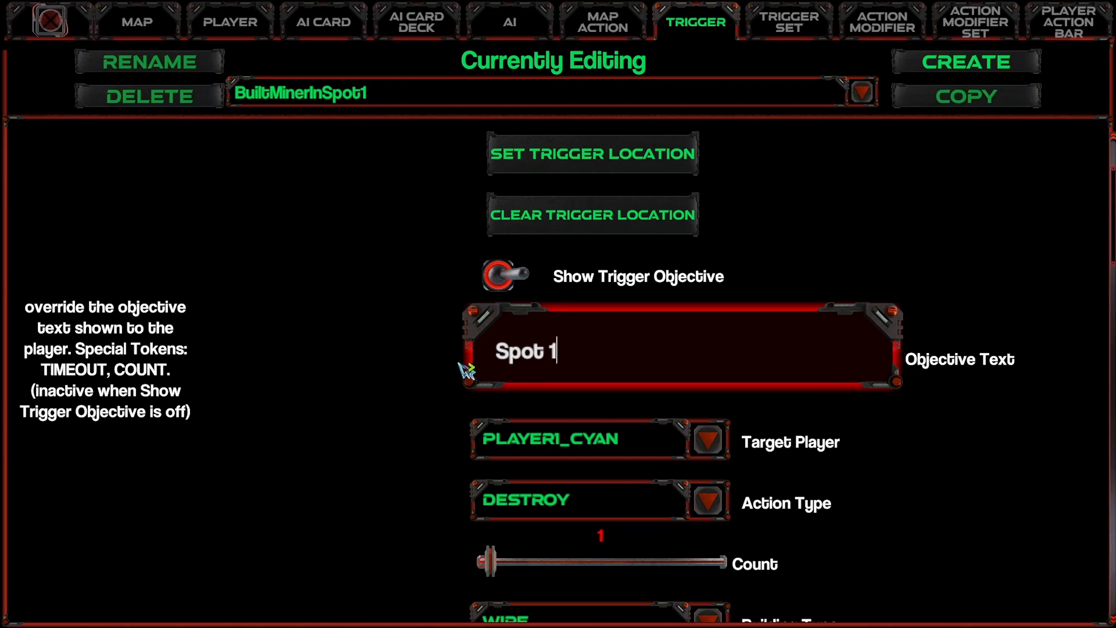
pyautogui.press('Return')
# Step: Set the Action Type of the BuiltMinerInSpot1 trigger to Construct only, deselecting Destroy
pyautogui.scroll(-2, 558, 384)
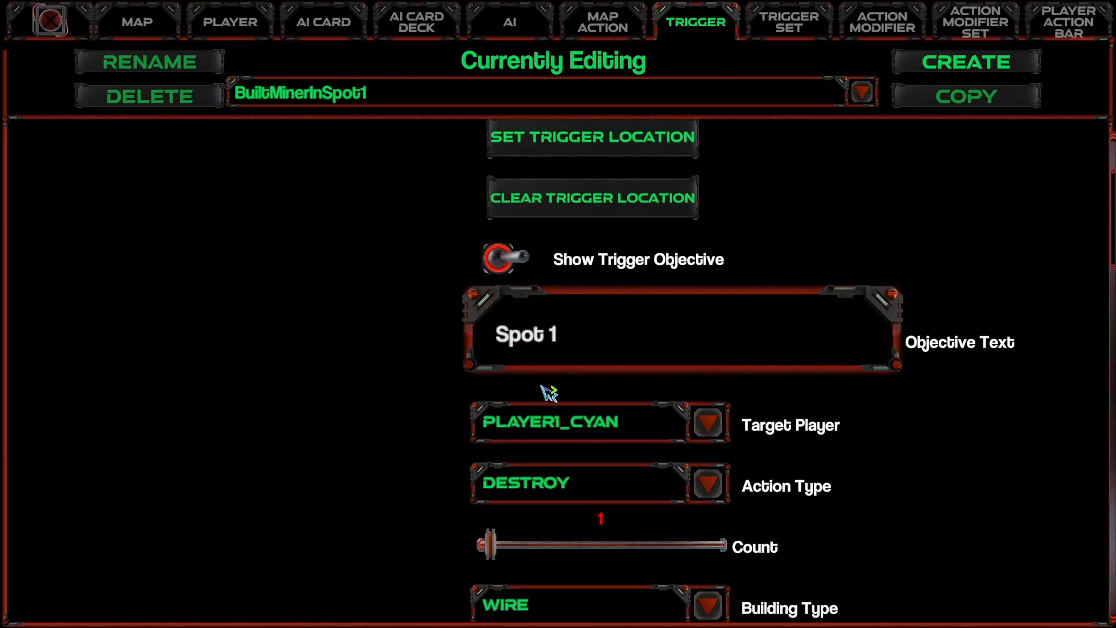
pyautogui.click(577, 463)
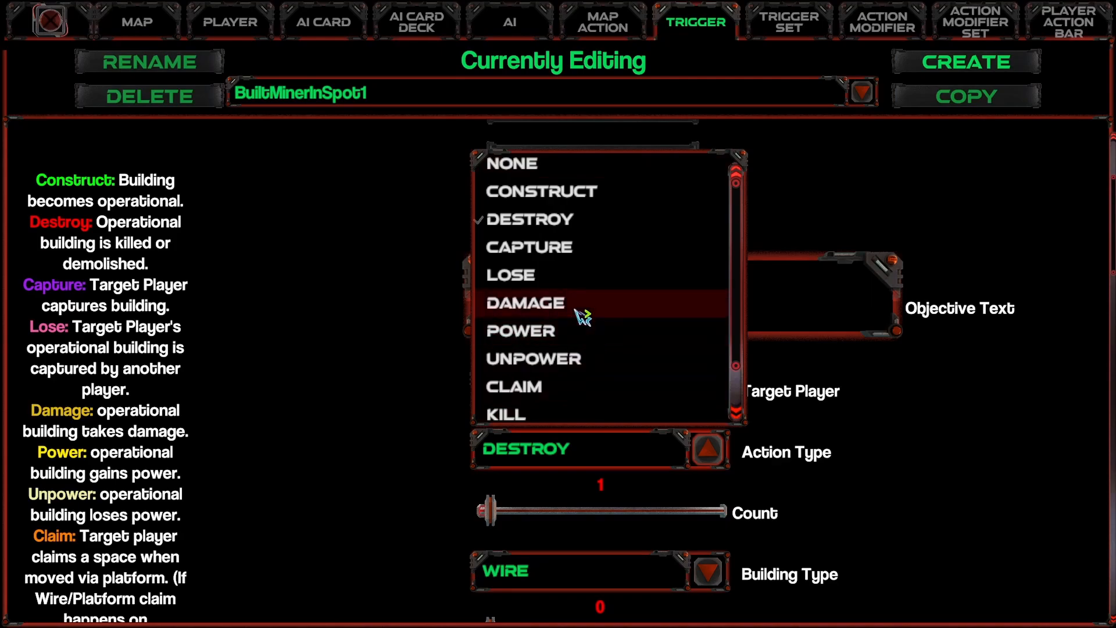
pyautogui.click(558, 193)
pyautogui.click(550, 460)
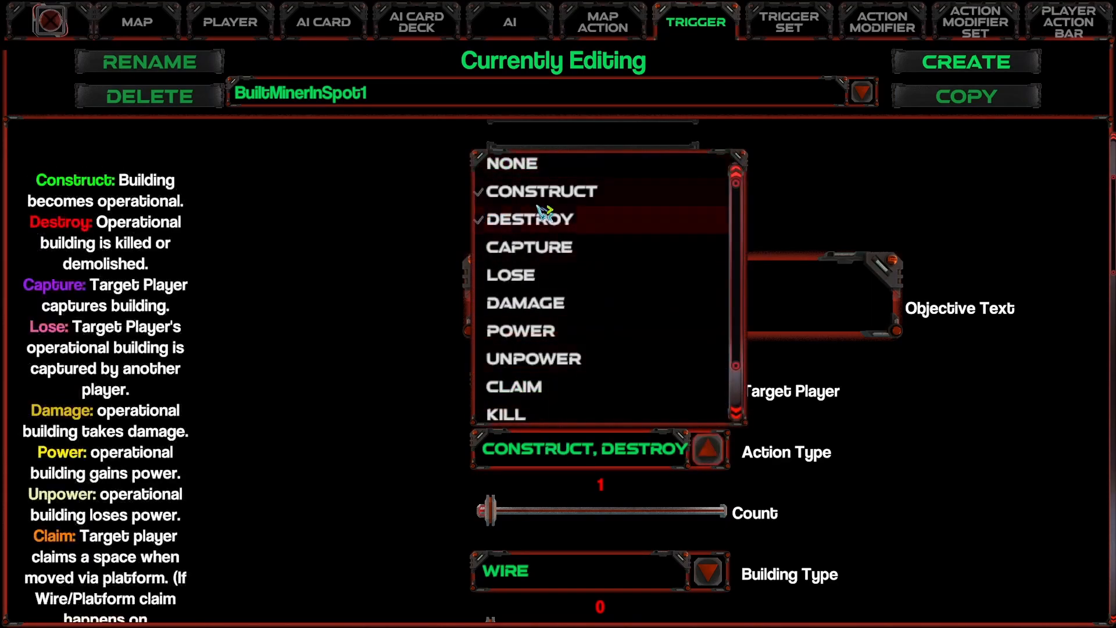
pyautogui.click(550, 227)
pyautogui.scroll(-3, 591, 438)
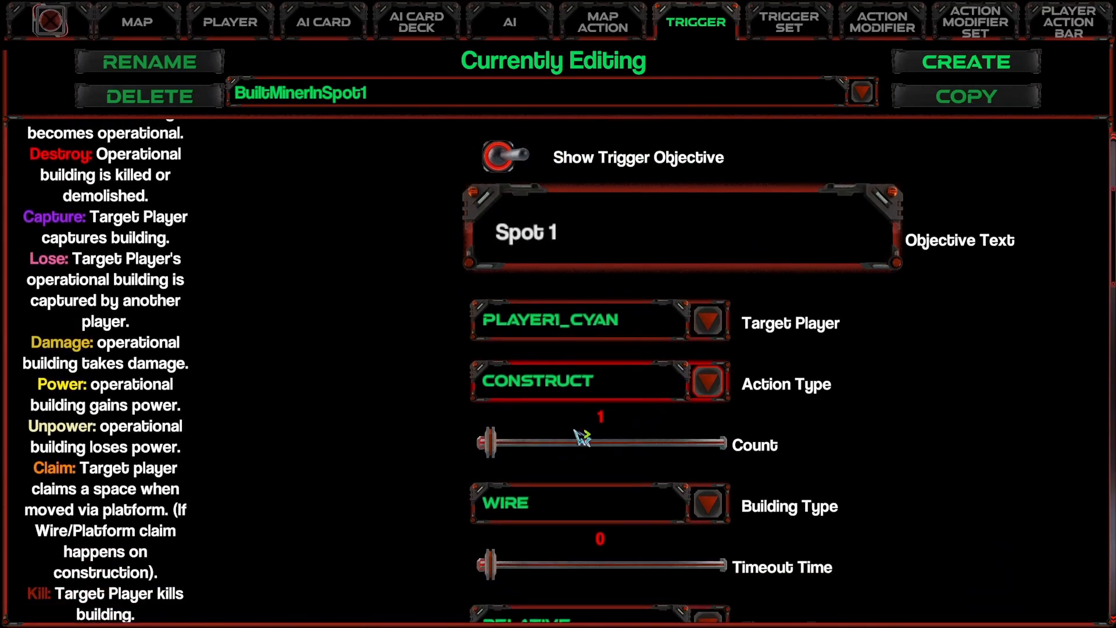
# Step: Set the Building Type of the BuiltMinerInSpot1 trigger to Miner and add Add 1 Miner to its Triggered Map Actions
pyautogui.click(703, 514)
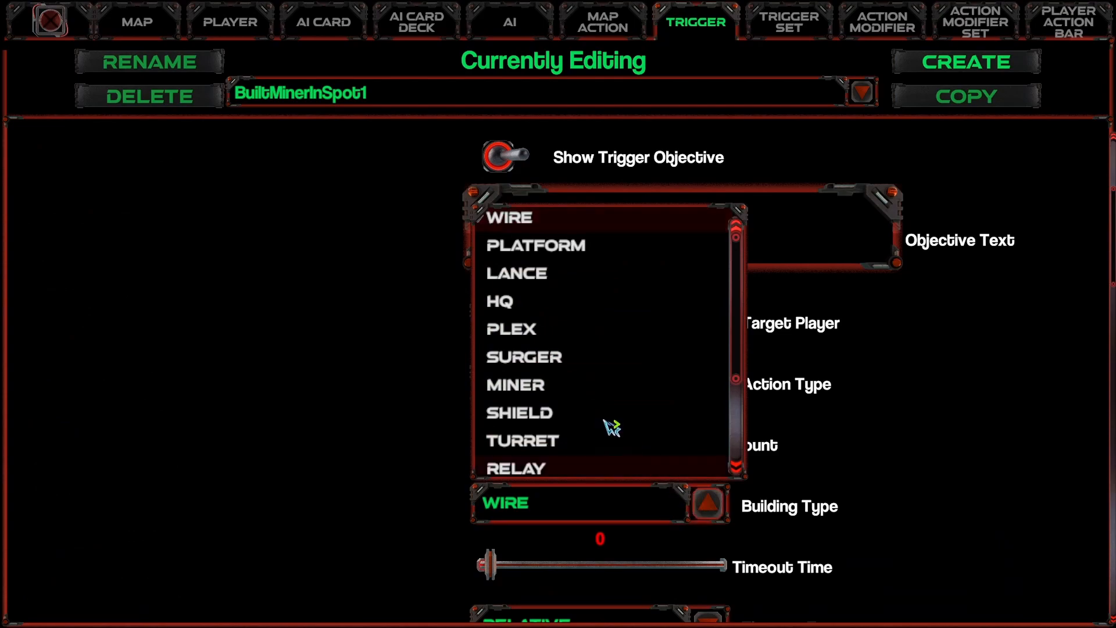
pyautogui.click(558, 388)
pyautogui.scroll(-6, 391, 455)
pyautogui.scroll(-8, 561, 474)
pyautogui.scroll(-4, 591, 478)
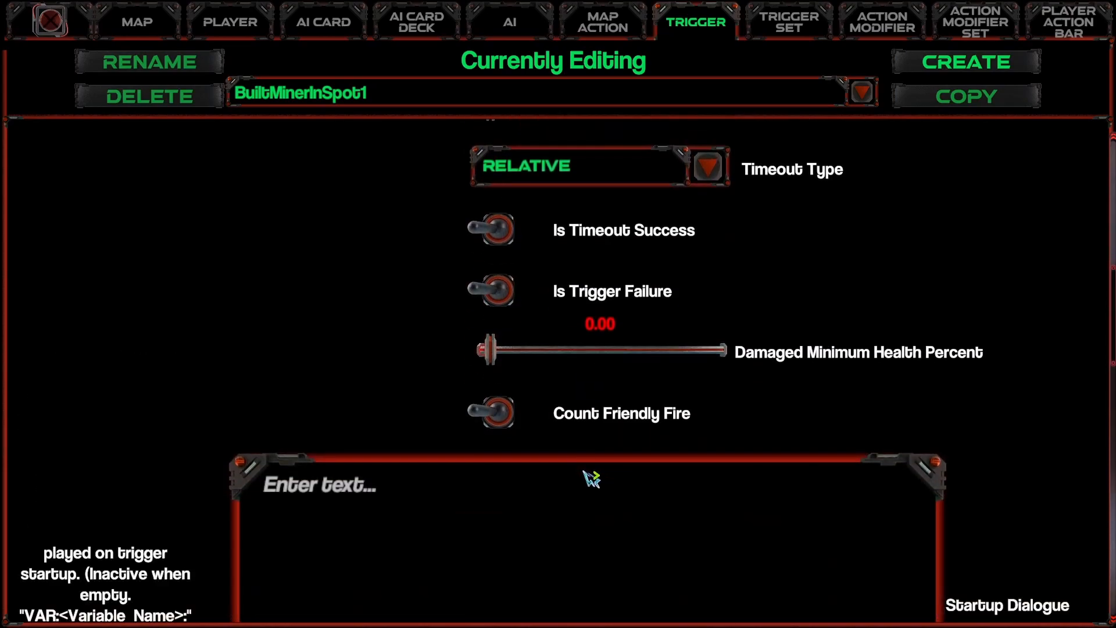
pyautogui.scroll(-20, 591, 478)
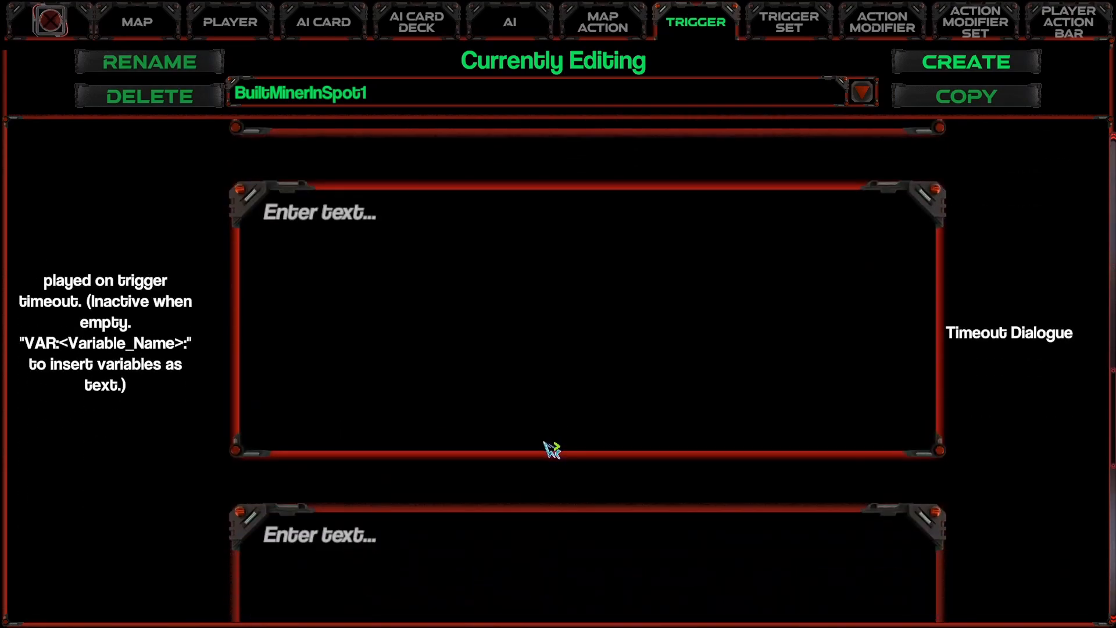
pyautogui.scroll(-3, 322, 184)
pyautogui.scroll(-14, 448, 254)
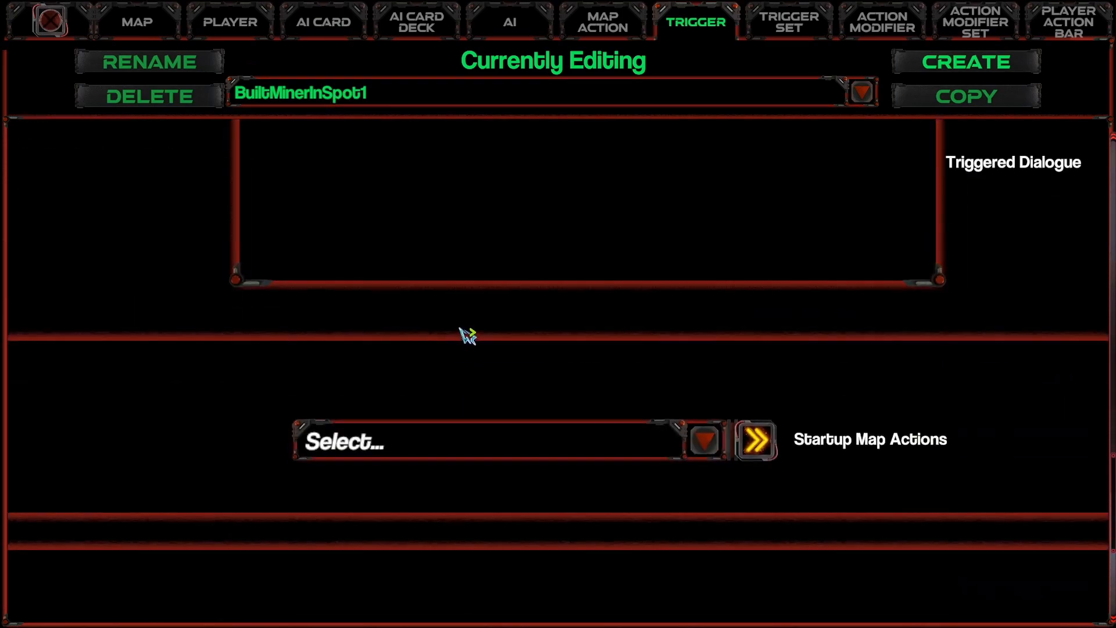
pyautogui.scroll(-10, 466, 337)
pyautogui.click(416, 506)
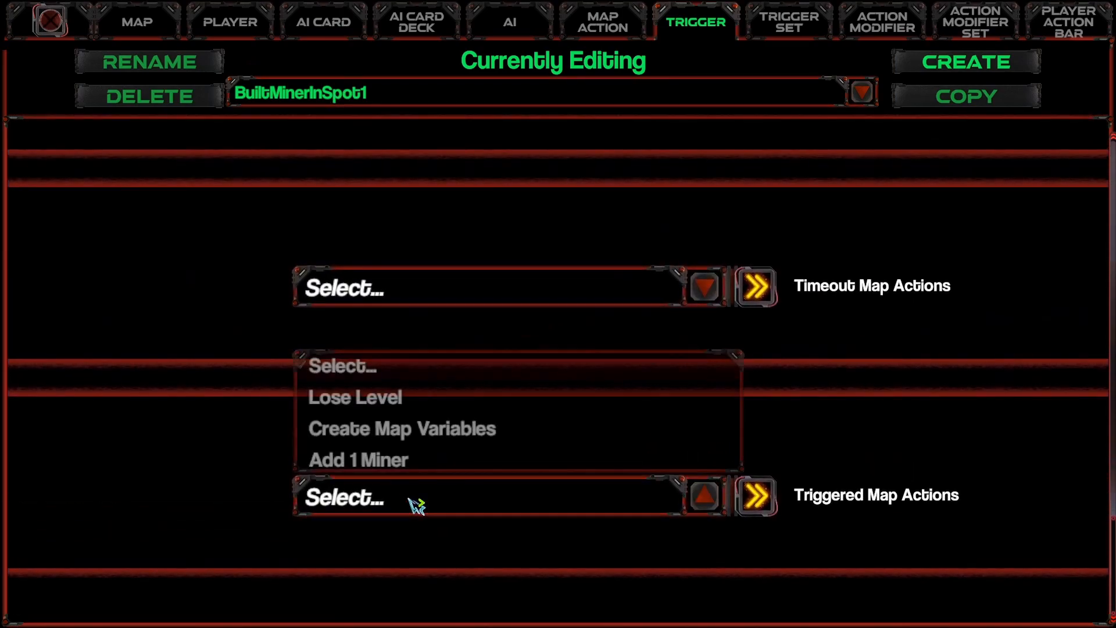
pyautogui.click(356, 458)
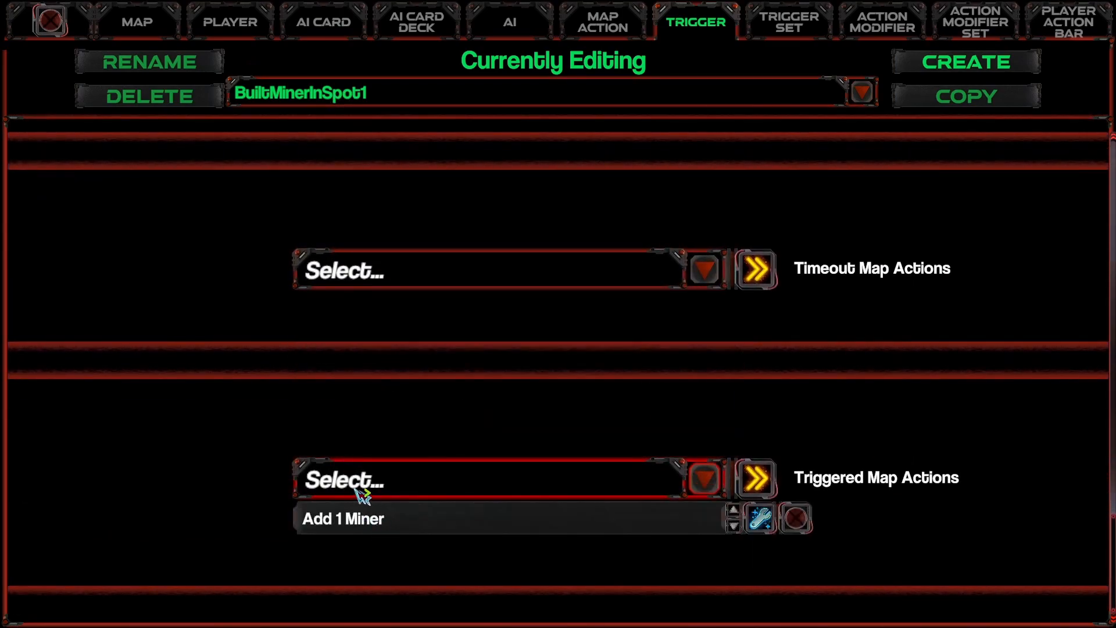
# Step: Set the trigger location of BuiltMinerInSpot1 on the green resource tile in the wall notch northwest of the base
pyautogui.scroll(5, 543, 417)
pyautogui.scroll(10, 549, 423)
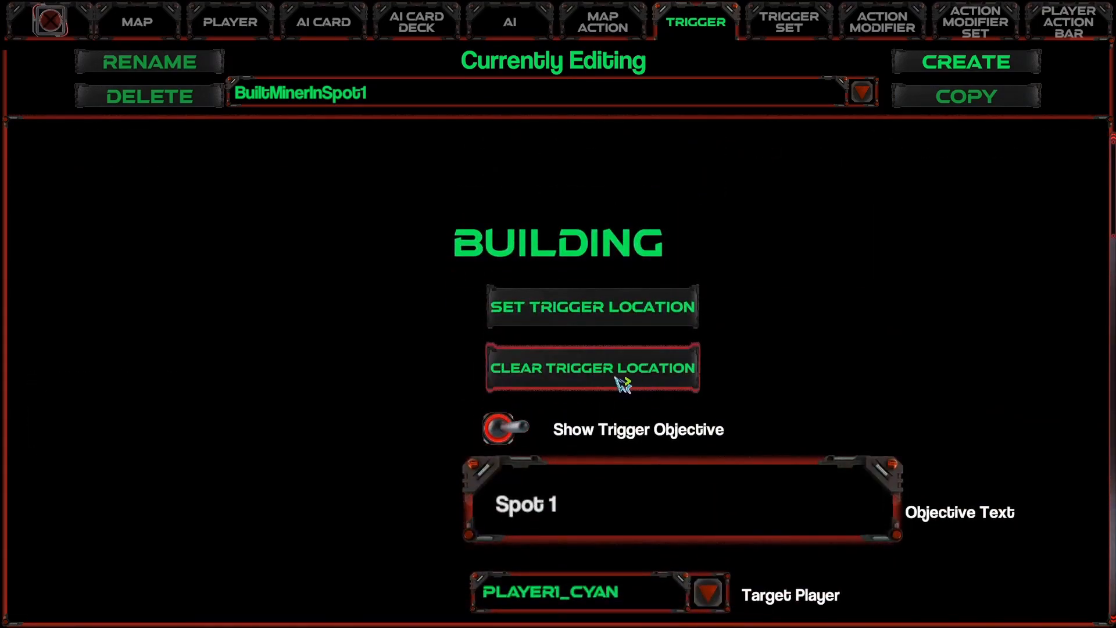
pyautogui.click(573, 312)
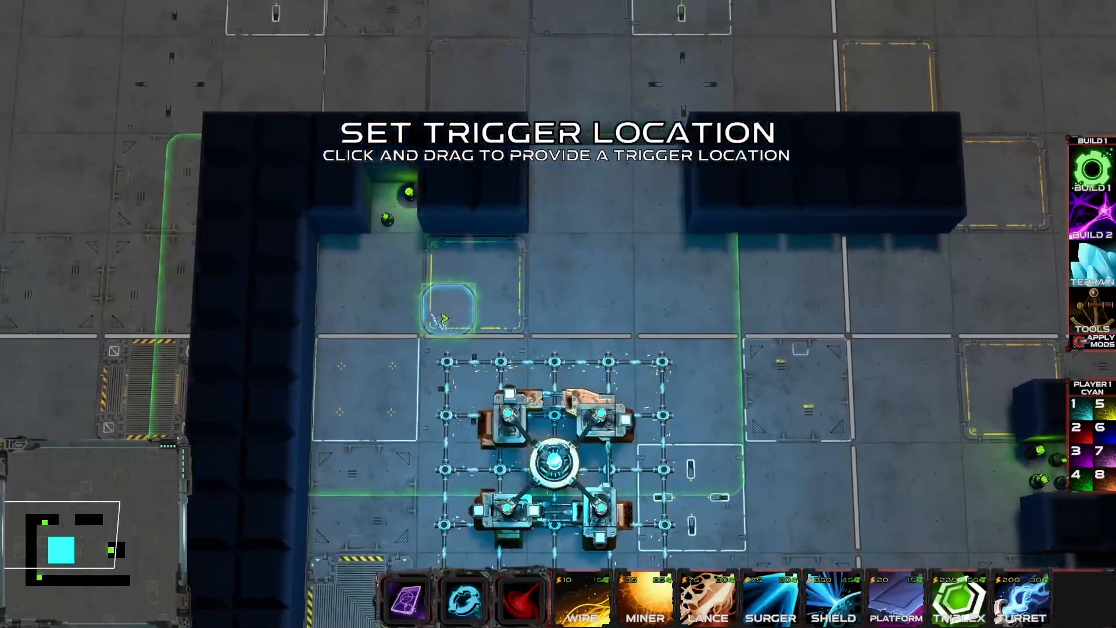
pyautogui.click(392, 211)
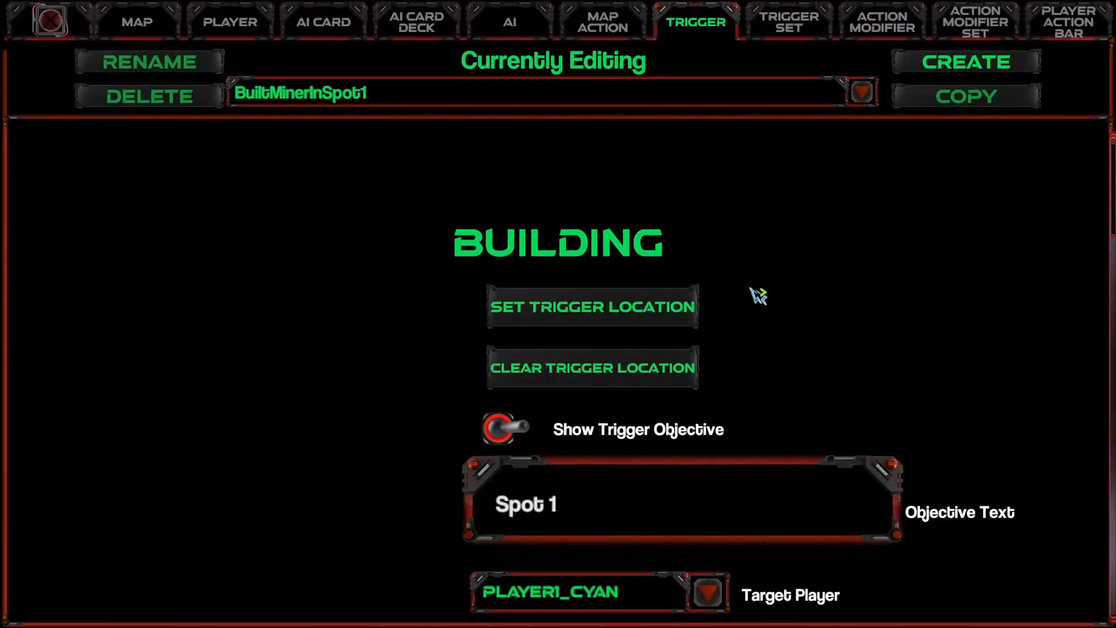
# Step: Copy the BuiltMinerInSpot1 trigger under the name "BuiltMinerInSpot2"
pyautogui.moveTo(739, 431)
pyautogui.scroll(-1, 745, 437)
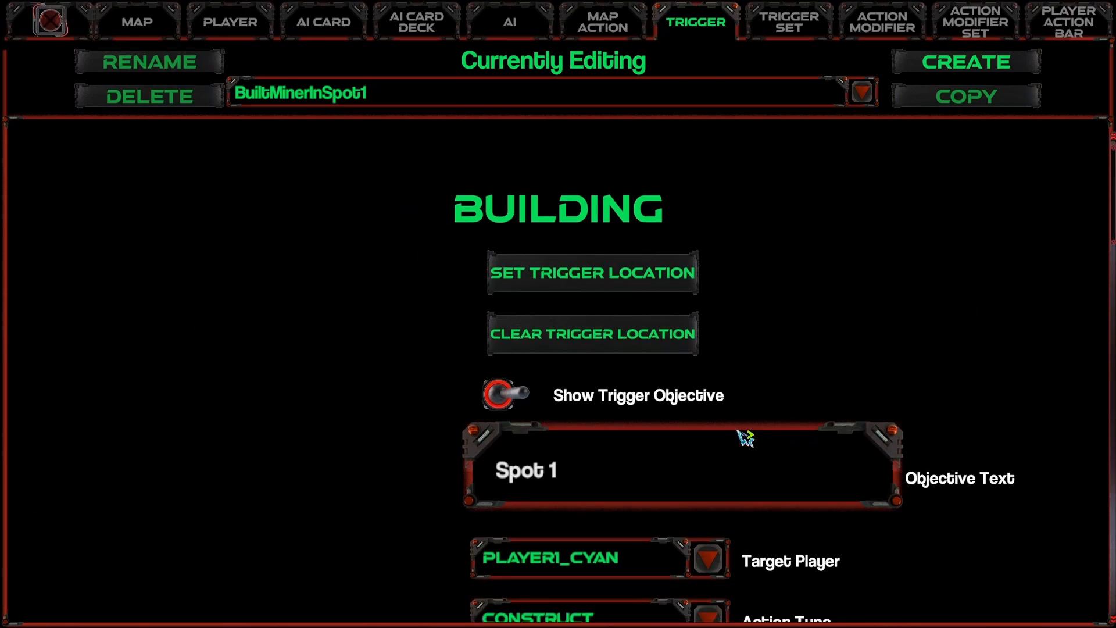
pyautogui.click(960, 102)
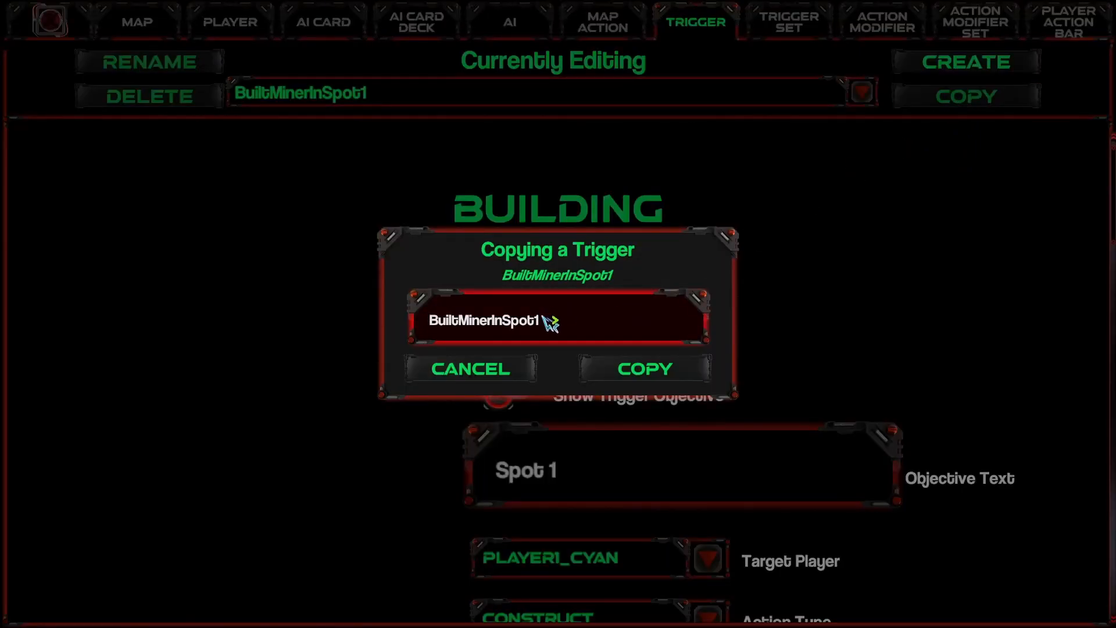
pyautogui.write('2')
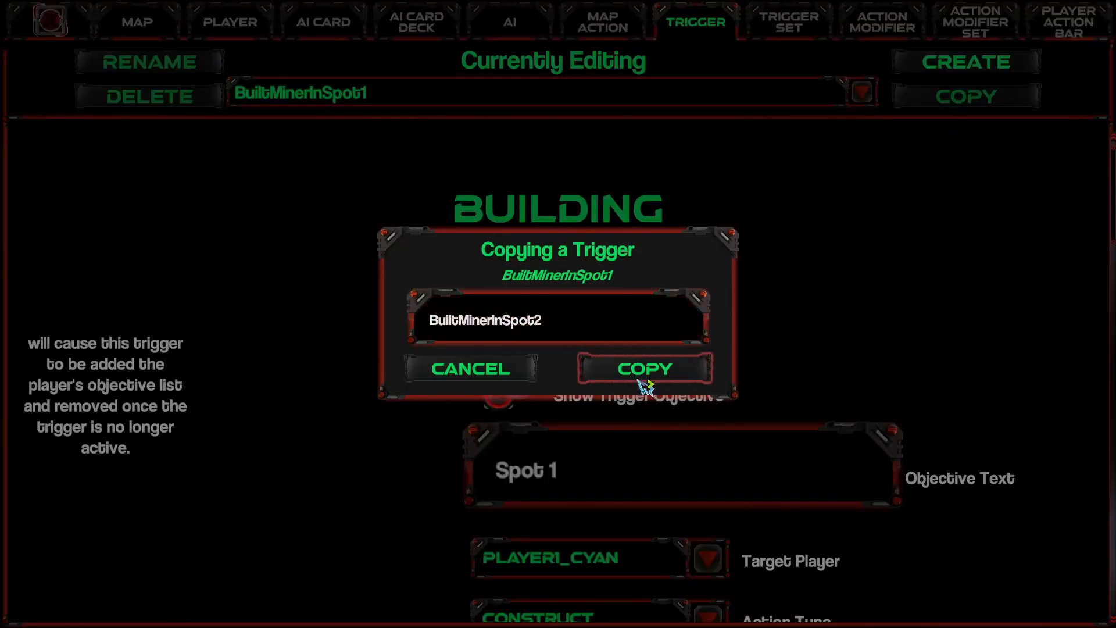
pyautogui.click(642, 376)
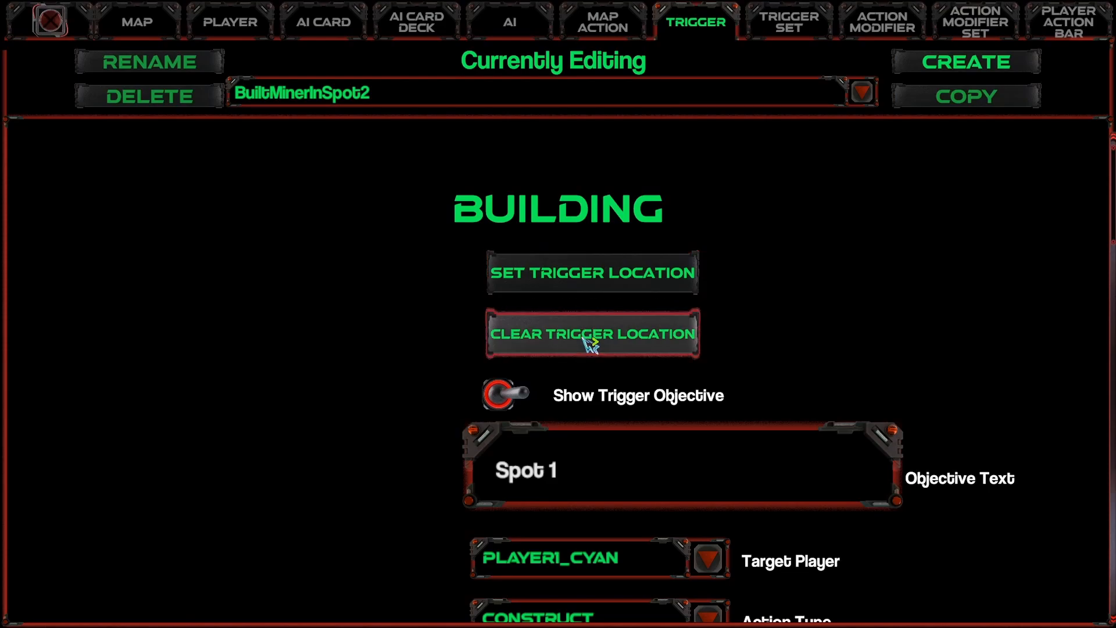
# Step: Set the BuiltMinerInSpot2 location on the green resource tile in the block east of the base and its objective text to "Spot 2"
pyautogui.click(611, 274)
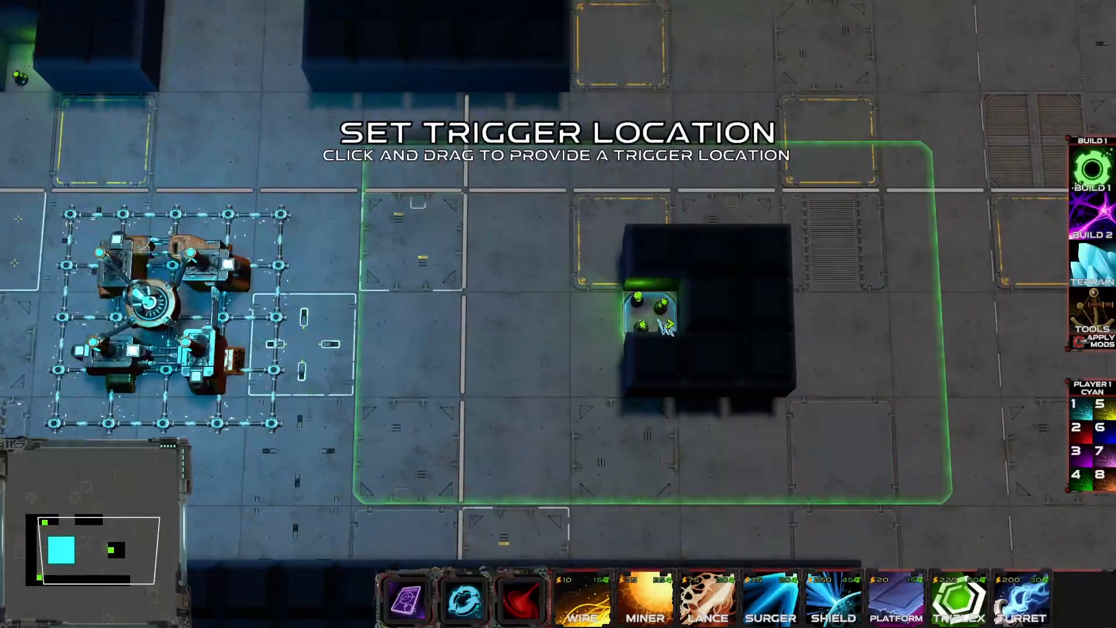
pyautogui.click(658, 319)
pyautogui.click(599, 474)
pyautogui.click(605, 480)
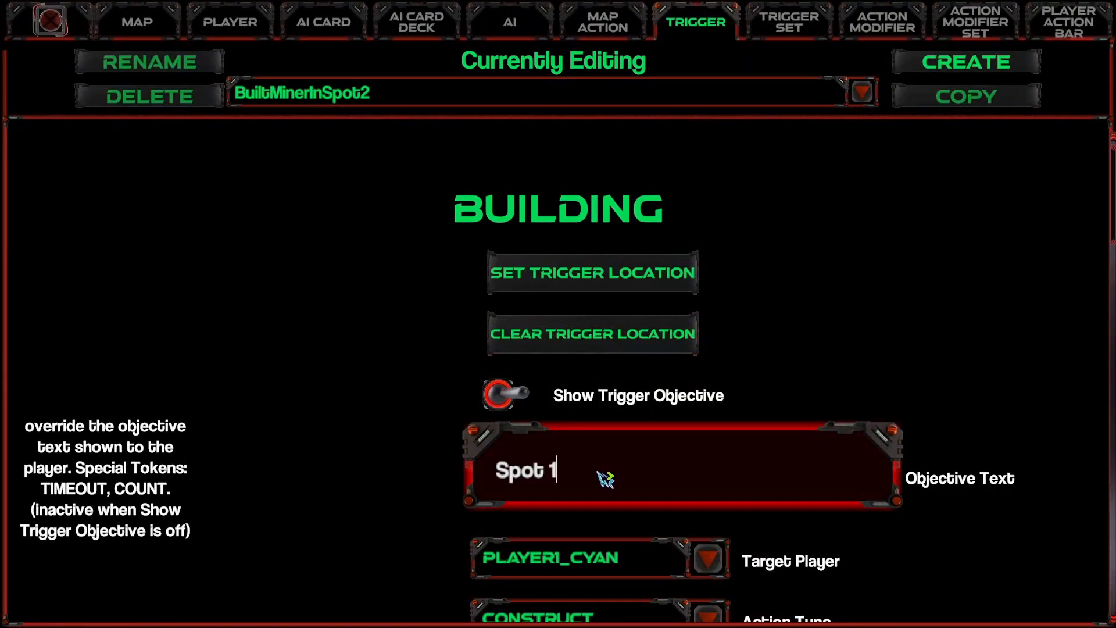
# Step: Check the triggered map action of BuiltMinerInSpot2 and copy the trigger under the name "BuiltMinerInSpot3"
pyautogui.scroll(-3, 514, 447)
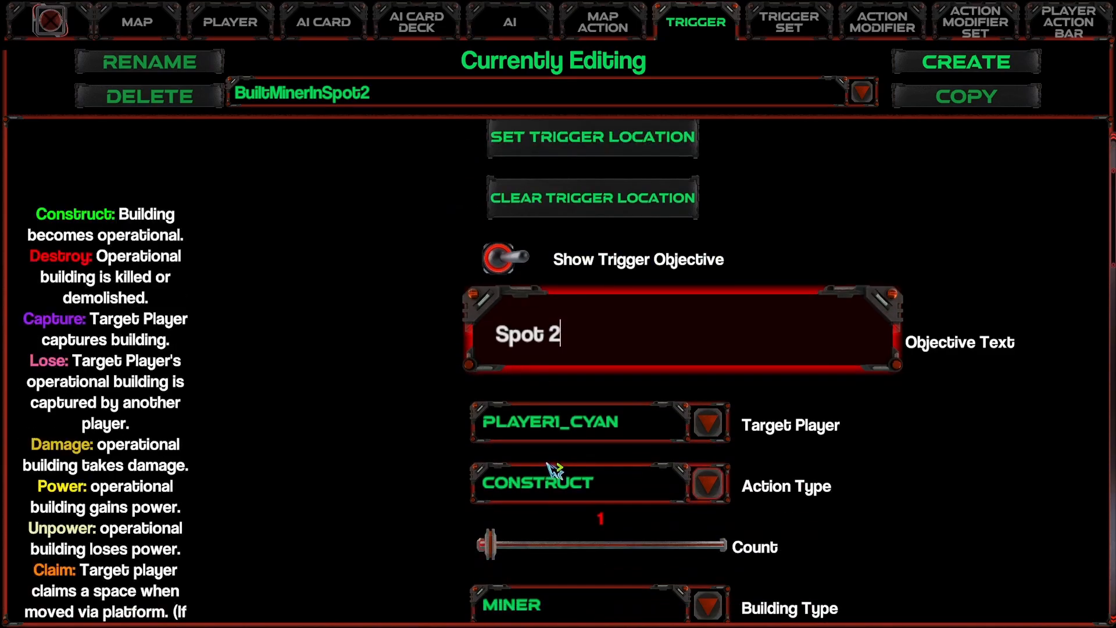
pyautogui.scroll(-1, 683, 419)
pyautogui.scroll(-15, 558, 448)
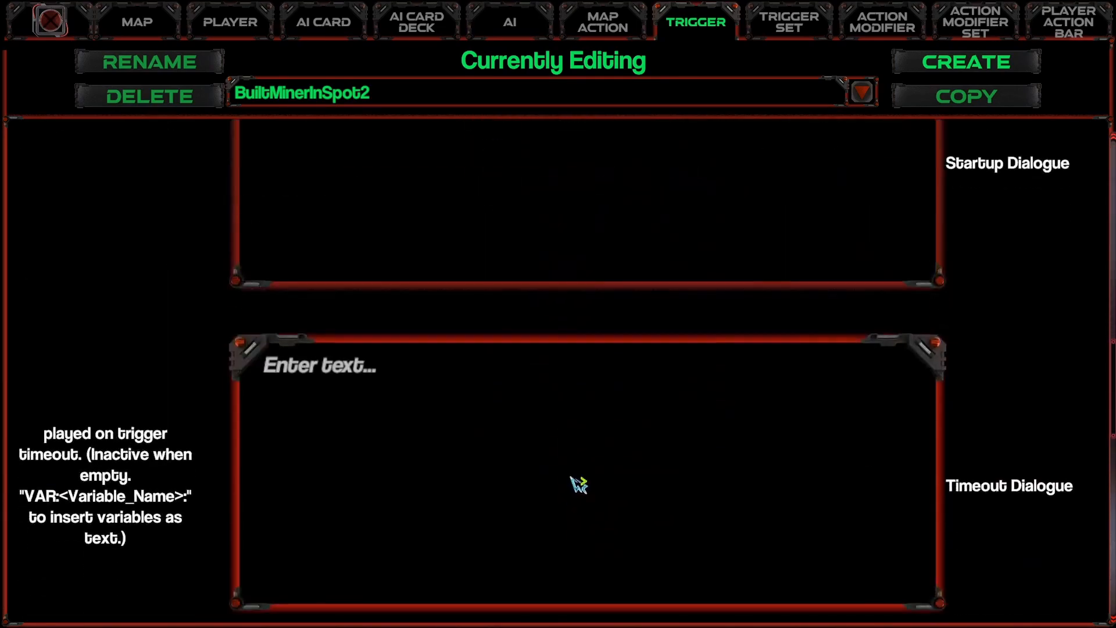
pyautogui.scroll(-5, 550, 506)
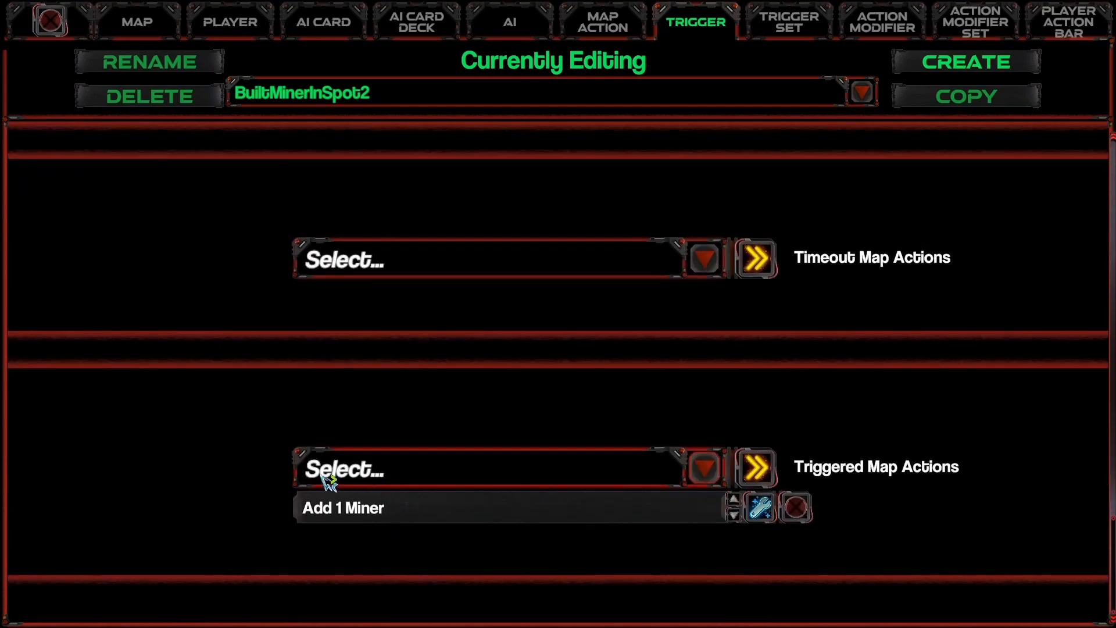
pyautogui.scroll(15, 604, 314)
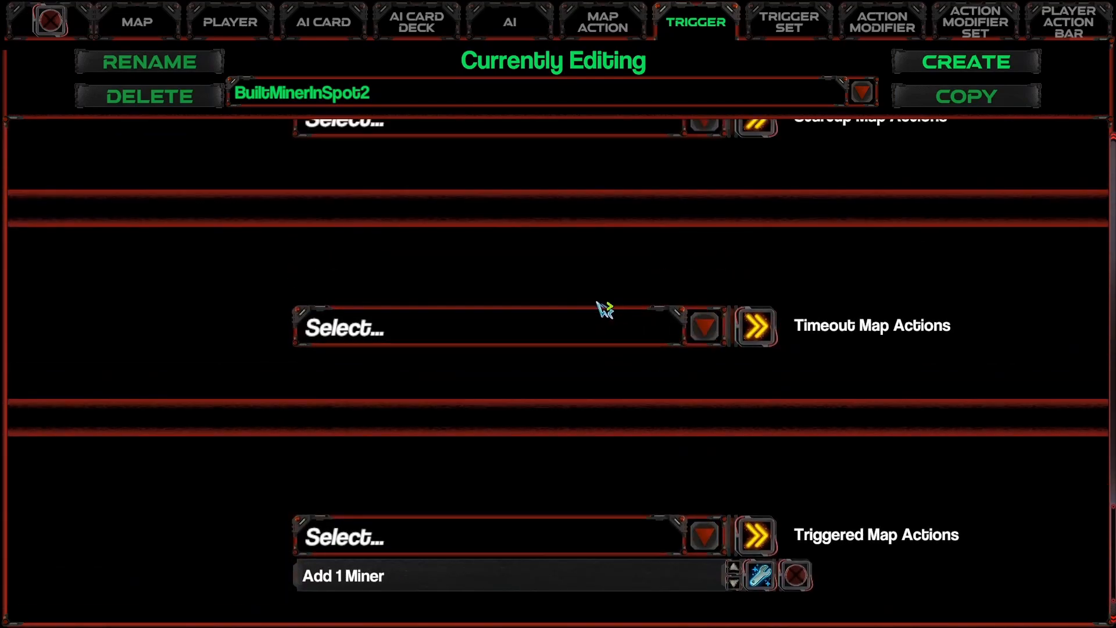
pyautogui.scroll(5, 560, 313)
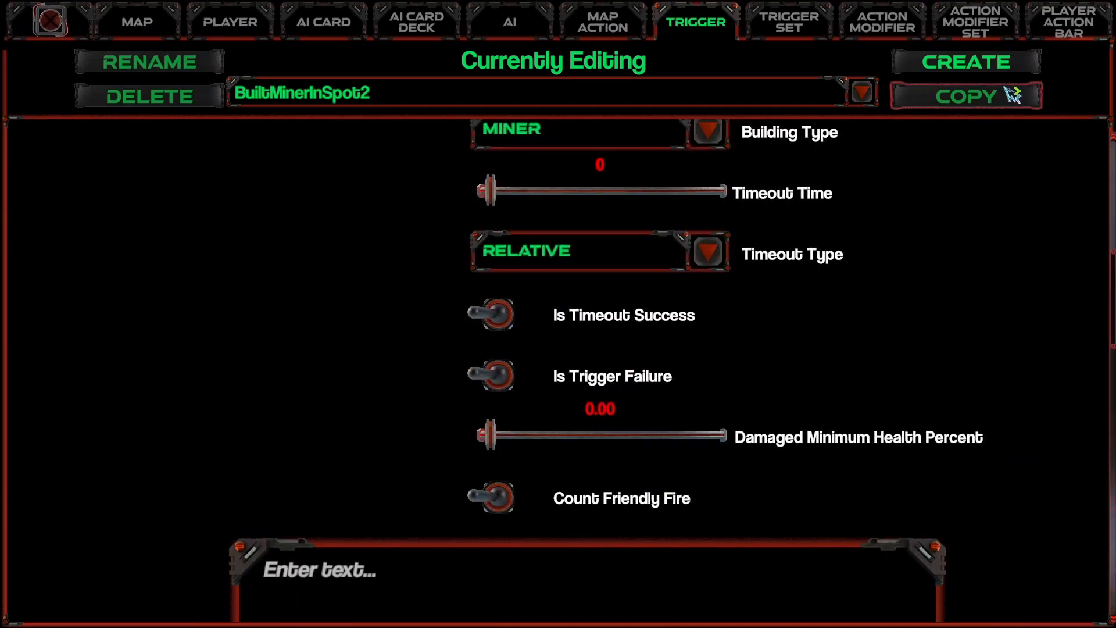
pyautogui.click(1014, 94)
pyautogui.click(566, 334)
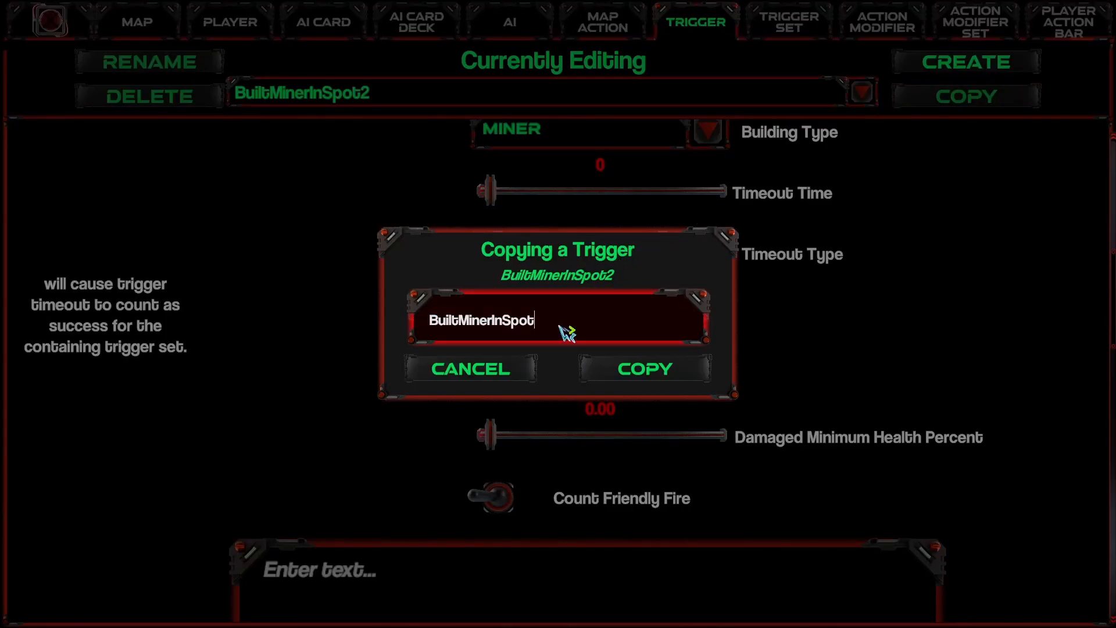
pyautogui.write('3')
pyautogui.click(616, 372)
# Step: Set the BuiltMinerInSpot3 location on the green resource tile southwest of the base and its objective text to "Spot 3"
pyautogui.scroll(10, 621, 360)
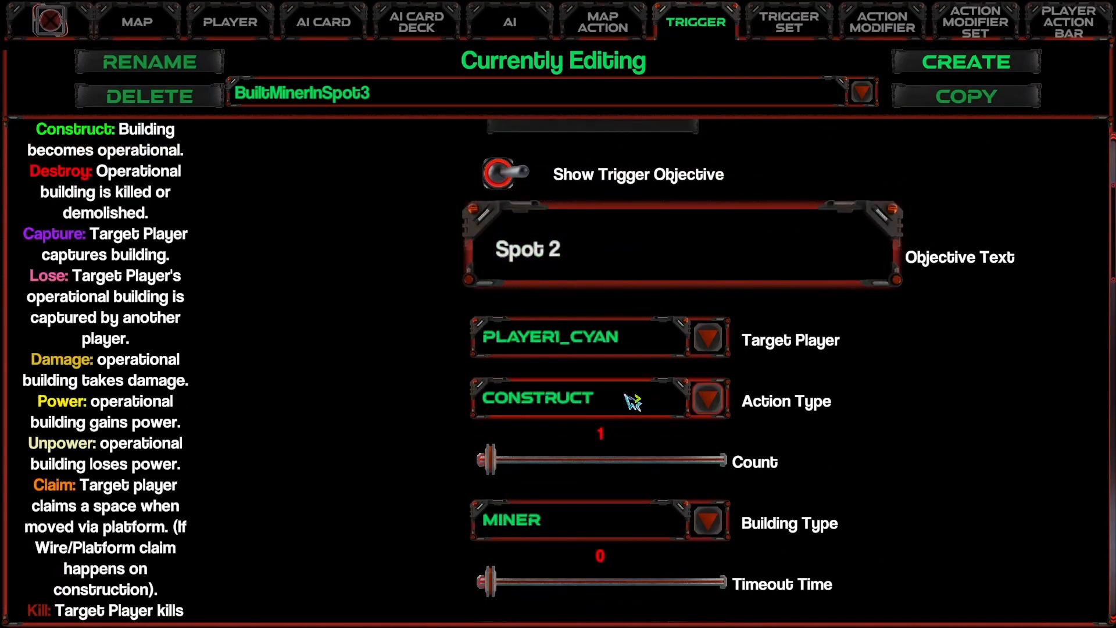
pyautogui.scroll(5, 632, 401)
pyautogui.click(637, 239)
pyautogui.moveTo(223, 450); pyautogui.dragTo(721, 235)
pyautogui.click(393, 365)
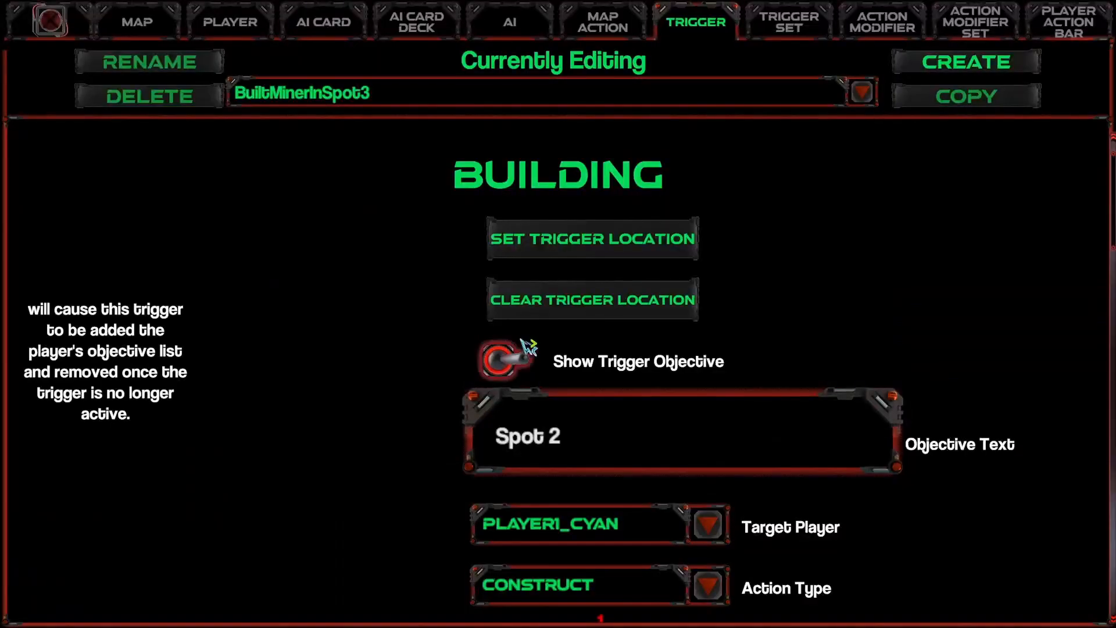
pyautogui.scroll(-4, 563, 438)
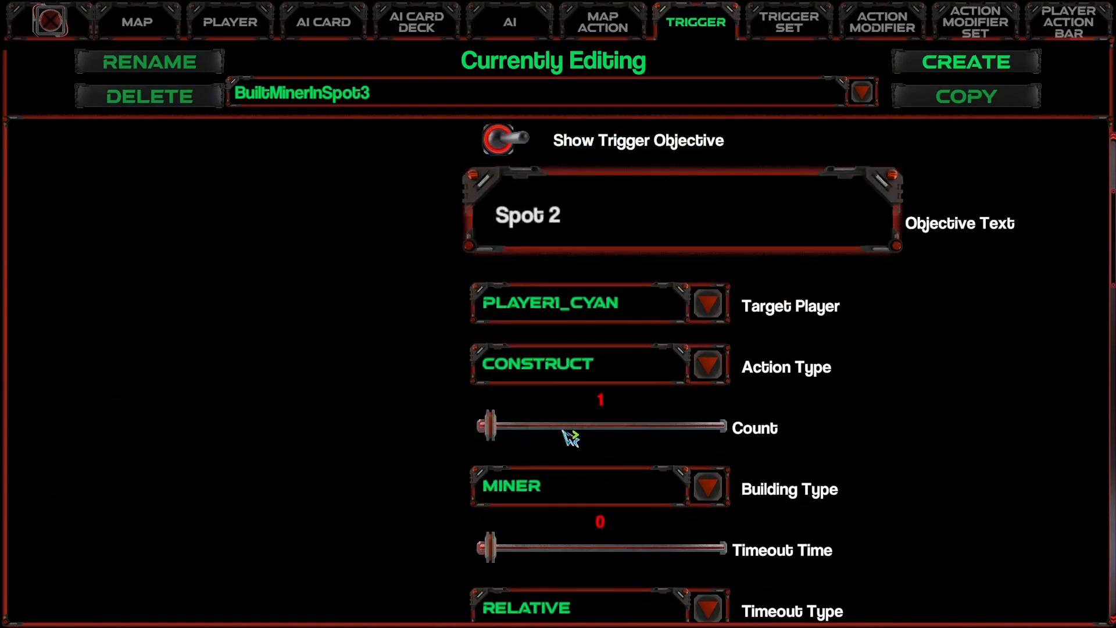
pyautogui.click(605, 224)
pyautogui.click(588, 230)
# Step: Add the triggers BuiltMinerInSpot1, BuiltMinerInSpot2 and BuiltMinerInSpot3 to the map's Main trigger set
pyautogui.click(164, 32)
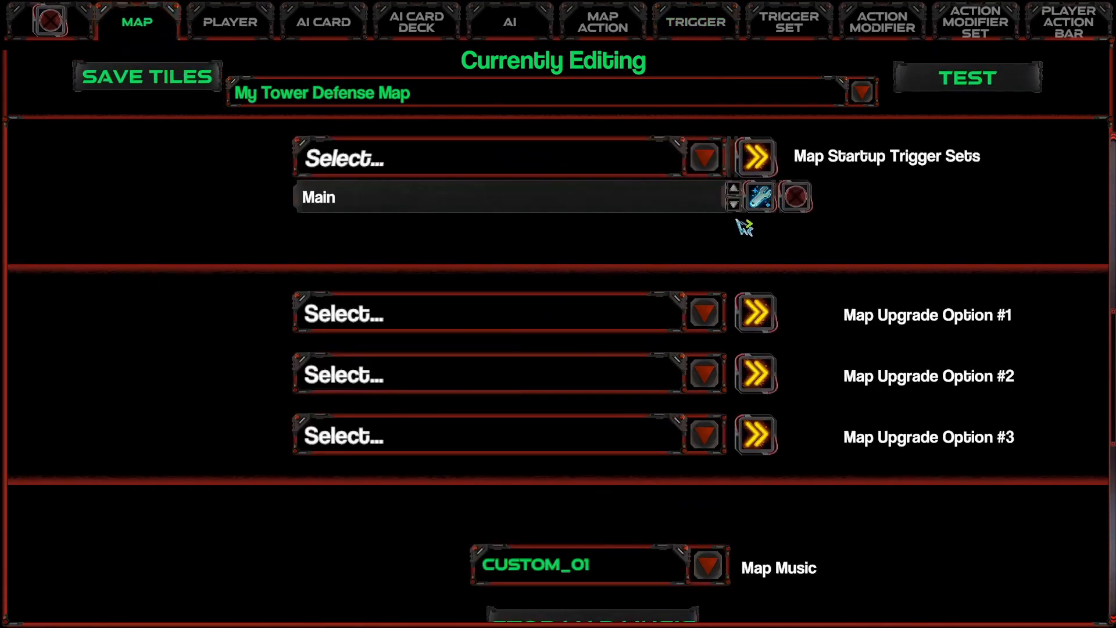
pyautogui.click(755, 197)
pyautogui.scroll(3, 482, 427)
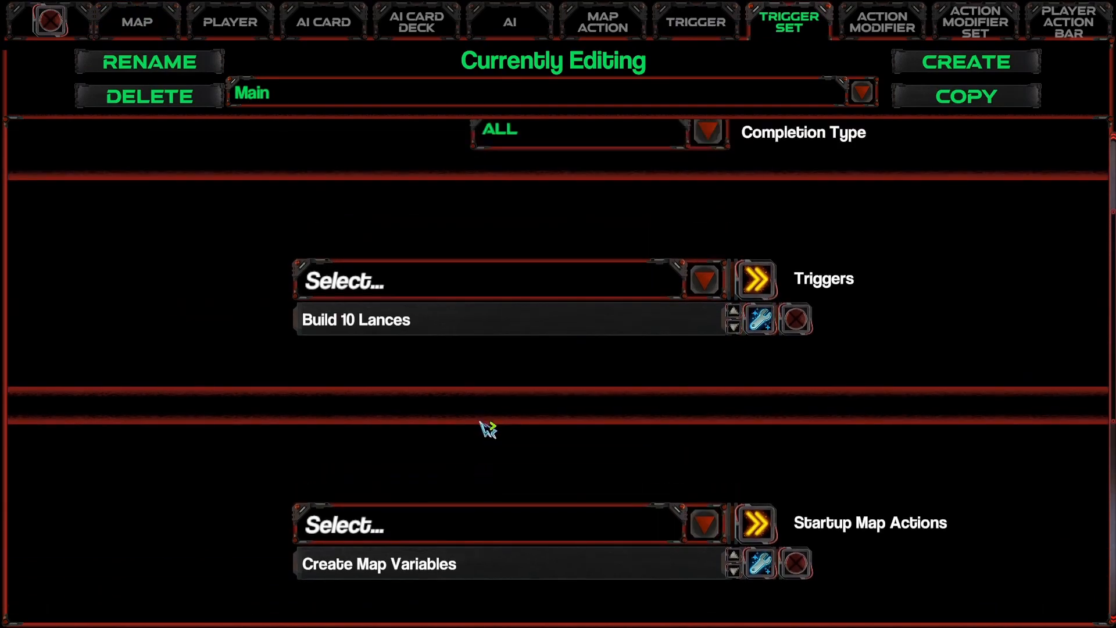
pyautogui.click(548, 343)
pyautogui.click(446, 430)
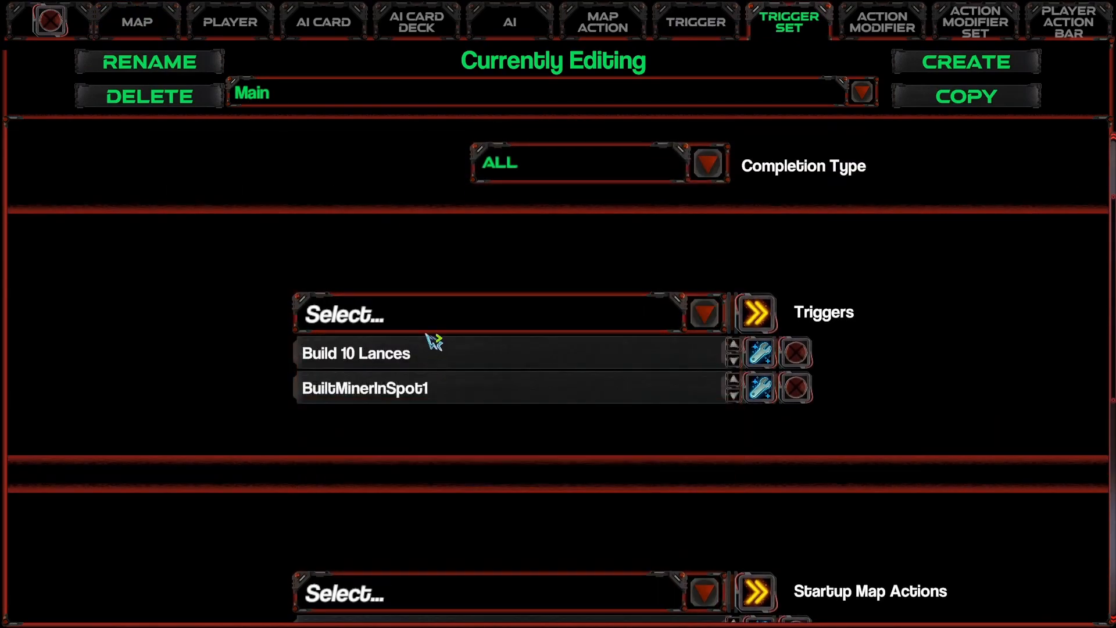
pyautogui.click(437, 319)
pyautogui.click(465, 459)
pyautogui.click(448, 299)
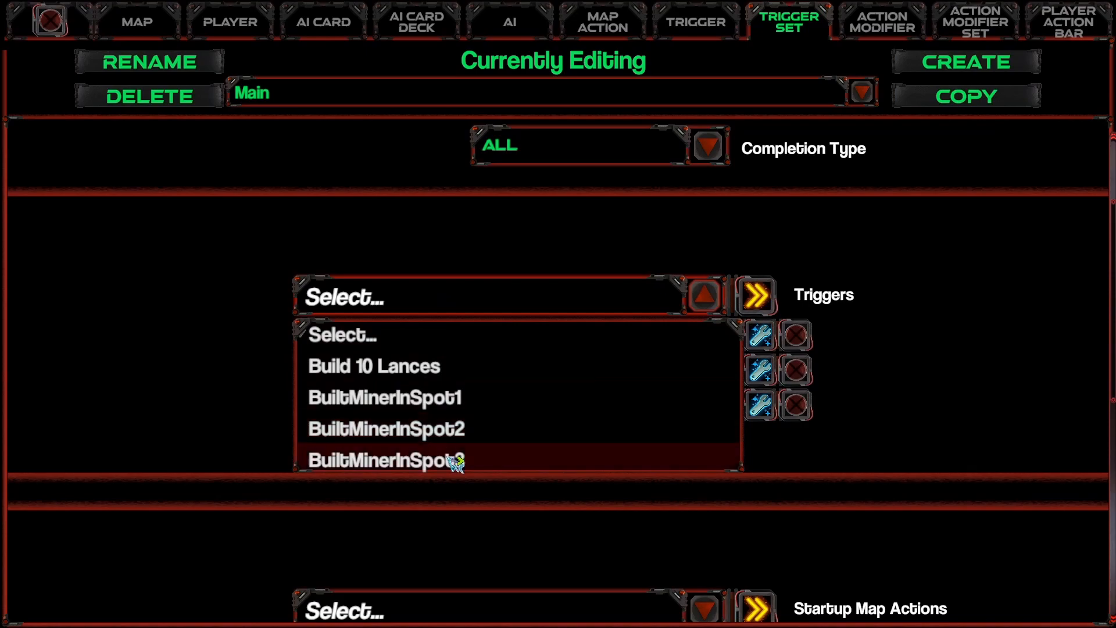
pyautogui.click(455, 459)
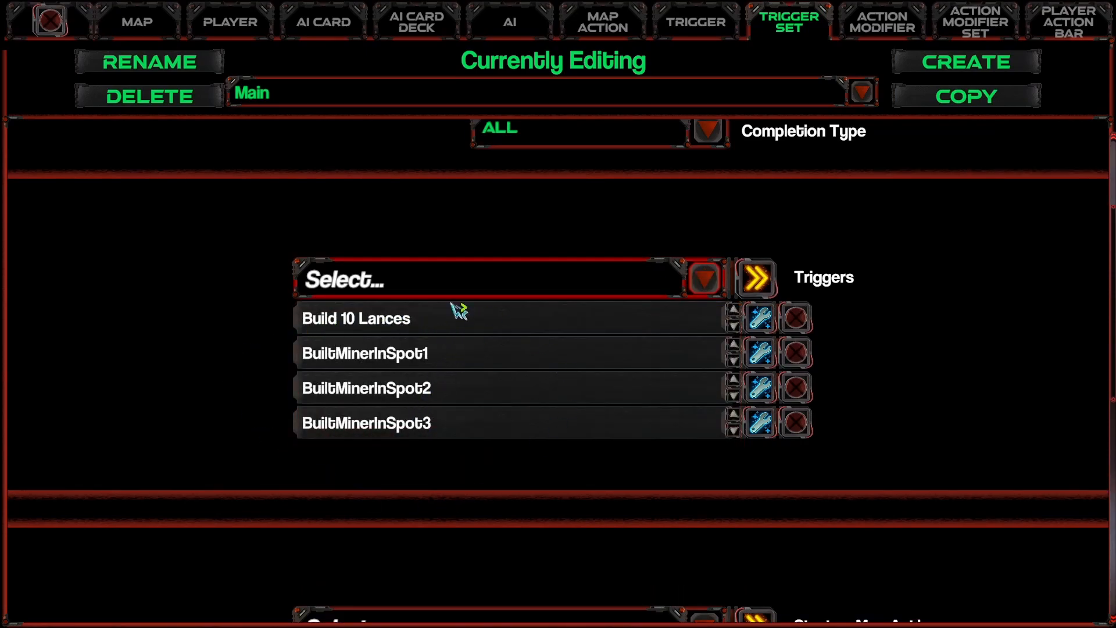
pyautogui.scroll(-1, 470, 453)
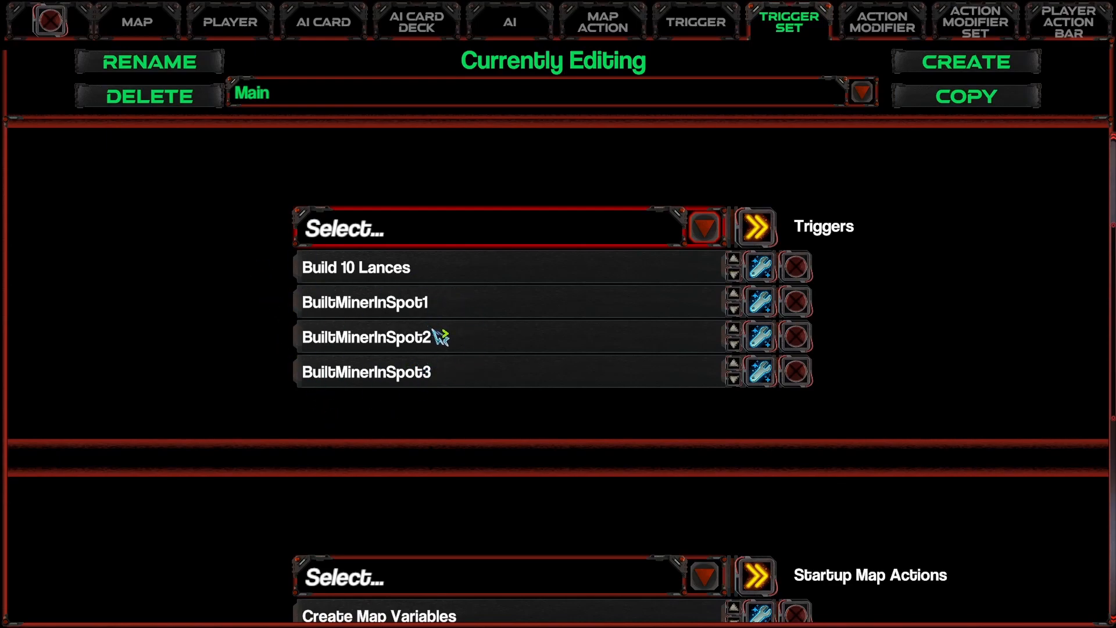
# Step: Create a new trigger of type VARIABLE named "When Miners Built is 2"
pyautogui.click(698, 29)
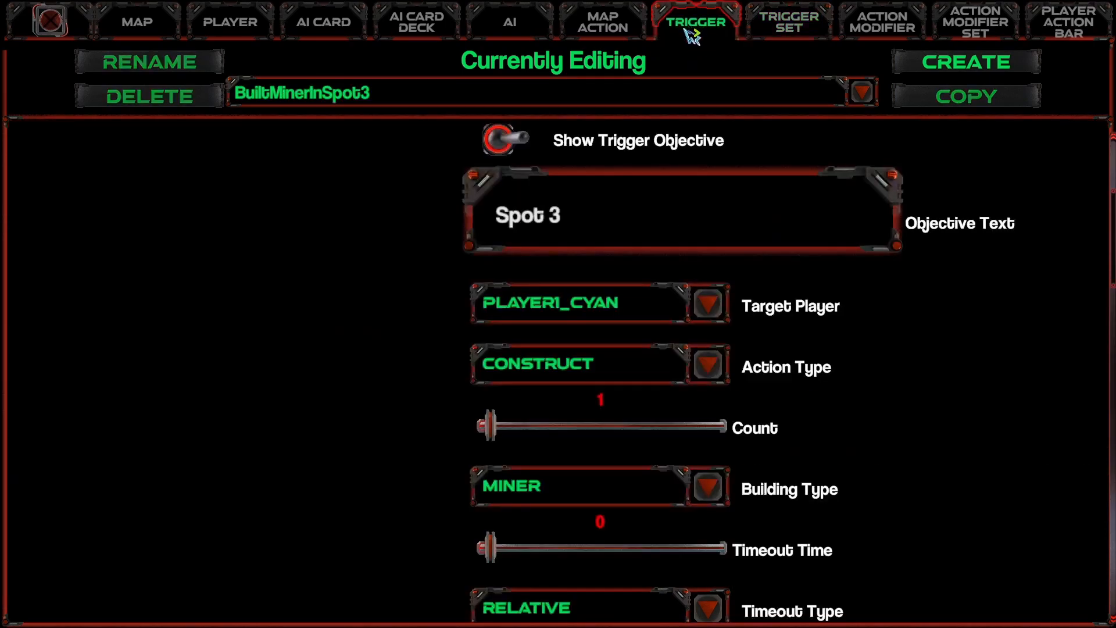
pyautogui.click(978, 63)
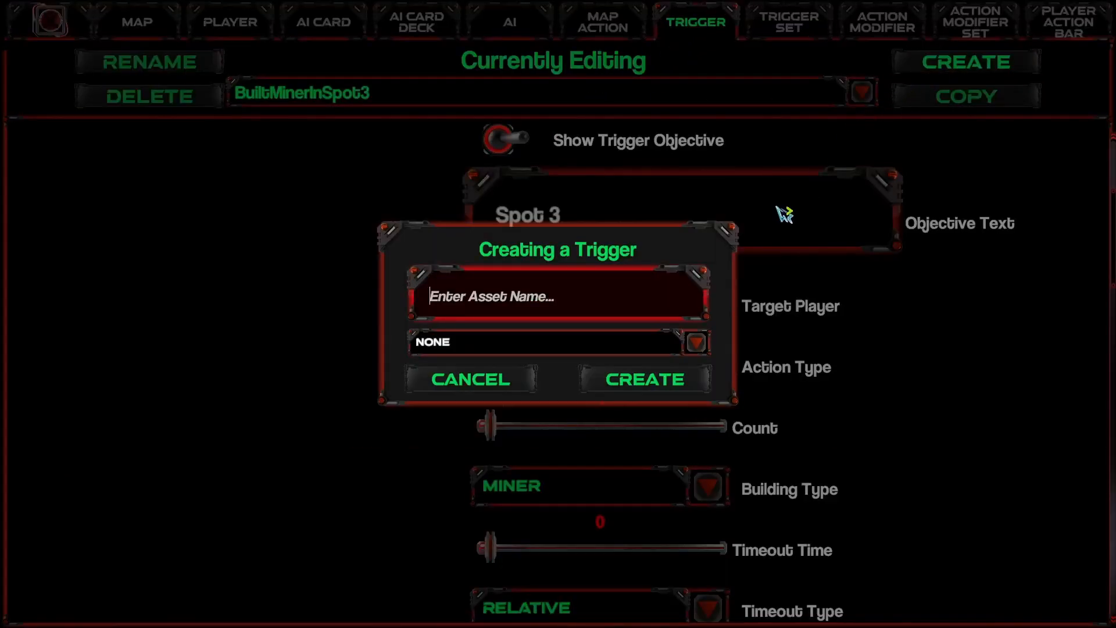
pyautogui.click(574, 349)
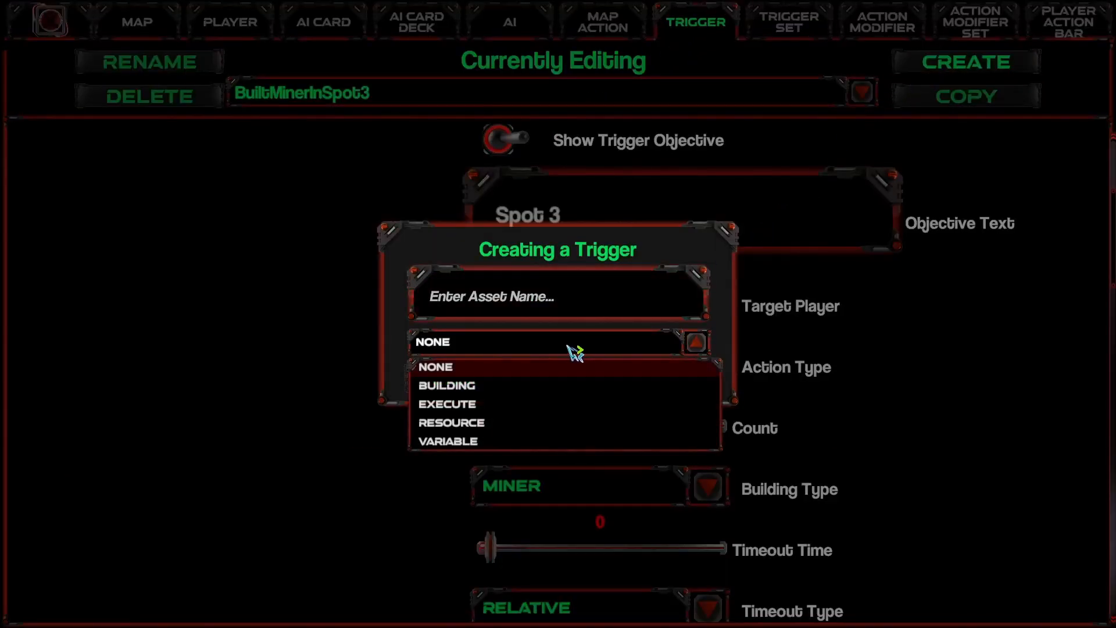
pyautogui.click(459, 443)
pyautogui.click(525, 296)
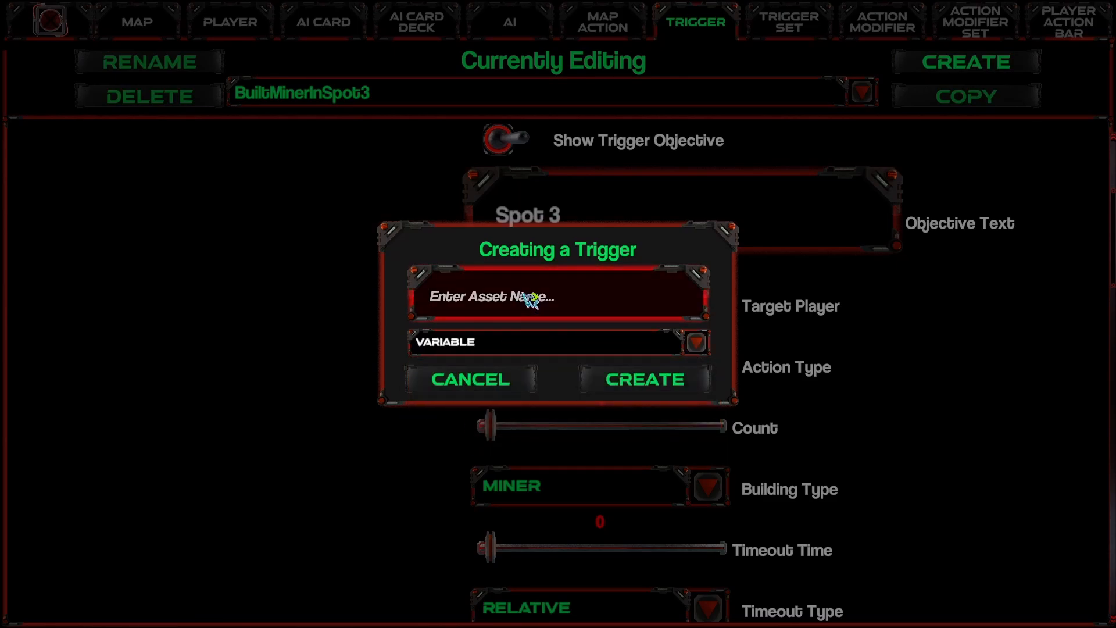
pyautogui.write('When Miners Built is')
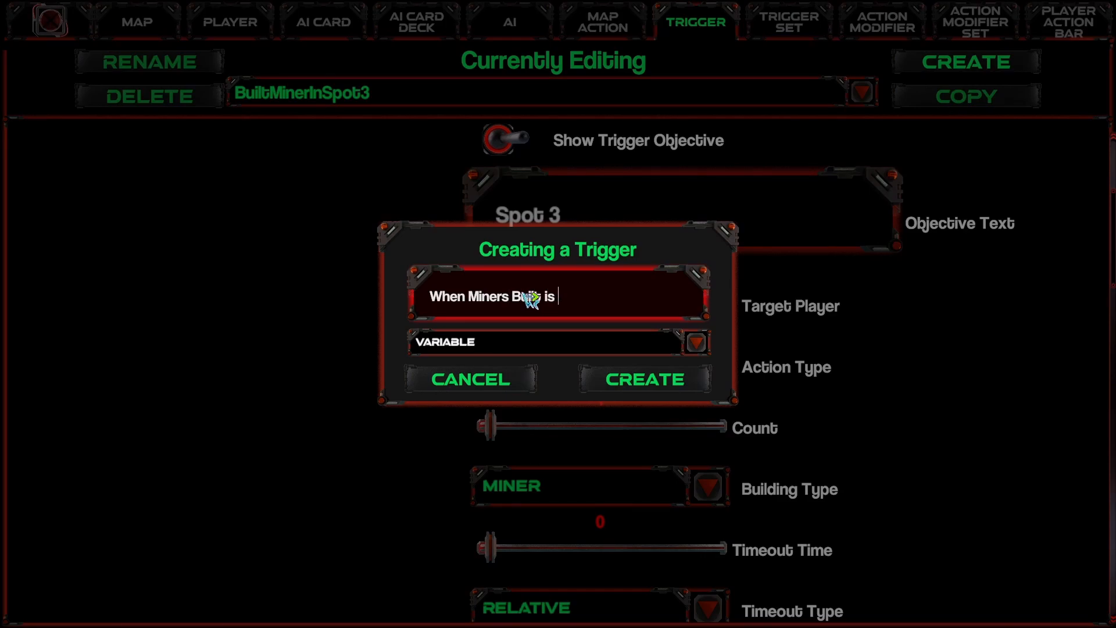
pyautogui.click(635, 386)
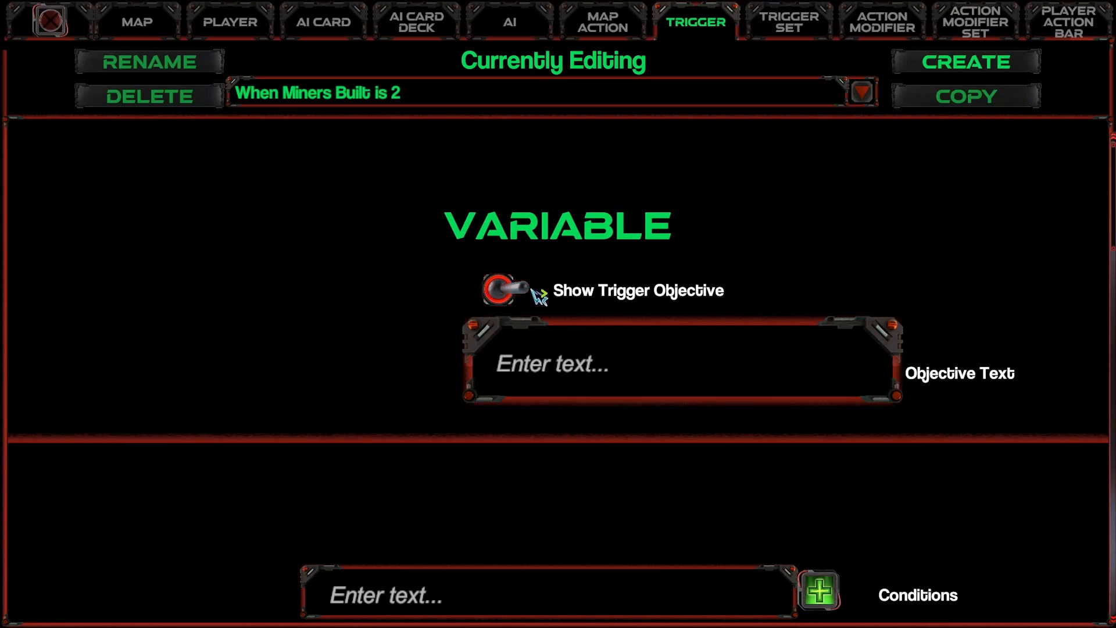
# Step: Add the condition "MinersBuild >= 2" to the When Miners Built is 2 trigger
pyautogui.scroll(-3, 530, 384)
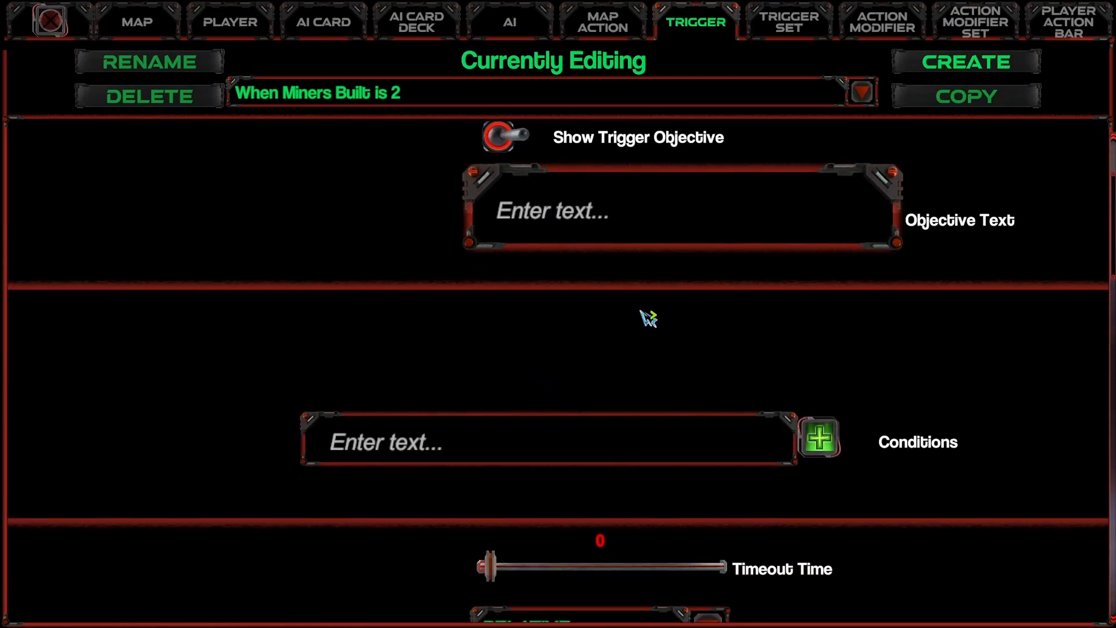
pyautogui.click(552, 463)
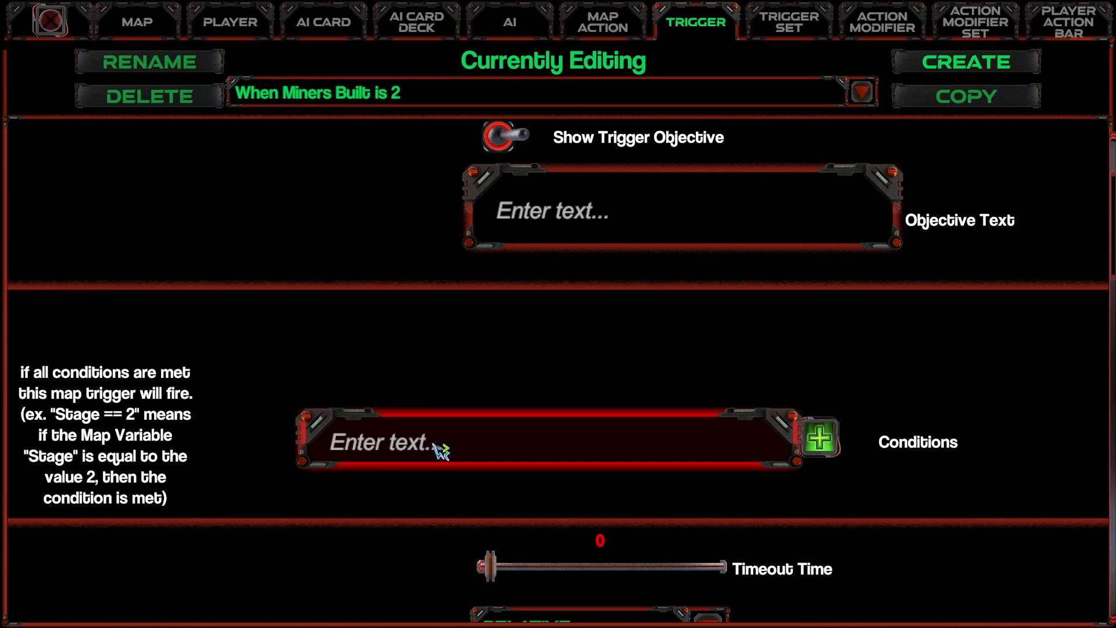
pyautogui.write('MinersBuild')
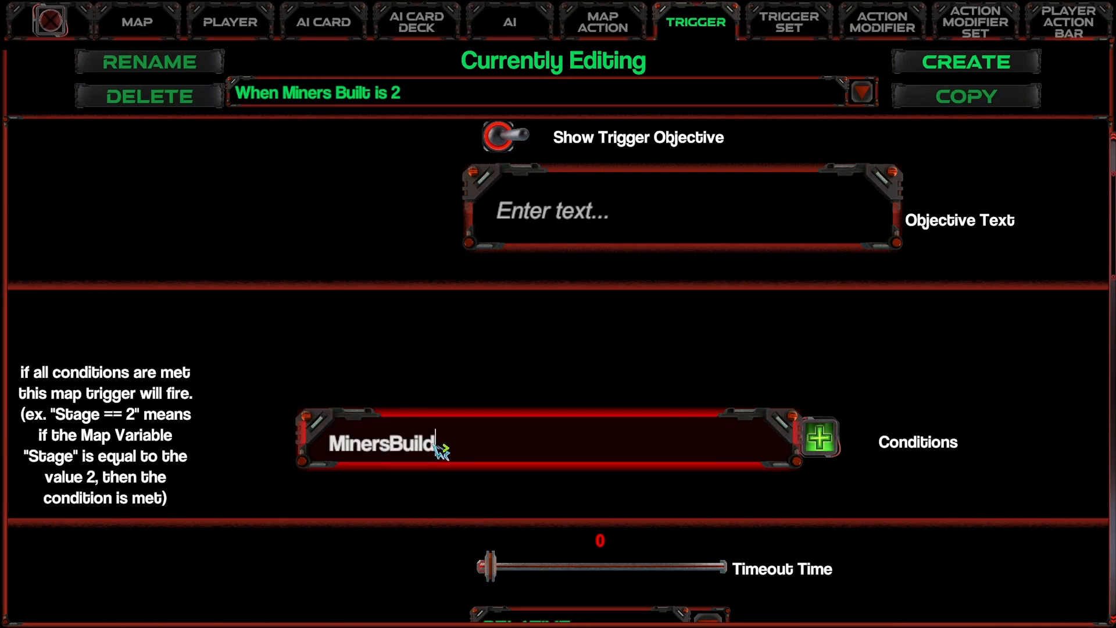
pyautogui.write(' == 2')
pyautogui.click(459, 446)
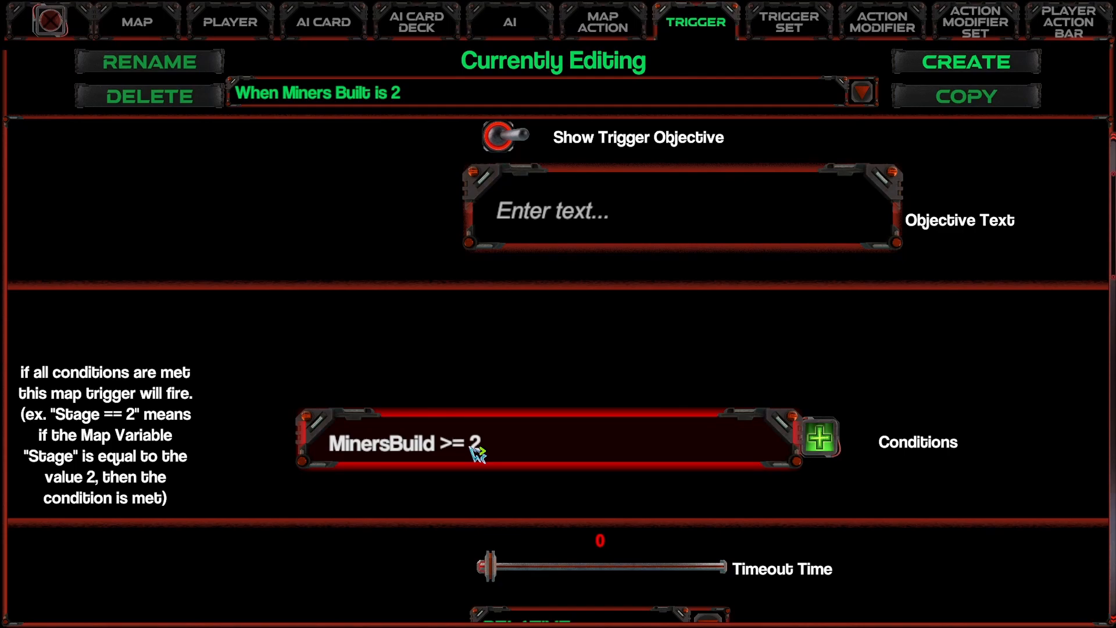
pyautogui.click(820, 439)
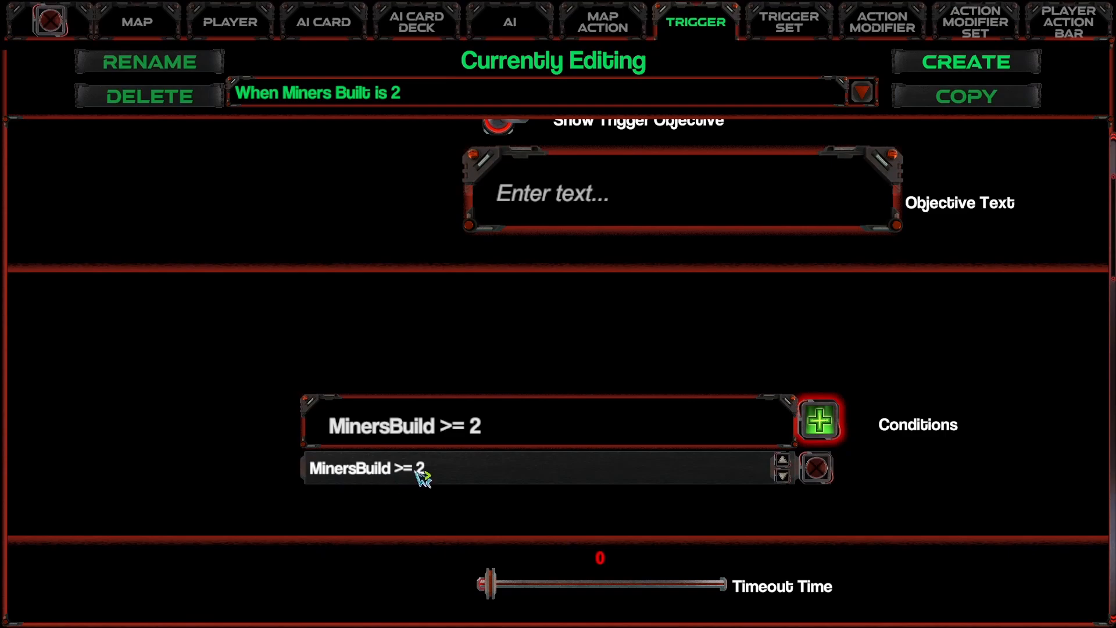
# Step: Enter "You've built 2 miners" as the triggered dialogue of the When Miners Built is 2 trigger
pyautogui.scroll(-5, 417, 473)
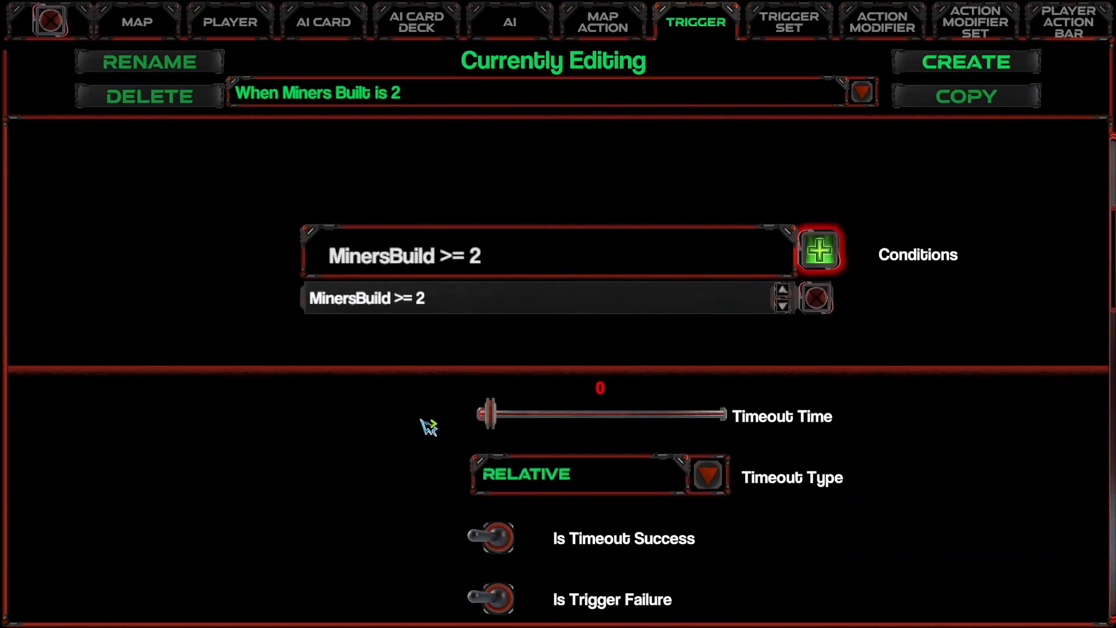
pyautogui.scroll(-12, 428, 426)
pyautogui.scroll(-11, 444, 429)
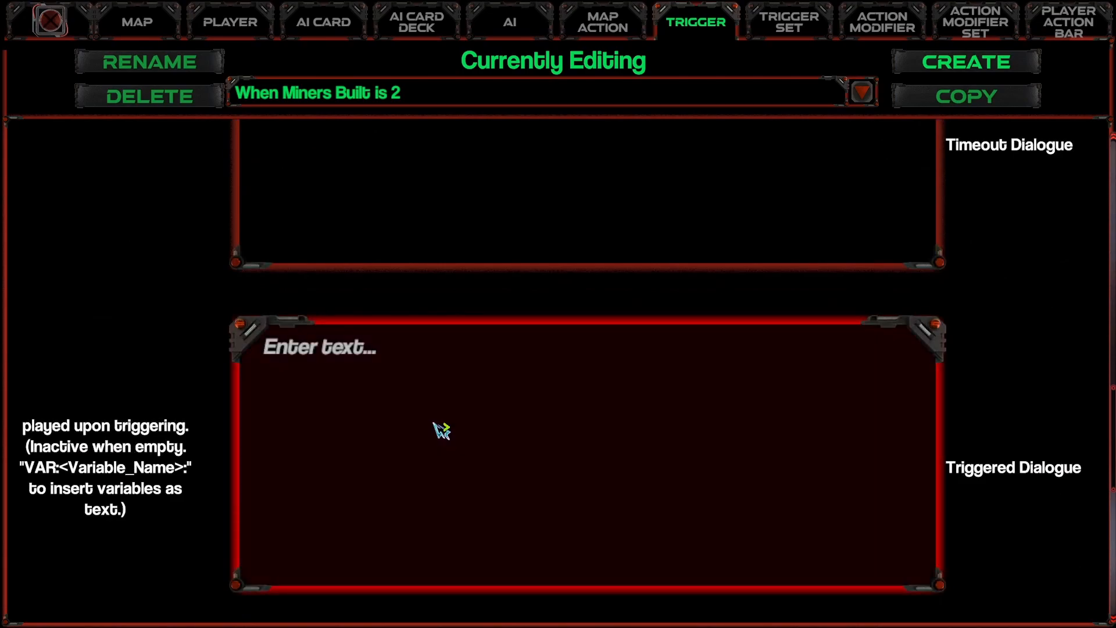
pyautogui.write("You've built 2 miners")
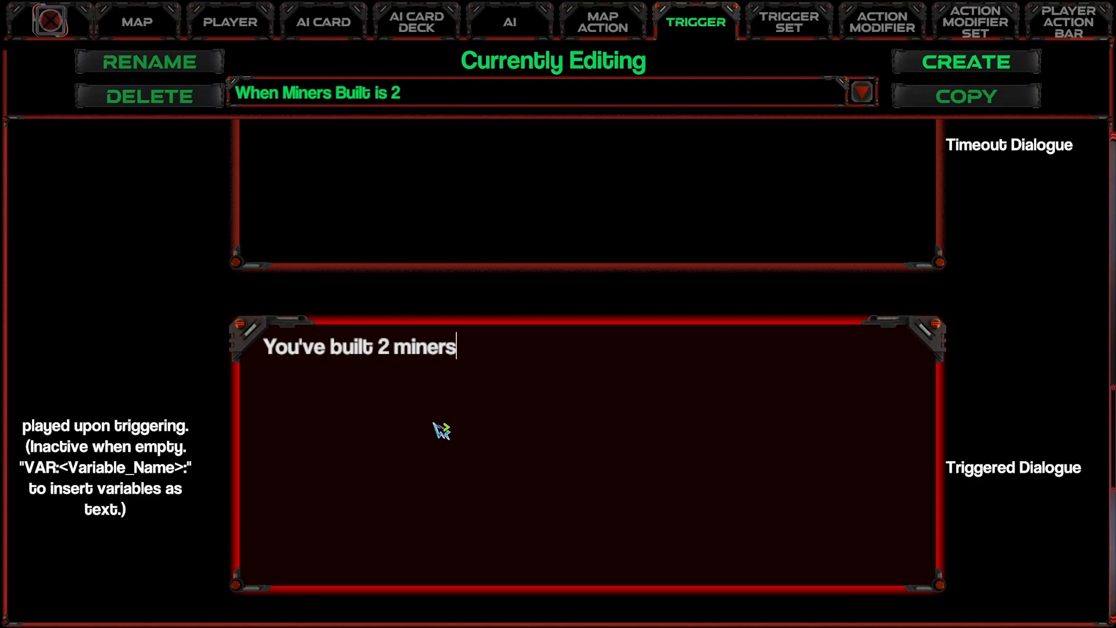
pyautogui.scroll(-16, 442, 430)
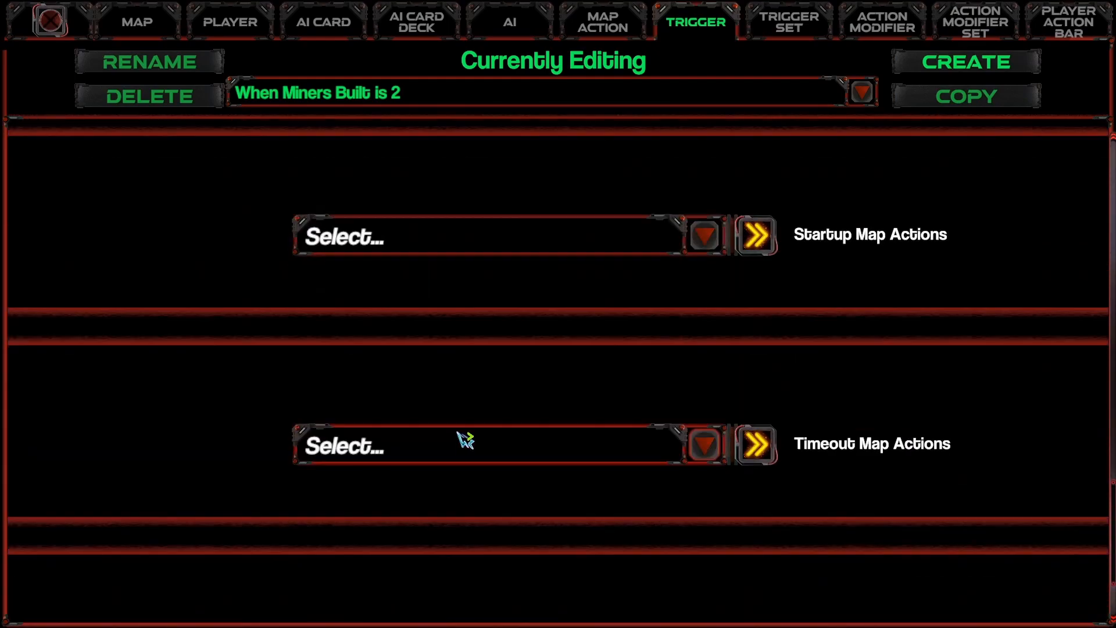
pyautogui.scroll(1, 479, 445)
pyautogui.scroll(20, 482, 445)
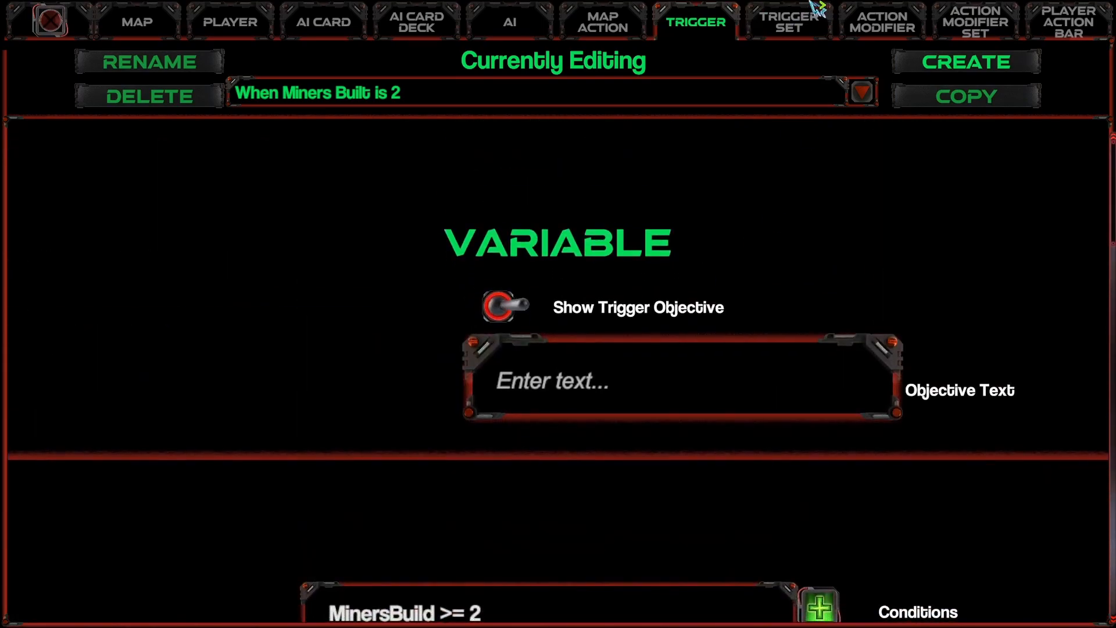
# Step: Add the trigger When Miners Built is 2 to the map's Main trigger set
pyautogui.click(810, 24)
pyautogui.click(162, 26)
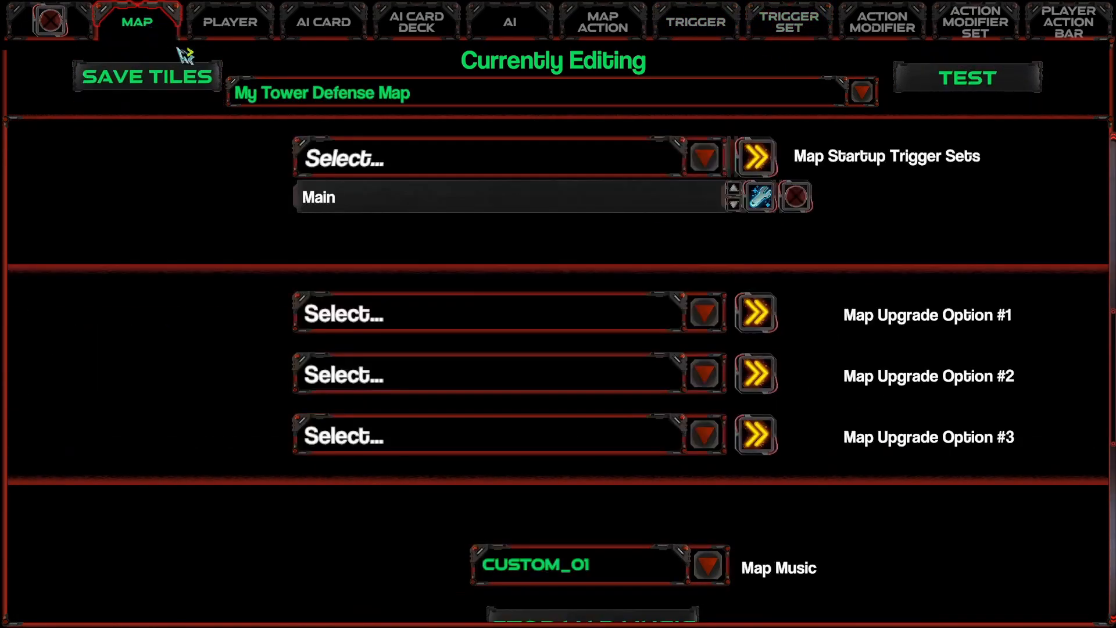
pyautogui.click(759, 197)
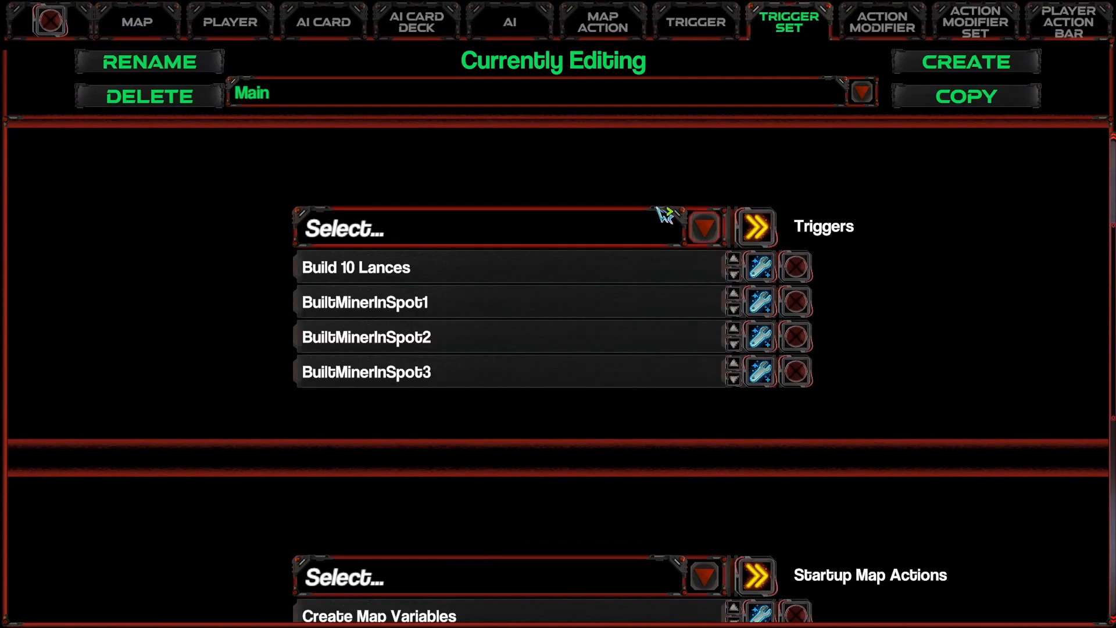
pyautogui.click(657, 233)
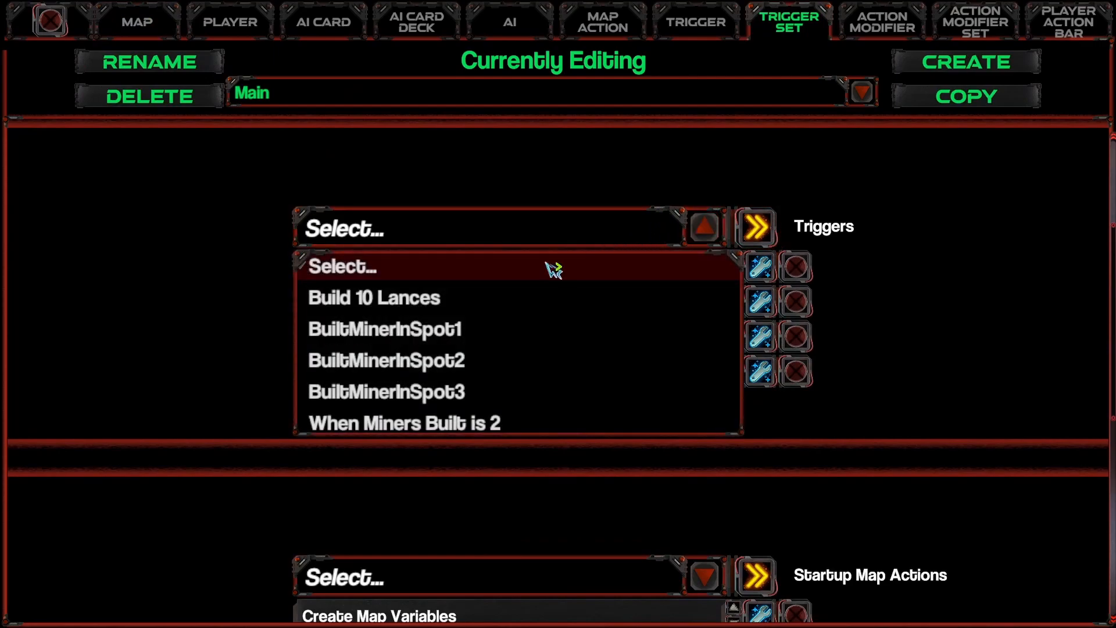
pyautogui.click(405, 431)
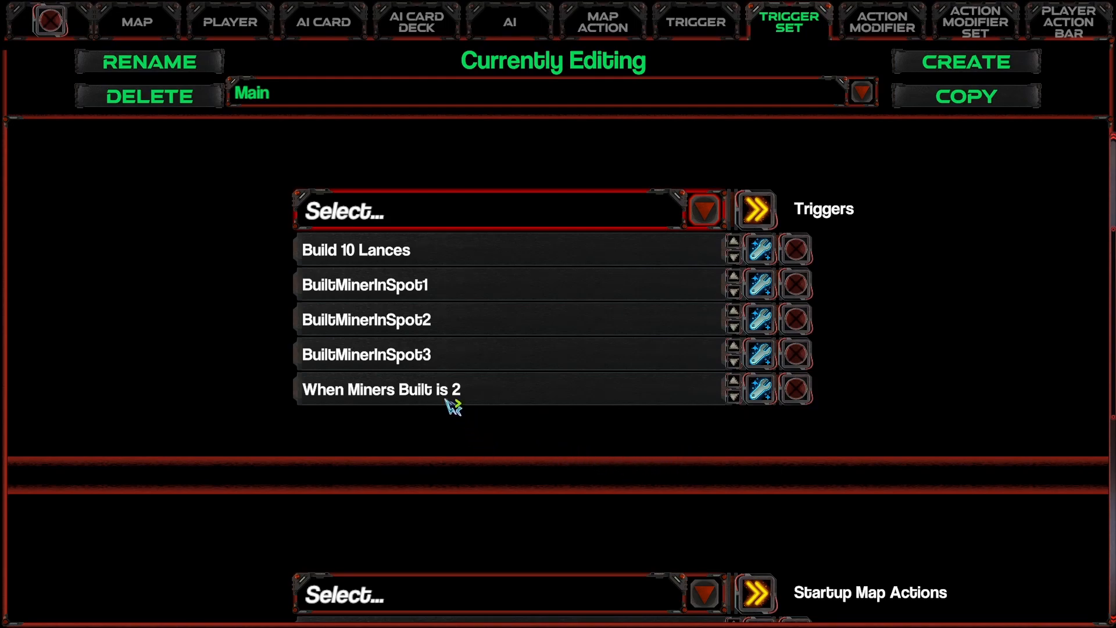
pyautogui.scroll(1, 401, 463)
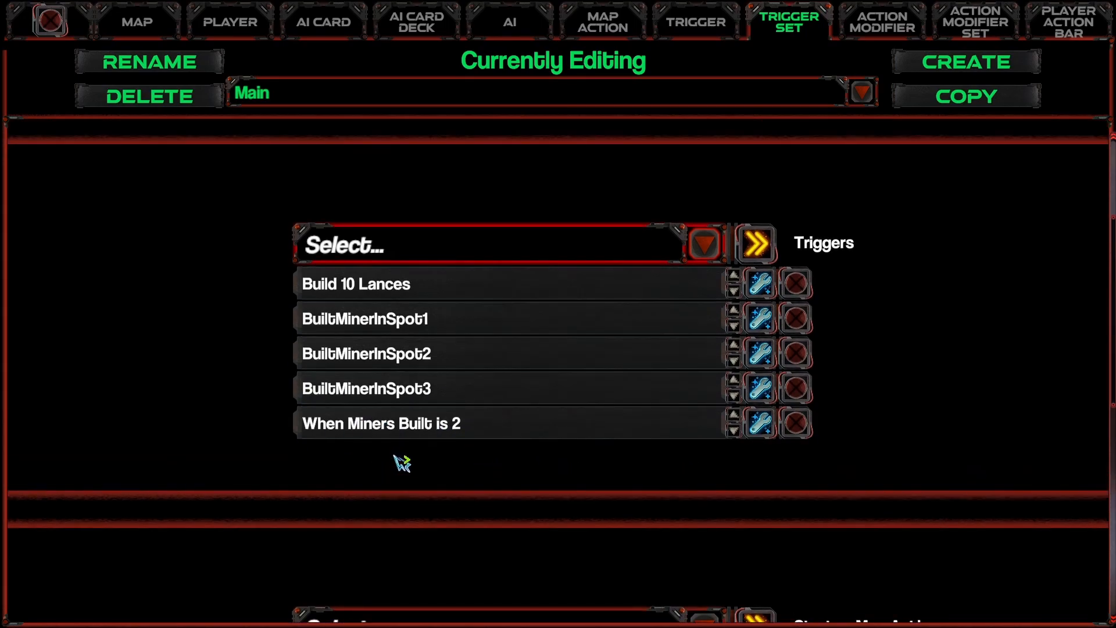
pyautogui.scroll(-2, 401, 462)
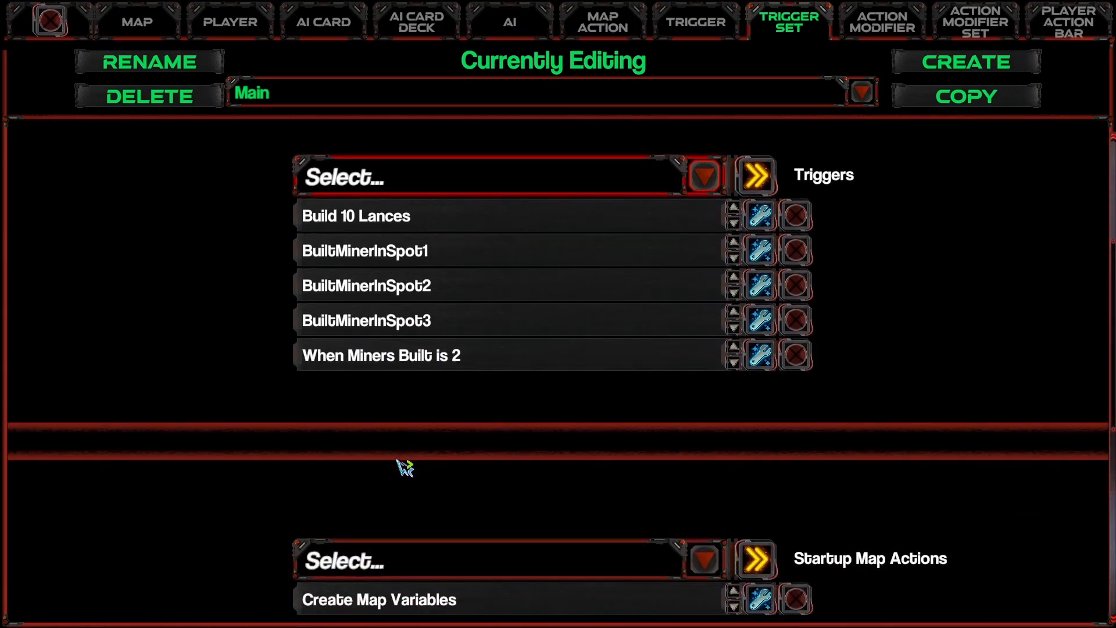
# Step: Launch a test run of the map and check the objectives list and error log
pyautogui.click(138, 23)
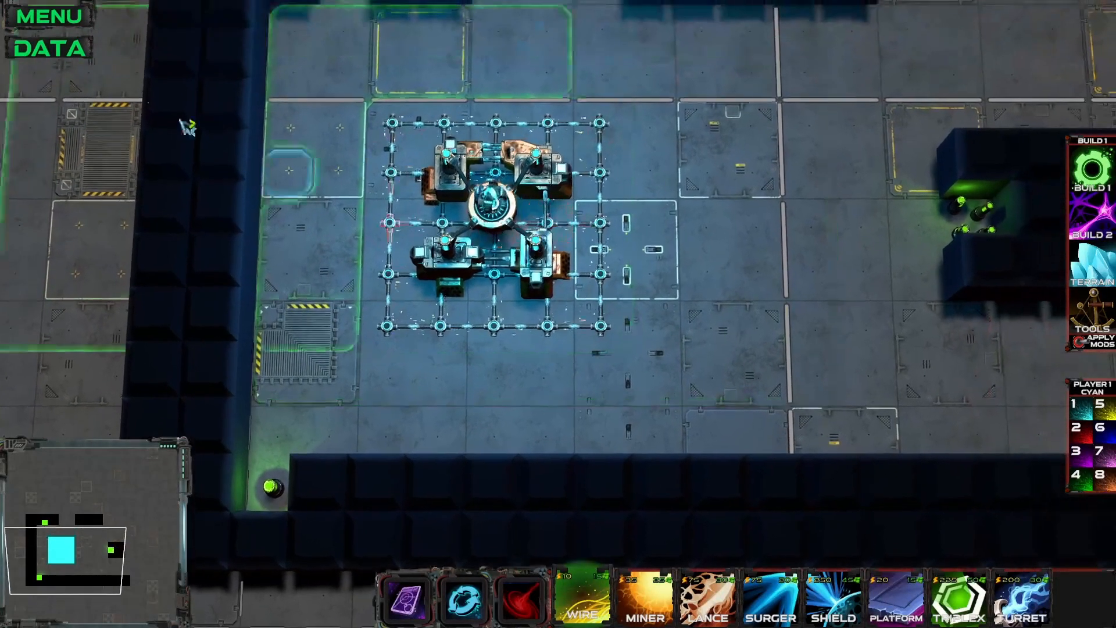
pyautogui.press('Escape')
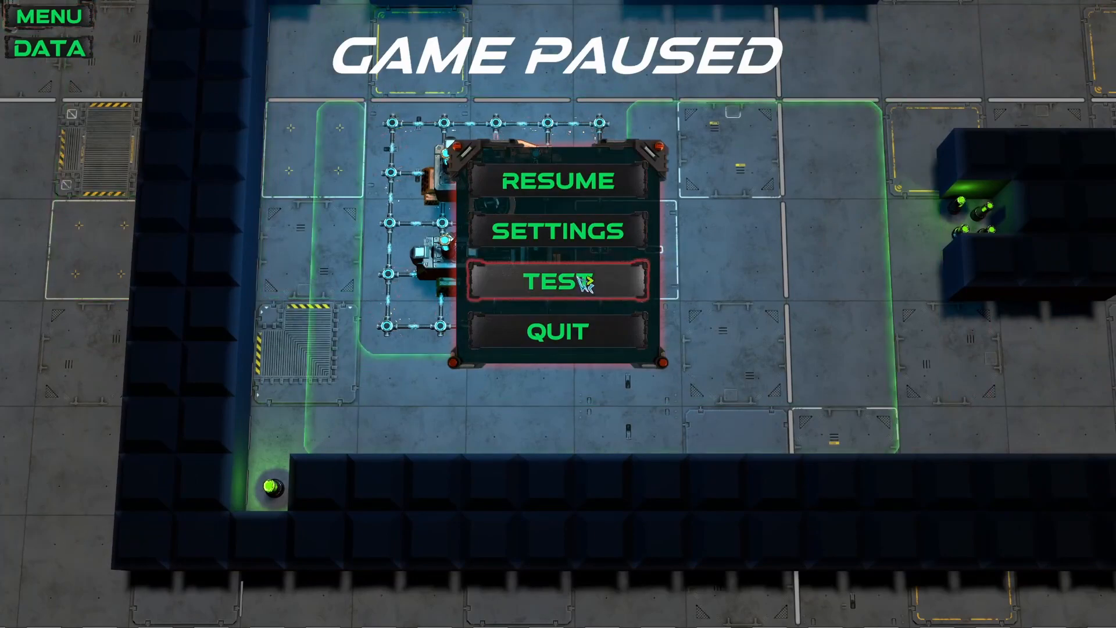
pyautogui.click(585, 284)
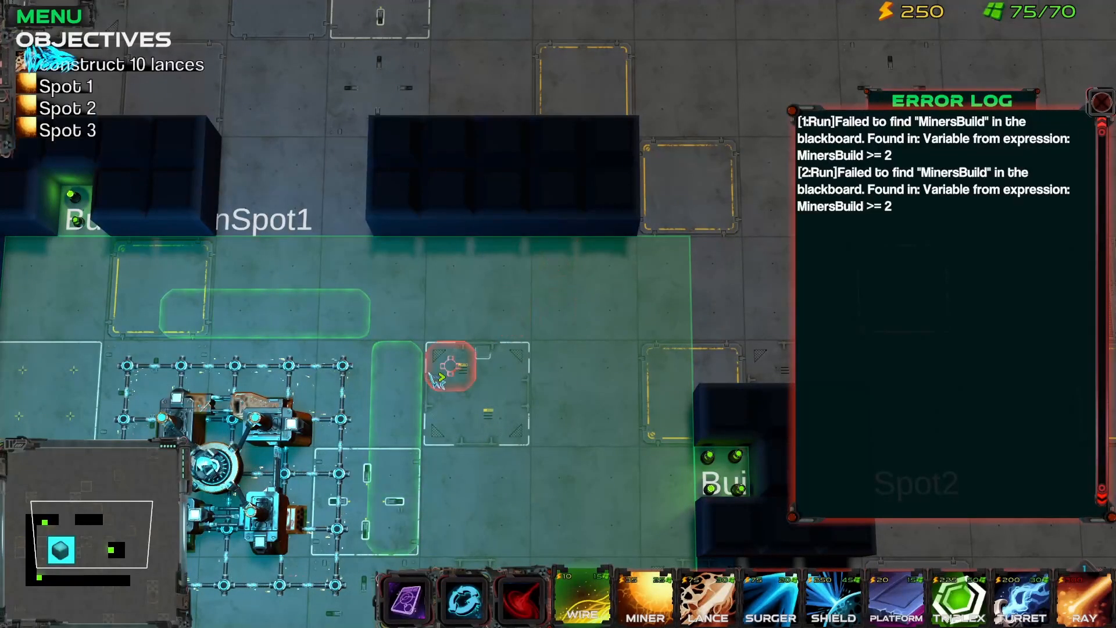
pyautogui.moveTo(430, 375); pyautogui.dragTo(662, 277)
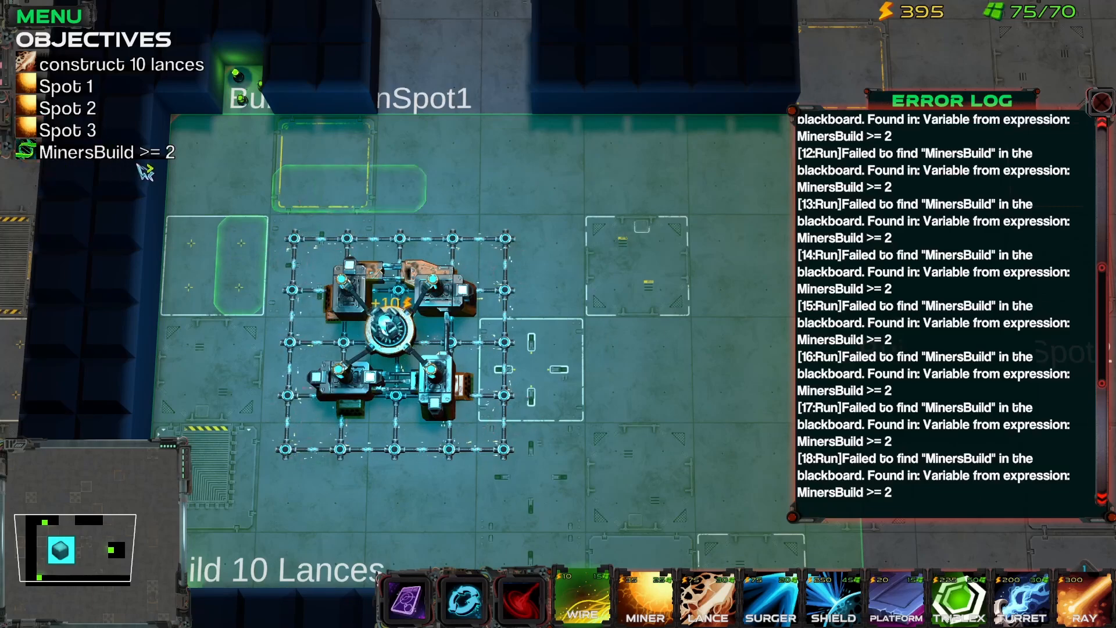
pyautogui.moveTo(427, 262); pyautogui.dragTo(515, 340)
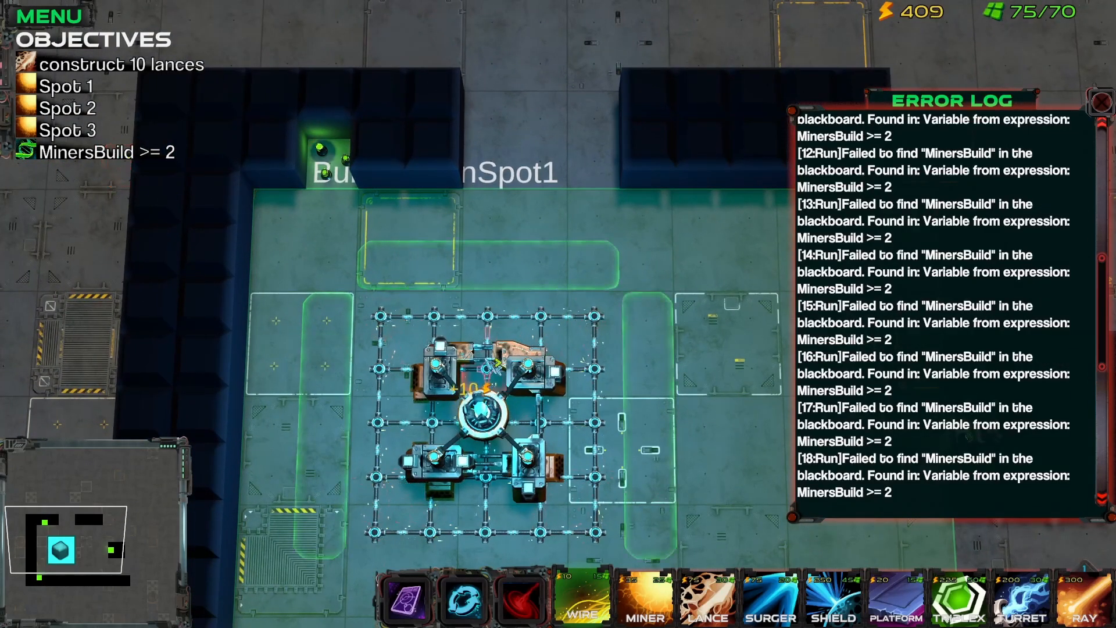
# Step: Test Spot 1 by laying wire from the base to the green resource tile north of it and placing a miner there
pyautogui.moveTo(327, 317); pyautogui.dragTo(335, 173)
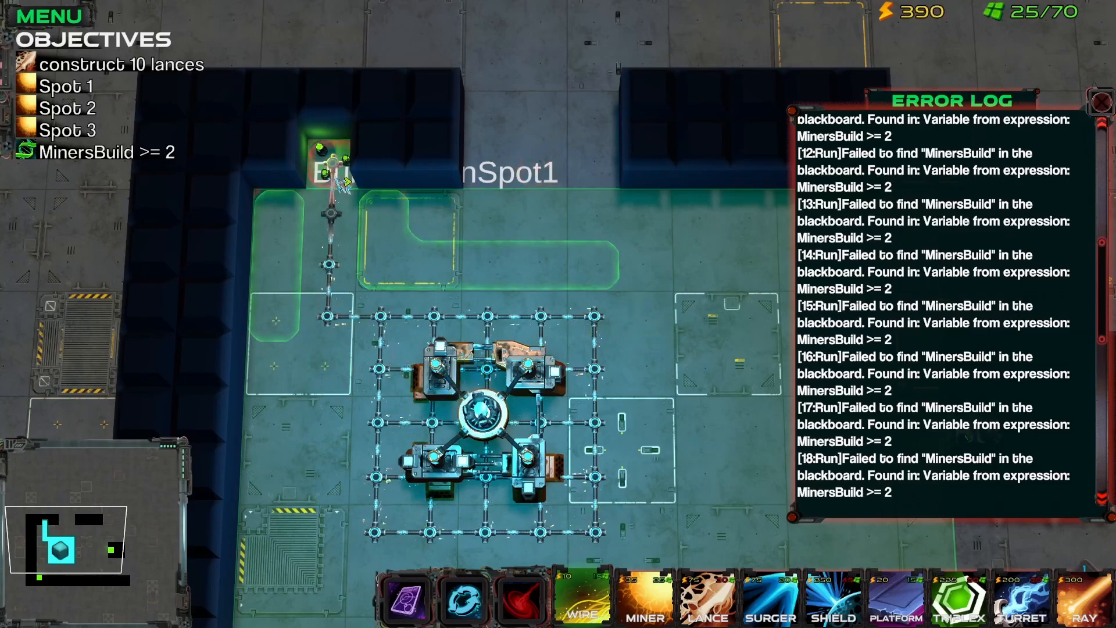
pyautogui.press('s')
pyautogui.press('w')
pyautogui.press('d')
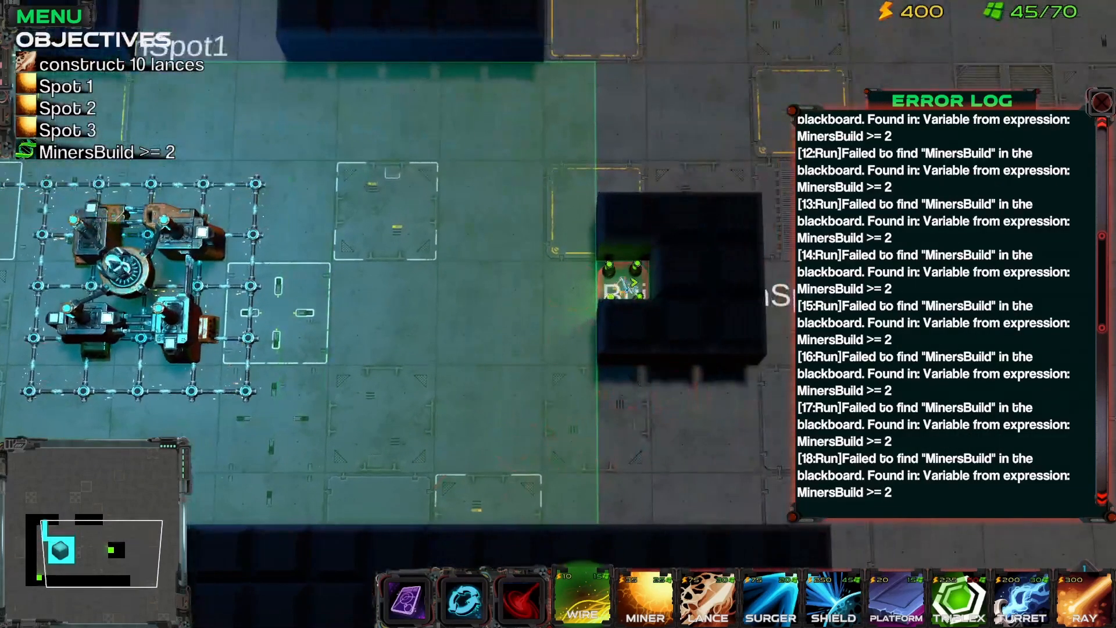
pyautogui.press('w')
pyautogui.press('a')
pyautogui.press('2')
pyautogui.click(244, 260)
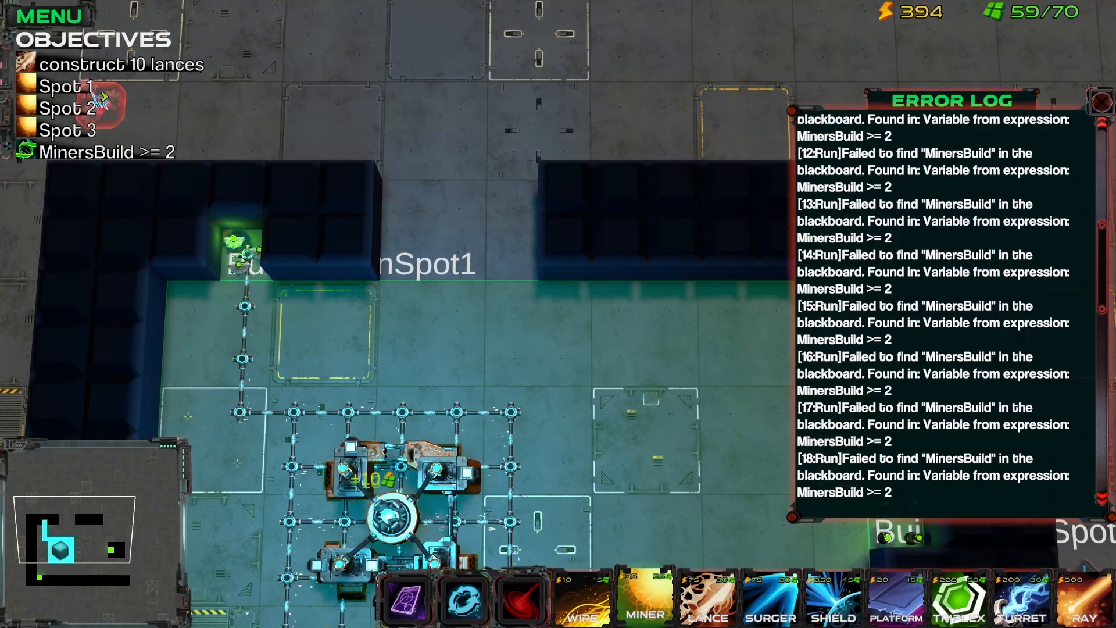
# Step: Test Spot 2 by laying wire from the base to the resource tile in the eastern block and placing miners on it
pyautogui.moveTo(526, 416); pyautogui.dragTo(332, 298)
pyautogui.press('1')
pyautogui.moveTo(368, 401); pyautogui.dragTo(692, 403)
pyautogui.press('2')
pyautogui.click(698, 405)
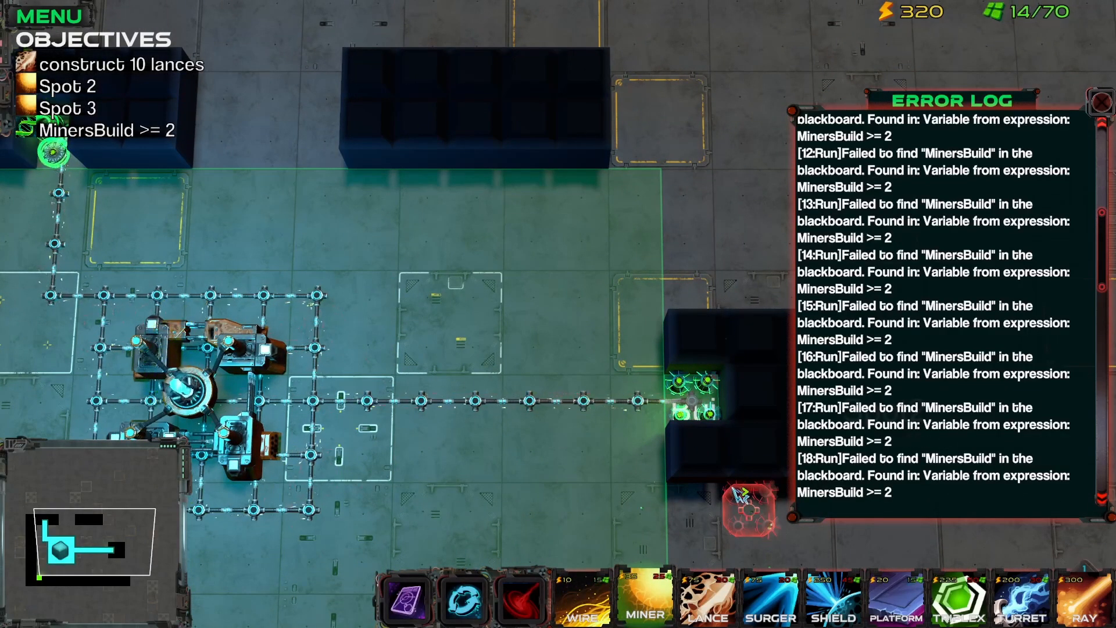
pyautogui.click(683, 413)
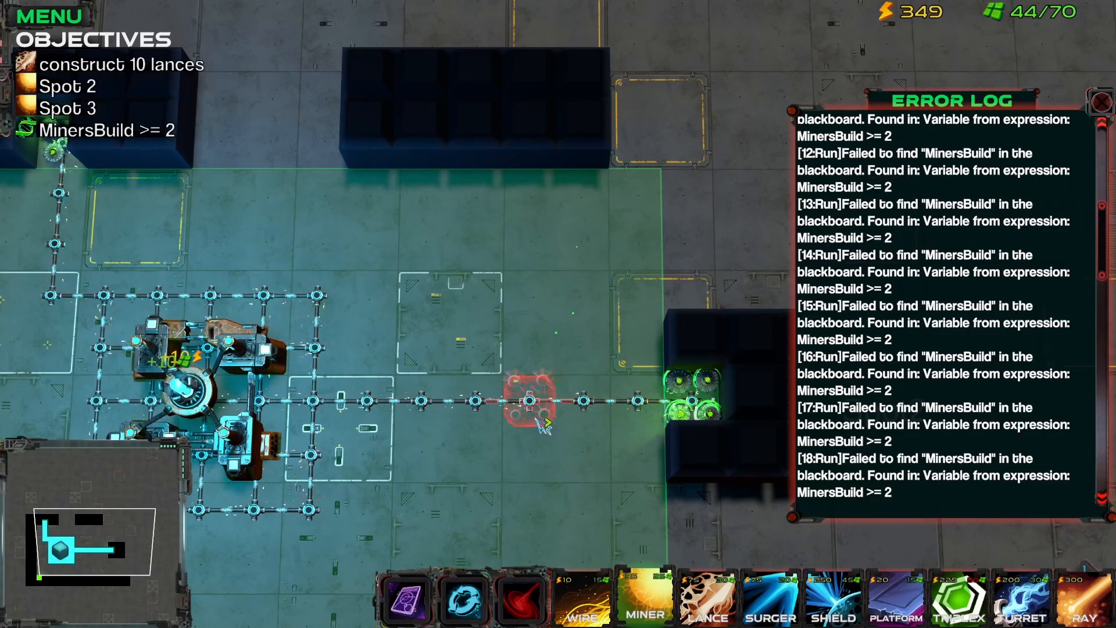
# Step: Return from the test run to the map editor and open the When Miners Built is 2 trigger for editing
pyautogui.click(51, 18)
pyautogui.click(570, 277)
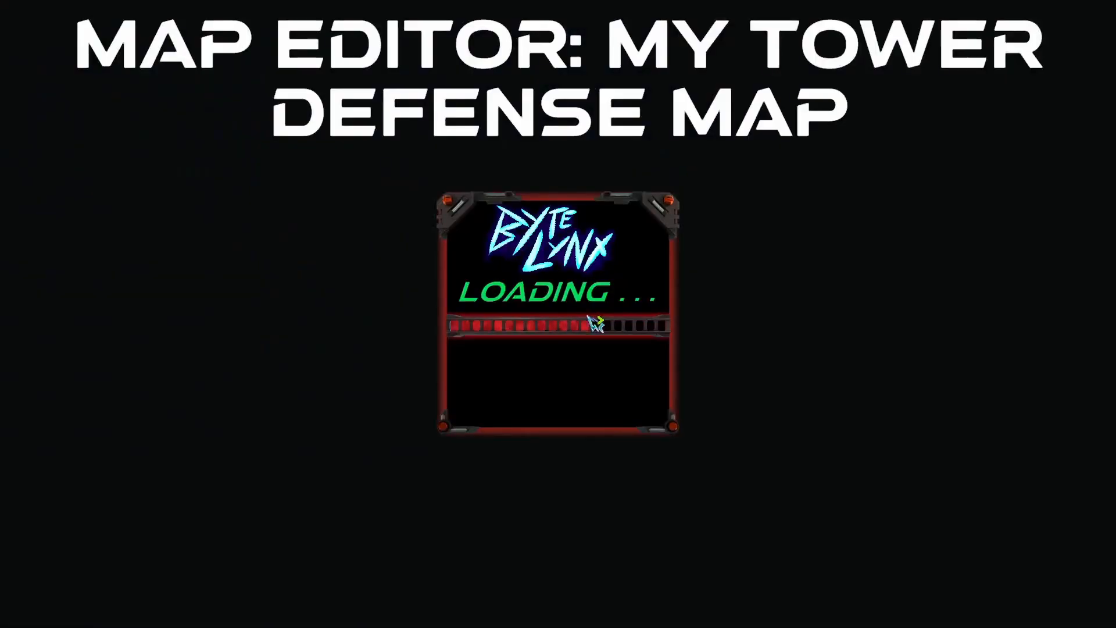
pyautogui.click(47, 52)
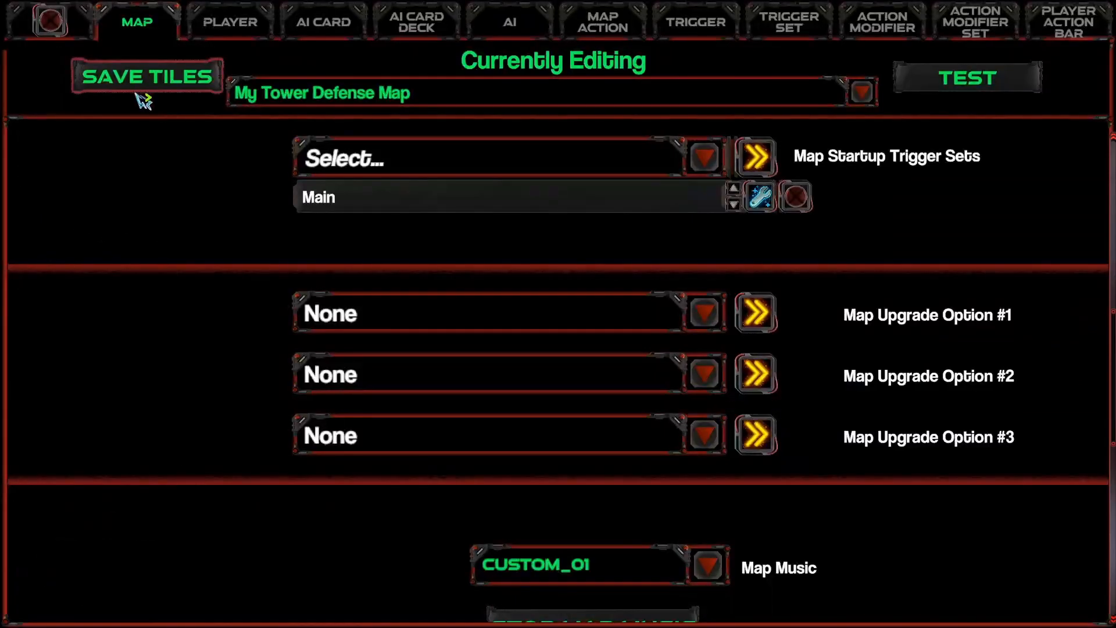
pyautogui.click(701, 27)
pyautogui.click(336, 102)
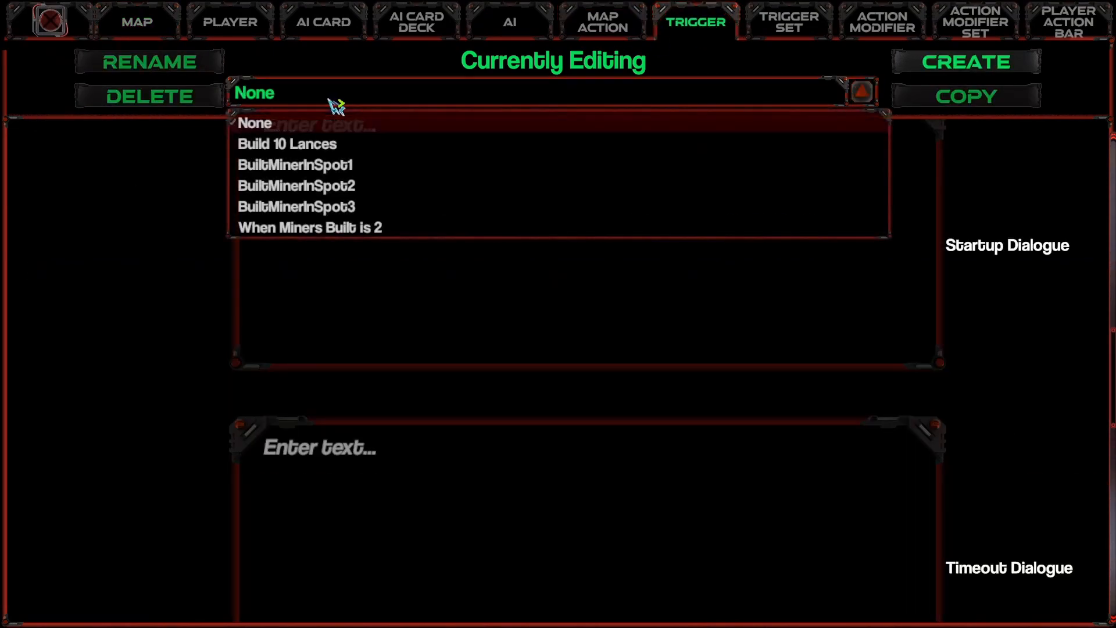
pyautogui.click(349, 228)
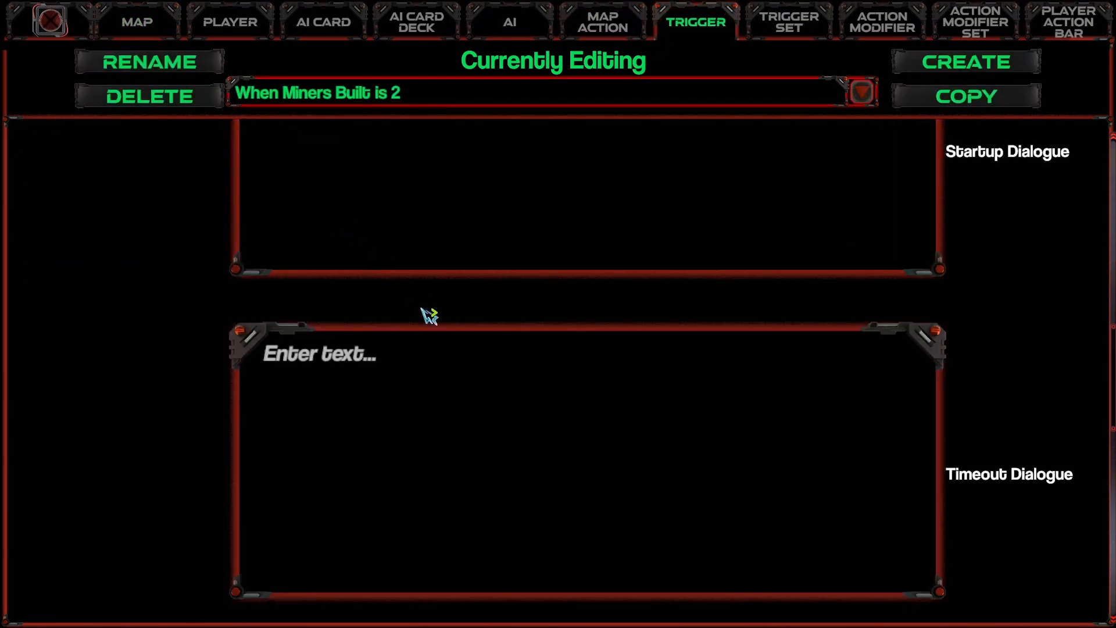
# Step: Replace the misspelled condition of the When Miners Built is 2 trigger with MinersBuilt >= 2
pyautogui.scroll(-5, 468, 349)
pyautogui.scroll(1, 395, 407)
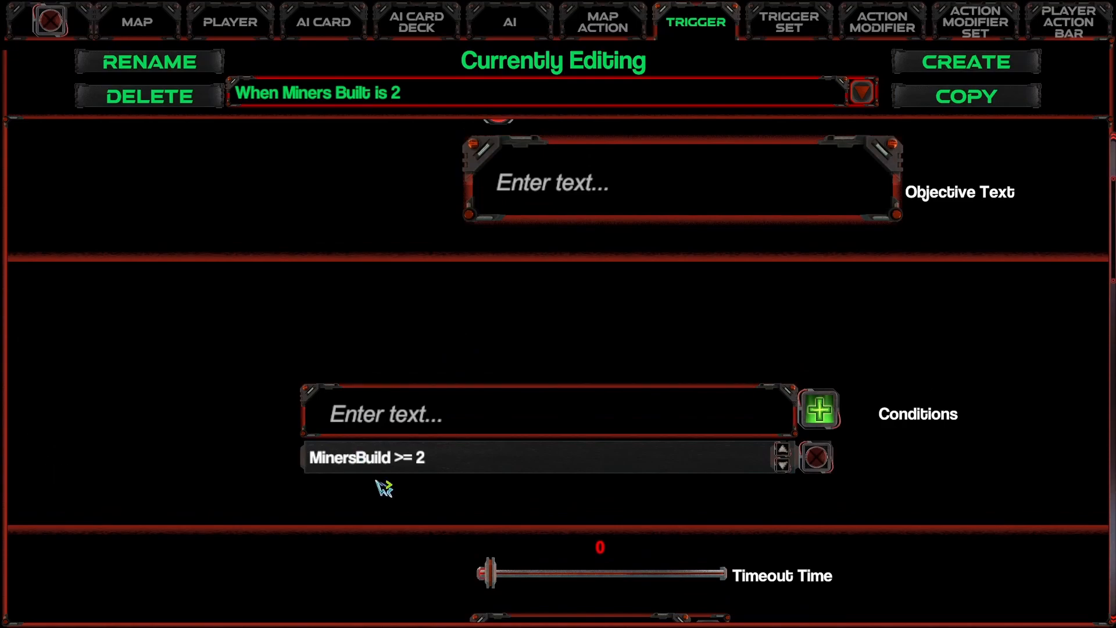
pyautogui.click(816, 458)
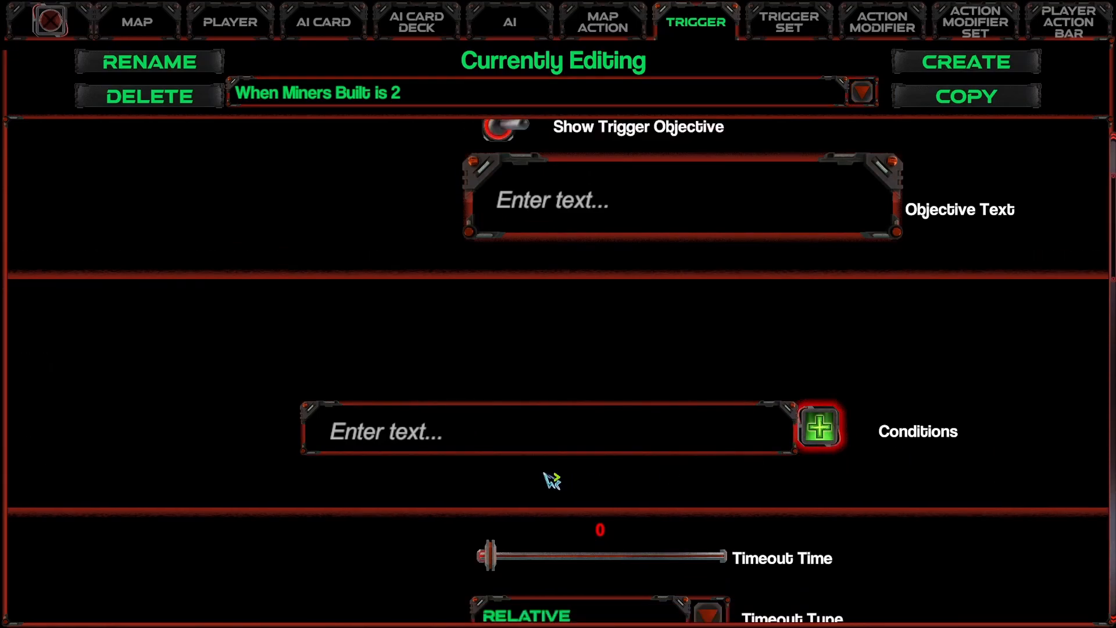
pyautogui.click(687, 433)
pyautogui.write('MinersBuilt')
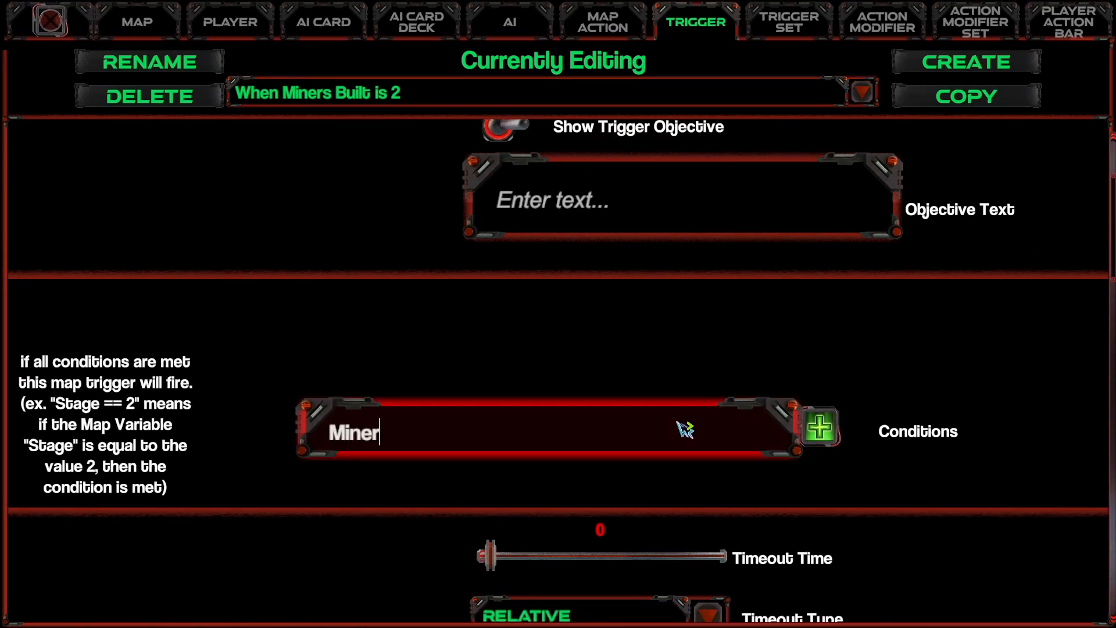
pyautogui.click(822, 429)
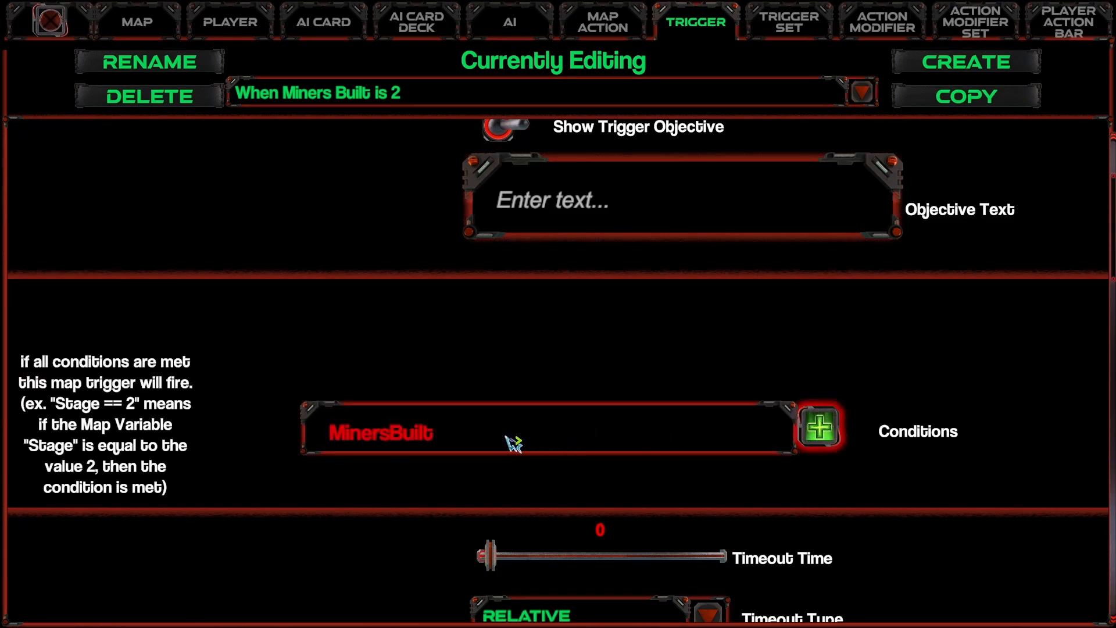
pyautogui.click(539, 441)
pyautogui.click(539, 439)
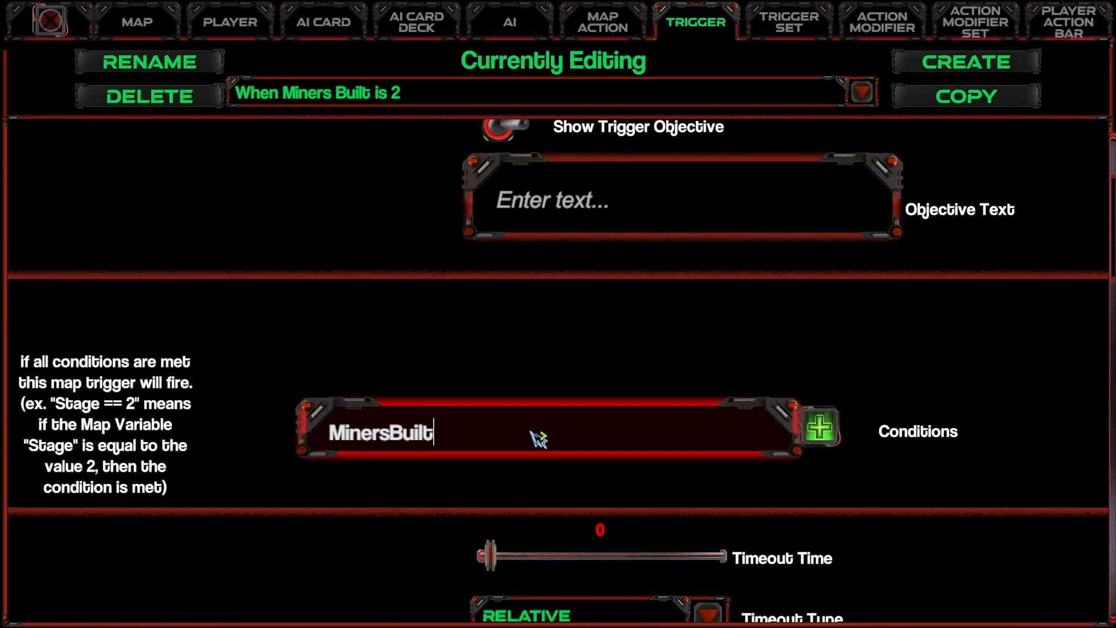
pyautogui.click(831, 437)
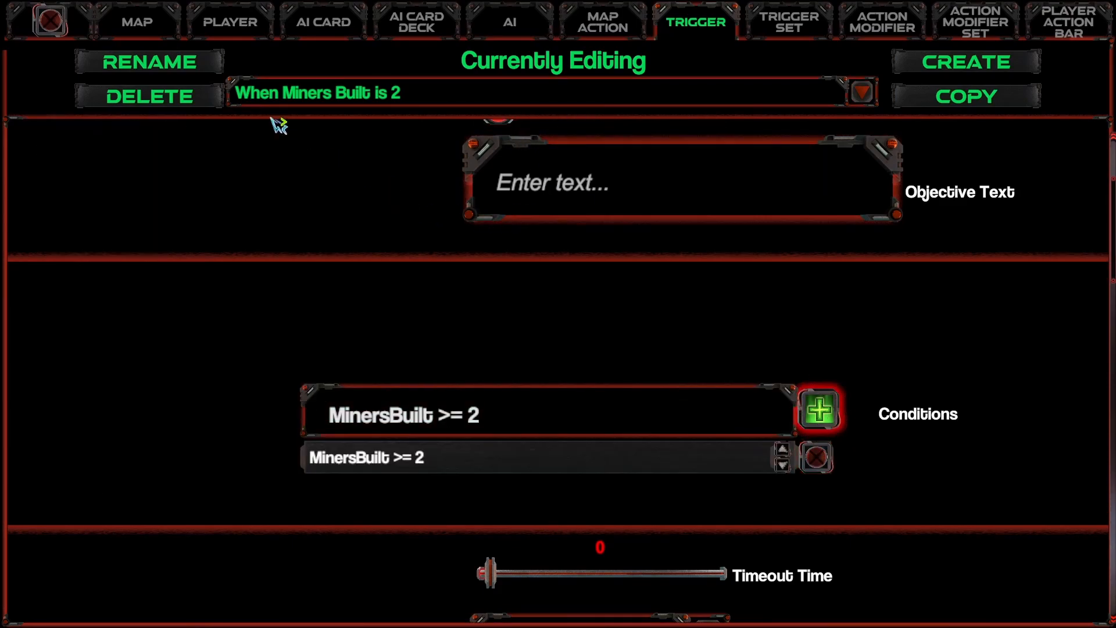
# Step: Launch a test run, lay wire from the base to the resource tile northwest of it, and place a miner there
pyautogui.click(132, 24)
pyautogui.click(50, 21)
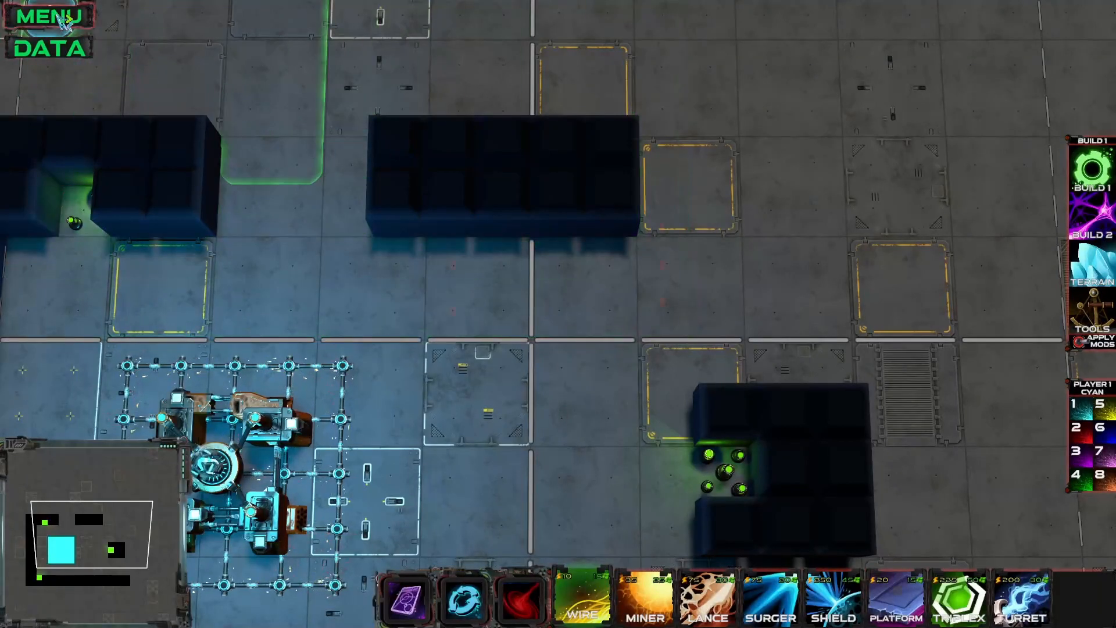
pyautogui.click(49, 16)
pyautogui.click(642, 281)
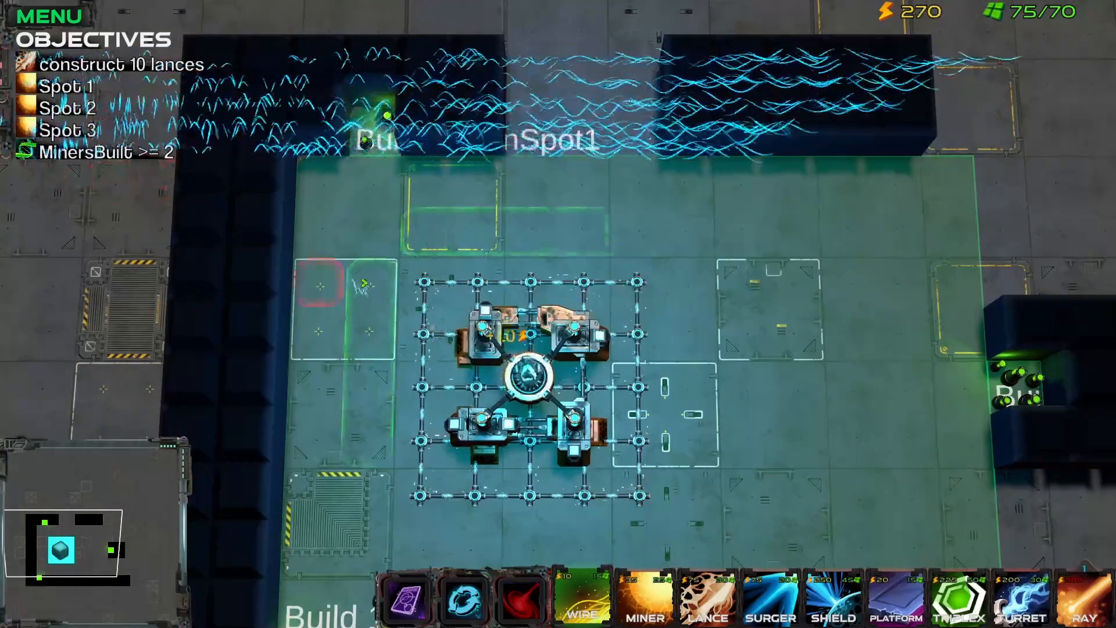
pyautogui.click(374, 180)
pyautogui.press('2')
pyautogui.click(381, 138)
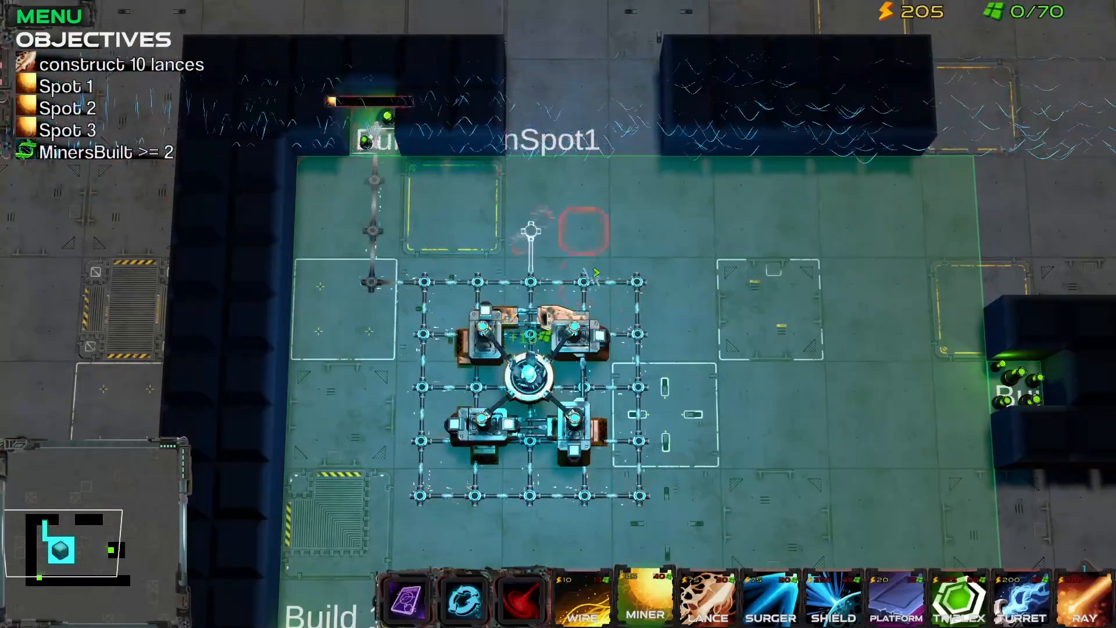
# Step: Lay wire from the base's lower edge to the southwest resource tile and place a miner there
pyautogui.press('1')
pyautogui.press('s')
pyautogui.click(324, 343)
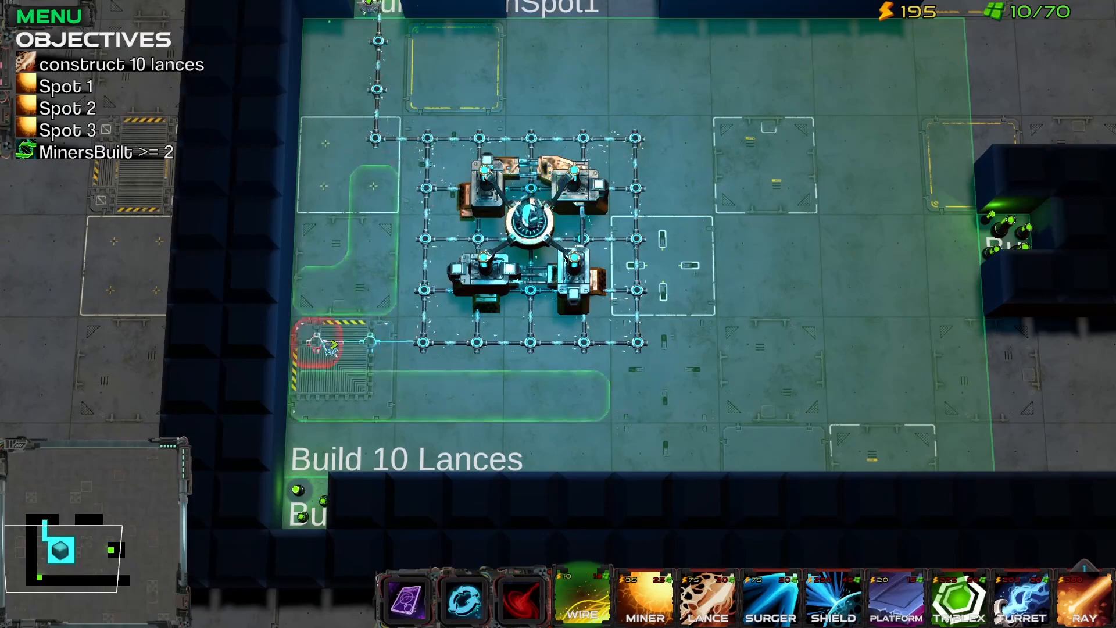
pyautogui.click(314, 505)
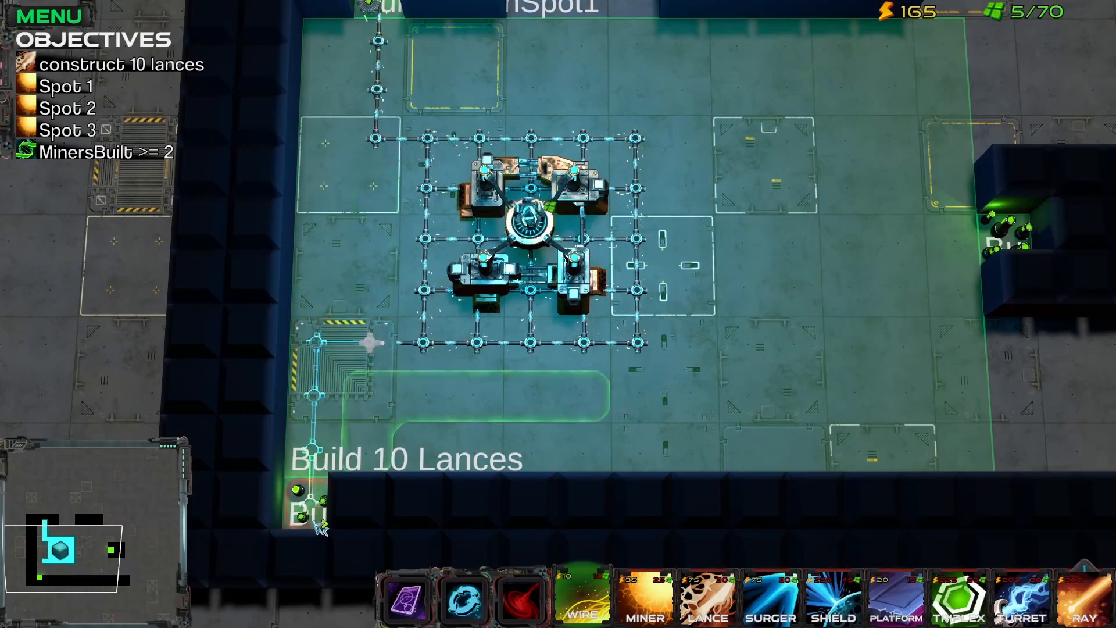
pyautogui.press('2')
pyautogui.click(313, 506)
pyautogui.moveTo(550, 347); pyautogui.dragTo(596, 464)
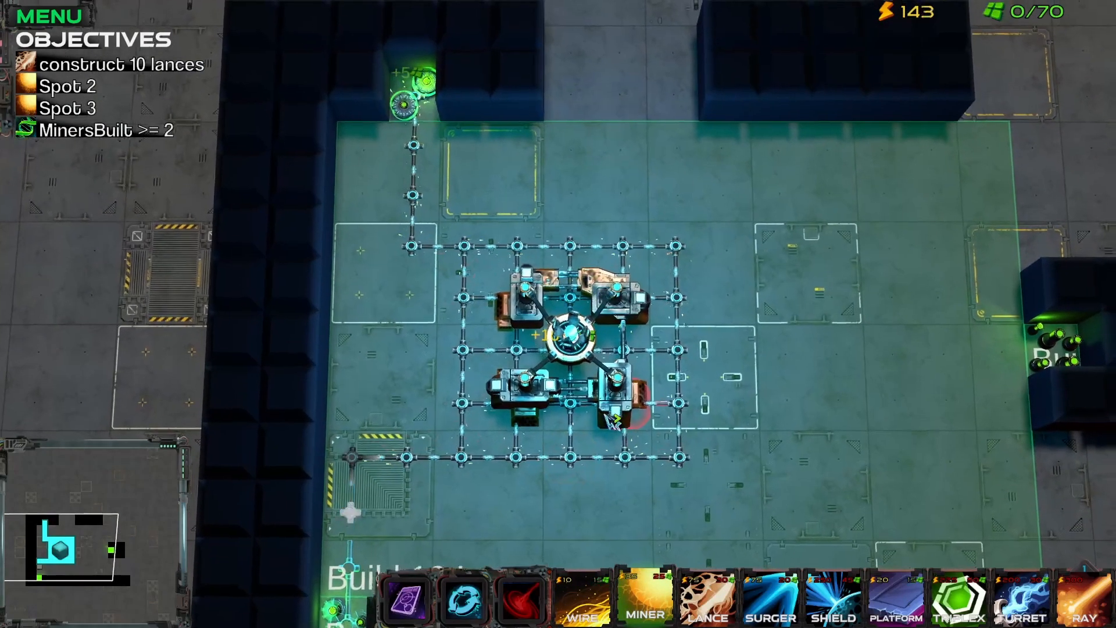
pyautogui.press('d')
pyautogui.press('s')
pyautogui.press('s')
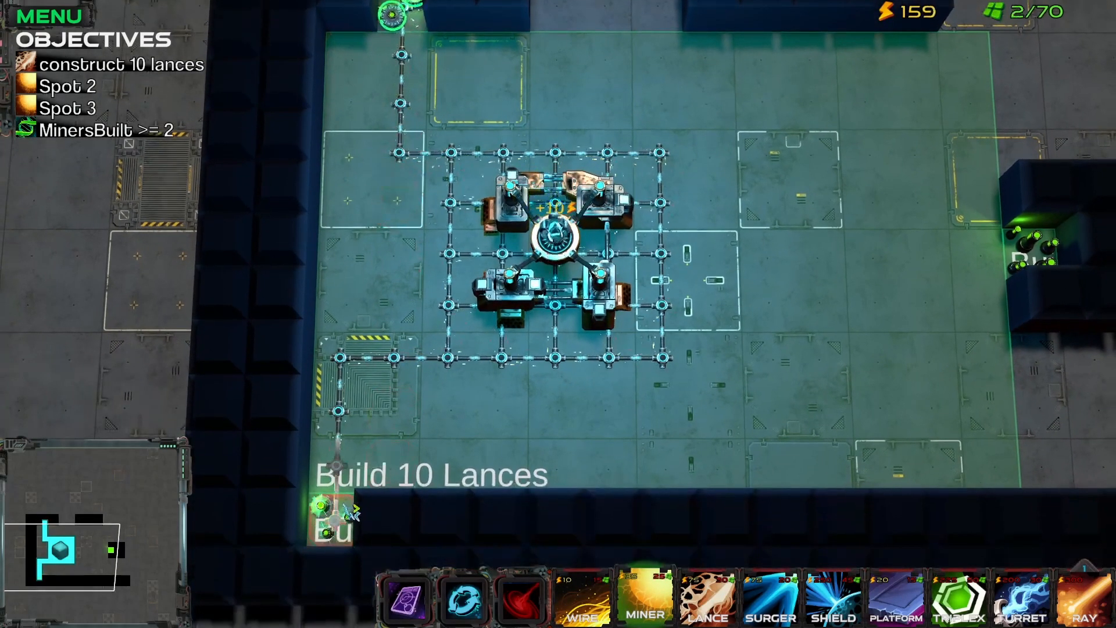
pyautogui.press('w')
pyautogui.press('d')
pyautogui.press('d')
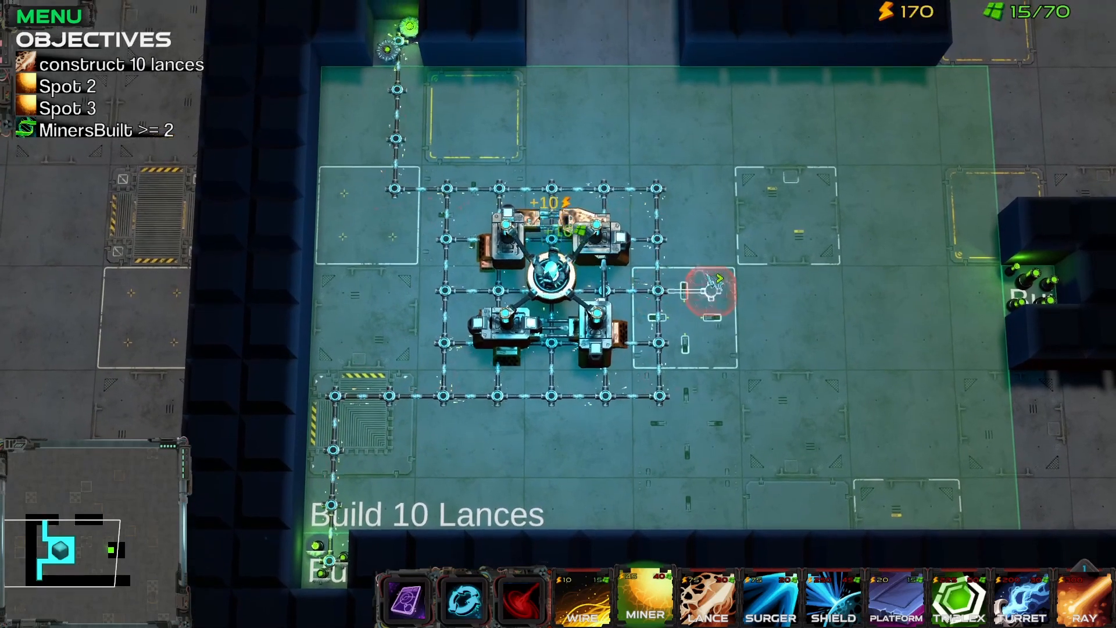
pyautogui.press('w')
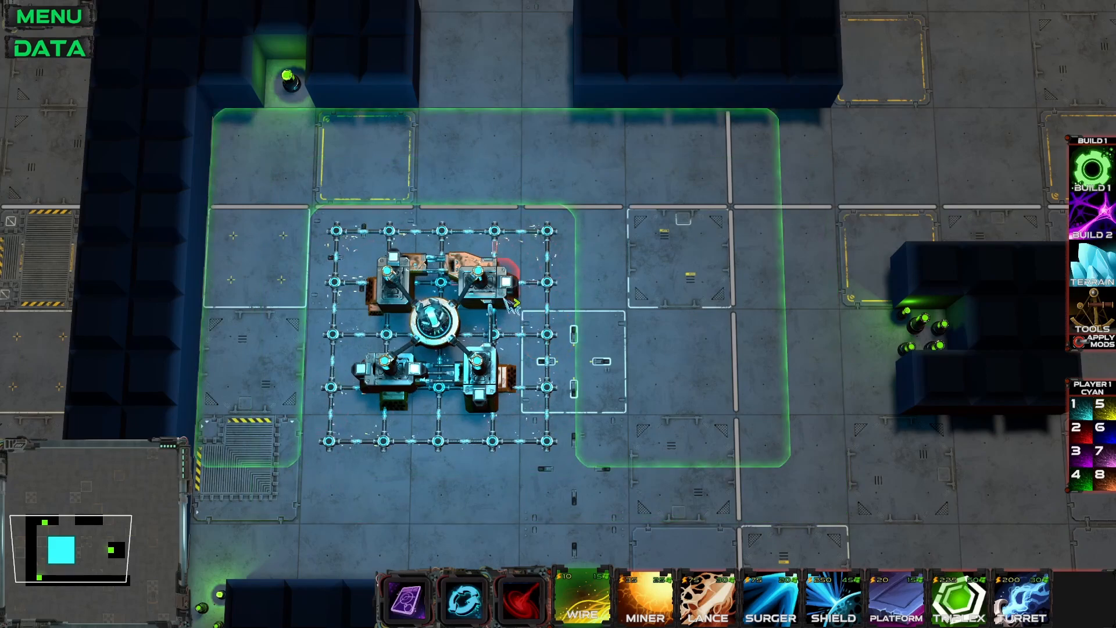
# Step: Open the Main trigger set for editing from the startup trigger sets of My Tower Defense Map
pyautogui.click(52, 50)
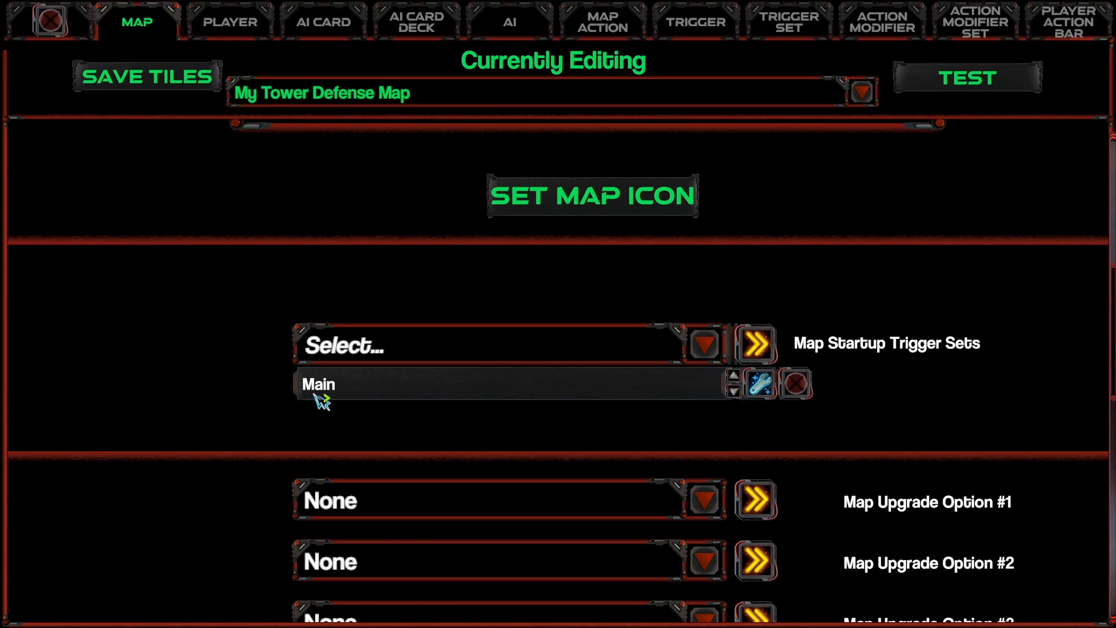
pyautogui.click(759, 385)
pyautogui.scroll(2, 488, 406)
pyautogui.scroll(5, 499, 458)
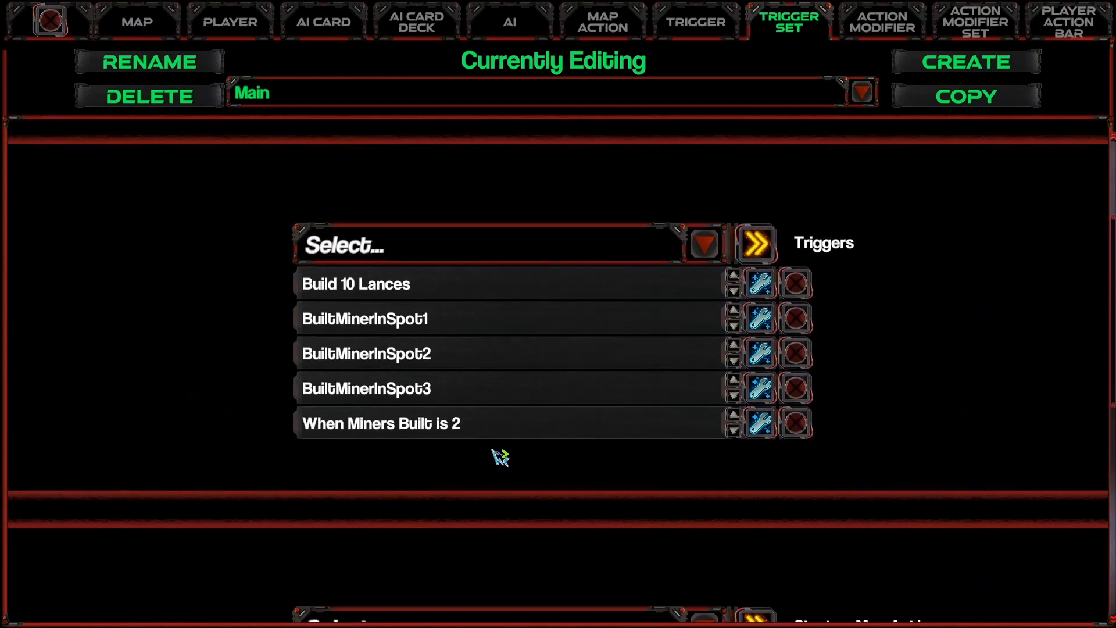
# Step: Try the Any and Sequence completion types on the Main trigger set
pyautogui.moveTo(743, 314)
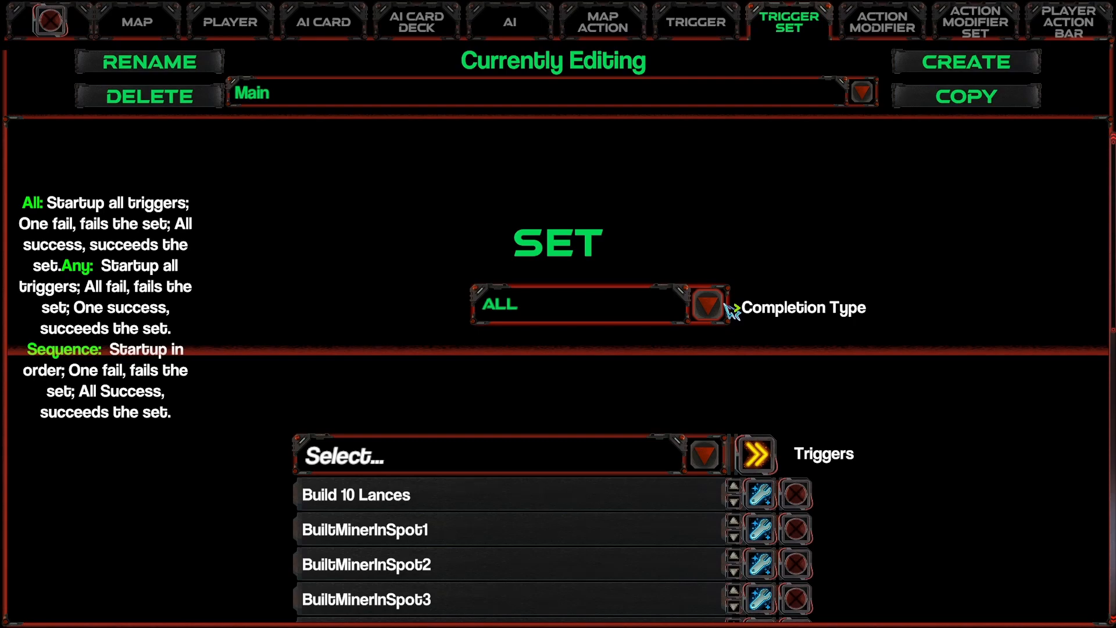
pyautogui.click(724, 304)
pyautogui.click(527, 374)
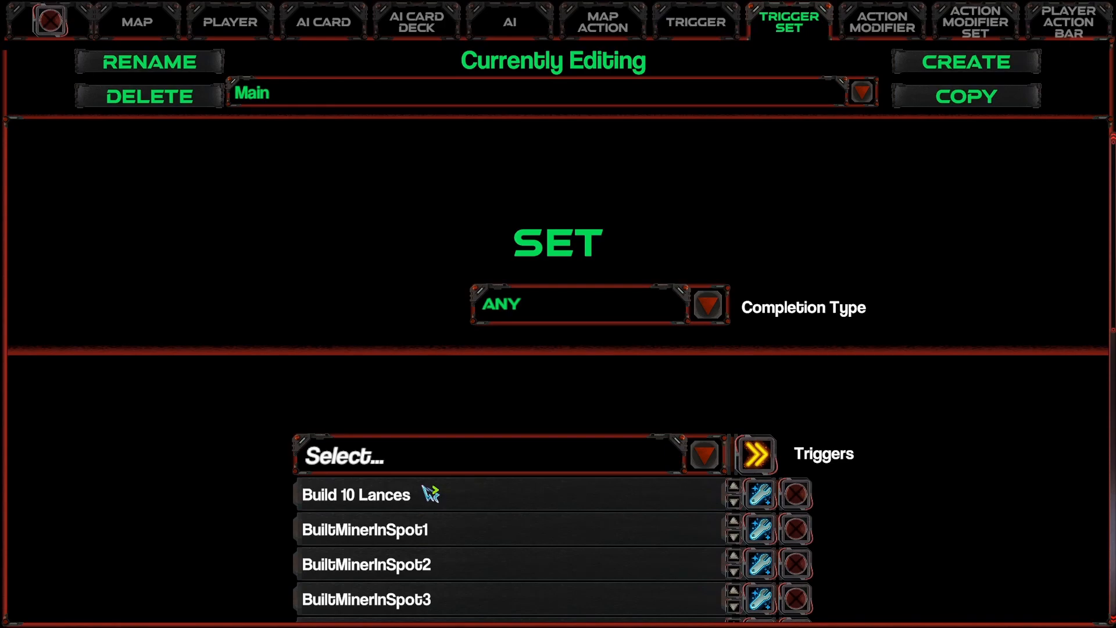
pyautogui.scroll(-1, 413, 491)
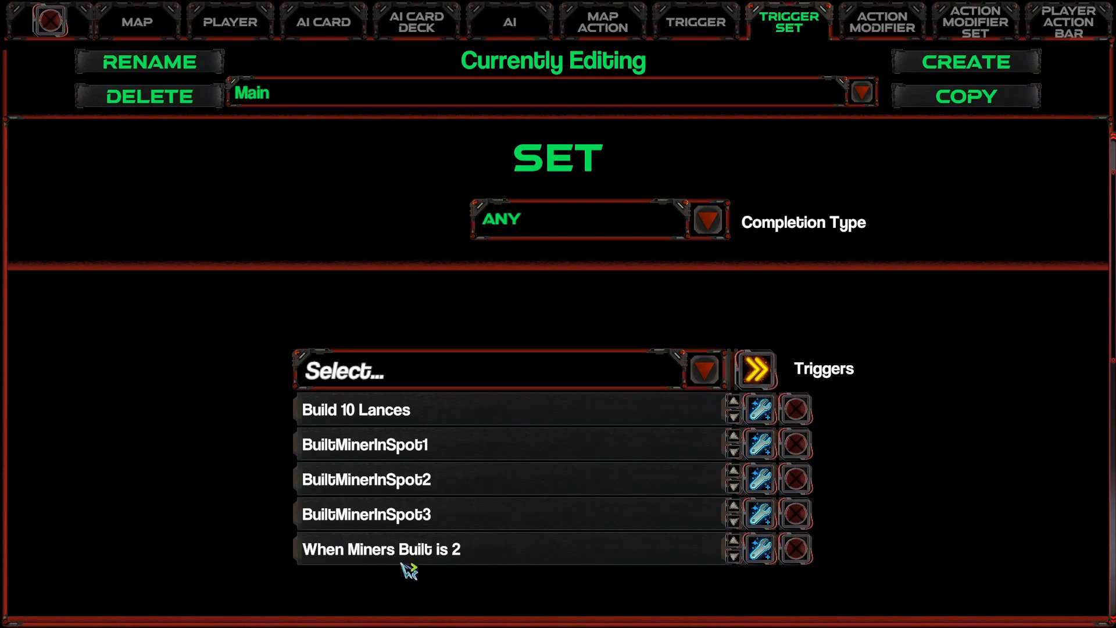
pyautogui.moveTo(589, 231)
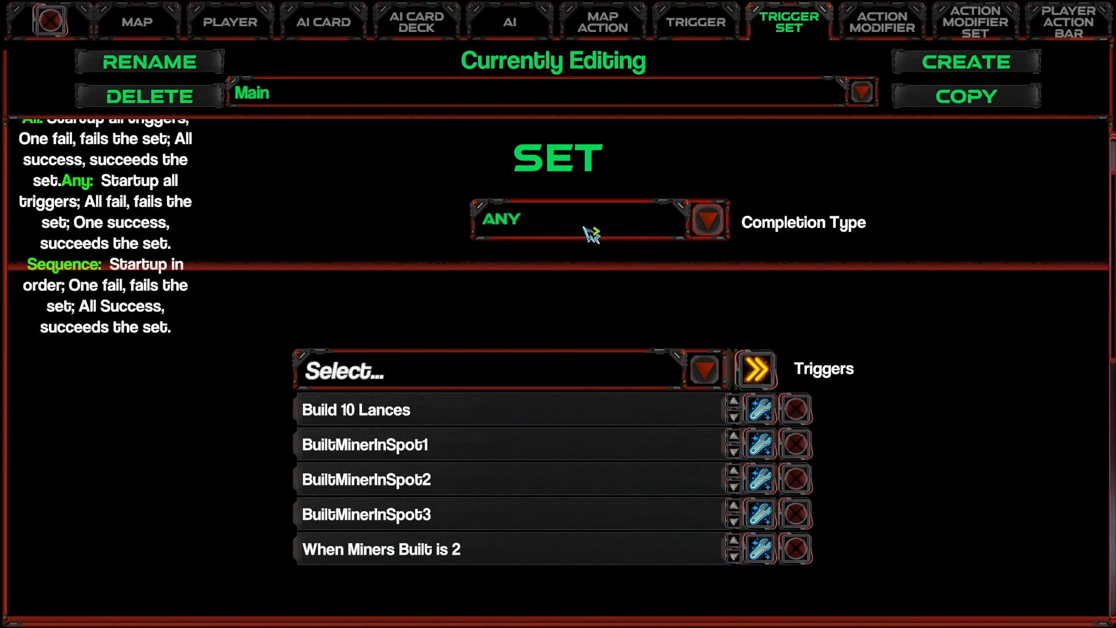
pyautogui.click(590, 232)
pyautogui.click(552, 315)
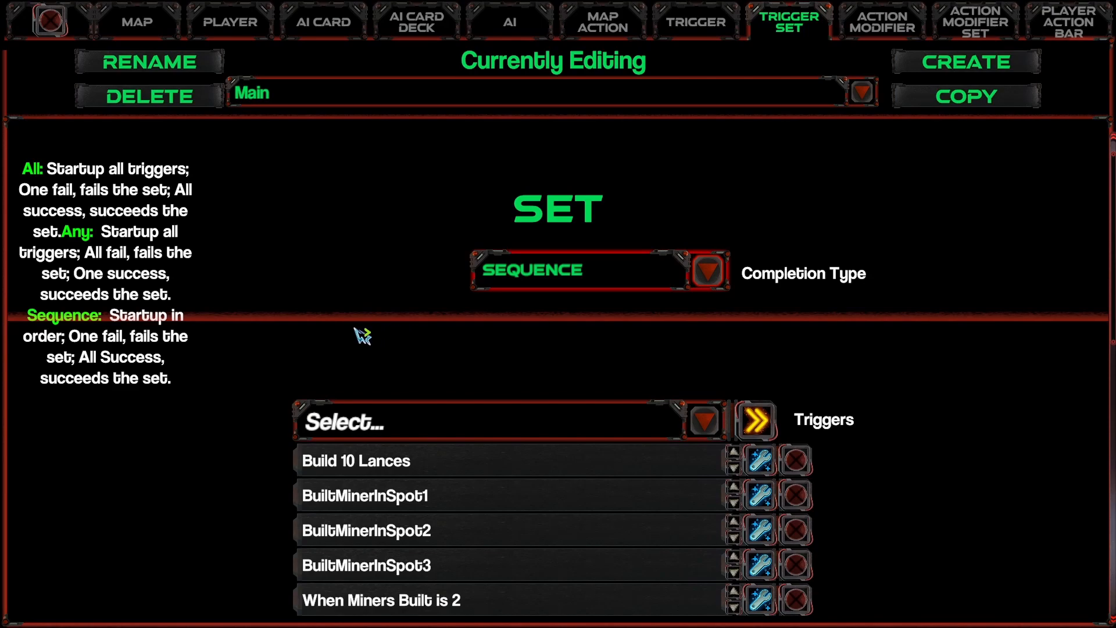
# Step: Remove the Build 10 Lances trigger from the Main set and set the completion type to All
pyautogui.scroll(-1, 366, 337)
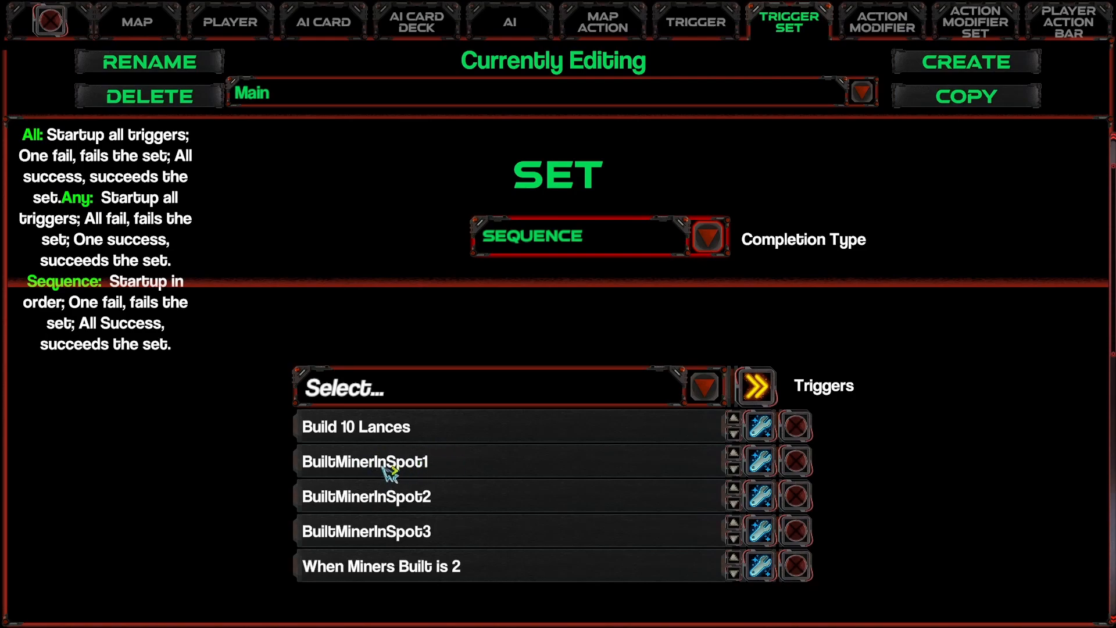
pyautogui.click(796, 427)
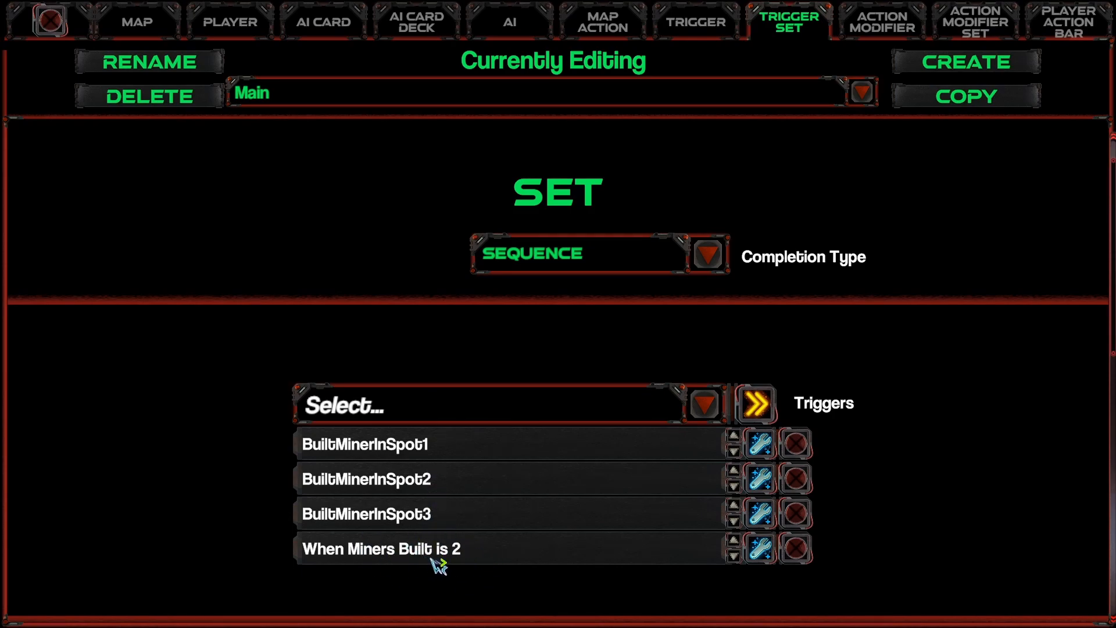
pyautogui.click(674, 256)
pyautogui.click(546, 290)
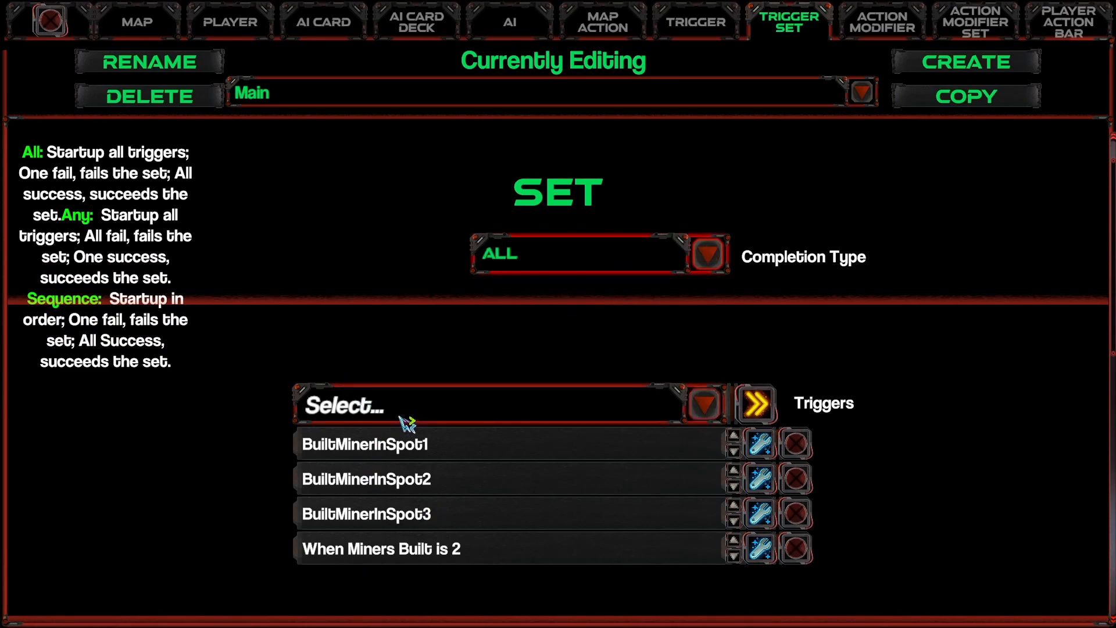
# Step: Examine the startup and fail map actions of the Main trigger set
pyautogui.scroll(-8, 406, 423)
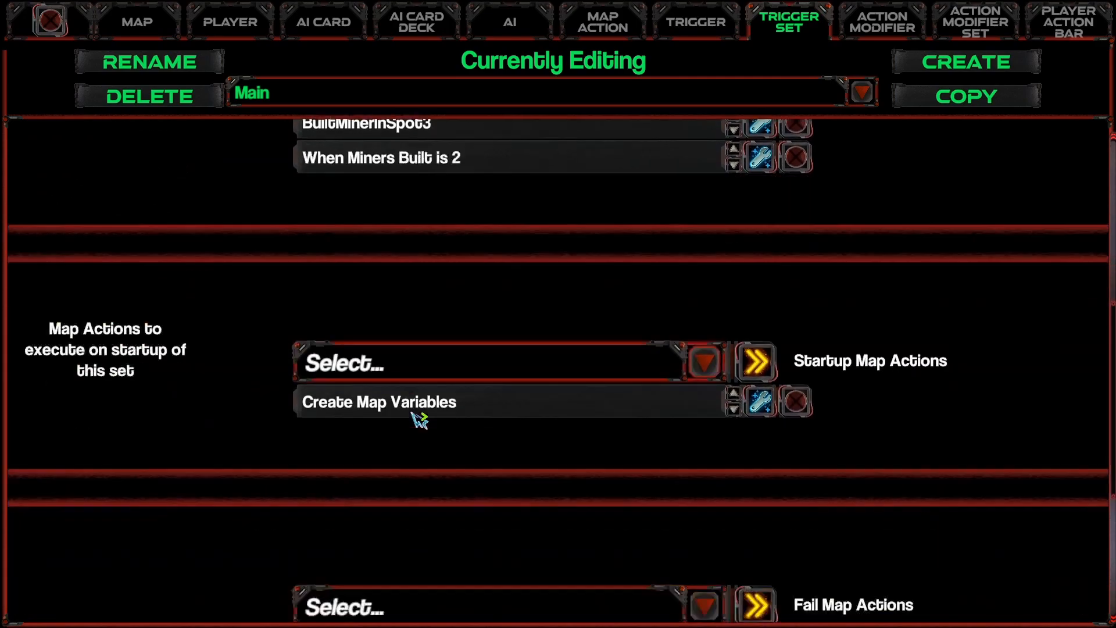
pyautogui.scroll(-1, 411, 412)
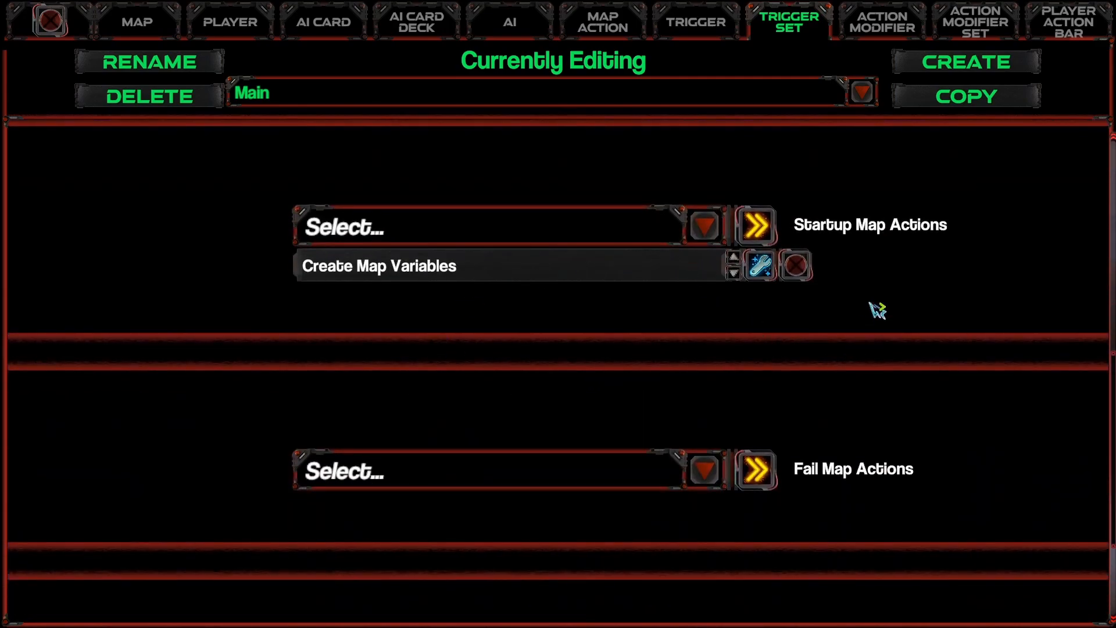
pyautogui.moveTo(823, 228)
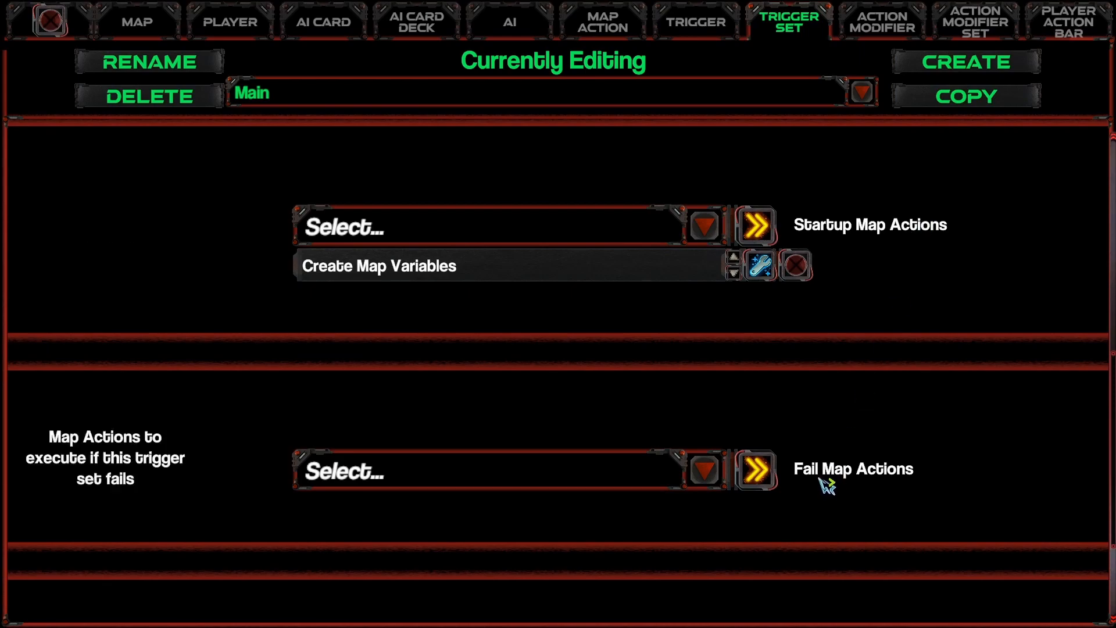
pyautogui.scroll(-2, 831, 475)
pyautogui.scroll(-1, 846, 518)
pyautogui.scroll(8, 859, 518)
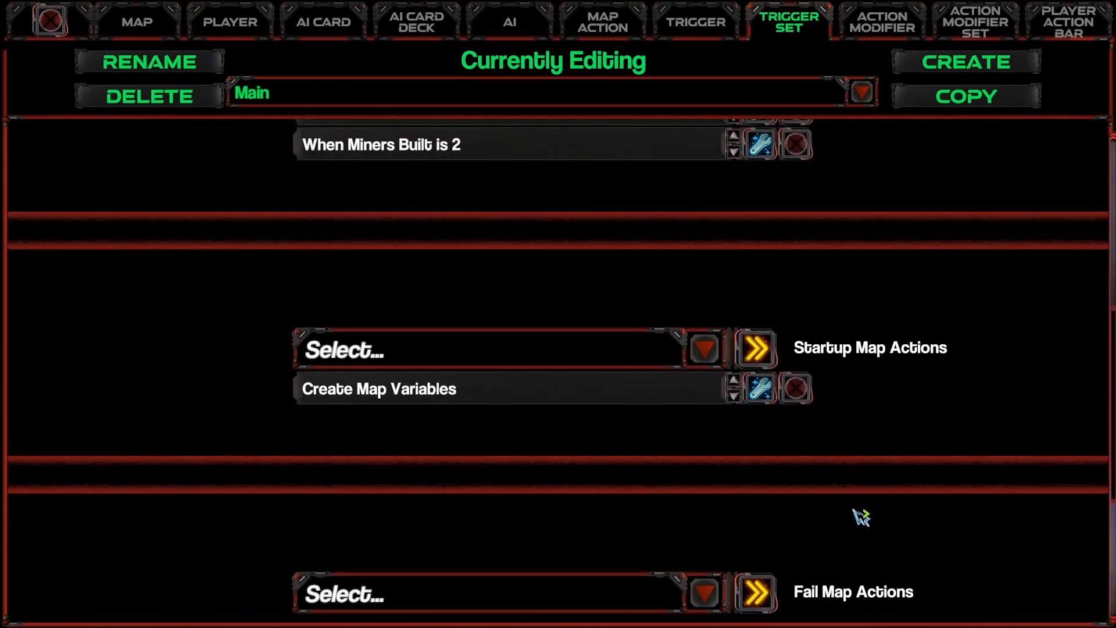
pyautogui.scroll(3, 859, 518)
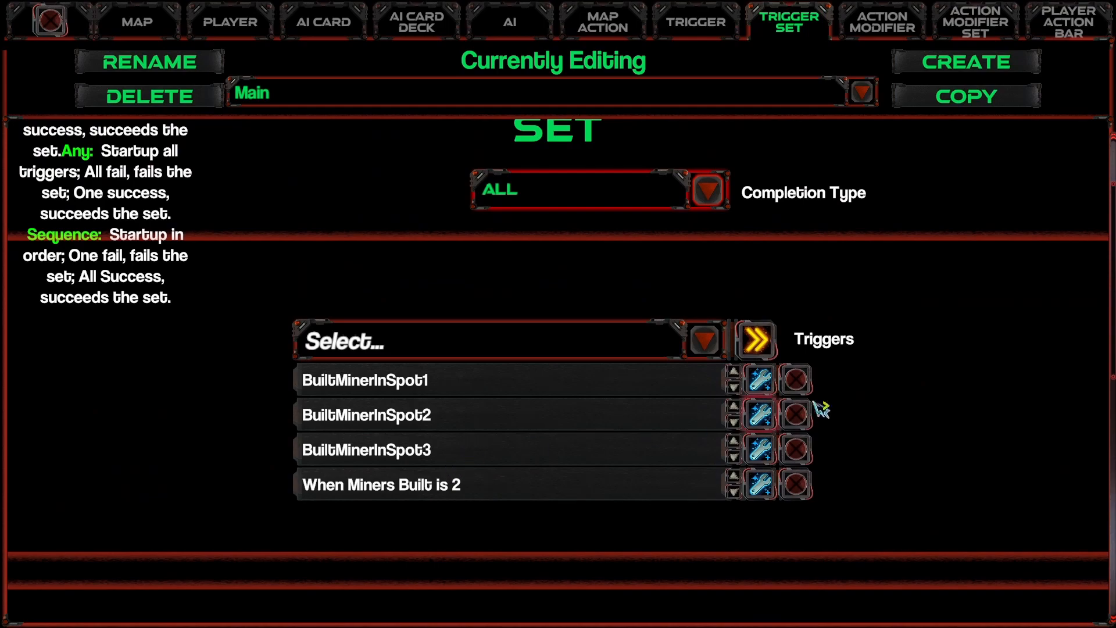
# Step: Open the BuiltMinerInSpot1 trigger and review its objective, target player, action and building type settings
pyautogui.click(759, 381)
pyautogui.scroll(3, 465, 428)
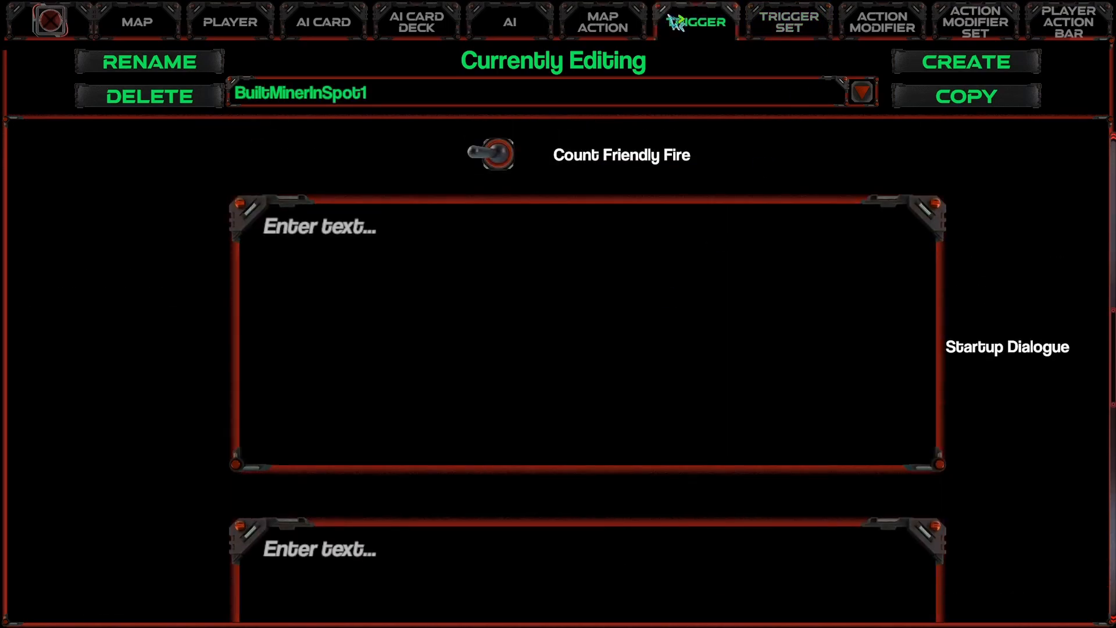
pyautogui.scroll(12, 686, 264)
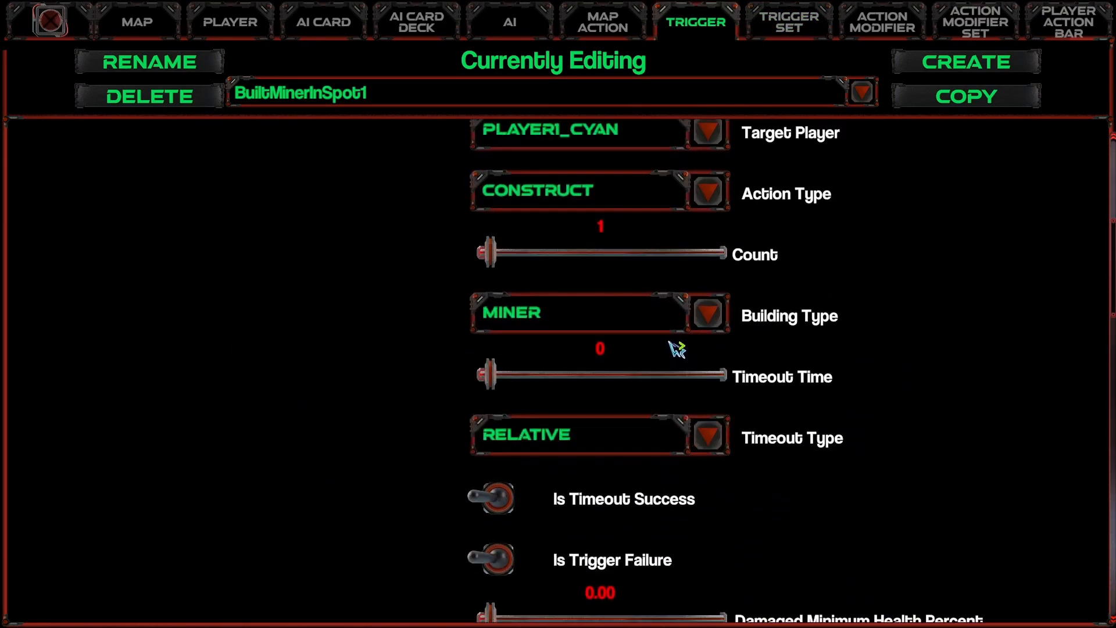
pyautogui.scroll(3, 674, 352)
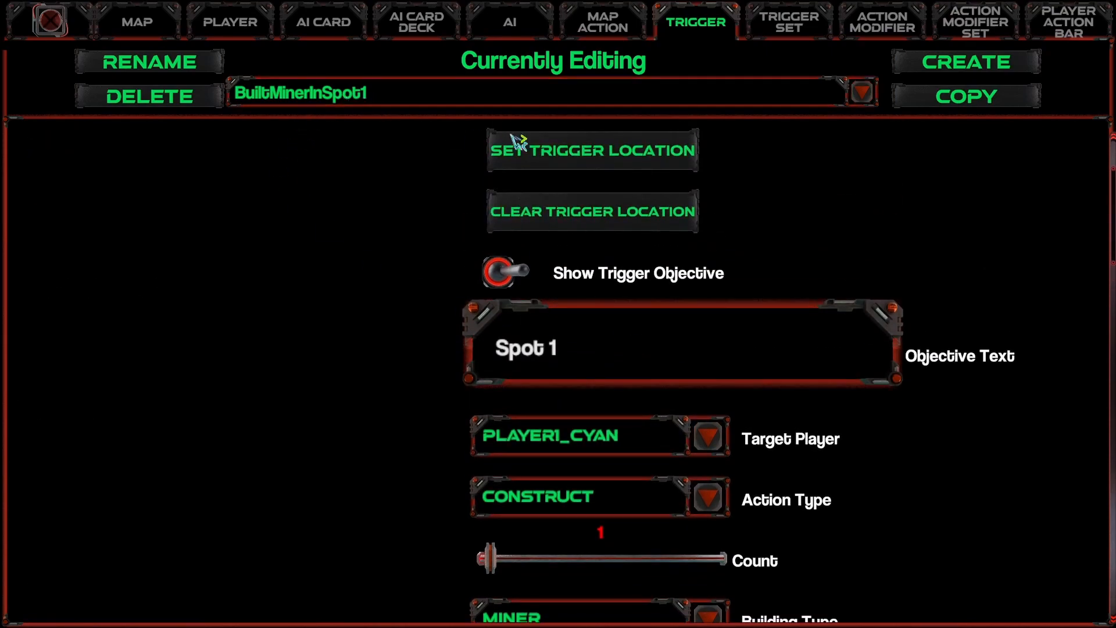
# Step: Review the trigger types offered for a new trigger, leaving without creating one
pyautogui.click(915, 68)
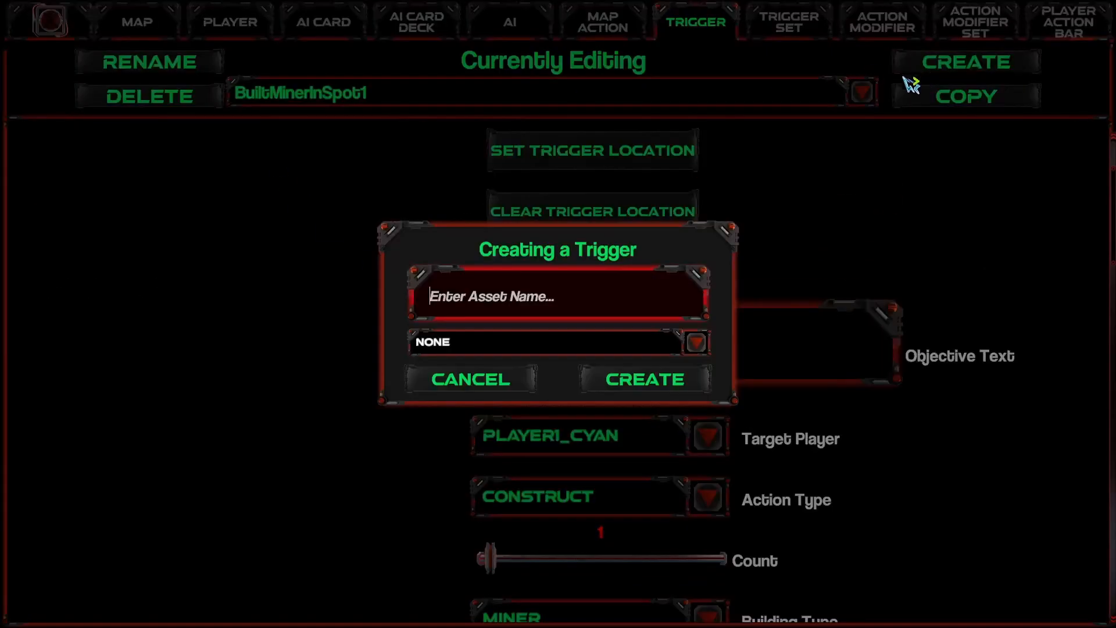
pyautogui.click(531, 344)
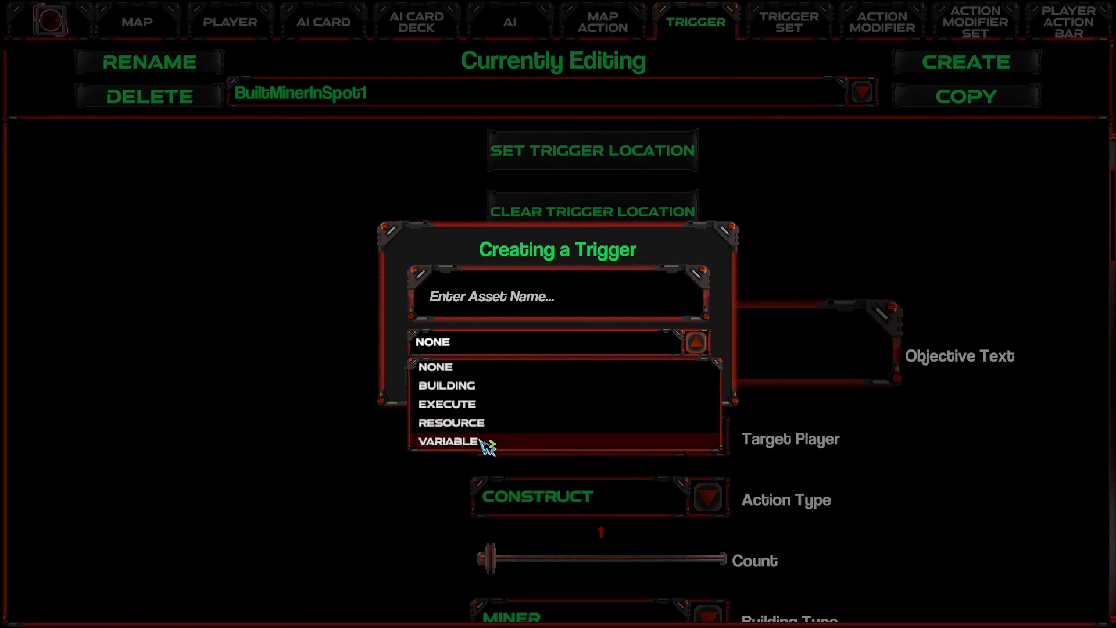
pyautogui.click(353, 340)
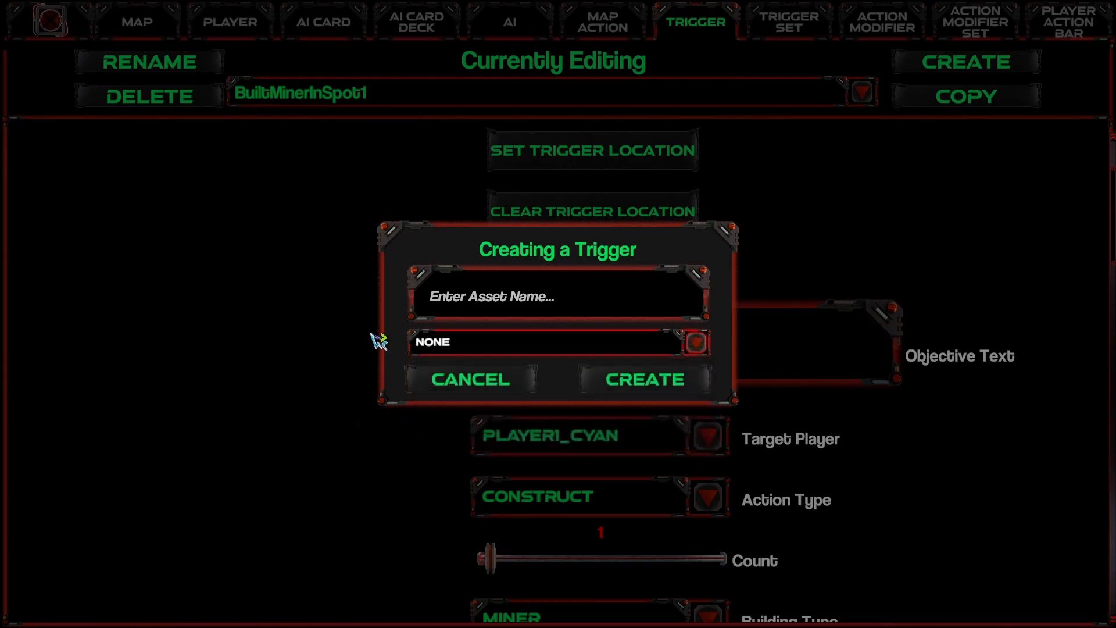
pyautogui.click(508, 391)
# Step: Review the timeout and failure settings of the BuiltMinerInSpot1 trigger, switching Is Trigger Failure on and back off
pyautogui.scroll(-7, 401, 391)
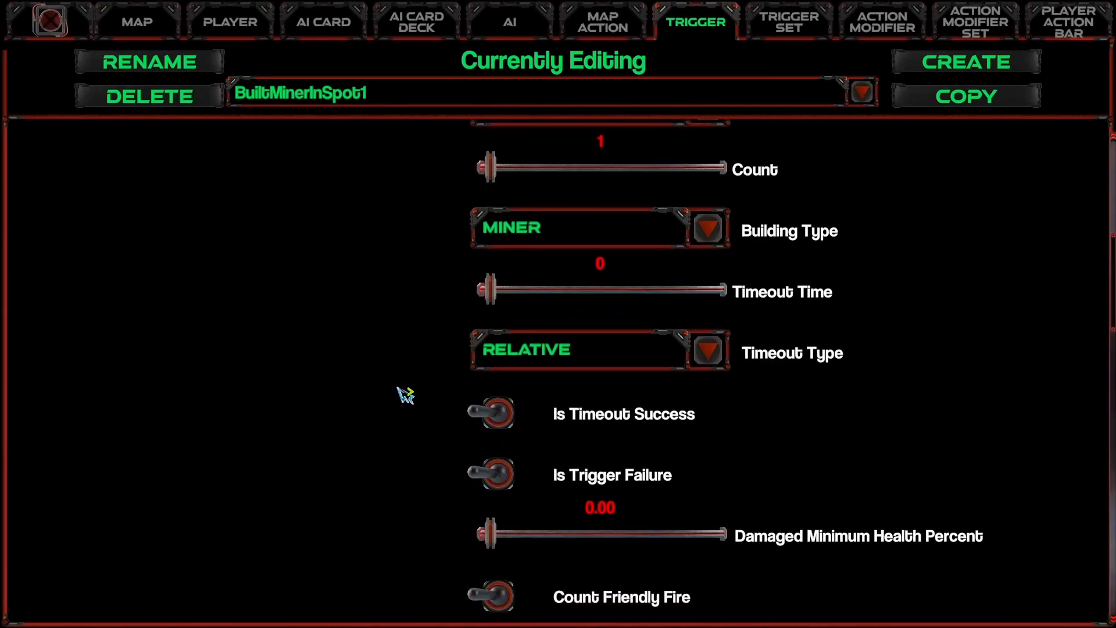
pyautogui.scroll(-1, 398, 392)
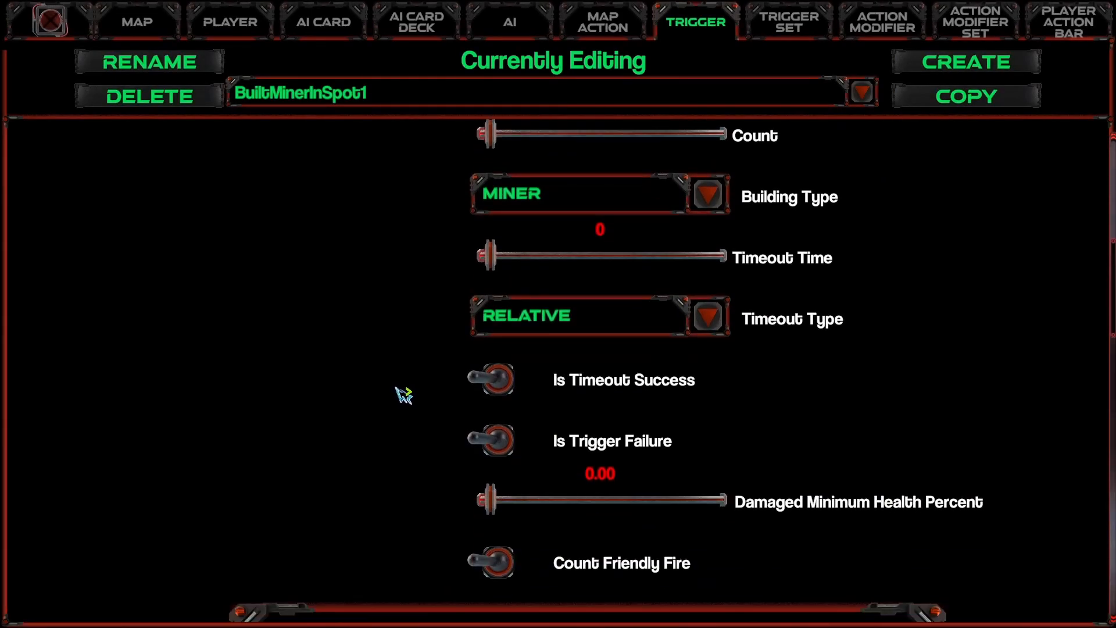
pyautogui.moveTo(494, 387)
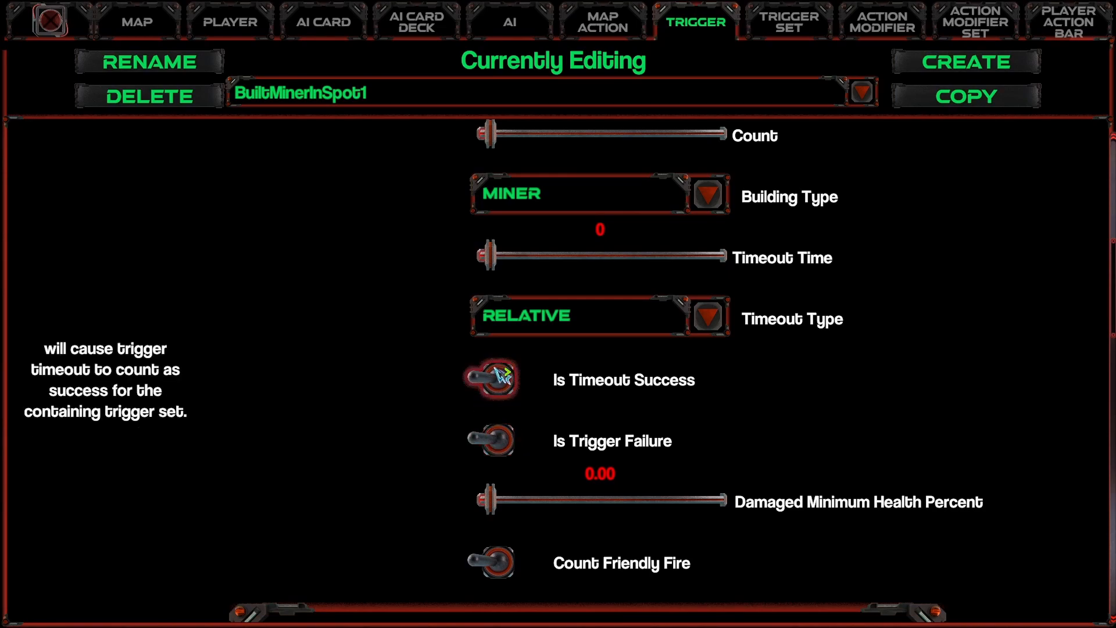
pyautogui.moveTo(494, 456)
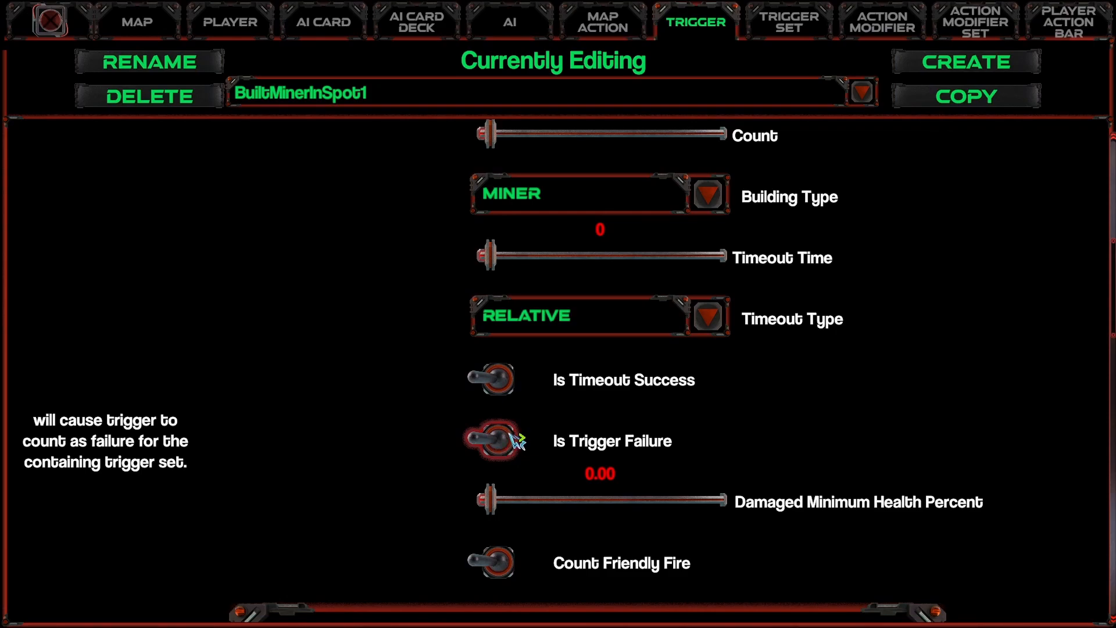
pyautogui.click(506, 439)
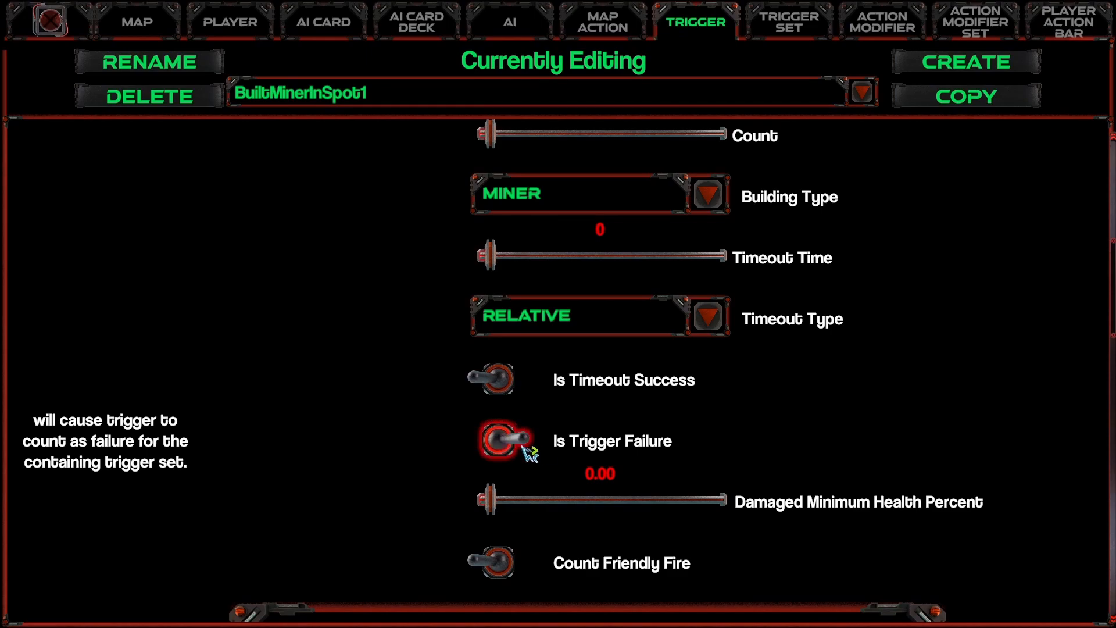
pyautogui.click(501, 439)
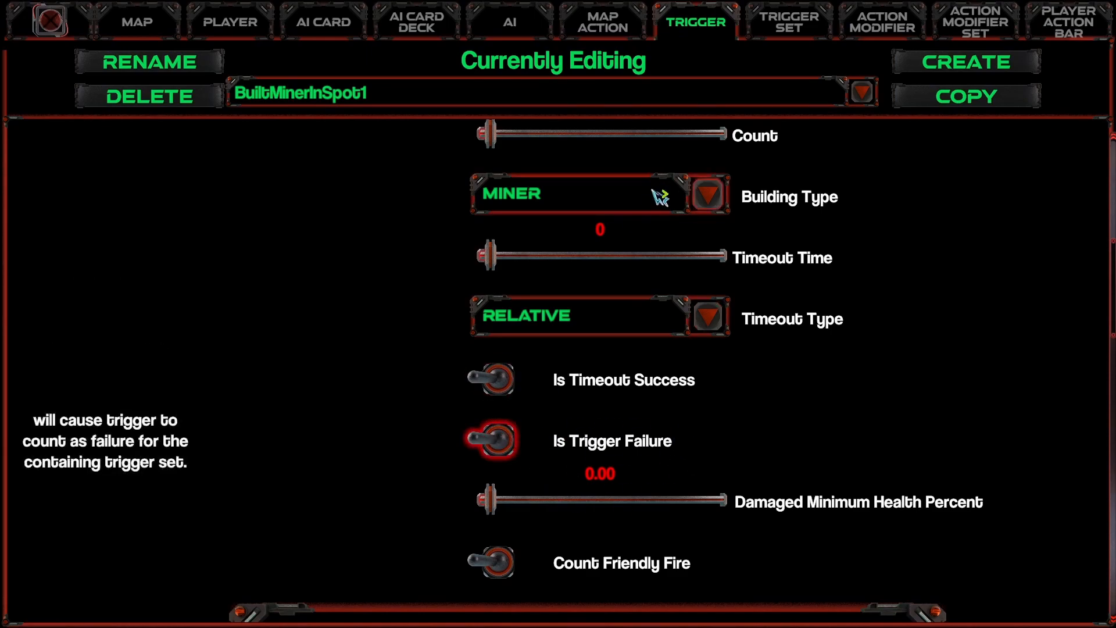
# Step: Check the Main trigger set's completion type, then try Is Trigger Failure on BuiltMinerInSpot1 and switch it off again
pyautogui.click(813, 27)
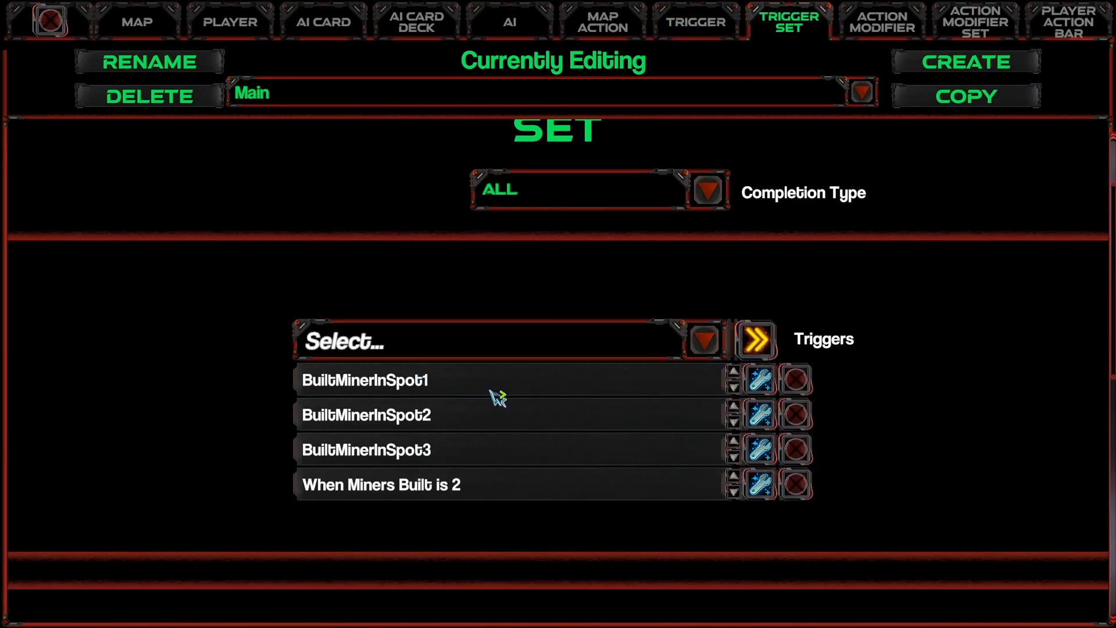
pyautogui.scroll(3, 387, 386)
pyautogui.moveTo(593, 244)
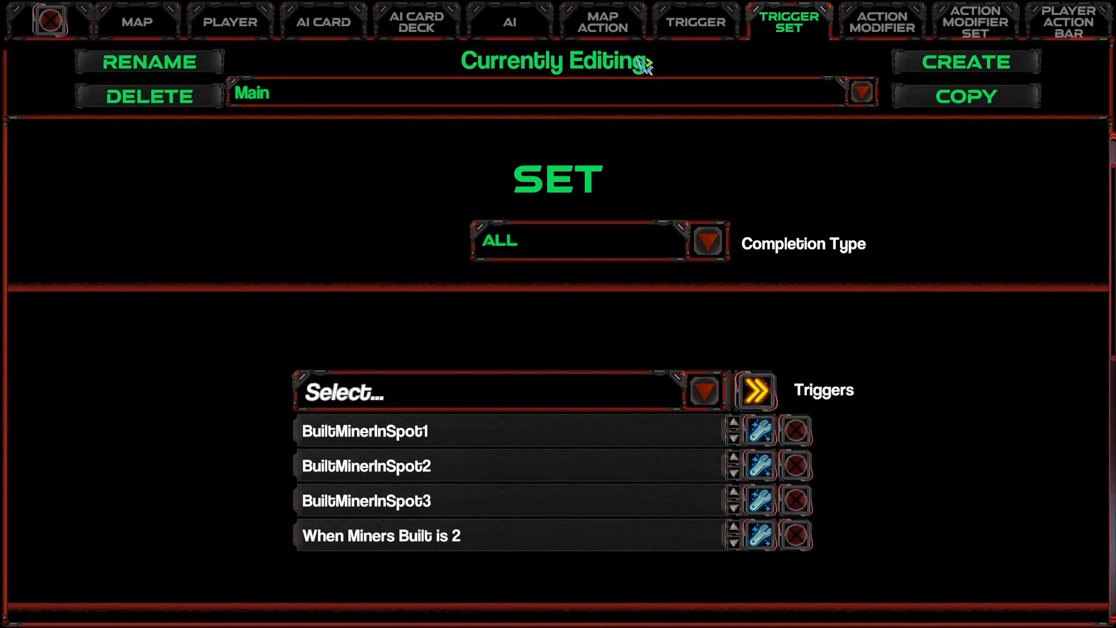
pyautogui.click(674, 23)
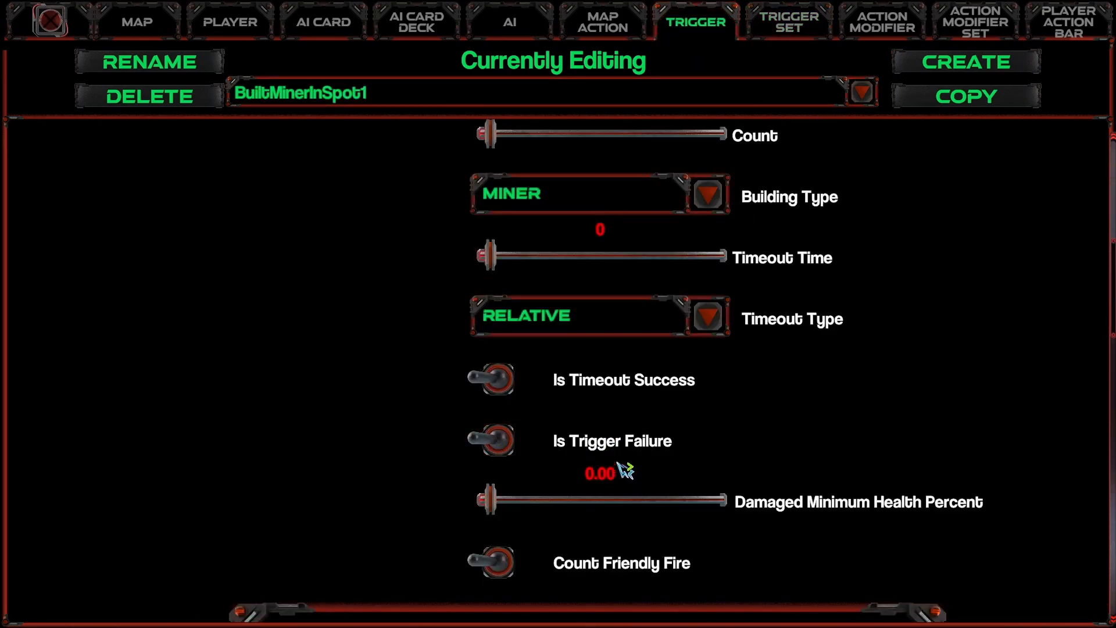
pyautogui.click(493, 439)
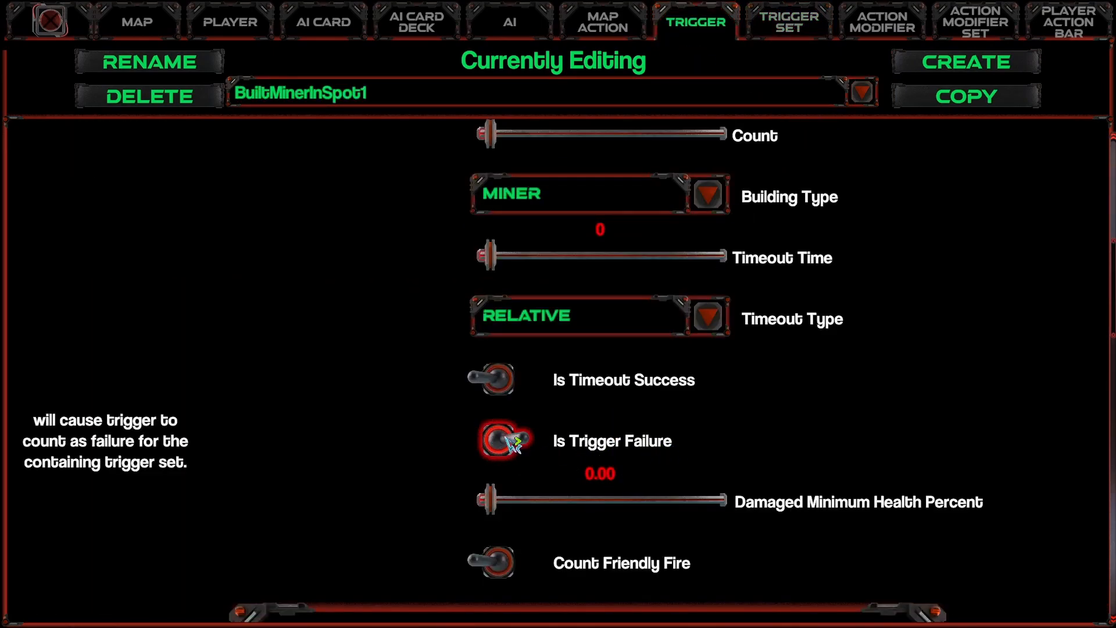
pyautogui.click(514, 442)
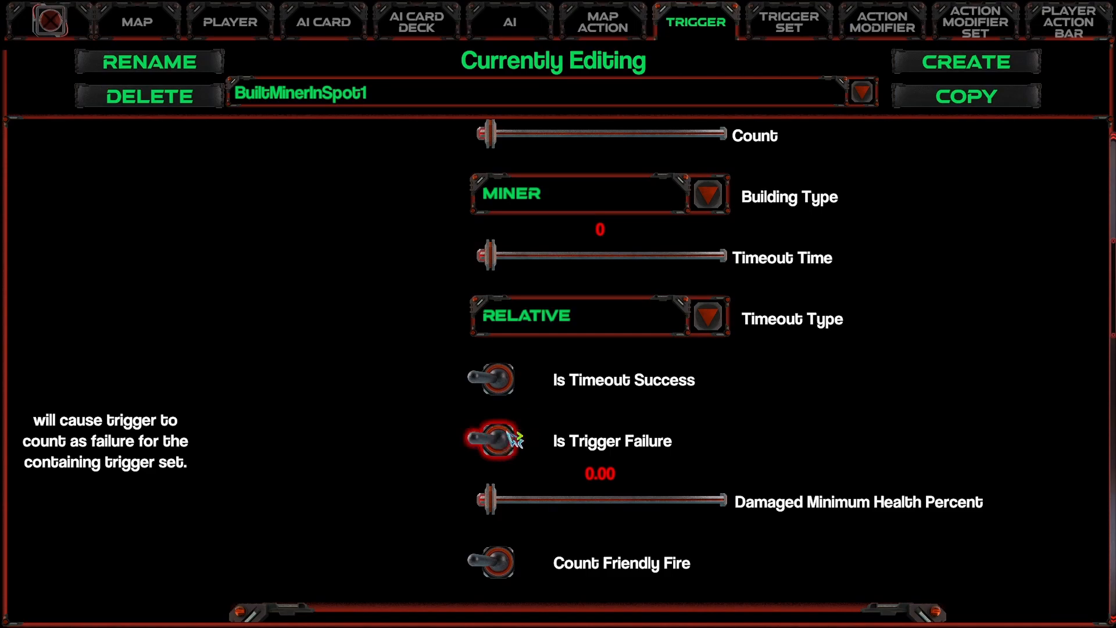
# Step: Review the completion type options of the Main trigger set, keeping it on All
pyautogui.click(797, 25)
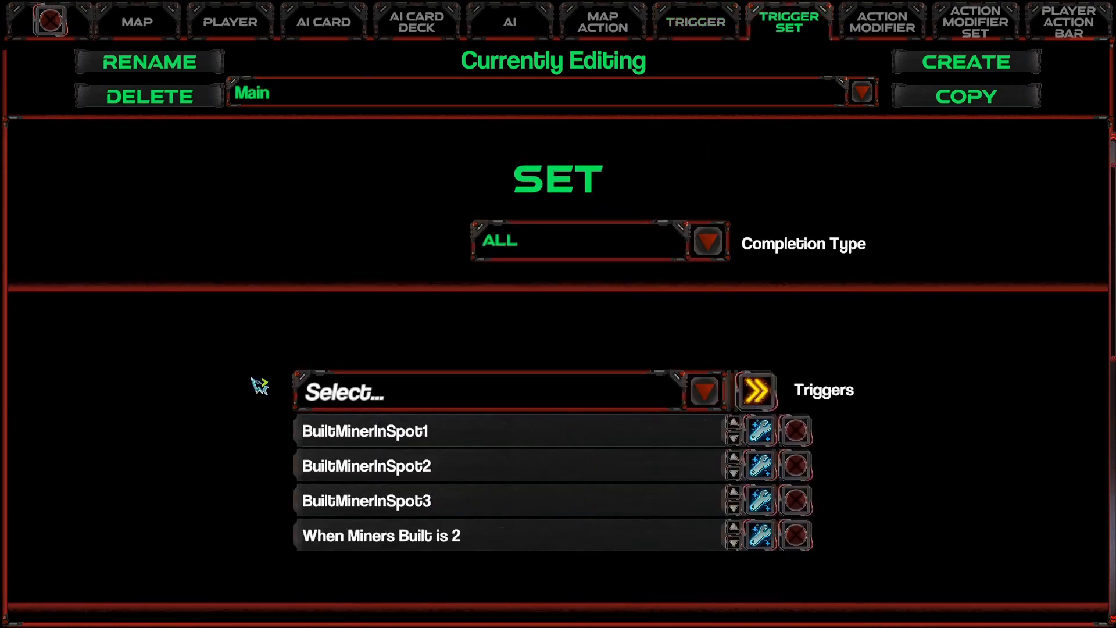
pyautogui.click(560, 244)
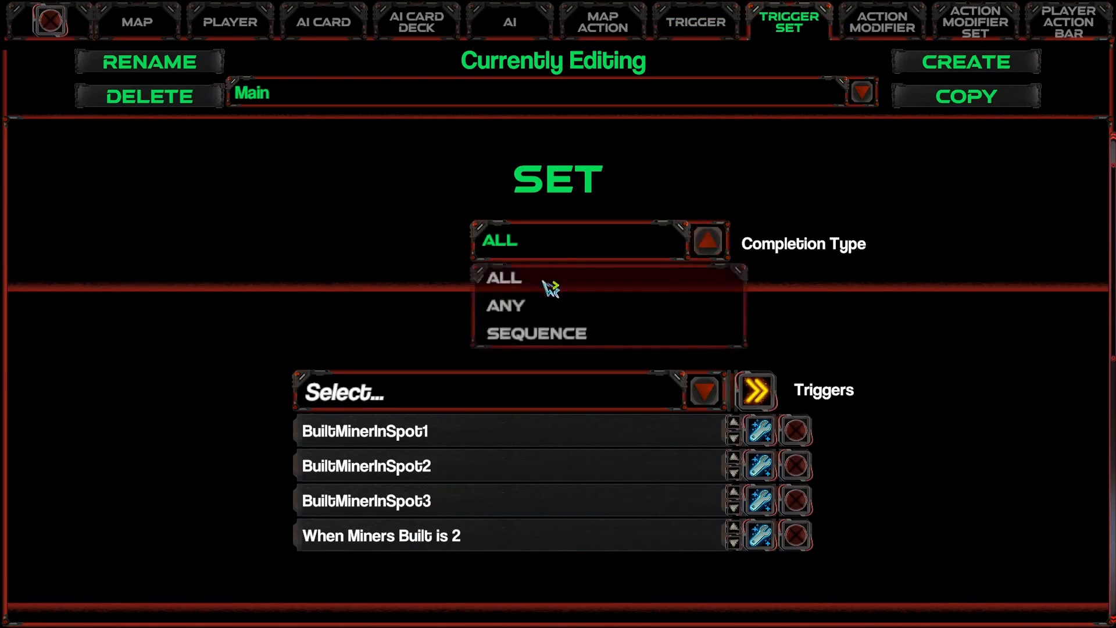
pyautogui.click(534, 285)
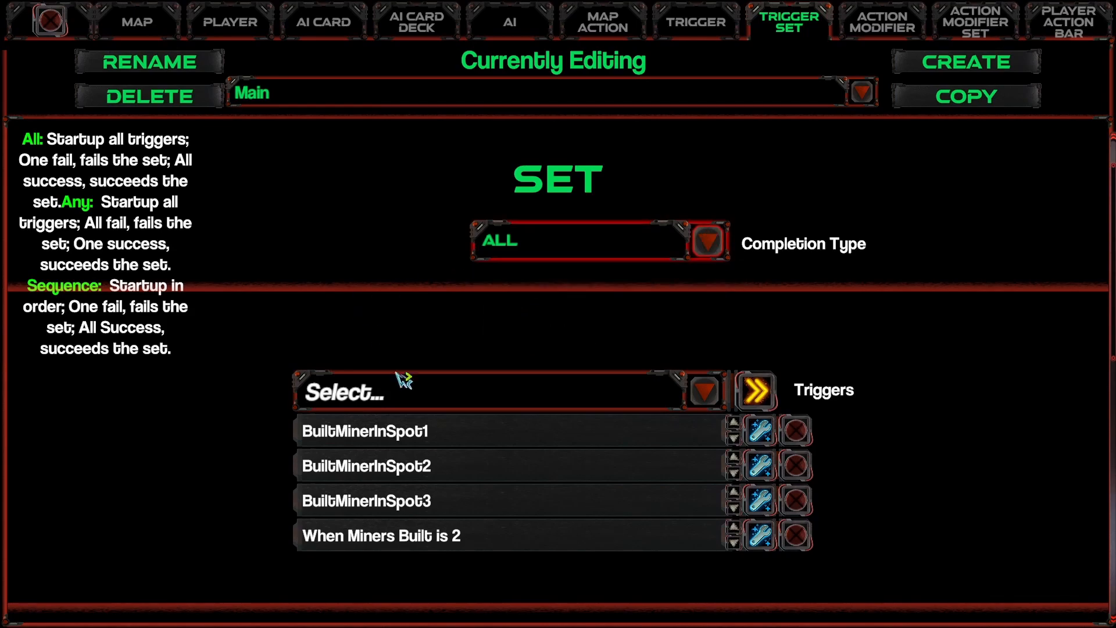
pyautogui.click(551, 247)
pyautogui.click(552, 247)
pyautogui.scroll(-2, 465, 346)
pyautogui.scroll(2, 581, 300)
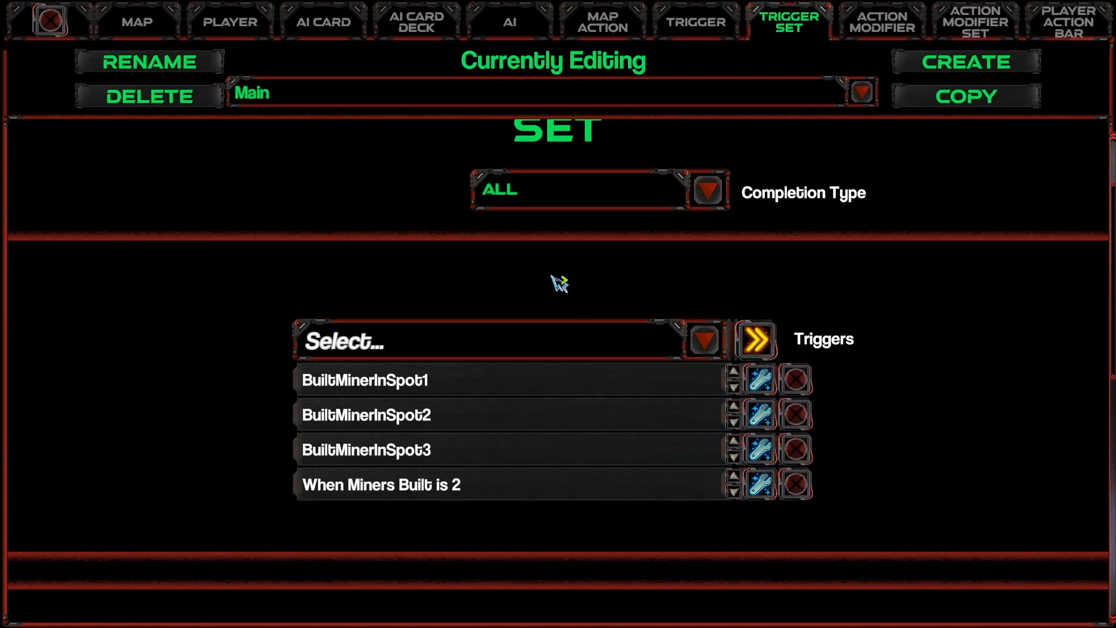
# Step: Remove the When Miners Built is 2 trigger and the Create Map Variables startup action from the Main trigger set
pyautogui.scroll(-1, 557, 289)
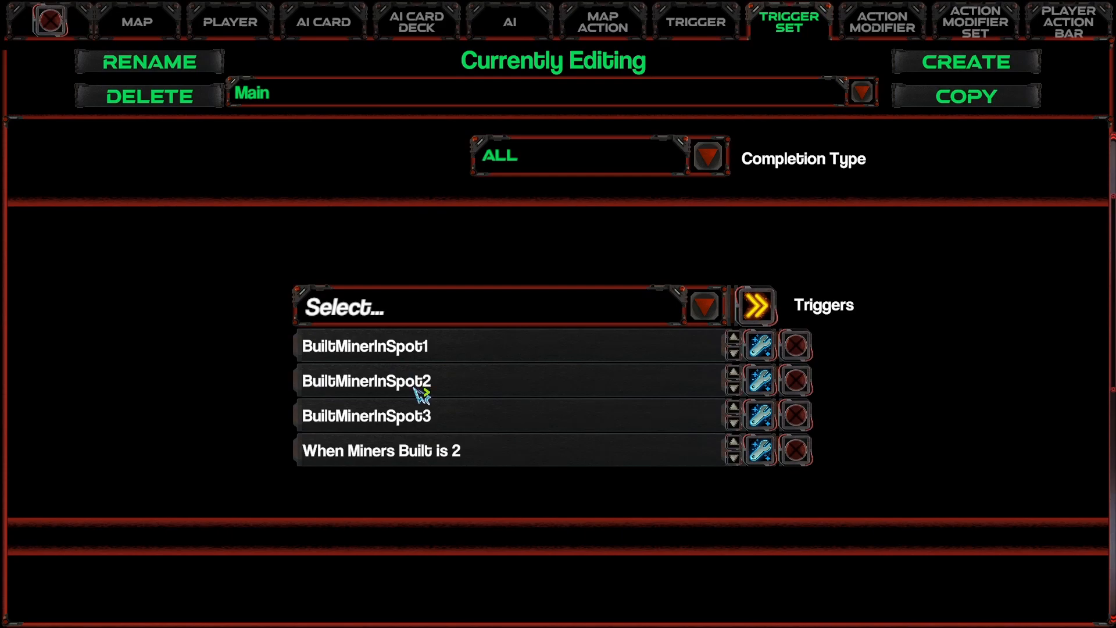
pyautogui.click(795, 452)
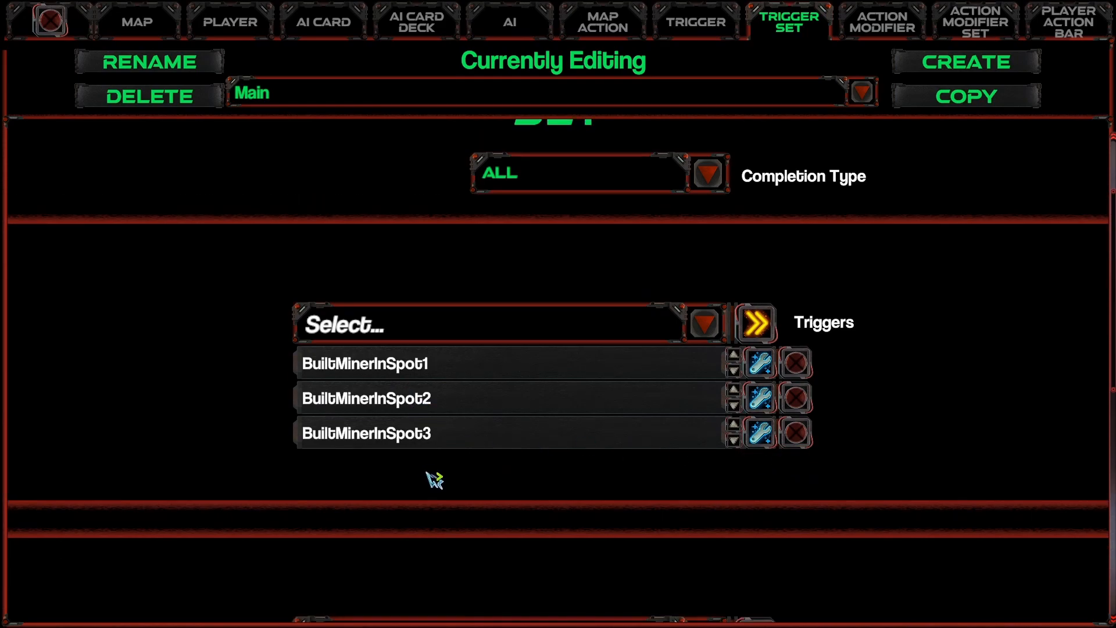
pyautogui.scroll(2, 451, 484)
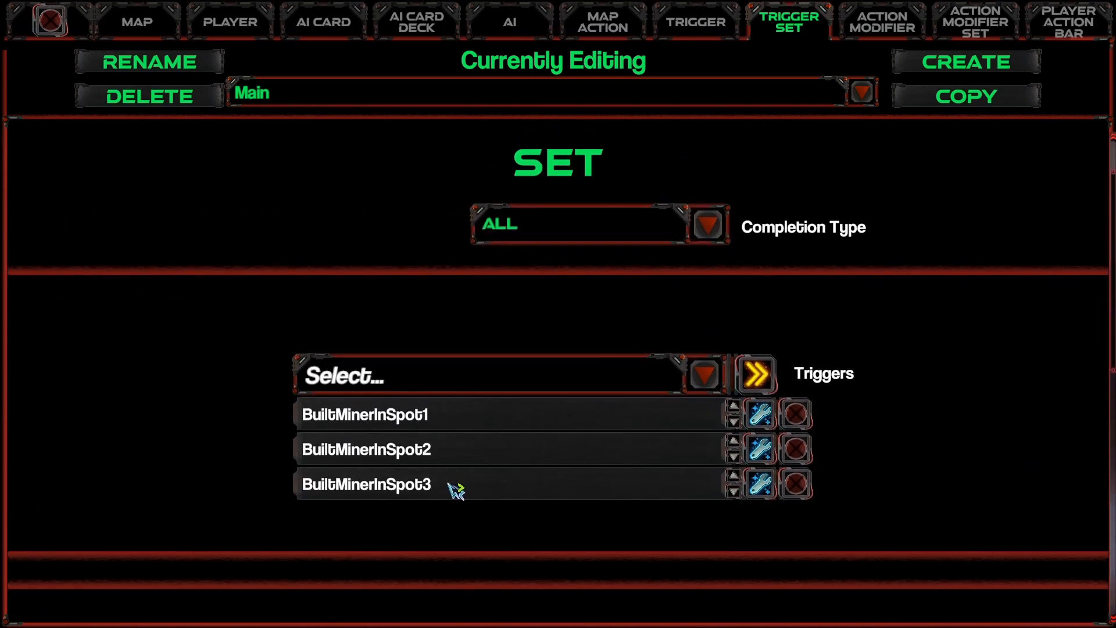
pyautogui.scroll(-1, 448, 484)
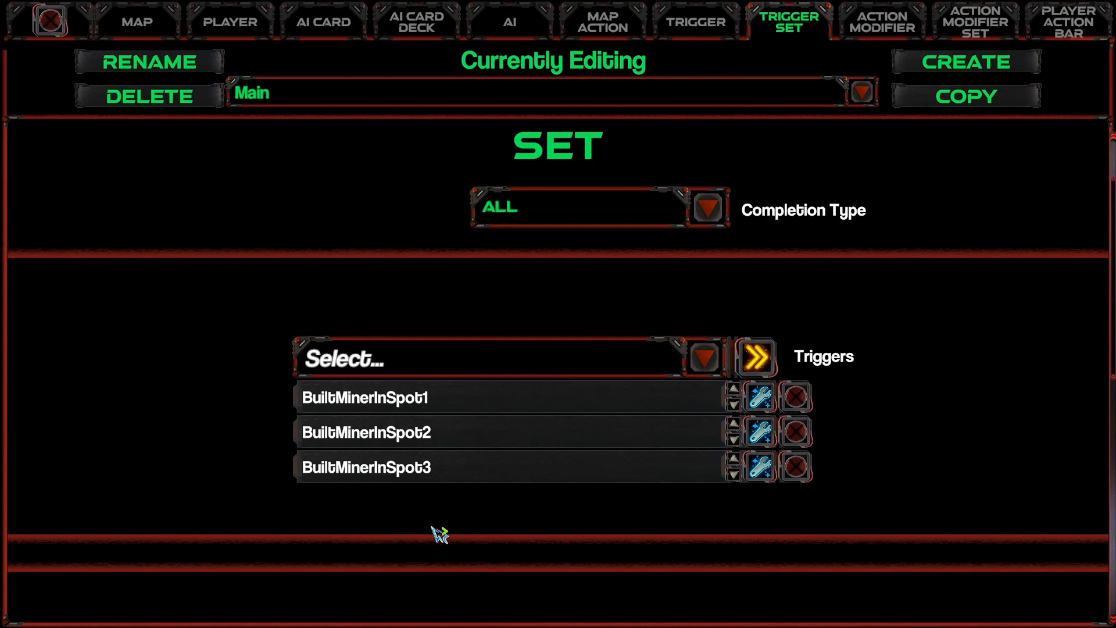
pyautogui.scroll(-4, 437, 532)
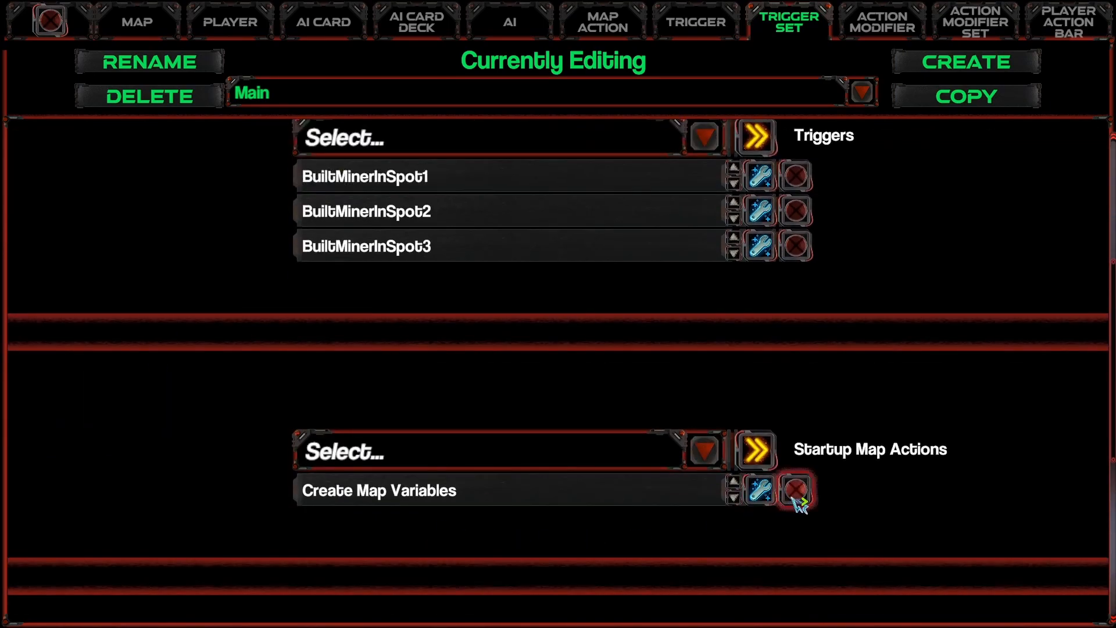
pyautogui.click(795, 490)
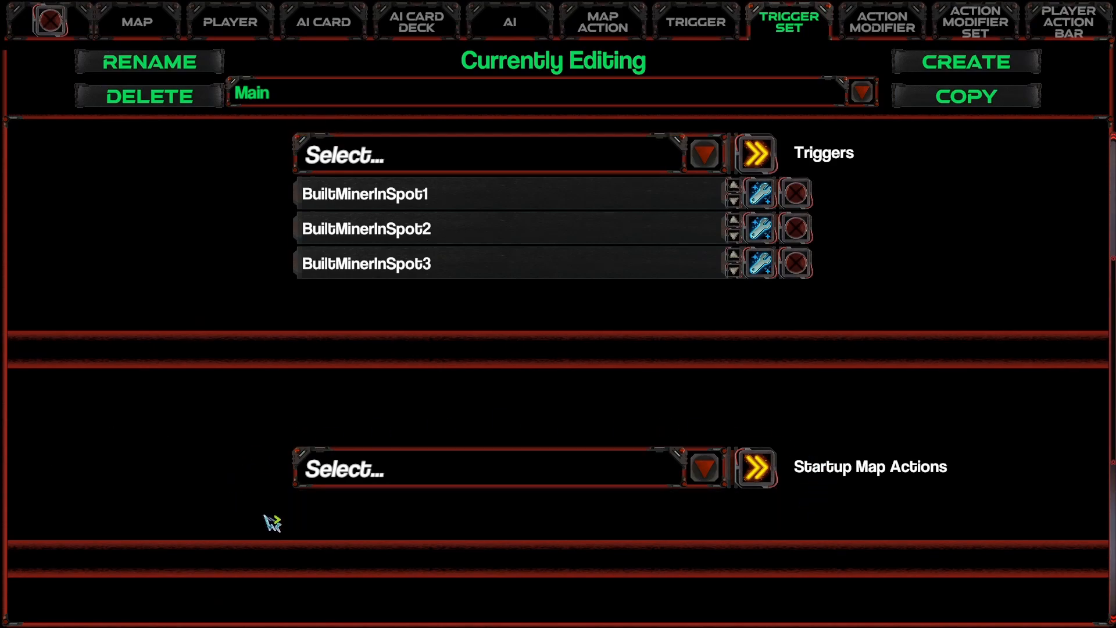
# Step: Rename the Main trigger set as Main Loop
pyautogui.scroll(3, 639, 500)
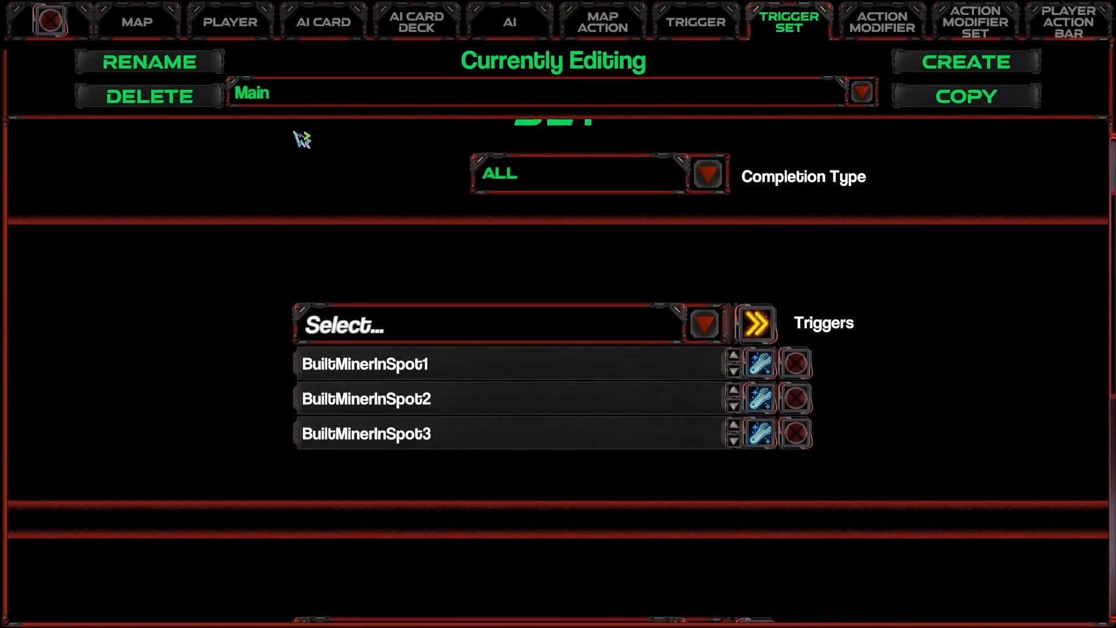
pyautogui.click(210, 67)
pyautogui.write('Loop')
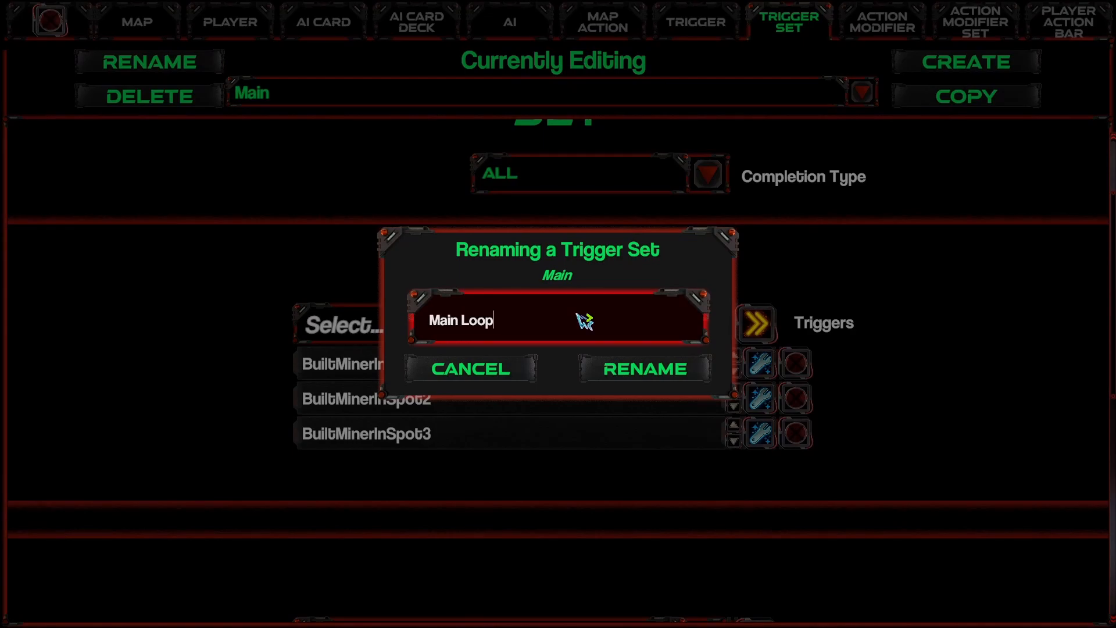
pyautogui.click(674, 375)
# Step: Create a Create Trigger Set map action named Repeat Main Loop and set its trigger set to Main Loop
pyautogui.scroll(-10, 455, 449)
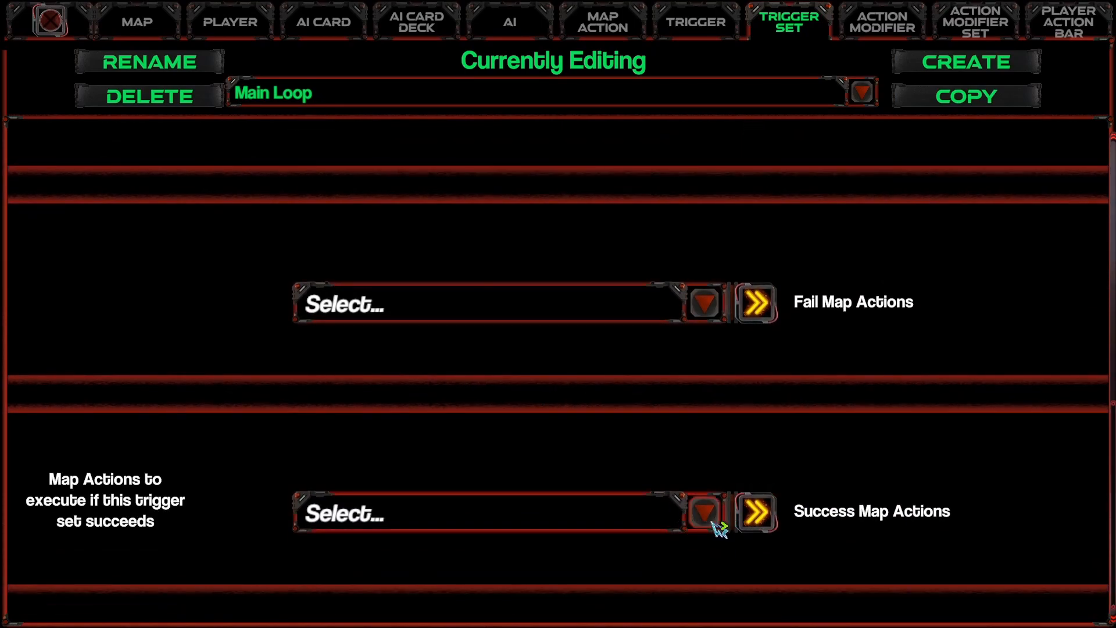
pyautogui.scroll(1, 663, 445)
pyautogui.click(621, 33)
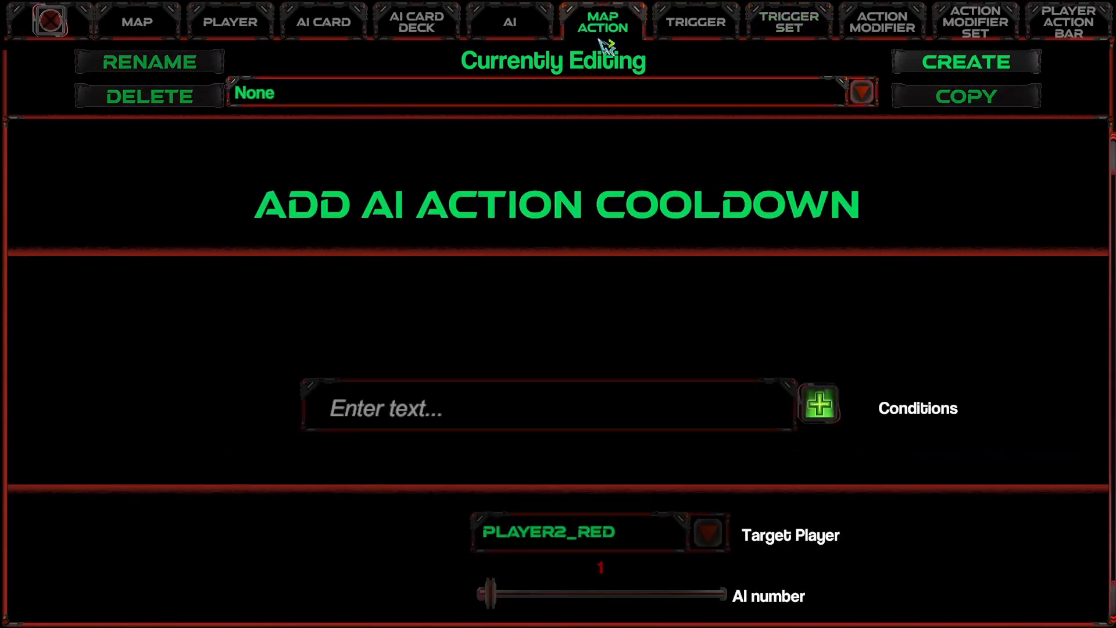
pyautogui.click(959, 65)
pyautogui.click(542, 345)
pyautogui.scroll(-6, 526, 430)
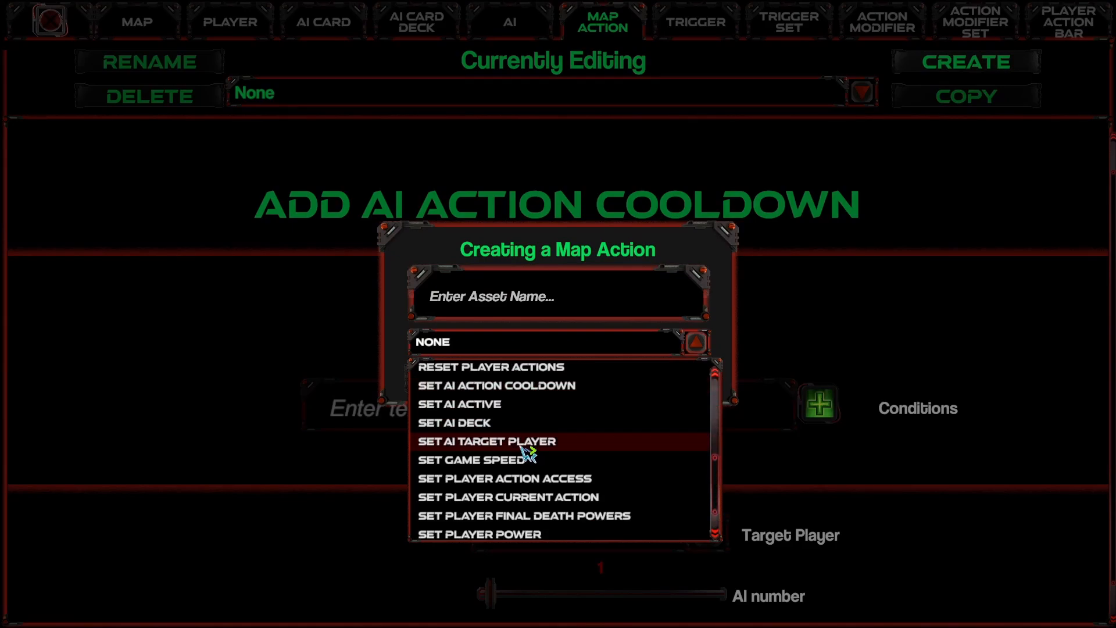
pyautogui.scroll(6, 528, 453)
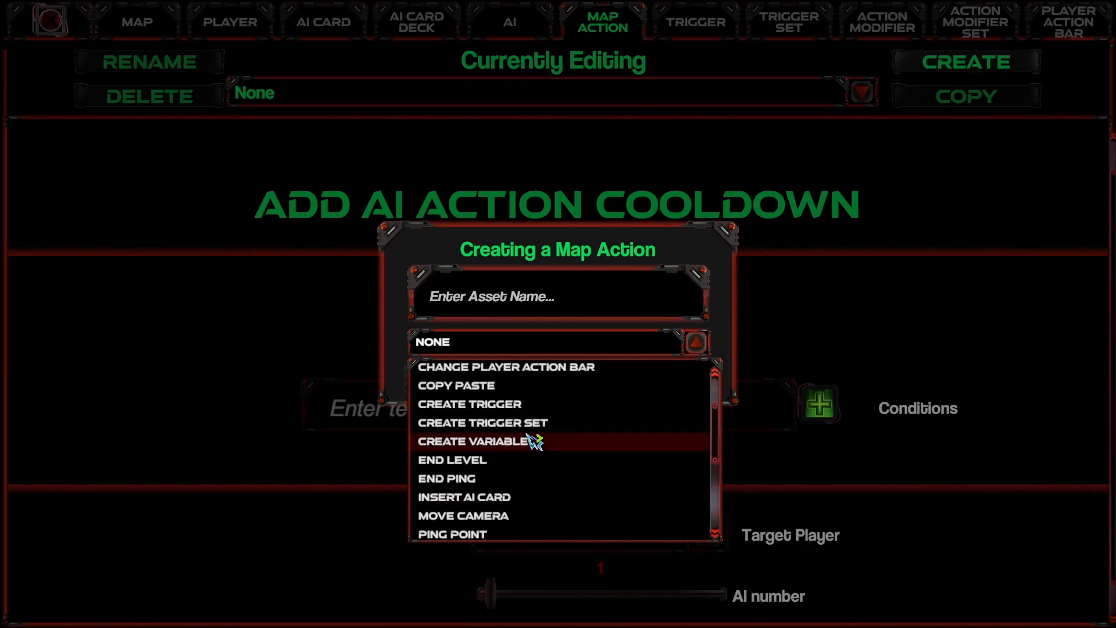
pyautogui.click(534, 428)
pyautogui.click(536, 301)
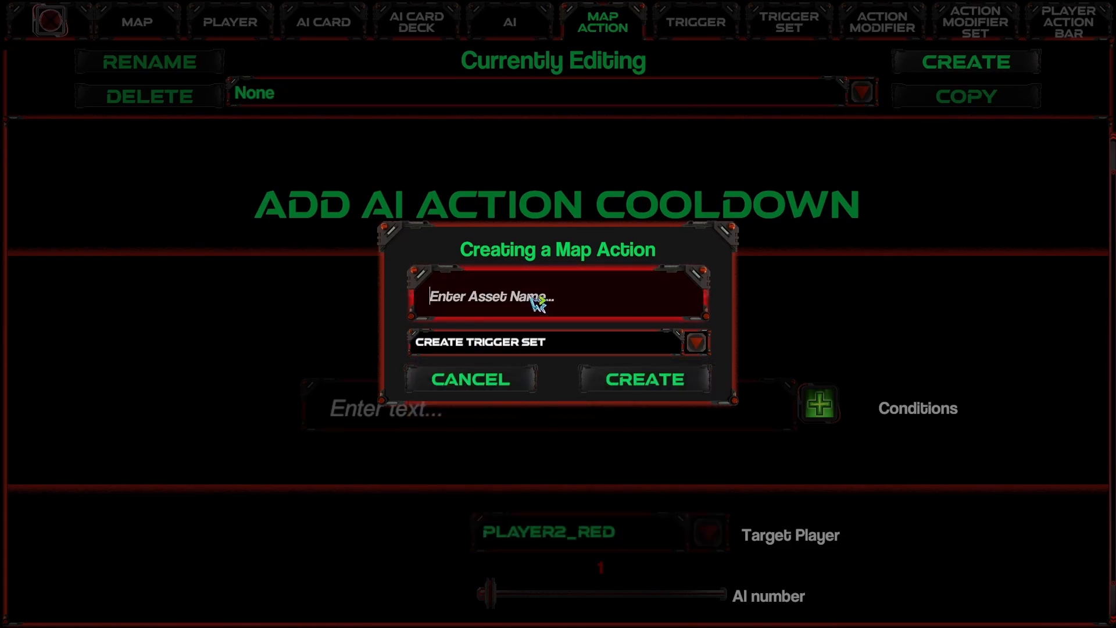
pyautogui.write('Repeat Main Loop')
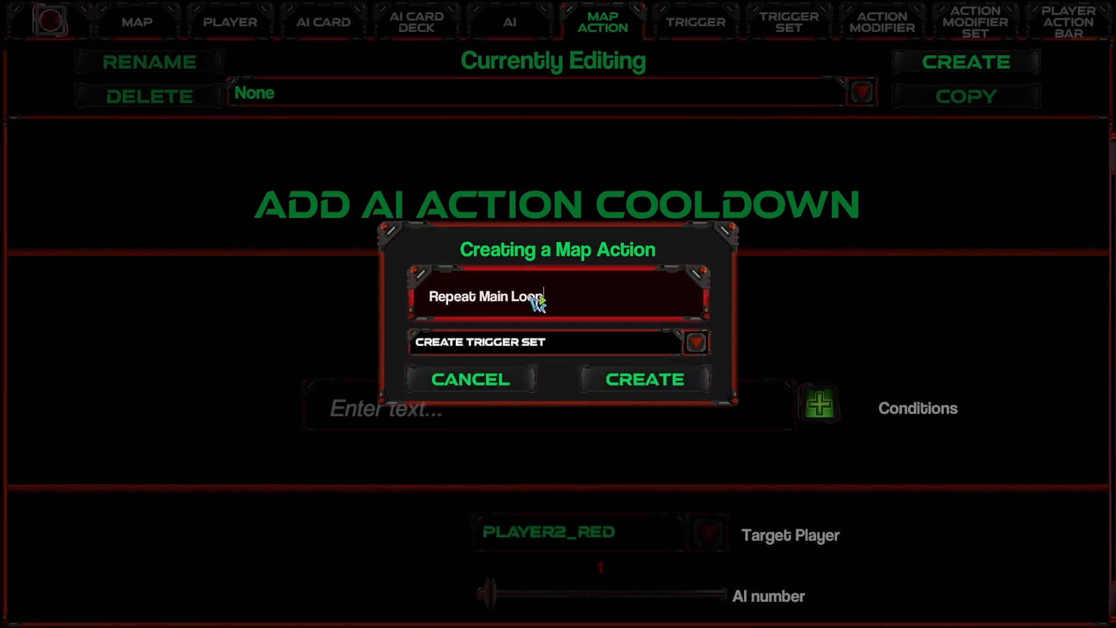
pyautogui.click(643, 384)
pyautogui.click(560, 540)
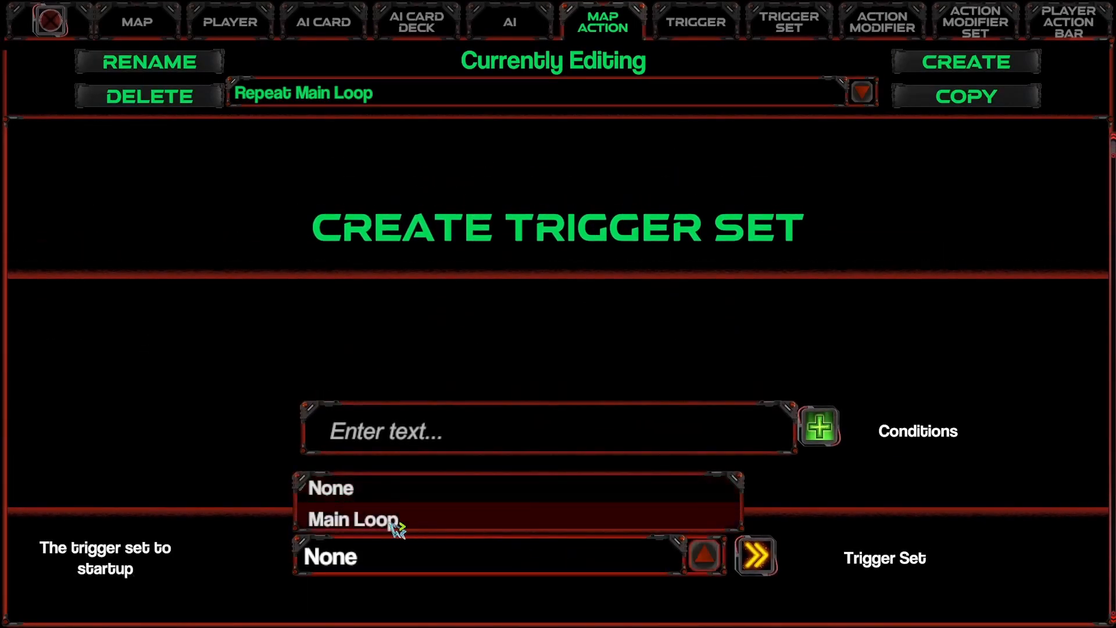
pyautogui.click(401, 526)
# Step: Add Repeat Main Loop as the success map action and Lose Level as the fail map action of the Main Loop trigger set
pyautogui.click(785, 26)
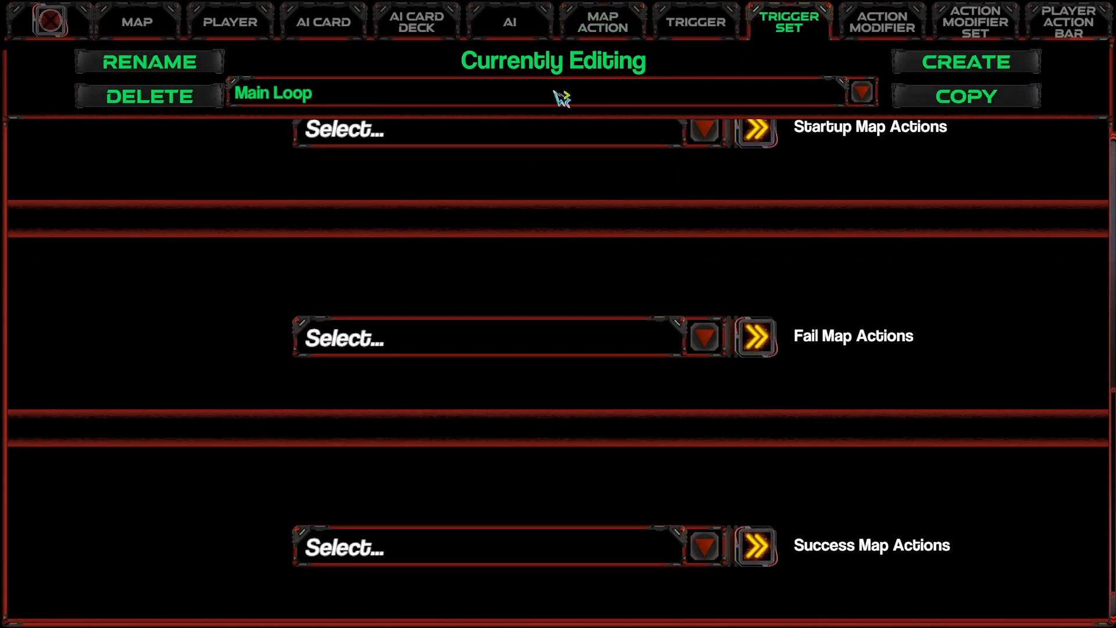
pyautogui.click(445, 562)
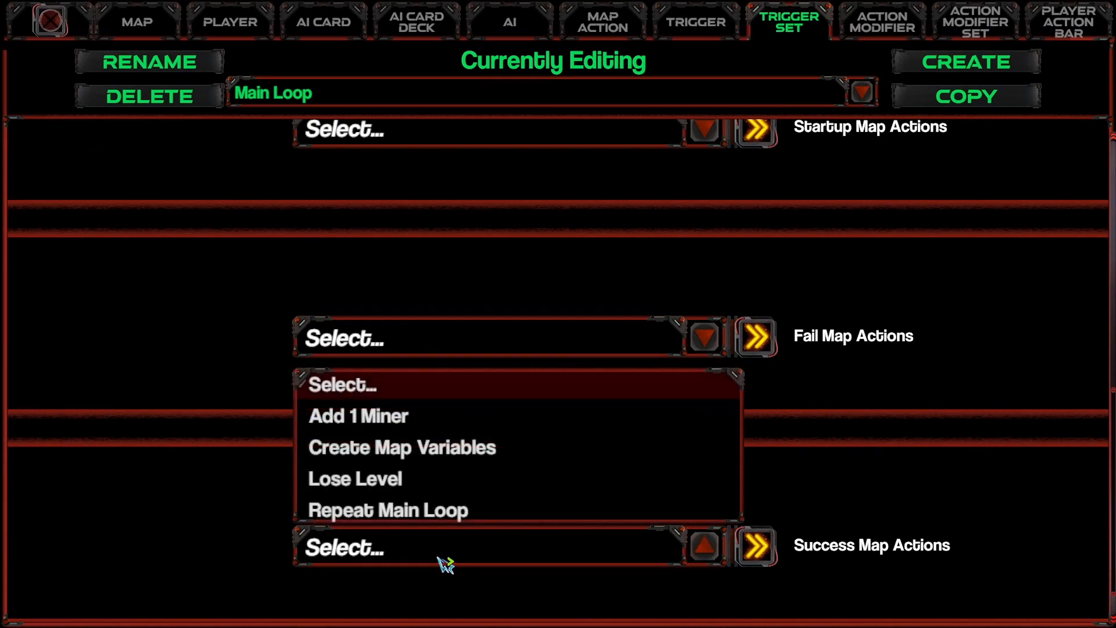
pyautogui.click(466, 516)
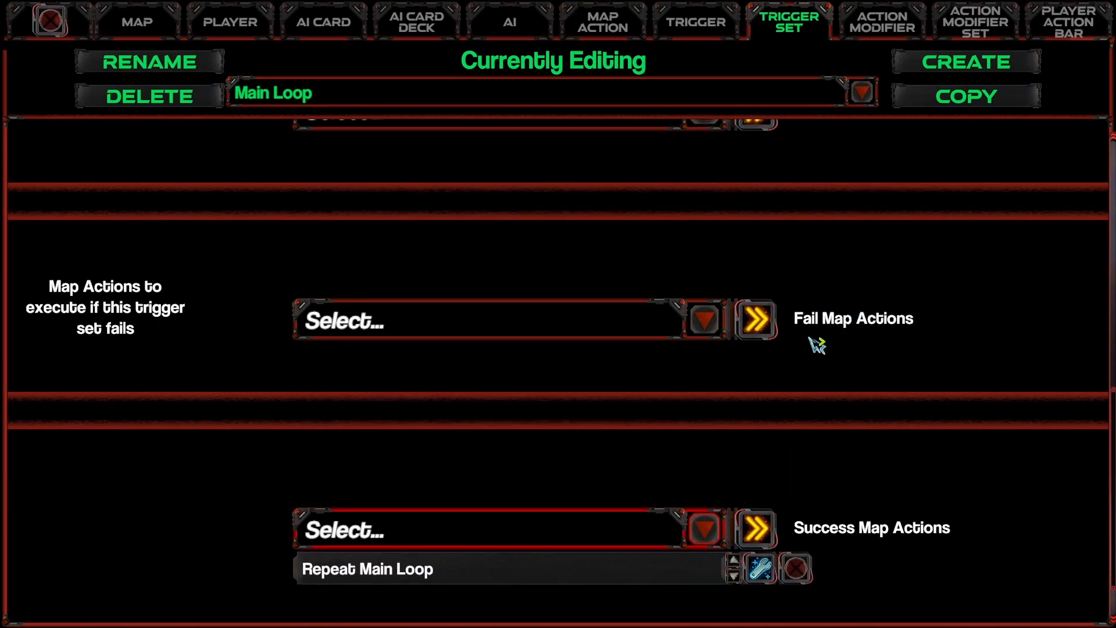
pyautogui.click(705, 318)
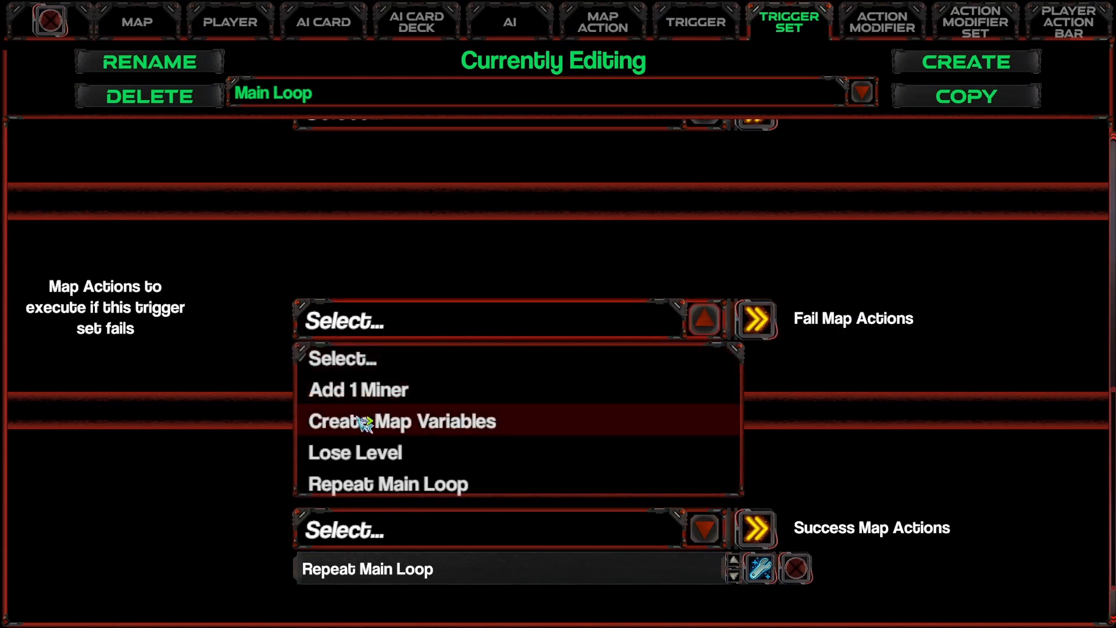
pyautogui.click(379, 452)
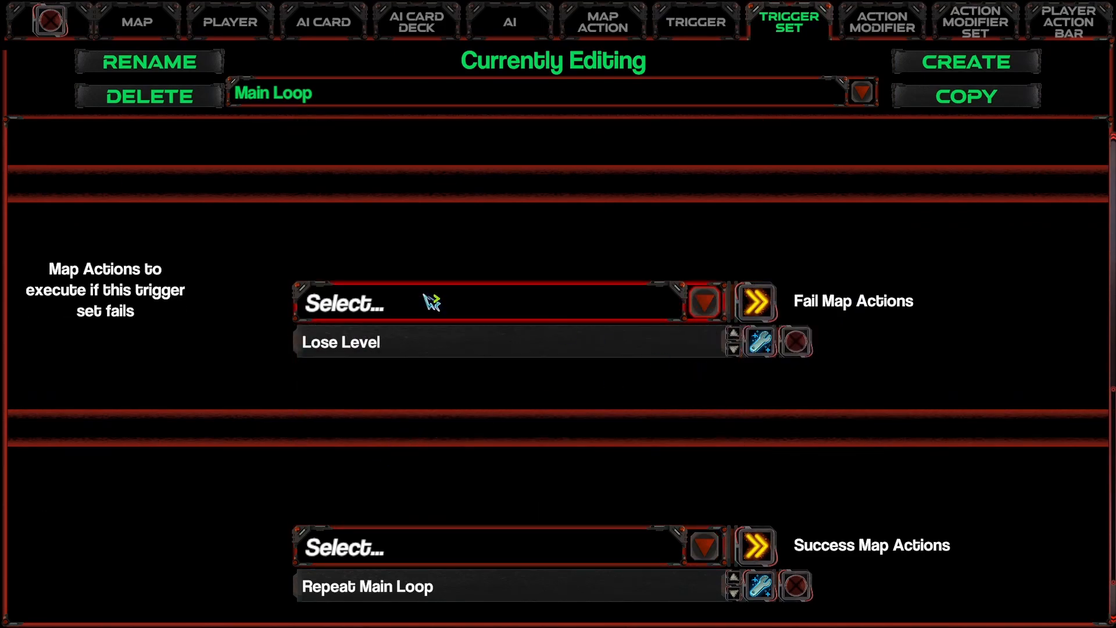
# Step: Review the Main Loop trigger set's triggers and its startup, fail and success map actions
pyautogui.scroll(6, 486, 378)
pyautogui.scroll(2, 498, 436)
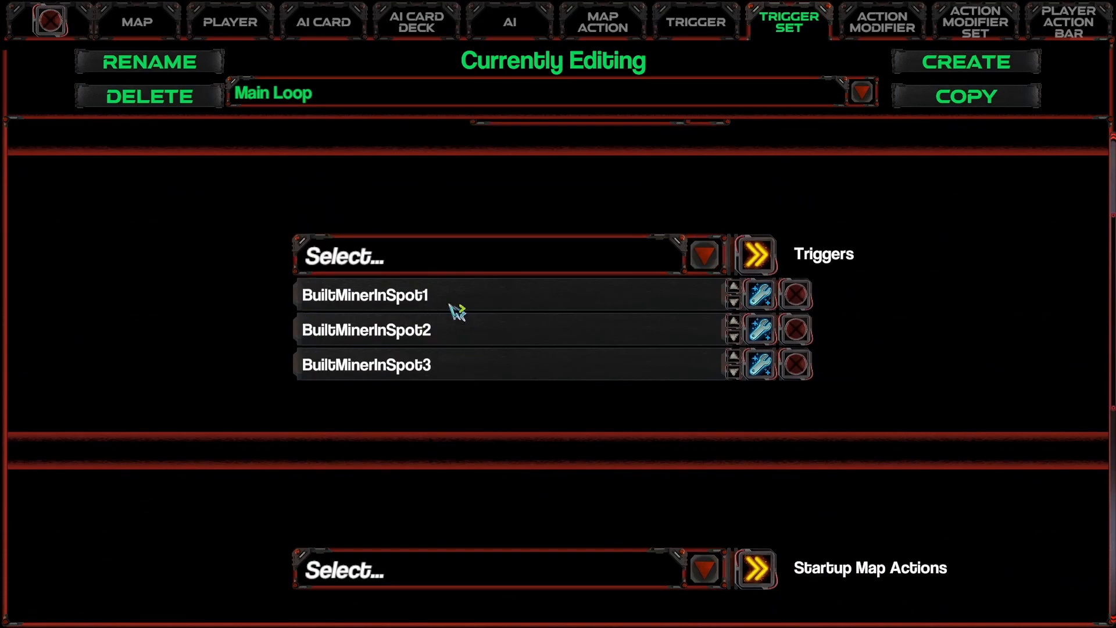
pyautogui.scroll(3, 465, 330)
pyautogui.scroll(-8, 428, 431)
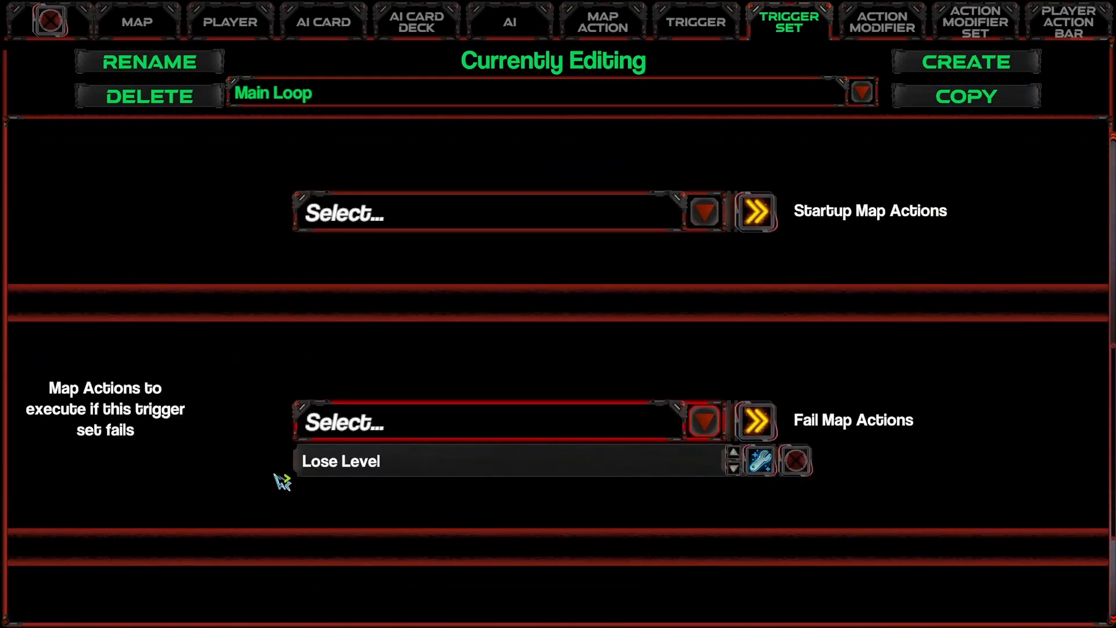
pyautogui.scroll(-4, 381, 482)
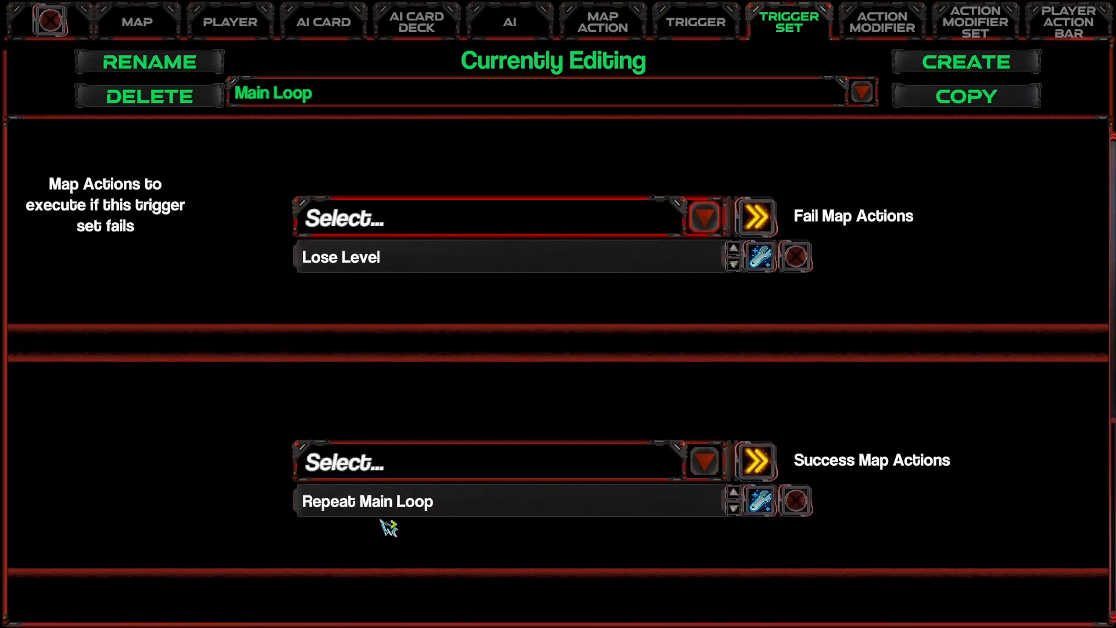
pyautogui.scroll(8, 355, 524)
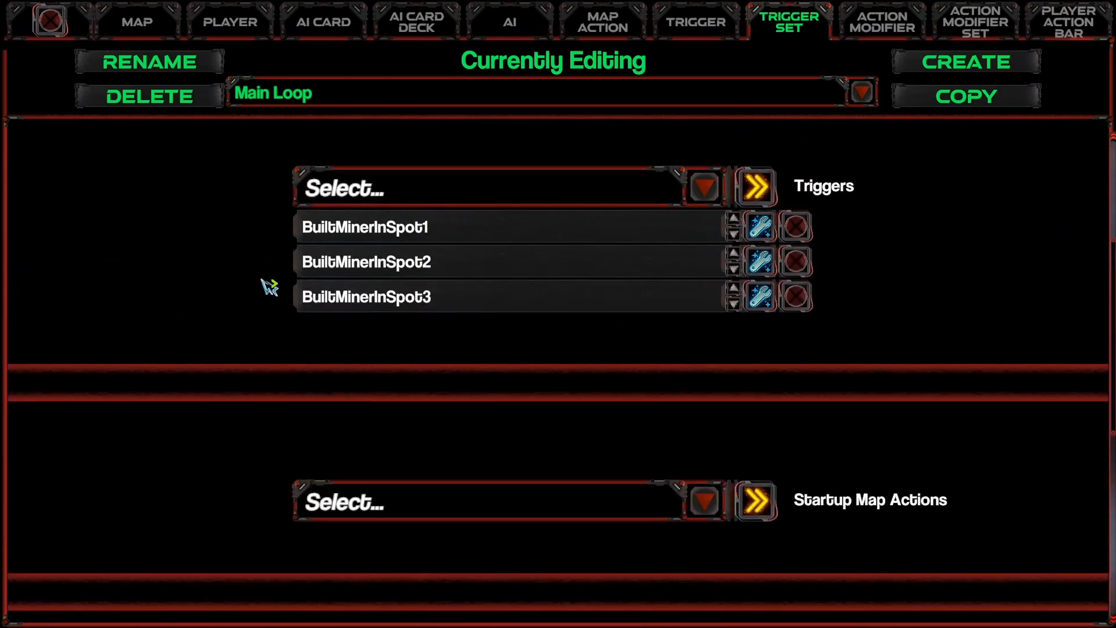
# Step: Leave the data editor and start a test play of the map
pyautogui.click(50, 21)
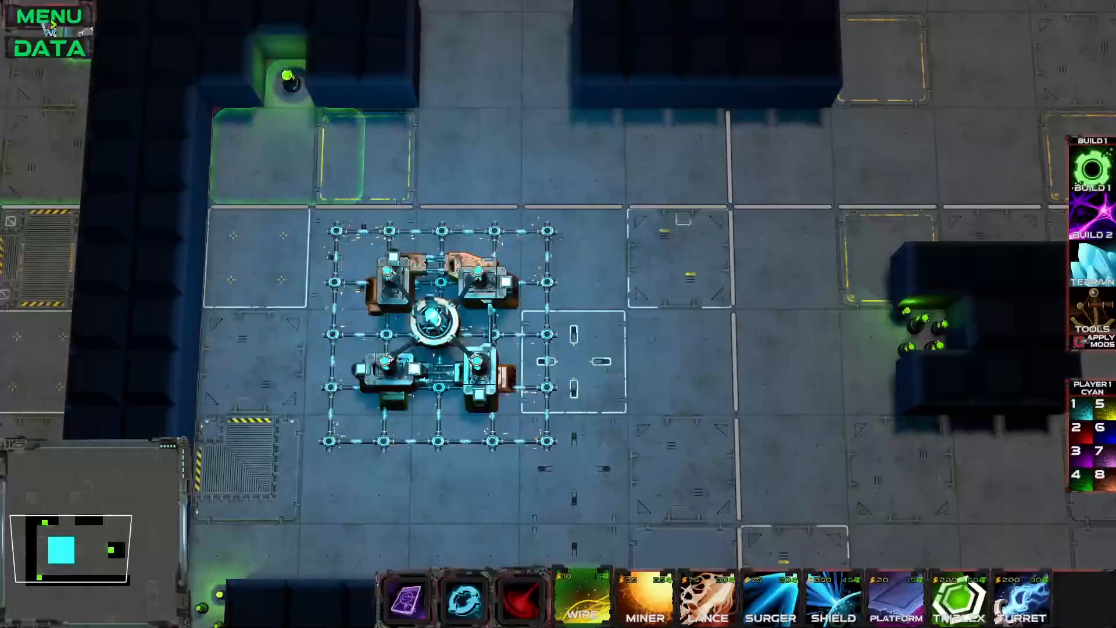
pyautogui.click(74, 51)
pyautogui.click(52, 21)
pyautogui.click(50, 16)
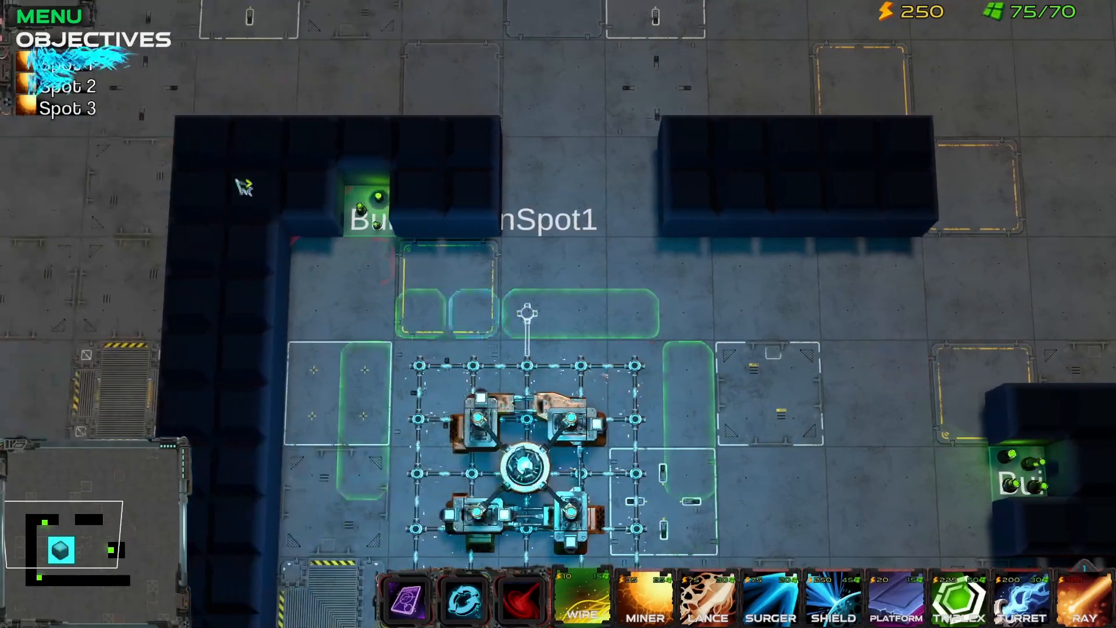
# Step: Run a wire from the base's grid up to Spot 1 and build a miner there
pyautogui.moveTo(366, 365); pyautogui.dragTo(379, 215)
pyautogui.press('2')
pyautogui.click(381, 216)
# Step: Run a wire from the base's grid to Spot 2, build a miner there, and dismiss the error log
pyautogui.press('s')
pyautogui.press('1')
pyautogui.moveTo(688, 391); pyautogui.dragTo(1036, 399)
pyautogui.press('2')
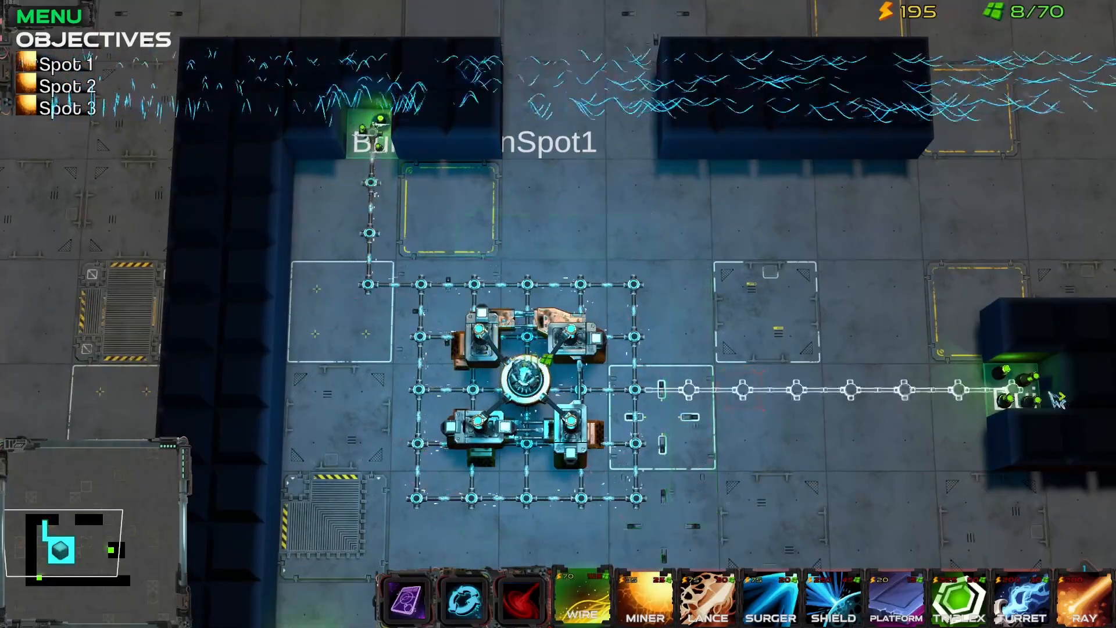
pyautogui.click(1036, 398)
pyautogui.press('a')
pyautogui.press('1')
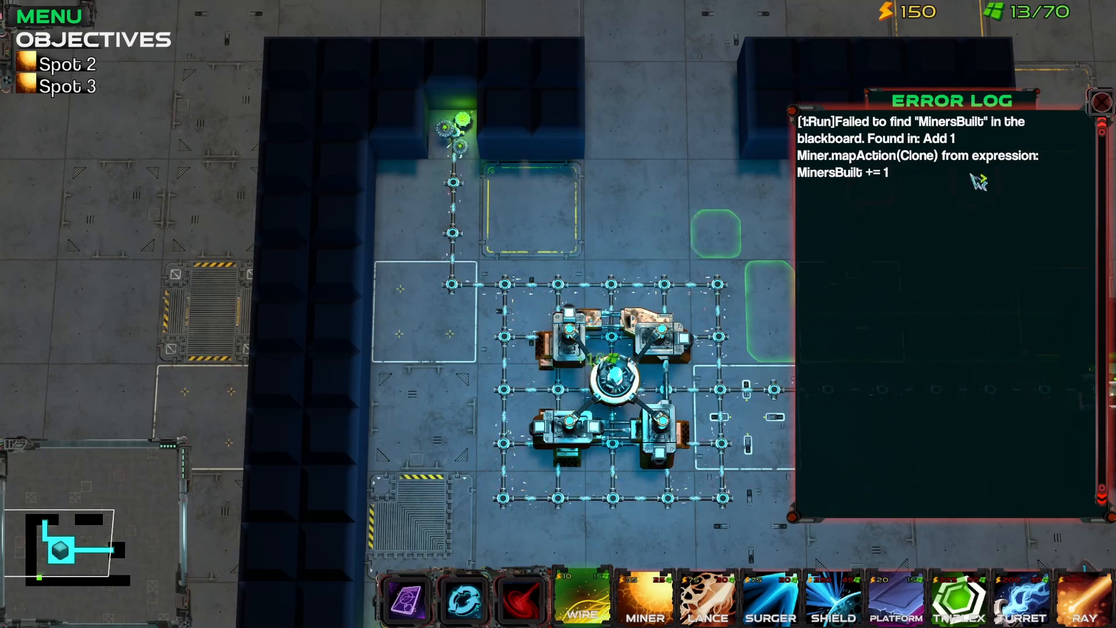
pyautogui.click(1100, 102)
# Step: Run a wire from the base's grid down to Spot 3, build a miner there, and dismiss the error log
pyautogui.press('s')
pyautogui.moveTo(451, 345)
pyautogui.mouseDown()
pyautogui.moveTo(418, 515)
pyautogui.moveTo(397, 506)
pyautogui.mouseUp()
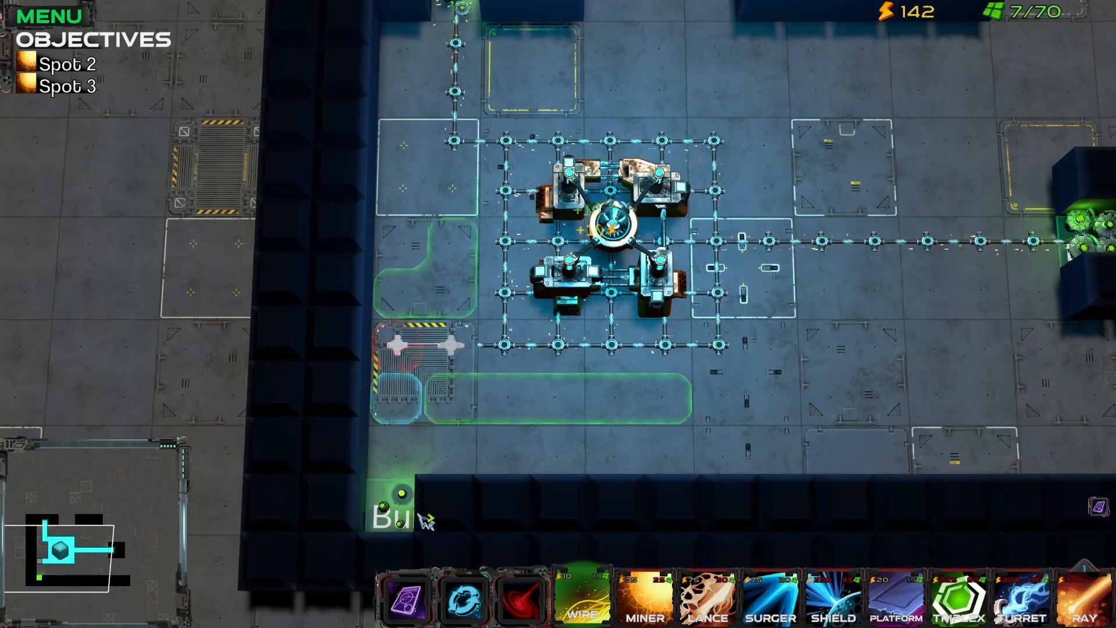
pyautogui.press('2')
pyautogui.click(395, 504)
pyautogui.click(1101, 103)
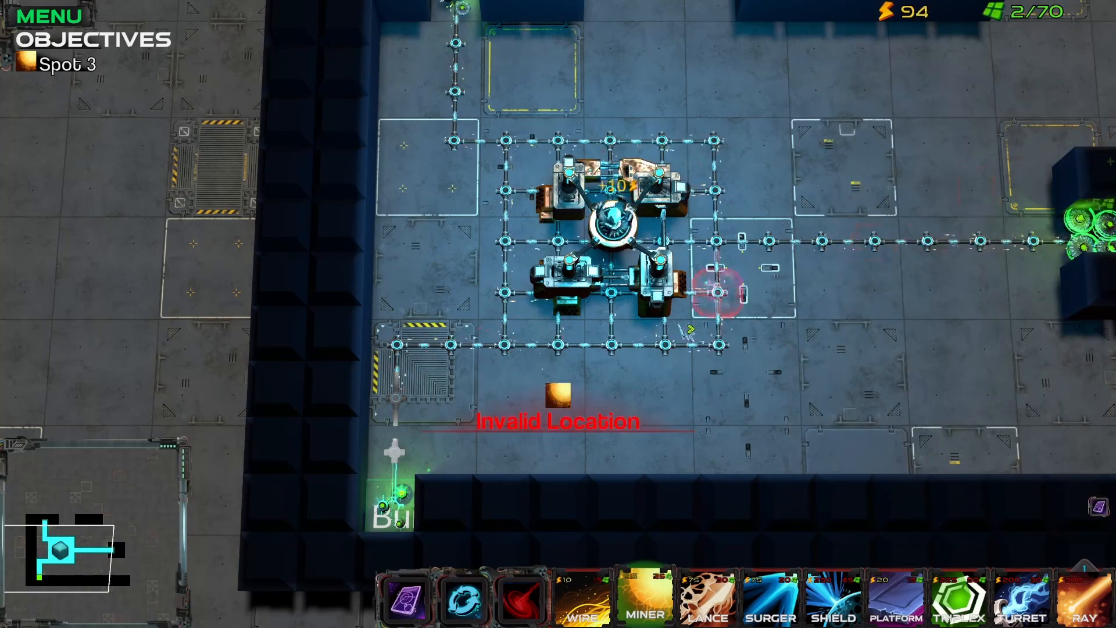
pyautogui.press('w')
pyautogui.press('1')
pyautogui.press('d')
pyautogui.press('a')
pyautogui.press('s')
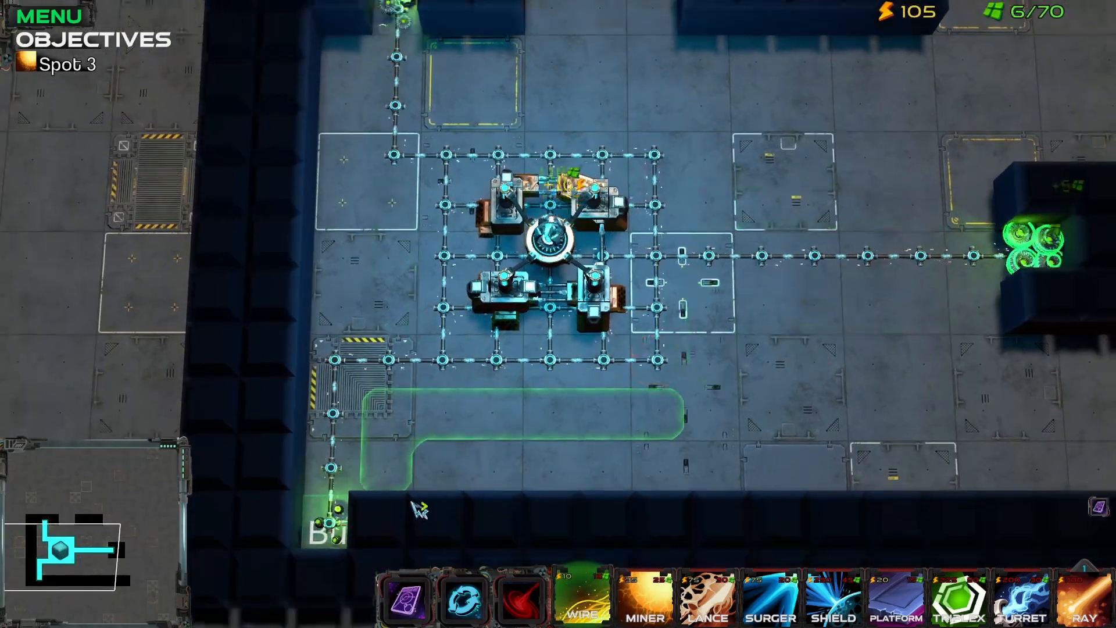
pyautogui.press('a')
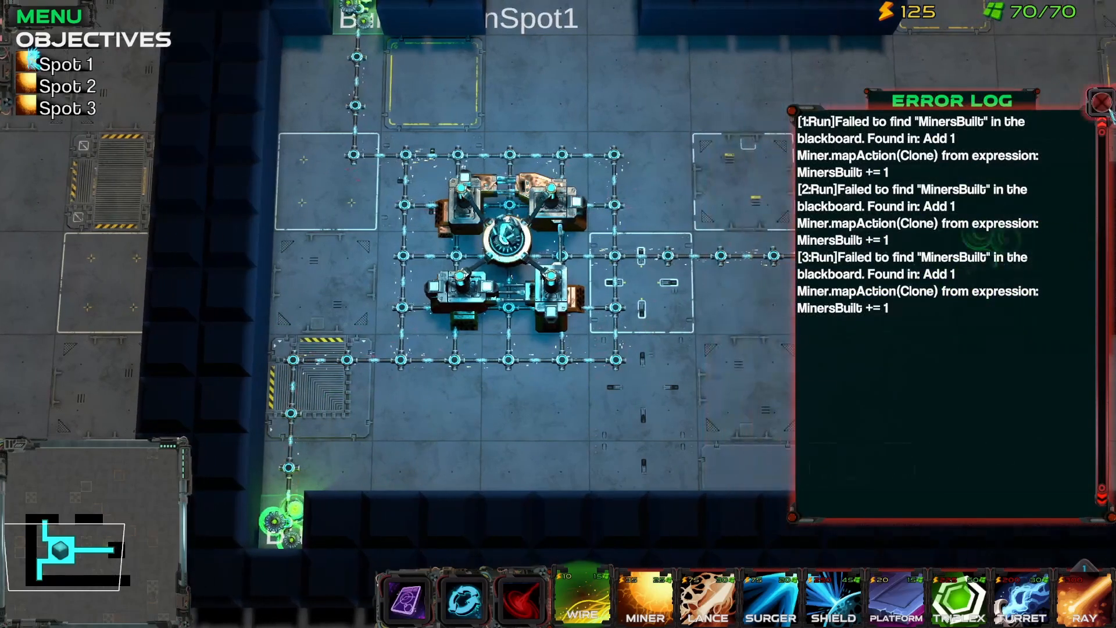
pyautogui.click(1100, 102)
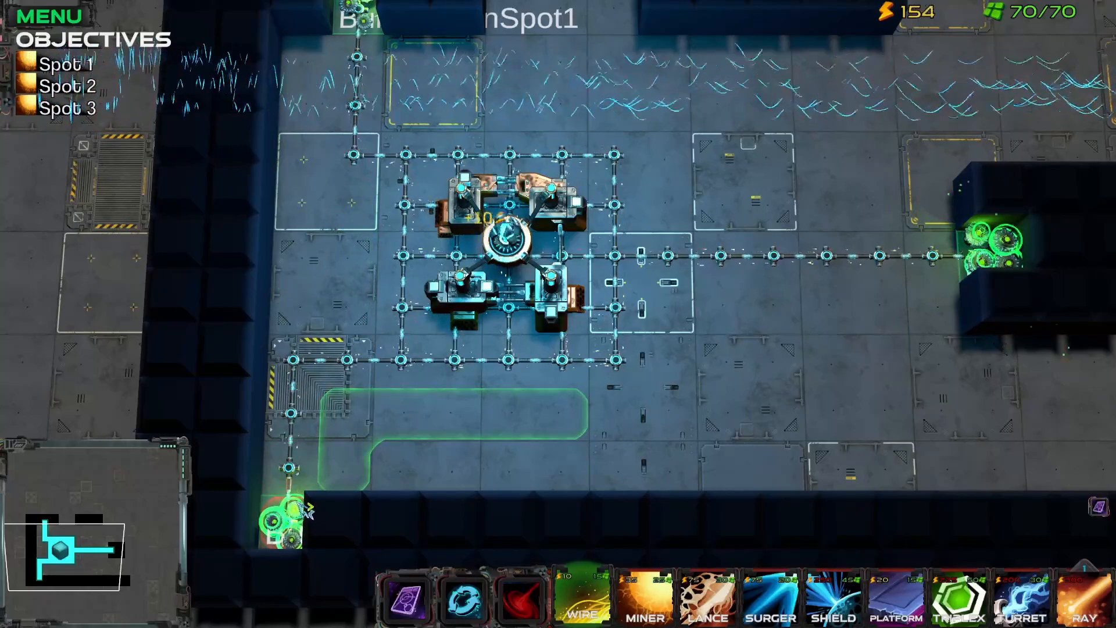
# Step: Demolish the miners on Spots 3, 1 and 2 together with the wires connecting them to the base's grid
pyautogui.rightClick(300, 504)
pyautogui.moveTo(299, 504); pyautogui.dragTo(296, 365)
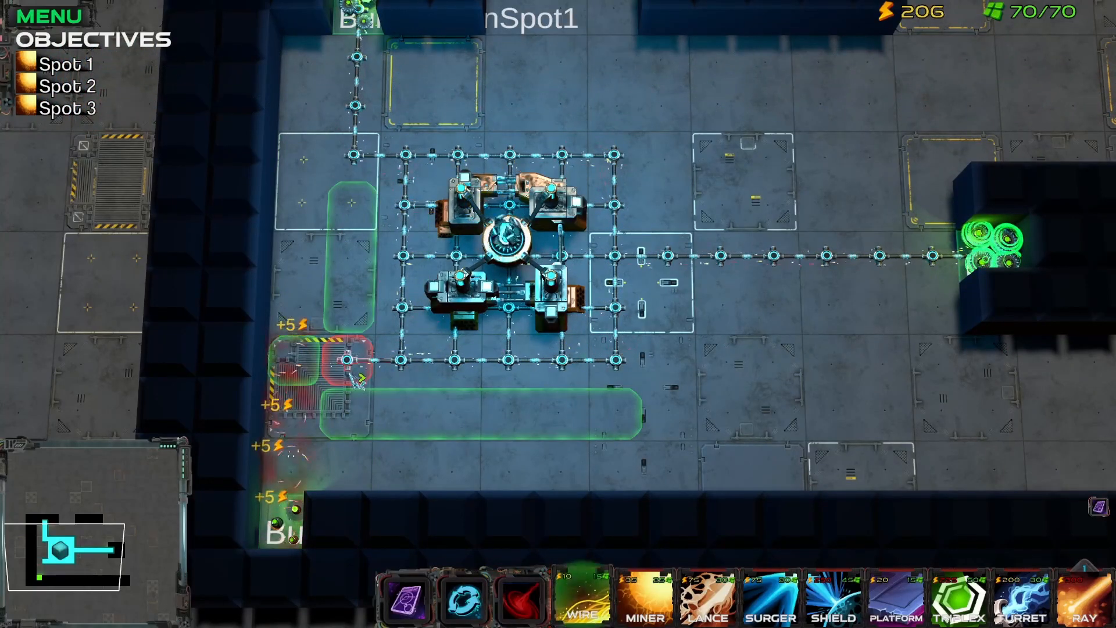
pyautogui.press('w')
pyautogui.rightClick(354, 97)
pyautogui.moveTo(355, 97); pyautogui.dragTo(386, 261)
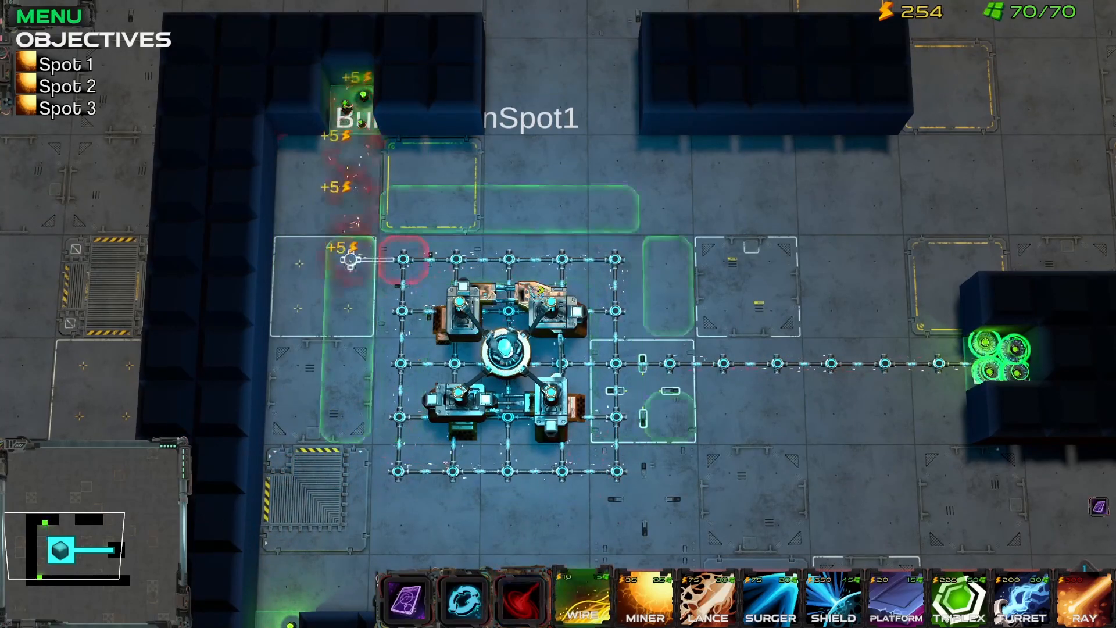
pyautogui.rightClick(995, 361)
pyautogui.moveTo(995, 362); pyautogui.dragTo(679, 375)
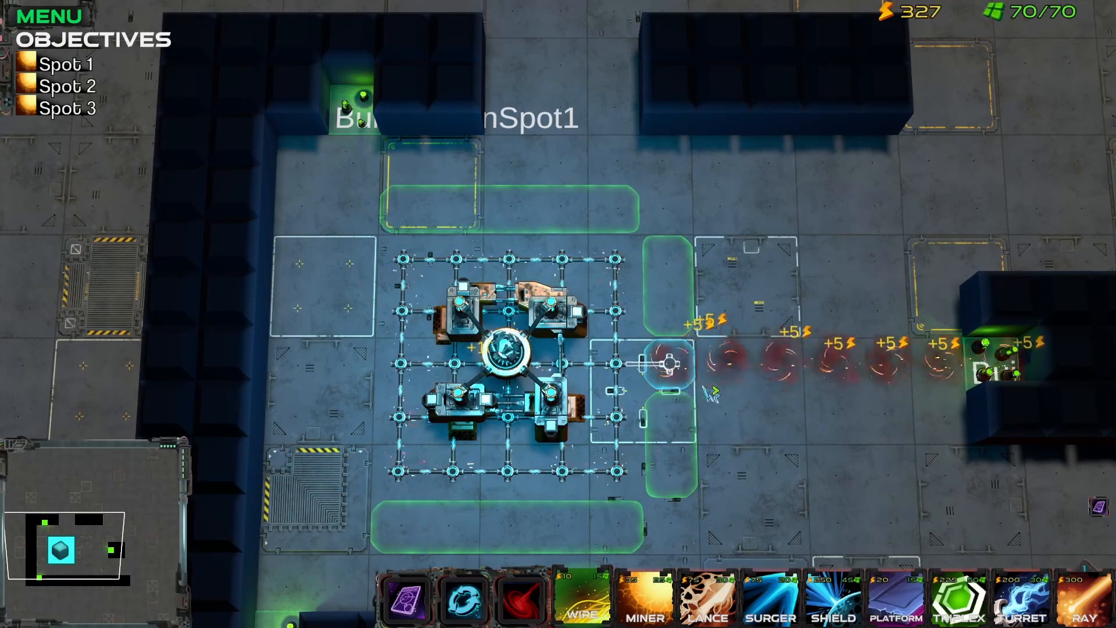